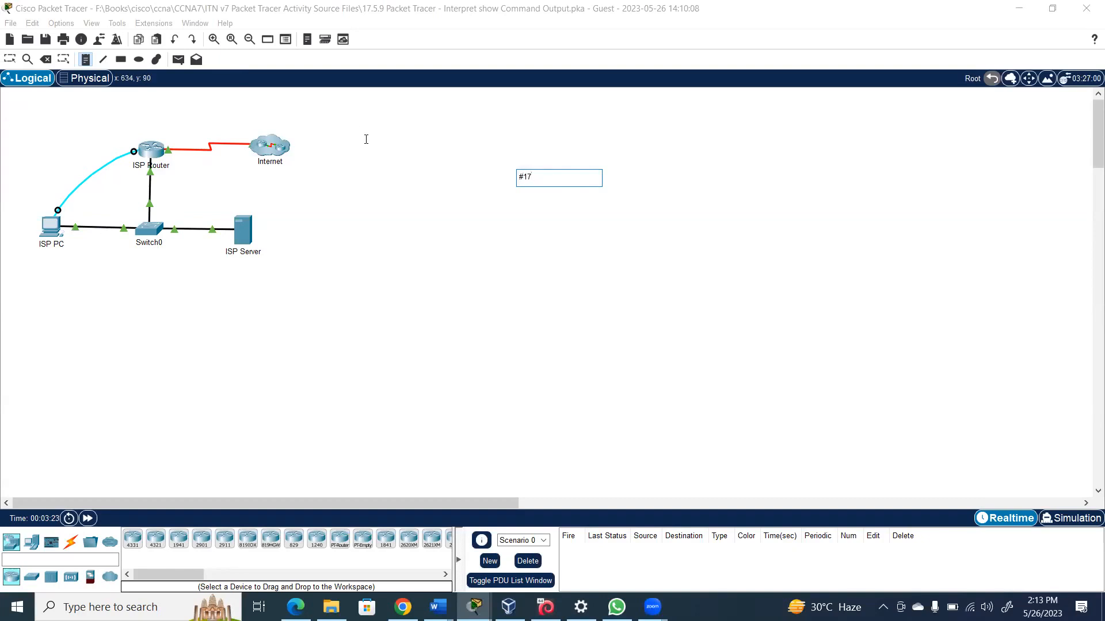
Finish the canvas note text '#17.5.9 Netacad' and commit it
{"action": "type", "text": "5.9 Netacad"}
{"action": "key", "text": "Return"}
{"action": "key", "text": "Return"}
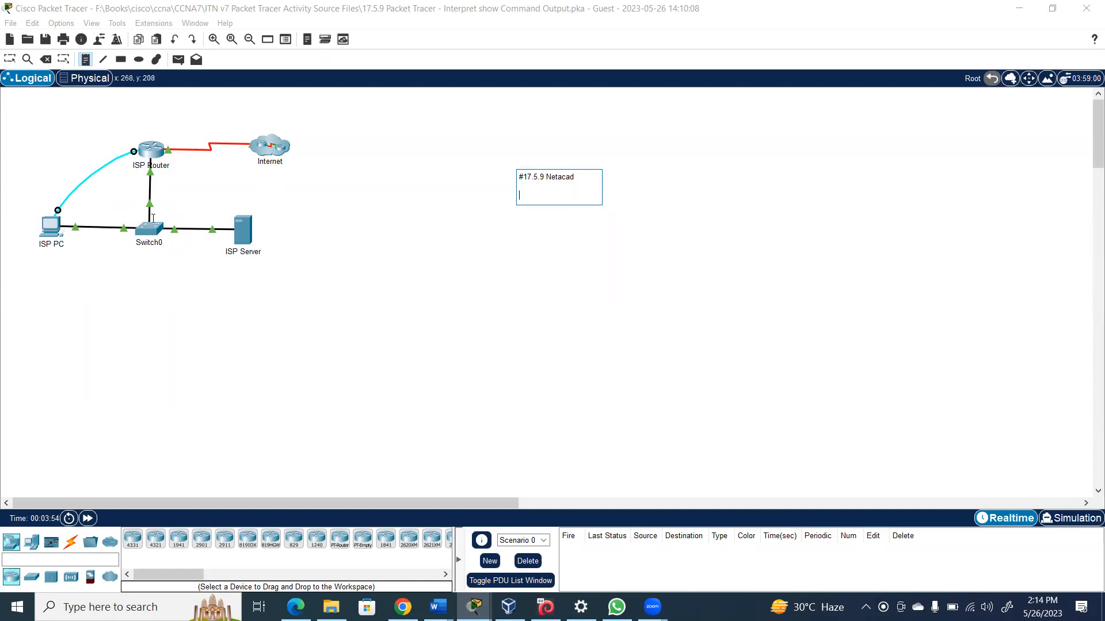
{"action": "left_click", "coordinate": [147, 148]}
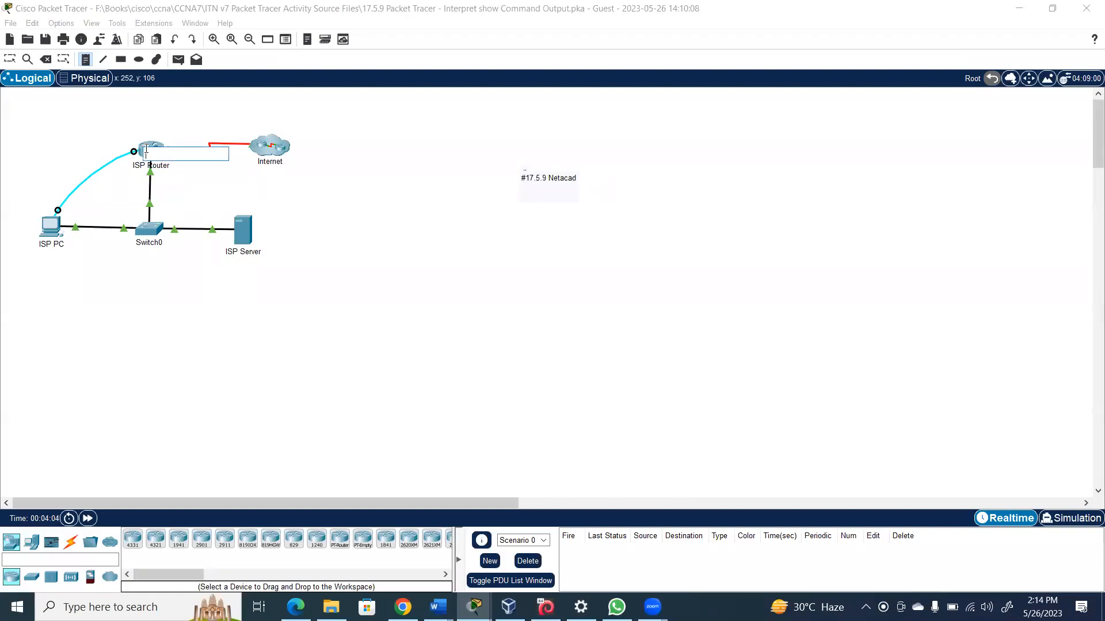
Start a new note below the heading reading 'Volatile Mem - running-config'
{"action": "left_click", "coordinate": [528, 183]}
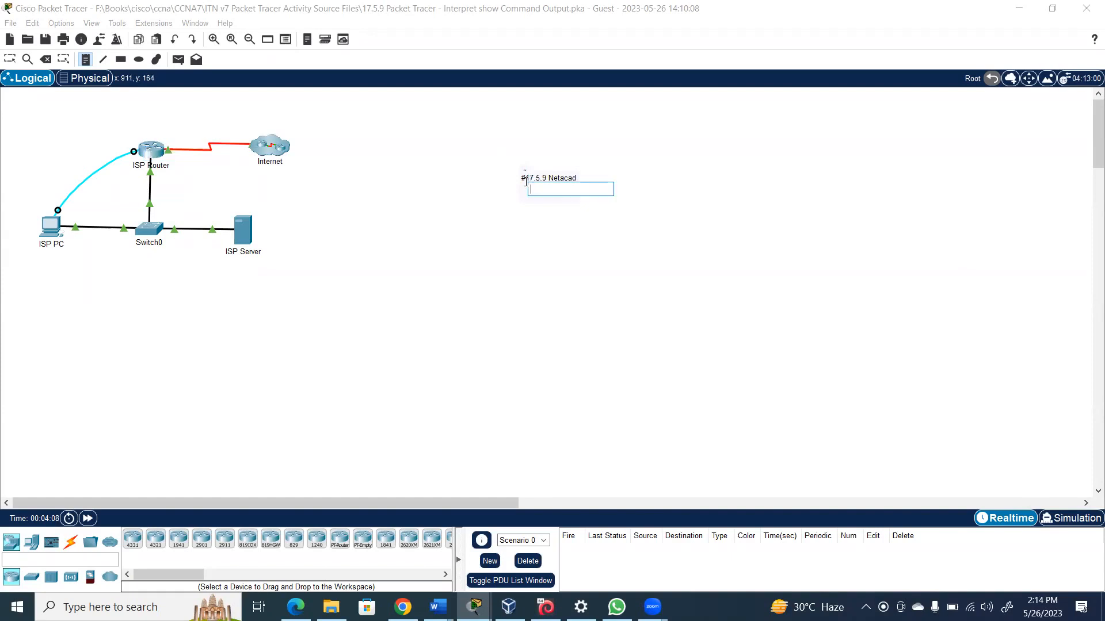
{"action": "left_click", "coordinate": [525, 178]}
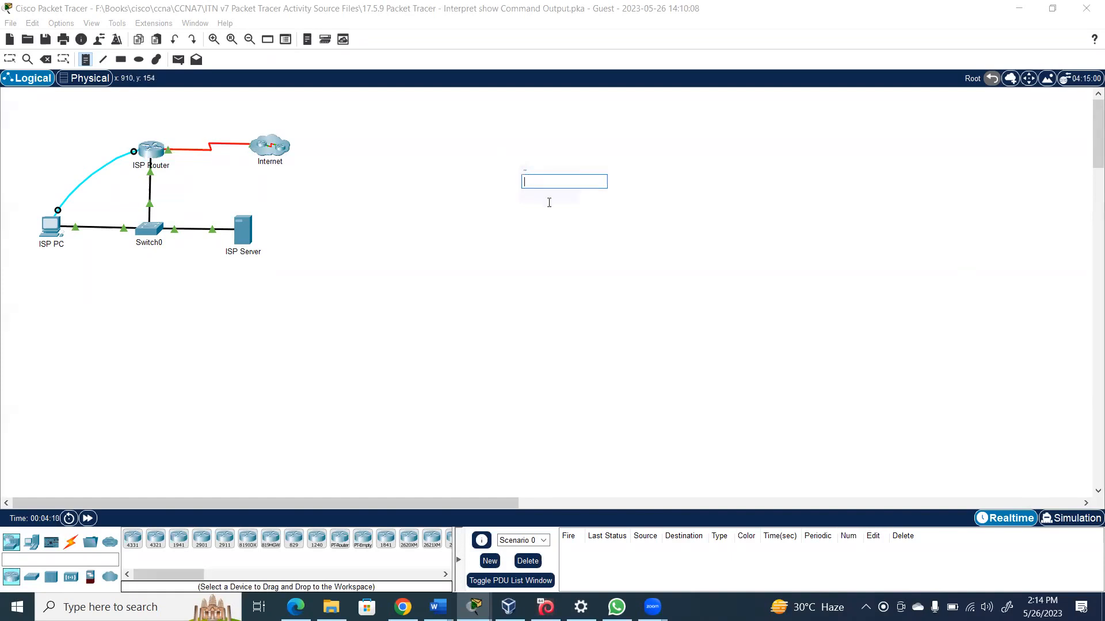
{"action": "left_click", "coordinate": [532, 195]}
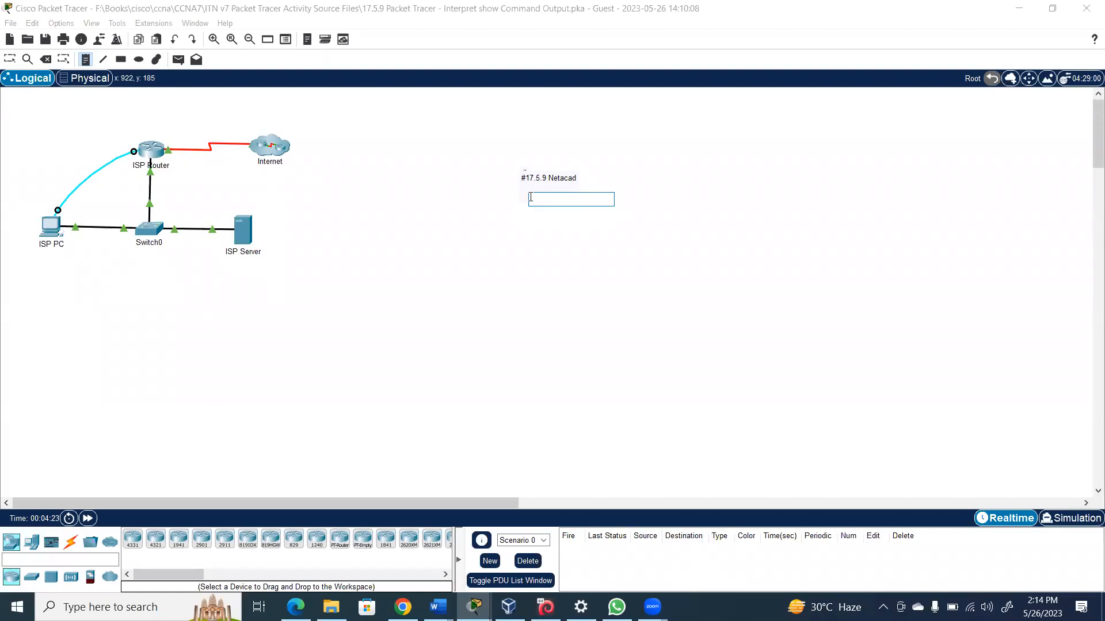
{"action": "key", "text": "Return"}
{"action": "type", "text": "olatile Mem - Rumming"}
{"action": "key", "text": "BackSpace"}
{"action": "key", "text": "BackSpace"}
{"action": "key", "text": "BackSpace"}
{"action": "key", "text": "BackSpace"}
{"action": "key", "text": "BackSpace"}
{"action": "key", "text": "BackSpace"}
{"action": "key", "text": "BackSpace"}
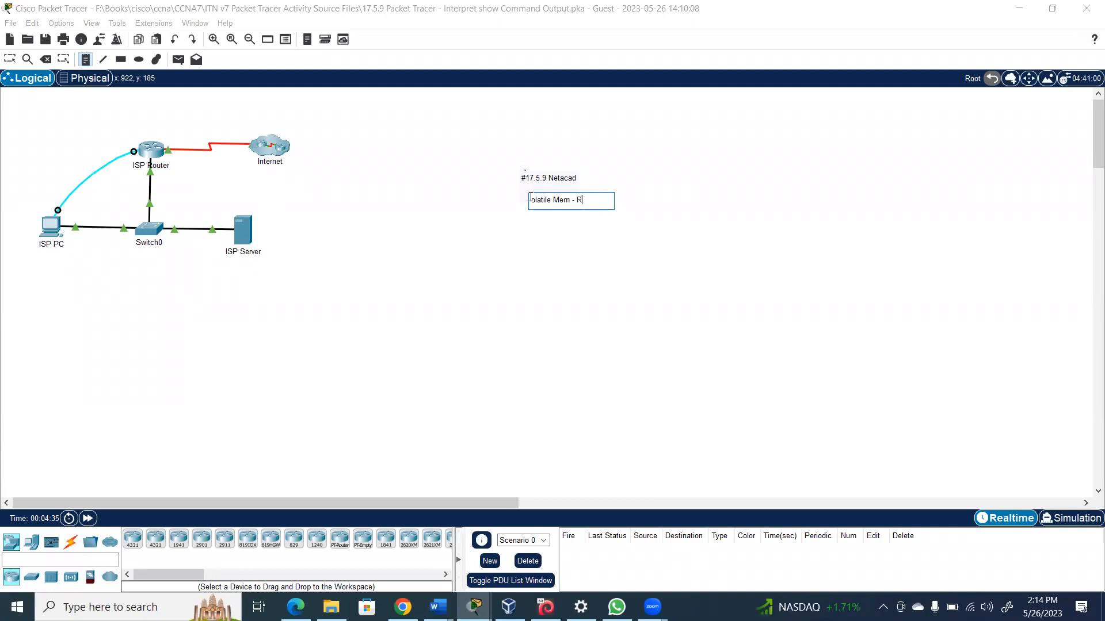
{"action": "type", "text": "running-confi"}
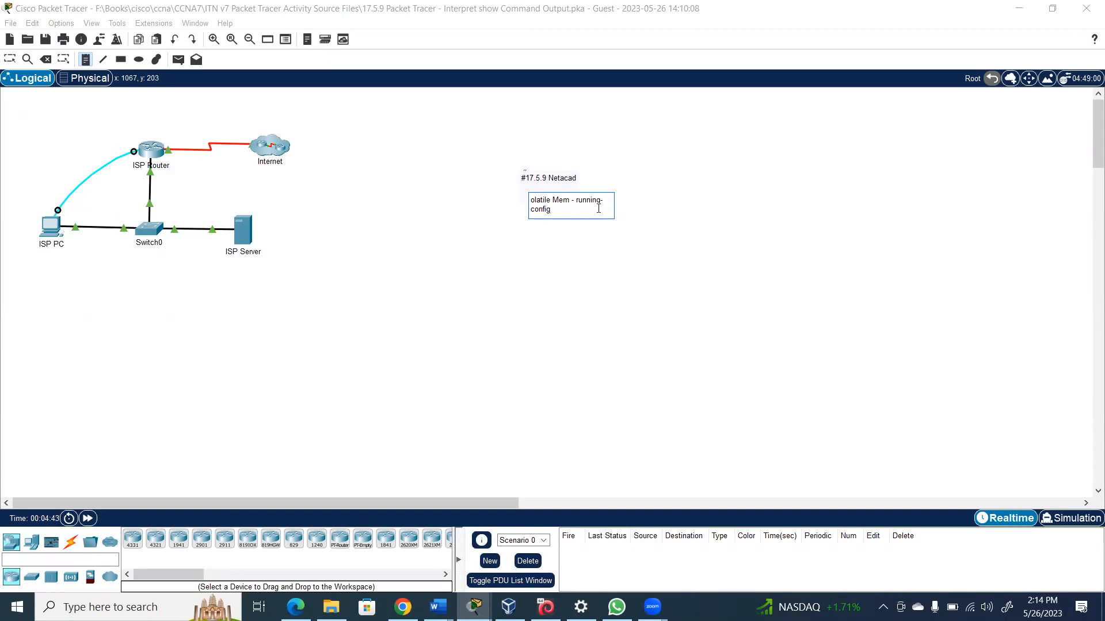
{"action": "type", "text": "g"}
{"action": "key", "text": "Return"}
{"action": "key", "text": "Return"}
Correct the 'config' word and begin the NVRAM line after a blank line
{"action": "double_click", "coordinate": [598, 209]}
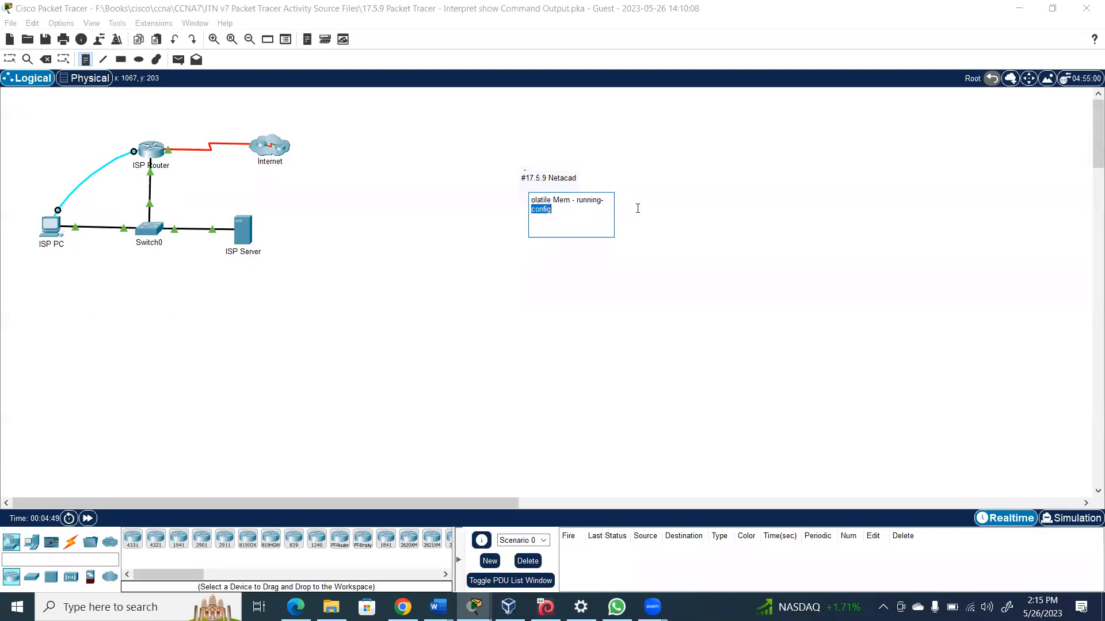
{"action": "type", "text": "N"}
{"action": "key", "text": "BackSpace"}
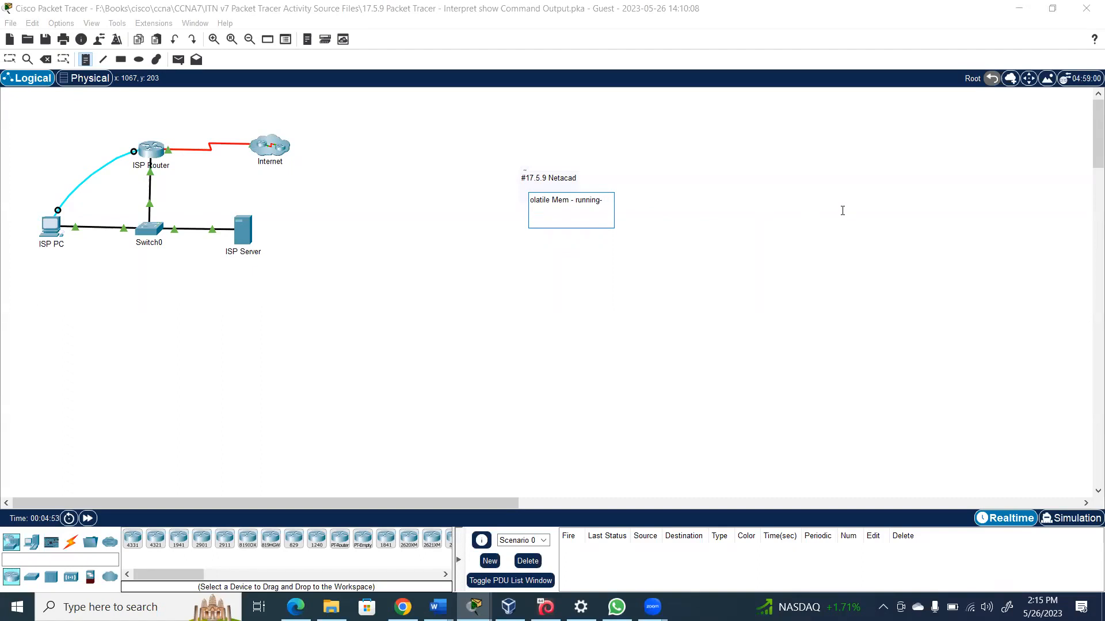
{"action": "type", "text": "config"}
{"action": "key", "text": "Return"}
{"action": "key", "text": "Return"}
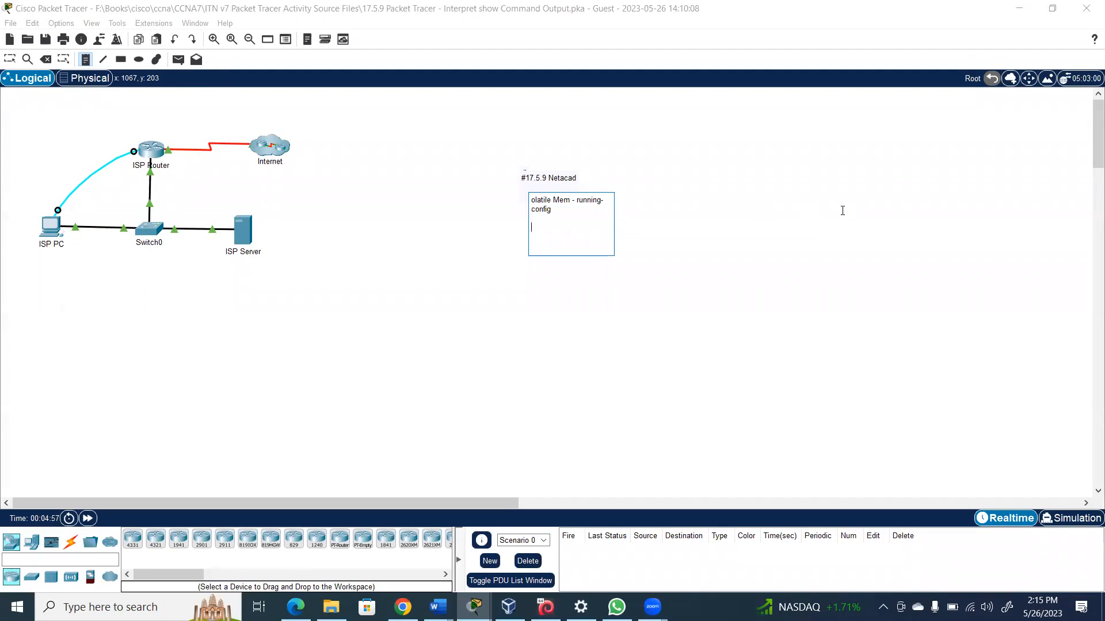
{"action": "type", "text": "NVRAM-- startup config"}
Add 'NVRAM-- startup config' and 'flash- IOS' lines, then finish editing the note
{"action": "key", "text": "Return"}
{"action": "key", "text": "Return"}
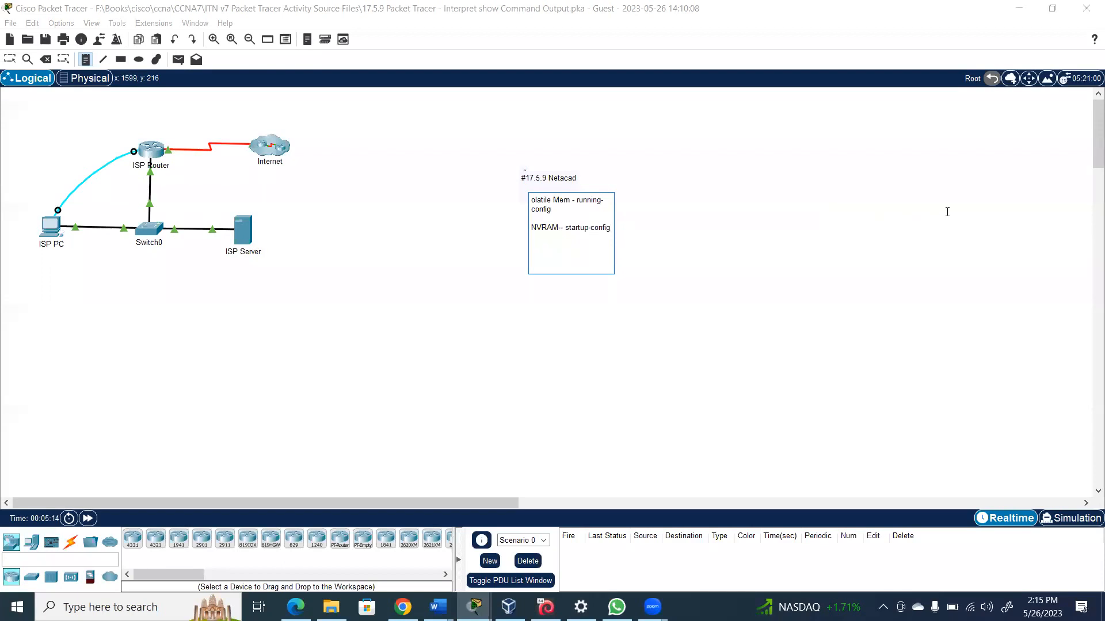
{"action": "type", "text": "flash-"}
{"action": "type", "text": "IOS"}
{"action": "left_click", "coordinate": [47, 225]}
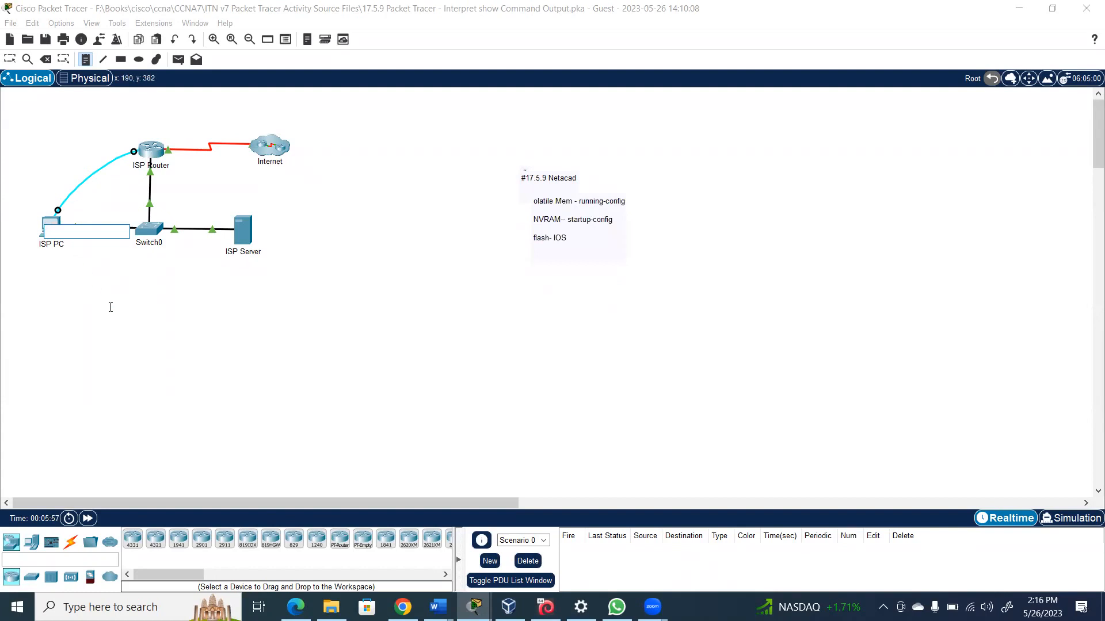
{"action": "key", "text": "Escape"}
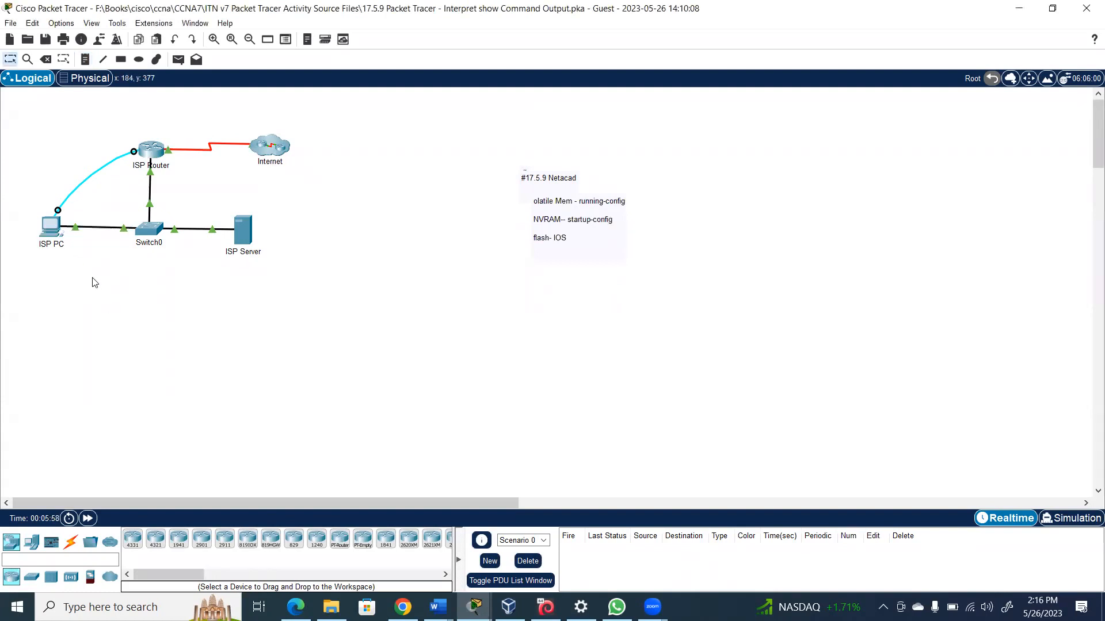
Connect ISP PC's Terminal with default serial settings to reach the ISPRouter> prompt
{"action": "left_click", "coordinate": [51, 231]}
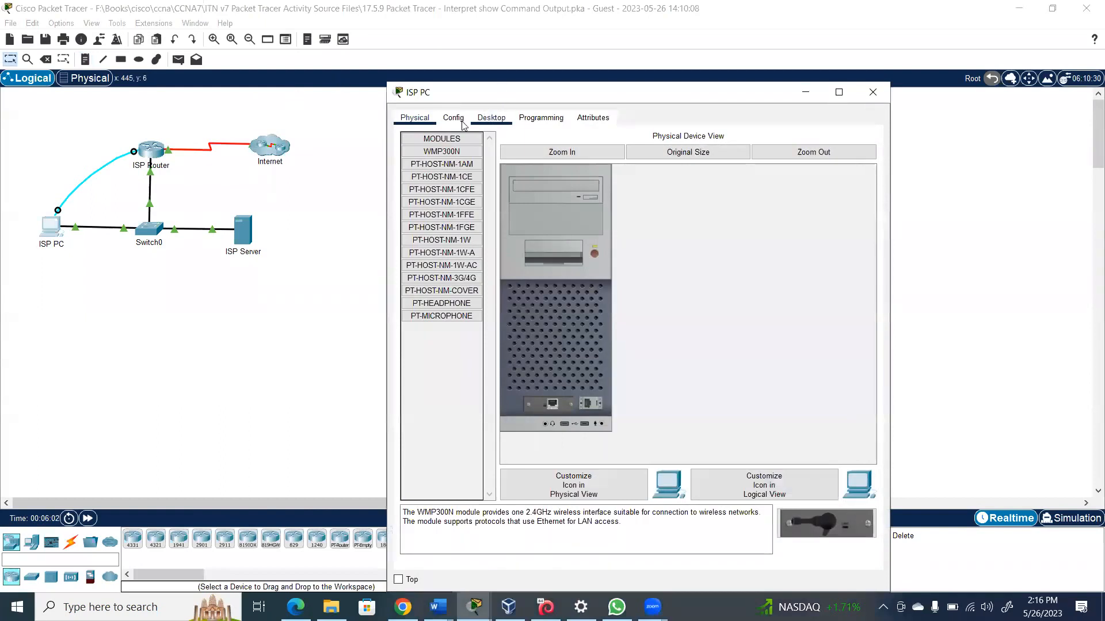
{"action": "left_click", "coordinate": [492, 119]}
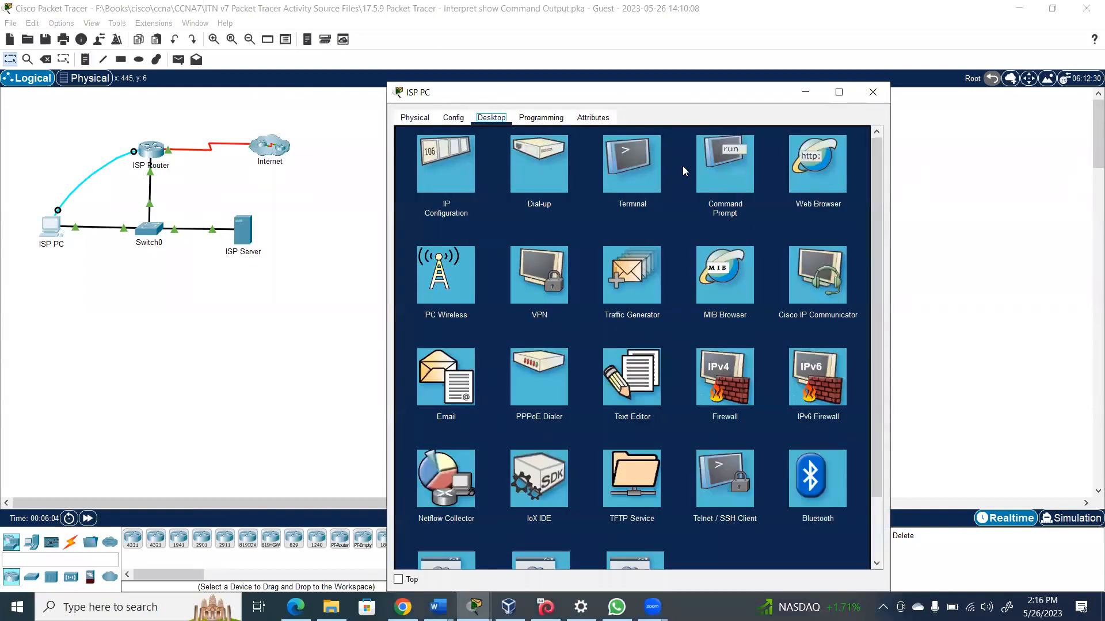
{"action": "left_click", "coordinate": [642, 163]}
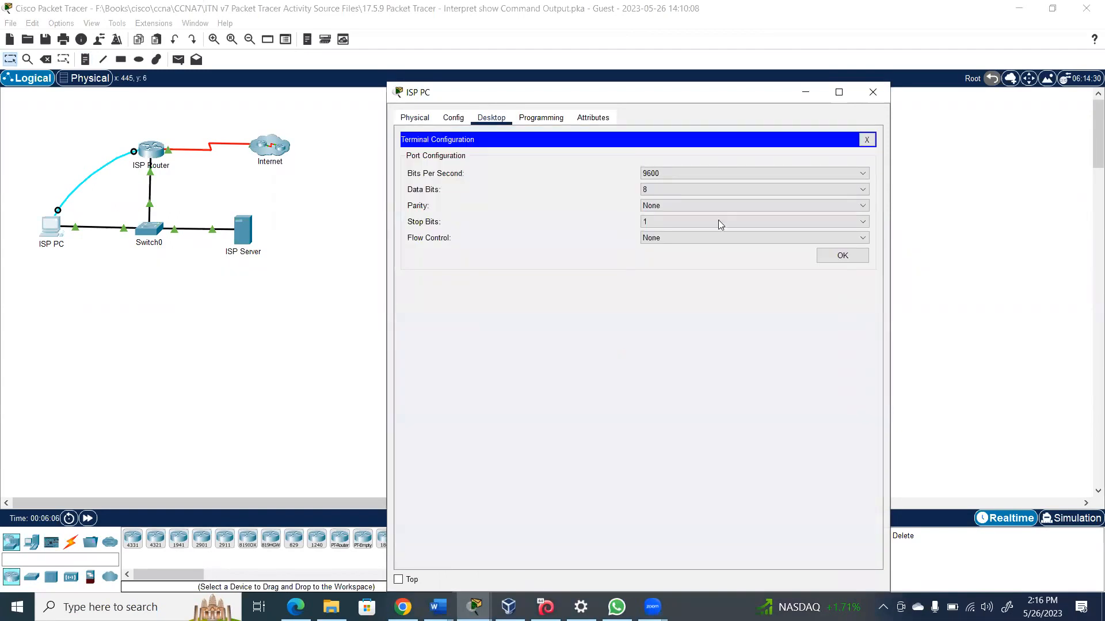
{"action": "left_click", "coordinate": [842, 257]}
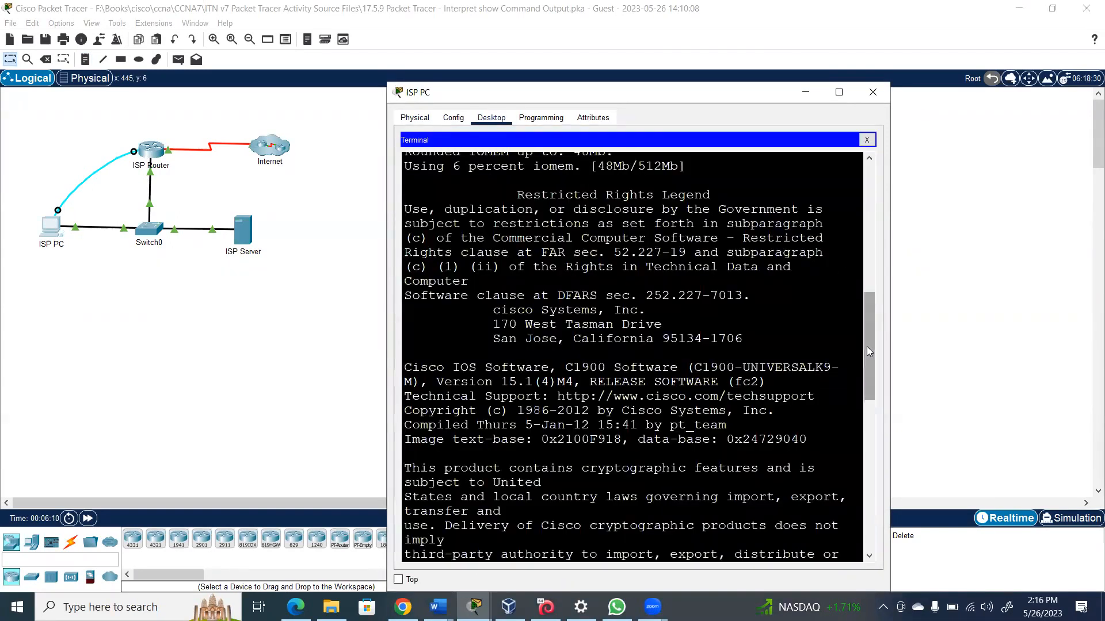
{"action": "left_click_drag", "start_coordinate": [866, 345], "coordinate": [879, 581]}
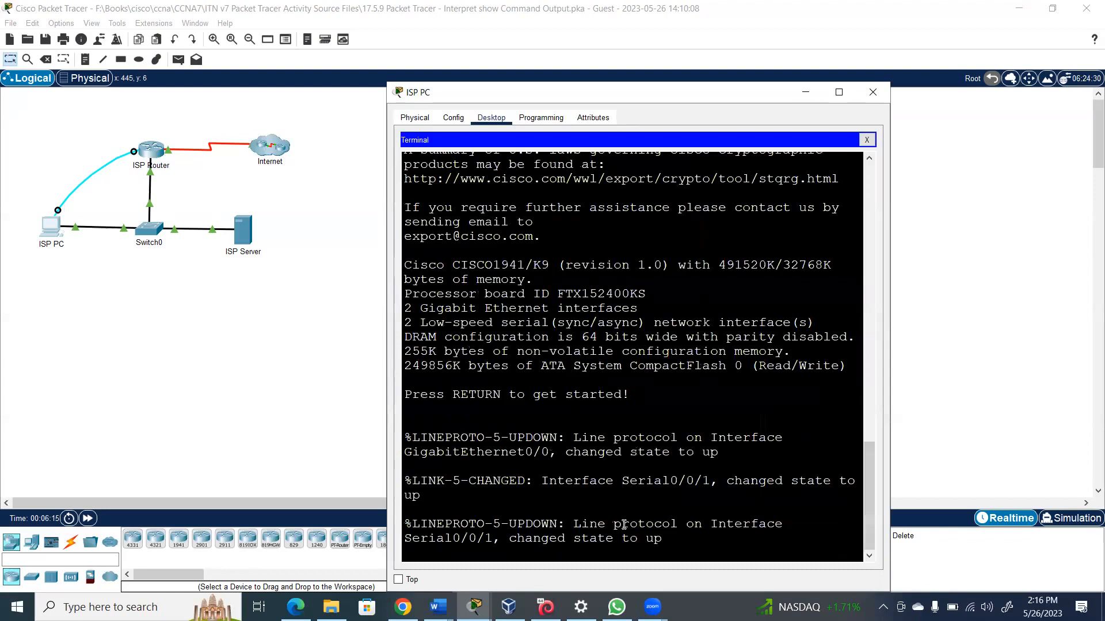
{"action": "key", "text": "Return"}
{"action": "key", "text": "Return"}
{"action": "key", "text": "Return"}
{"action": "key", "text": "Return"}
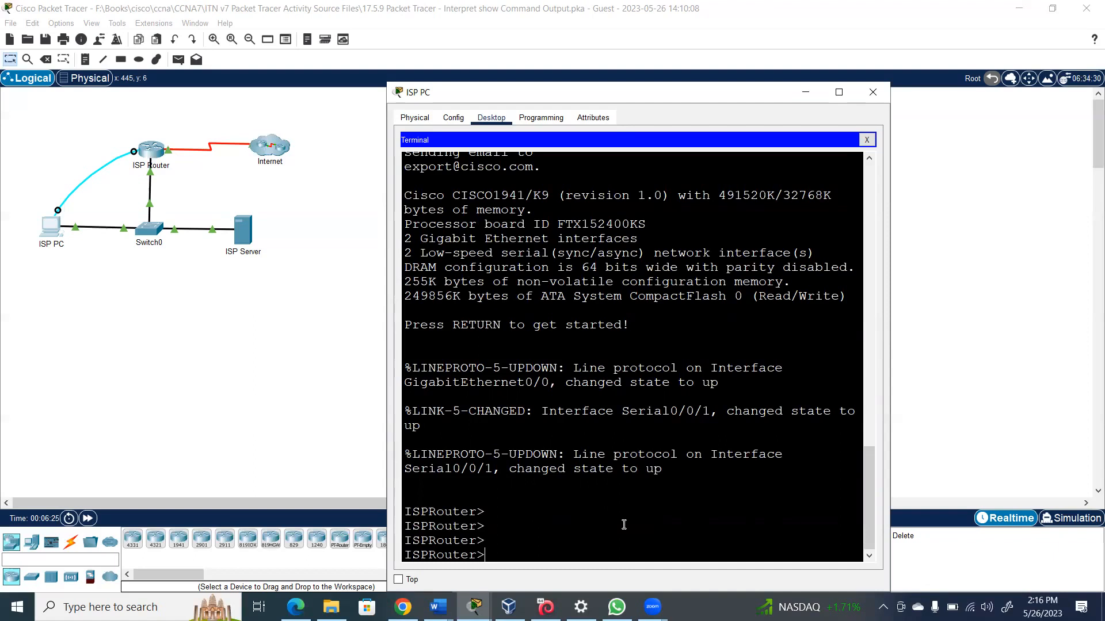
Clear the failed 'show run' and enter privileged EXEC mode with 'en'
{"action": "type", "text": "show run"}
{"action": "key", "text": "Tab"}
{"action": "key", "text": "BackSpace"}
{"action": "key", "text": "BackSpace"}
{"action": "key", "text": "BackSpace"}
{"action": "key", "text": "BackSpace"}
{"action": "key", "text": "BackSpace"}
{"action": "key", "text": "BackSpace"}
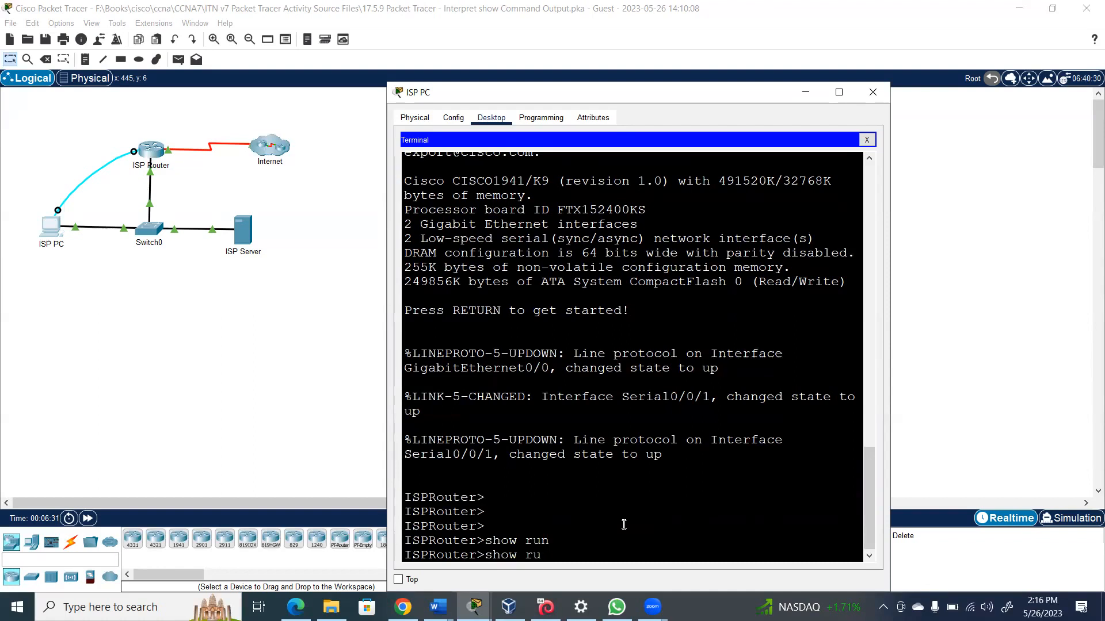
{"action": "key", "text": "BackSpace"}
{"action": "key", "text": "BackSpace"}
{"action": "type", "text": "en"}
{"action": "key", "text": "Return"}
{"action": "key", "text": "Return"}
{"action": "key", "text": "Return"}
Run 'show running-config' on the router using Tab completion
{"action": "type", "text": "show"}
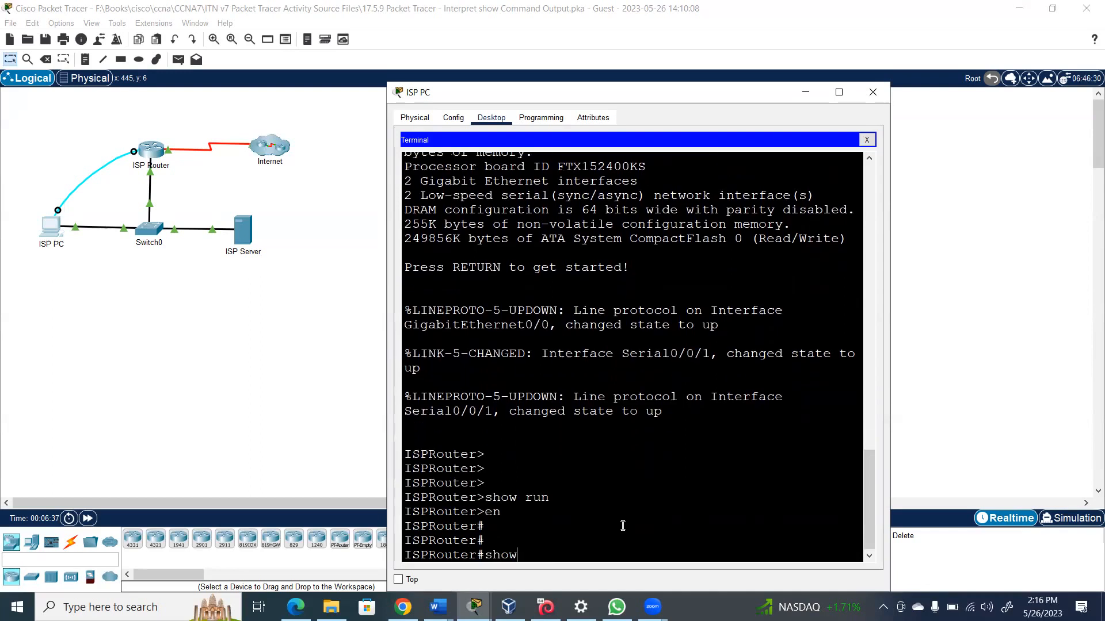
{"action": "type", "text": " runn"}
{"action": "key", "text": "Tab"}
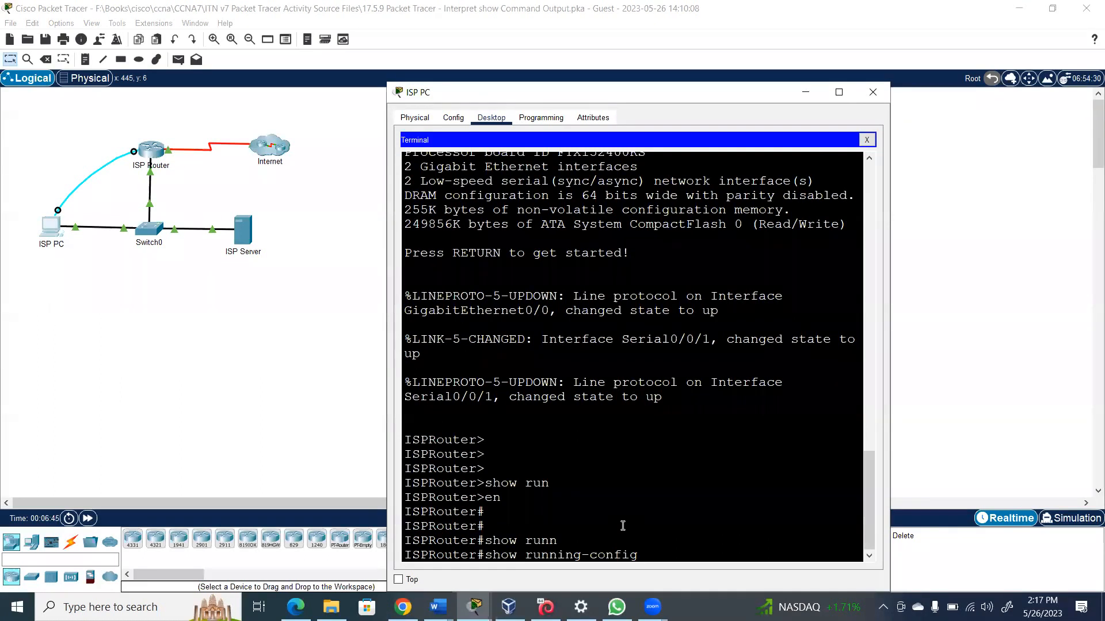
{"action": "key", "text": "Return"}
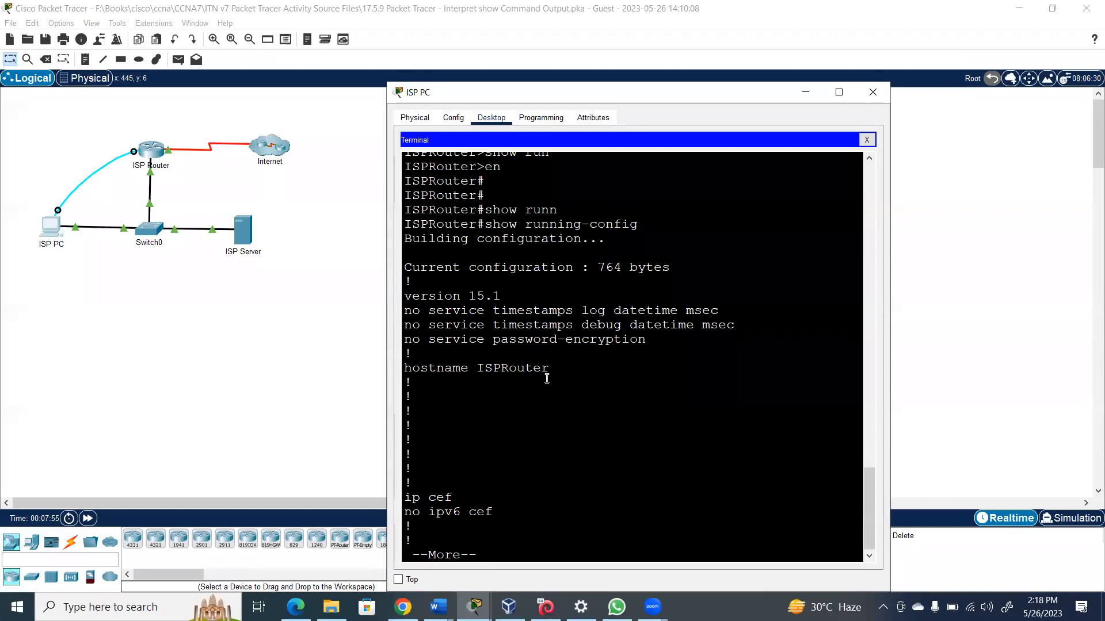
Page through the running-config to 'end' and scroll back to the interface addresses
{"action": "key", "text": "space"}
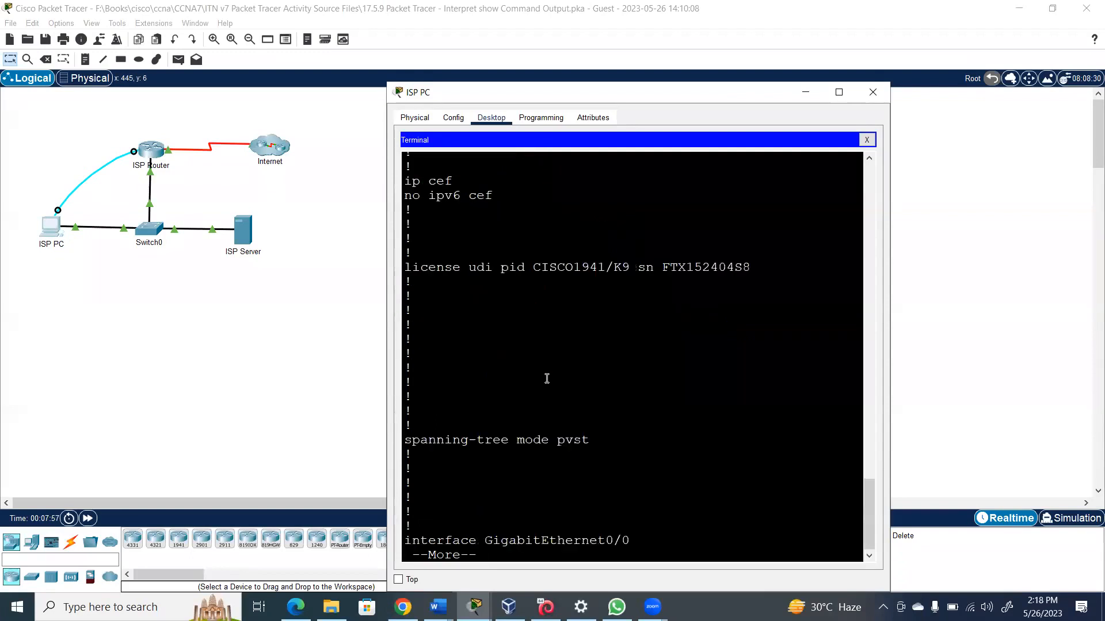
{"action": "key", "text": "space"}
{"action": "key", "text": "space"}
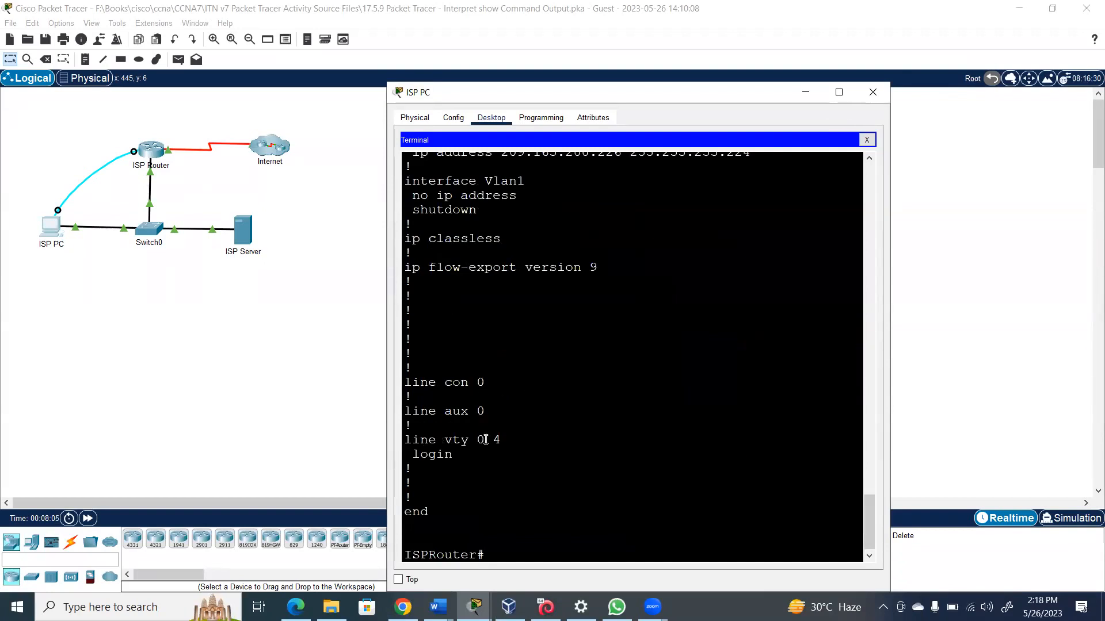
{"action": "left_click_drag", "start_coordinate": [870, 516], "coordinate": [870, 482]}
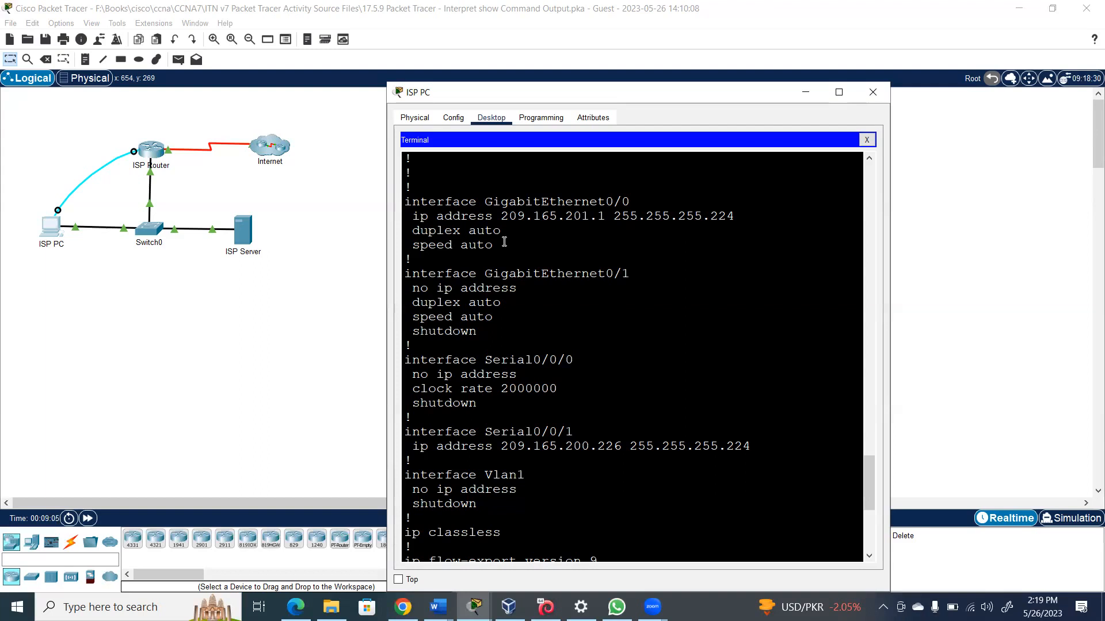
Run 'show startup-config' to display the 682-byte startup configuration
{"action": "key", "text": "Return"}
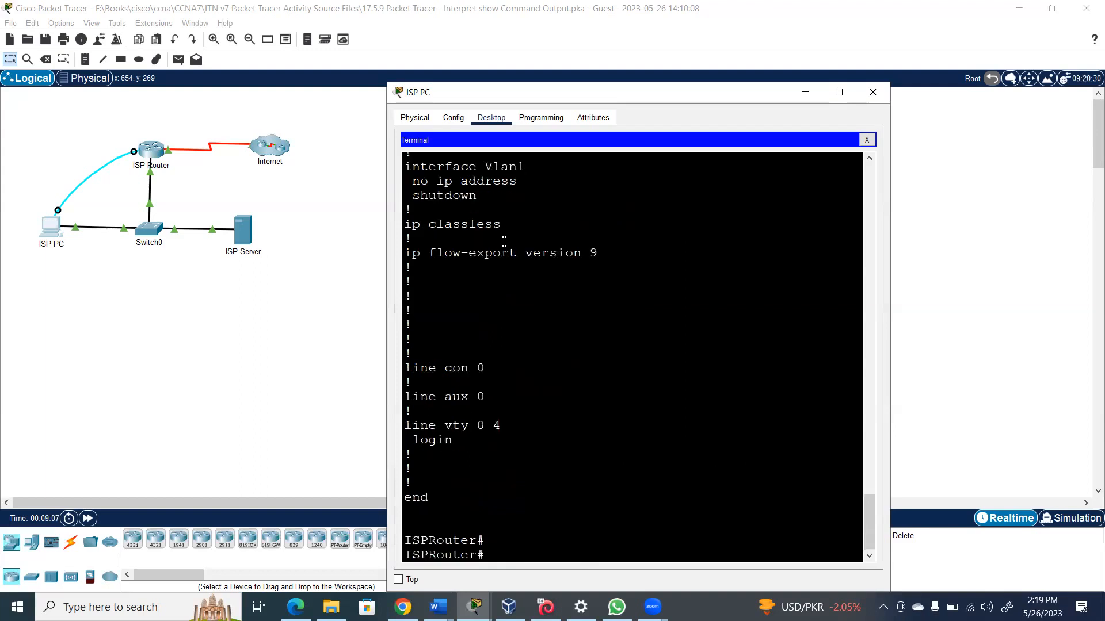
{"action": "key", "text": "Return"}
{"action": "type", "text": "show"}
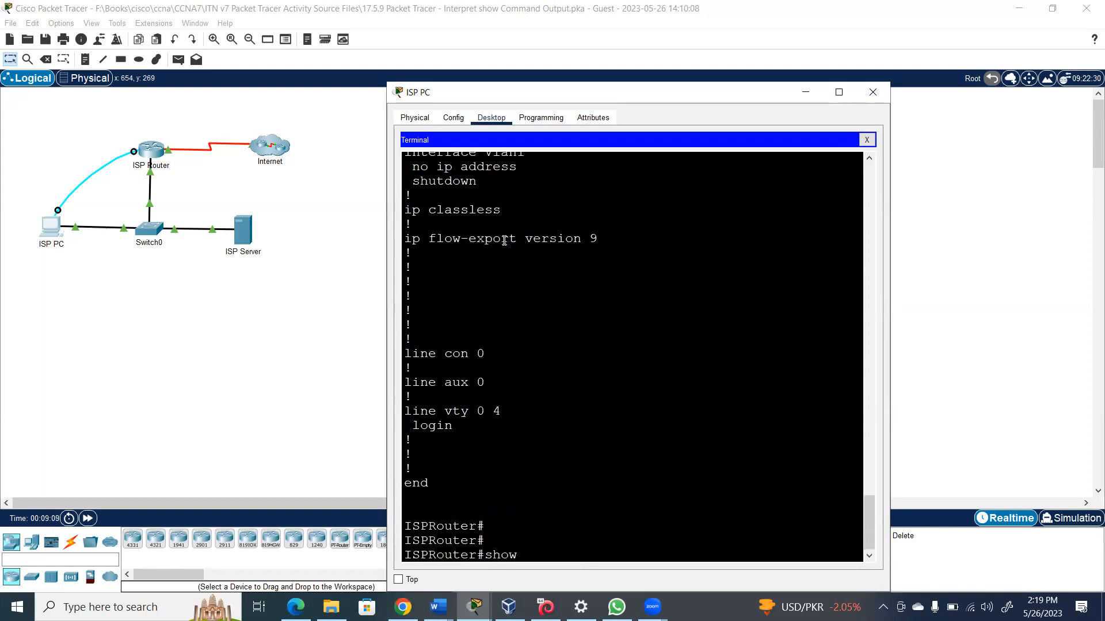
{"action": "type", "text": " start"}
{"action": "key", "text": "Tab"}
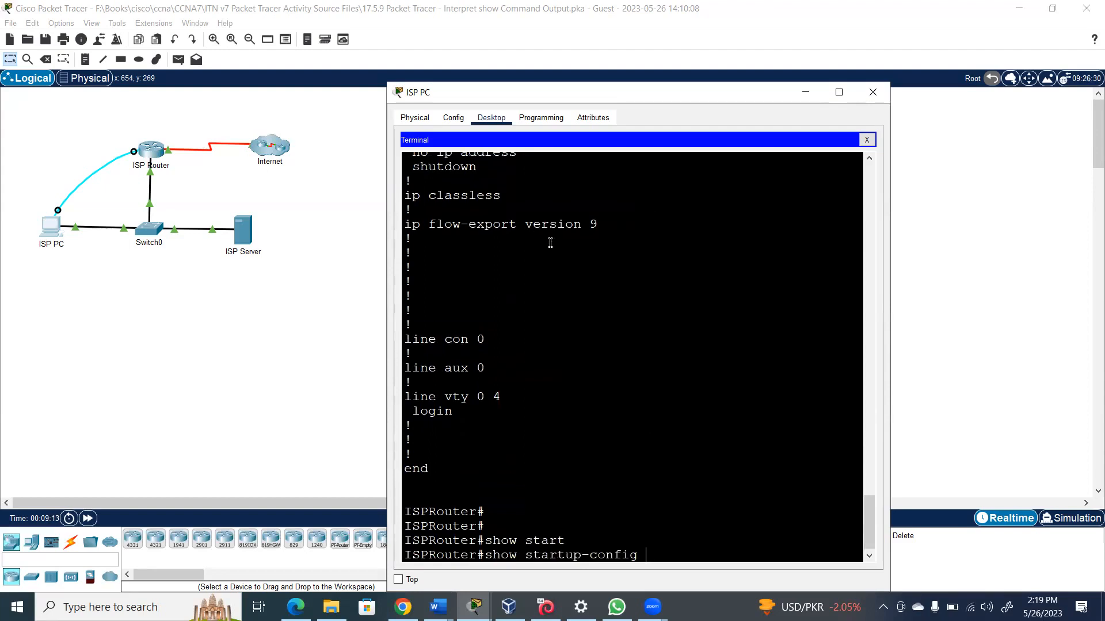
{"action": "key", "text": "Return"}
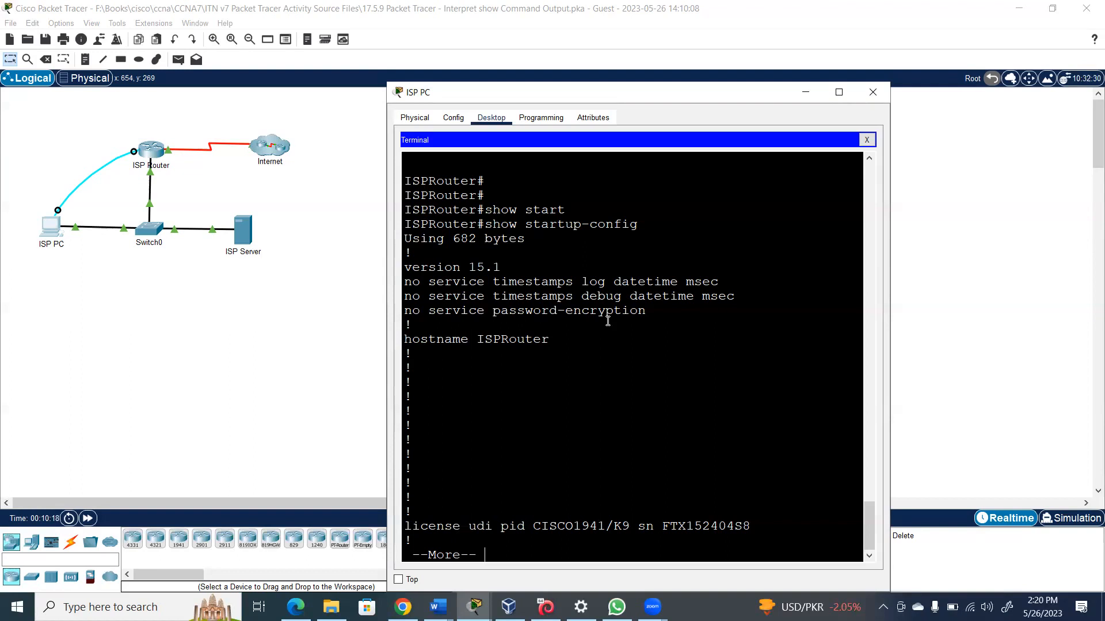
{"action": "key", "text": "XF86AudioLowerVolume"}
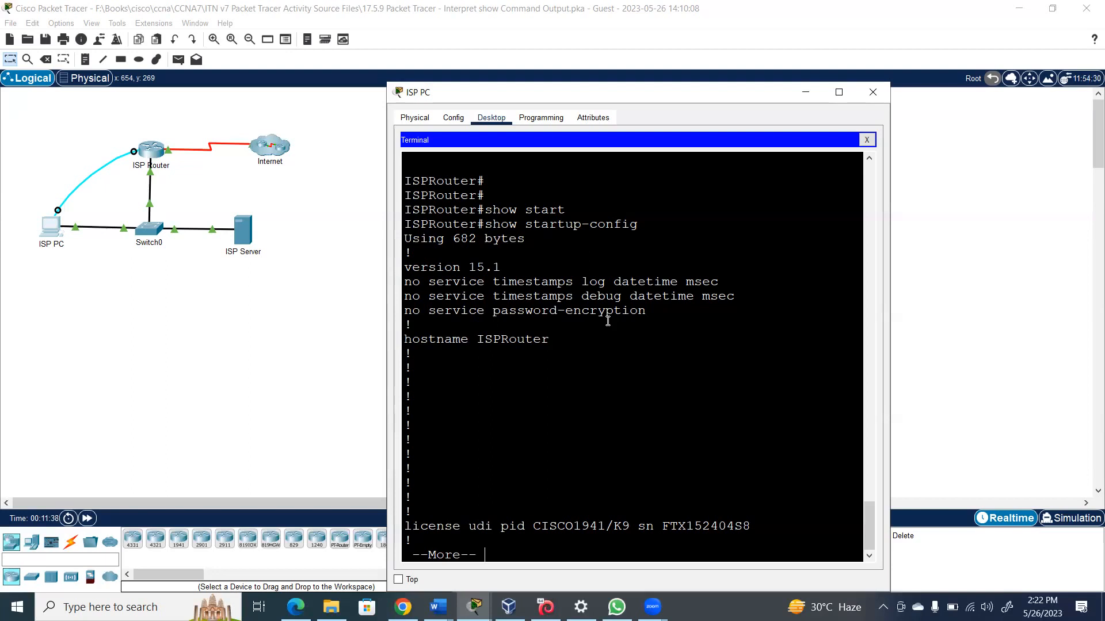
Page the startup-config to its end and begin typing 'show' at the prompt
{"action": "key", "text": "space"}
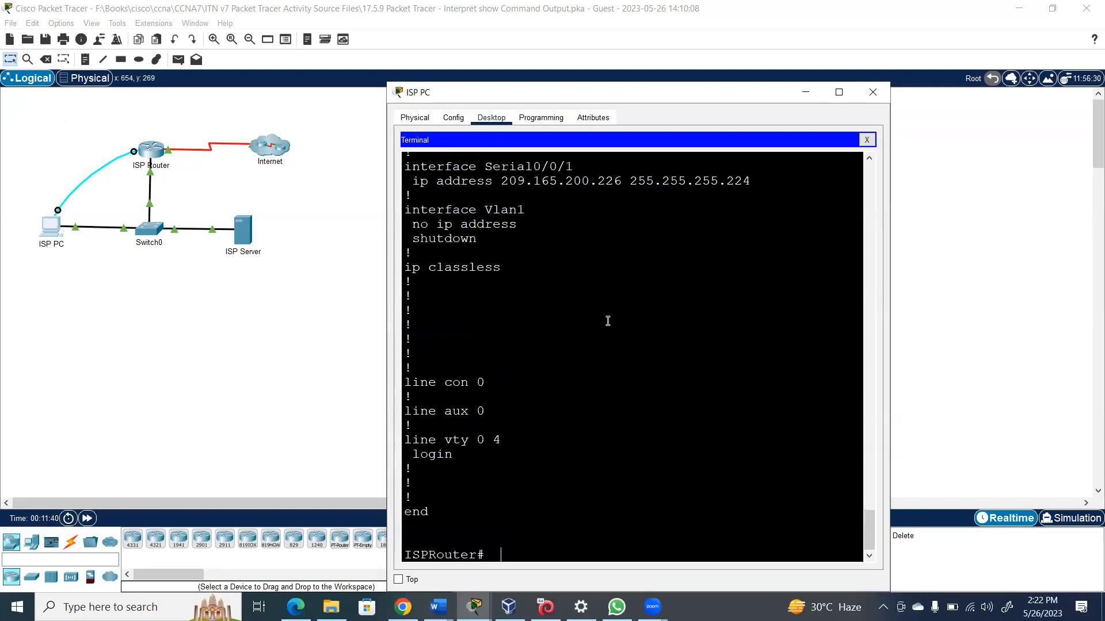
{"action": "type", "text": "show"}
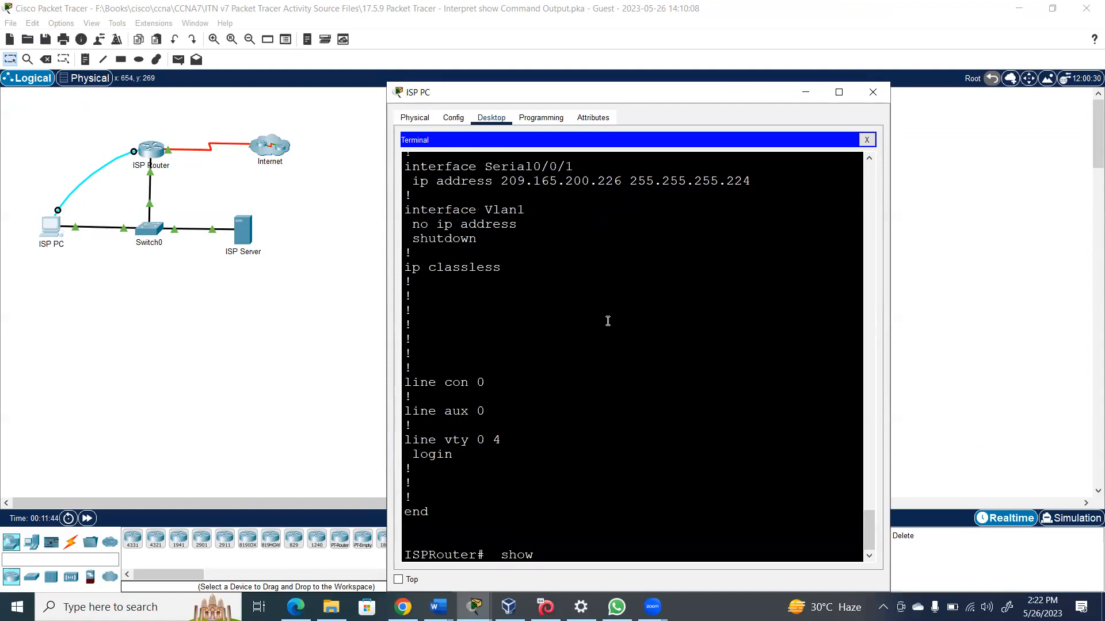
Run 'show flash' and highlight the IOS image c1900-universalk9-mz.SPA.151-4.M4.bin
{"action": "left_click_drag", "start_coordinate": [582, 98], "coordinate": [701, 276]}
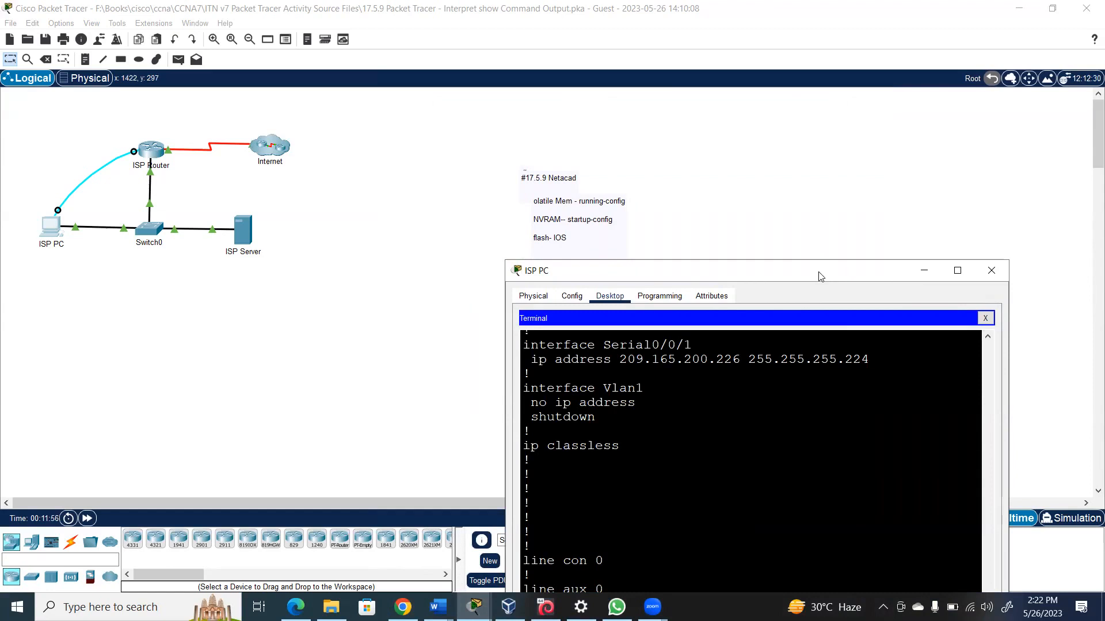
{"action": "left_click_drag", "start_coordinate": [824, 268], "coordinate": [850, 109]}
{"action": "type", "text": "flash"}
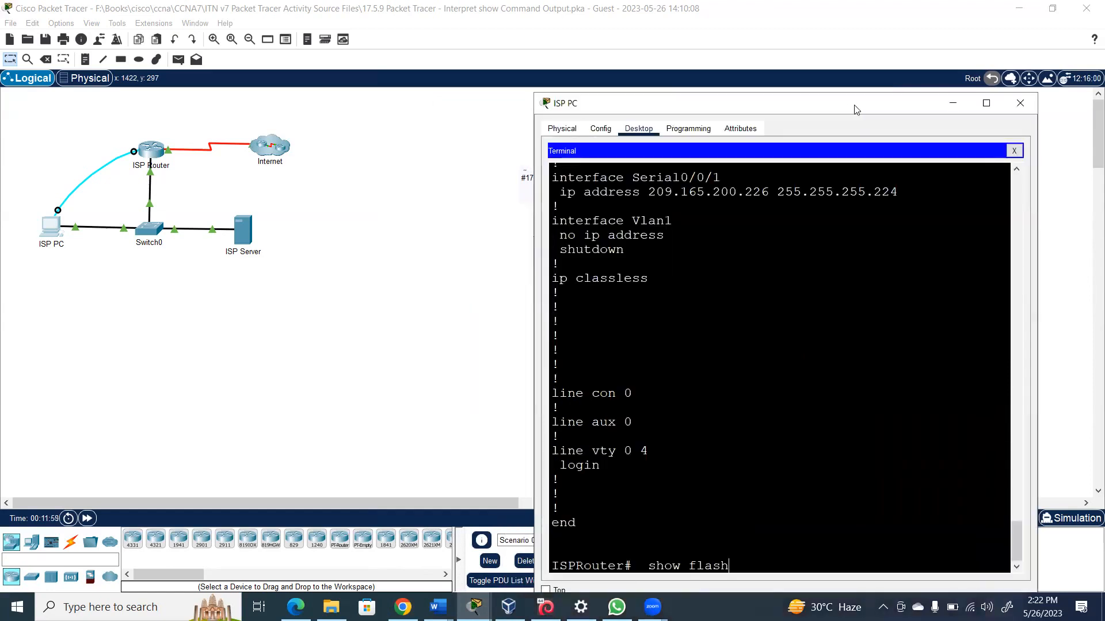
{"action": "key", "text": "Return"}
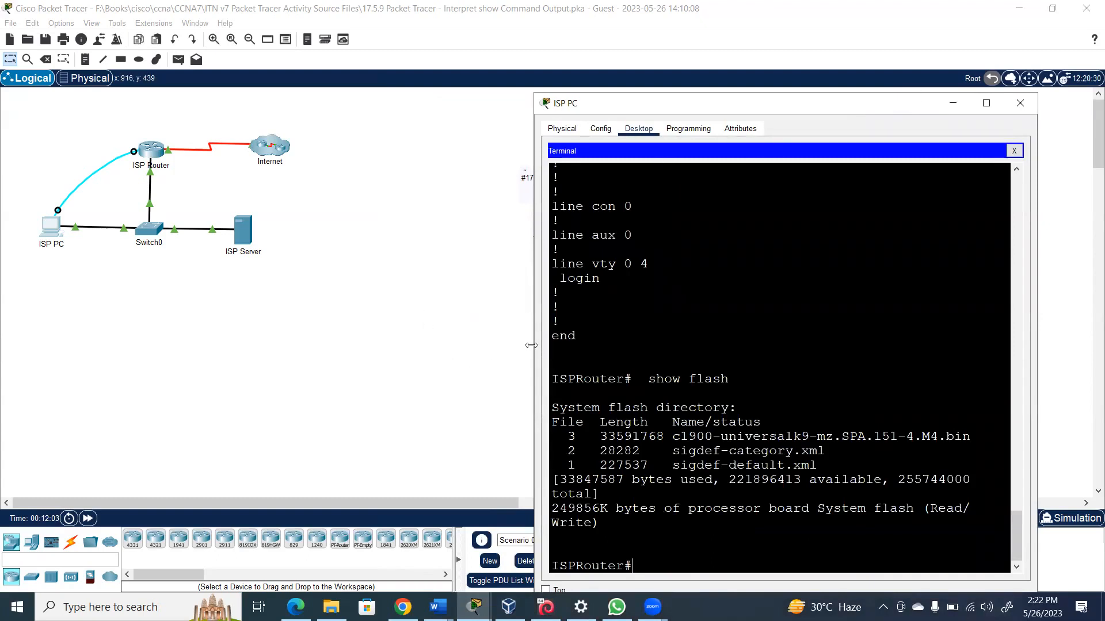
{"action": "left_click_drag", "start_coordinate": [530, 346], "coordinate": [391, 342]}
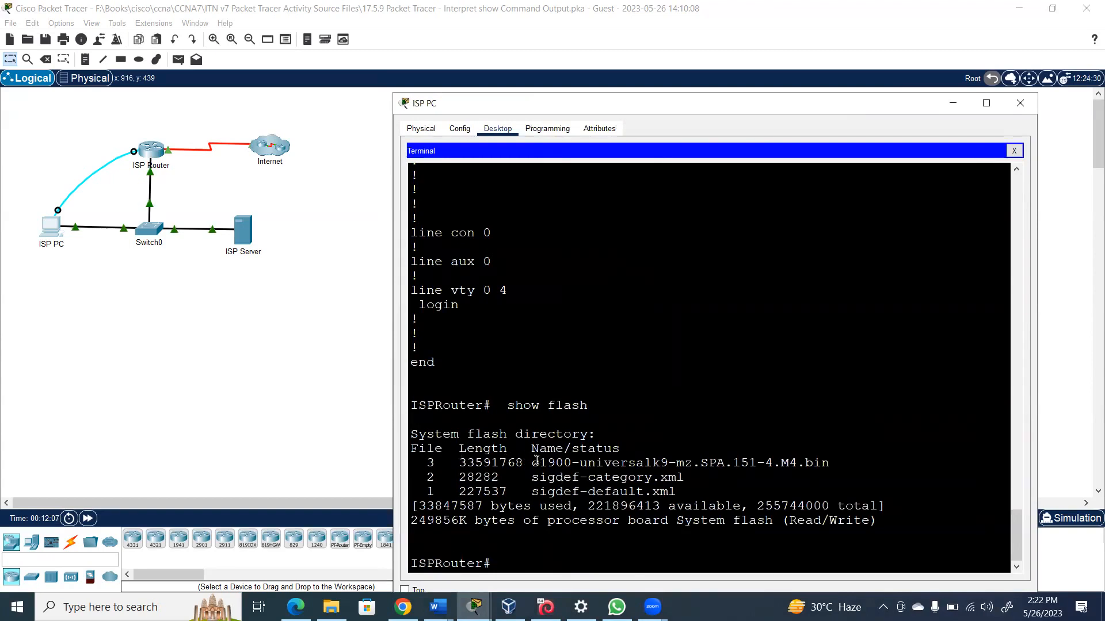
{"action": "left_click_drag", "start_coordinate": [534, 462], "coordinate": [831, 464]}
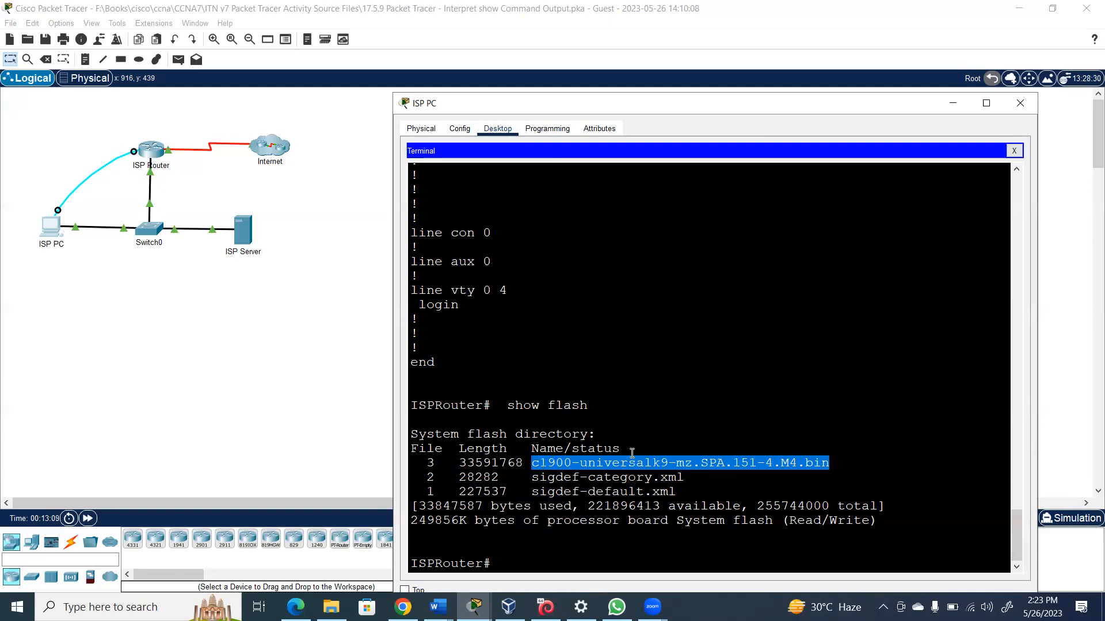
Copy running-config to flash under the default name and confirm the 764-byte file with 'show flash'
{"action": "left_click", "coordinate": [524, 568]}
{"action": "type", "text": "co"}
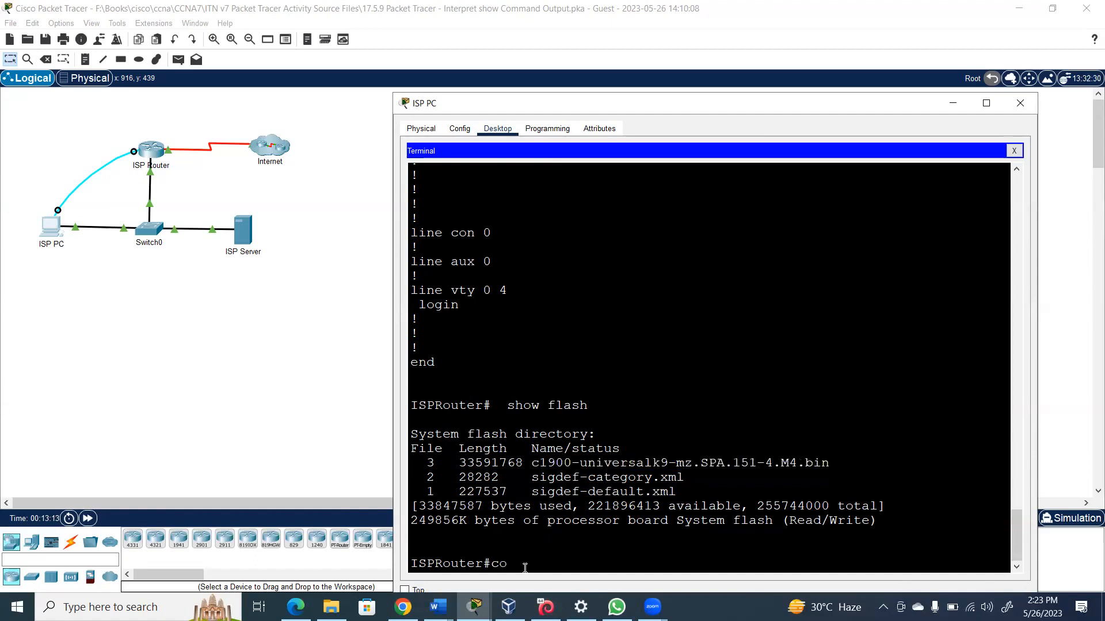
{"action": "type", "text": "py run"}
{"action": "key", "text": "Tab"}
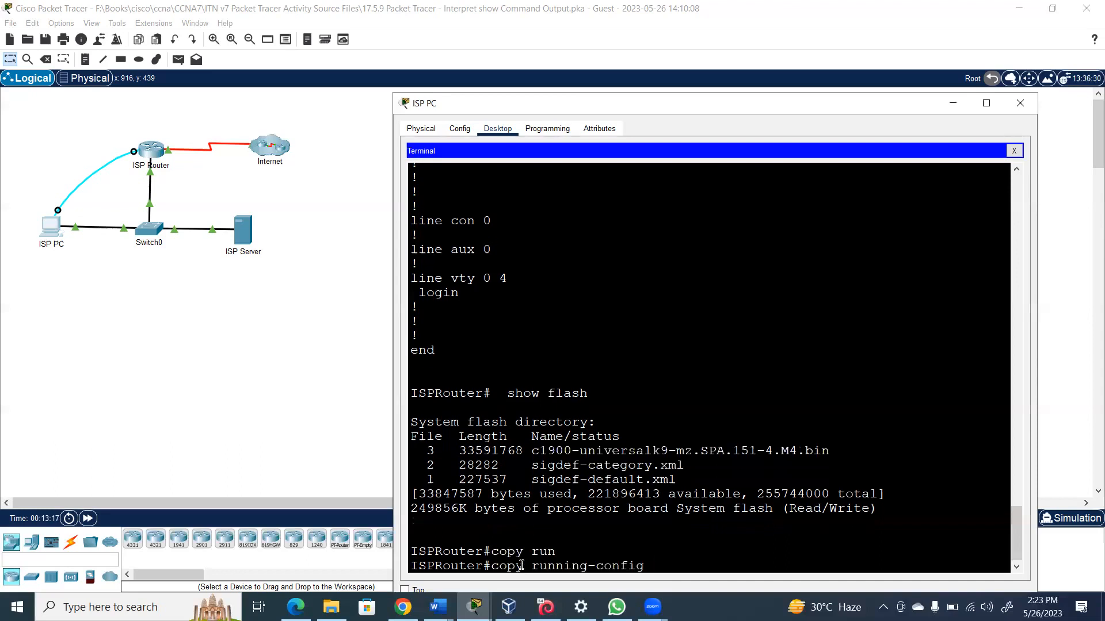
{"action": "type", "text": "flash"}
{"action": "key", "text": "Return"}
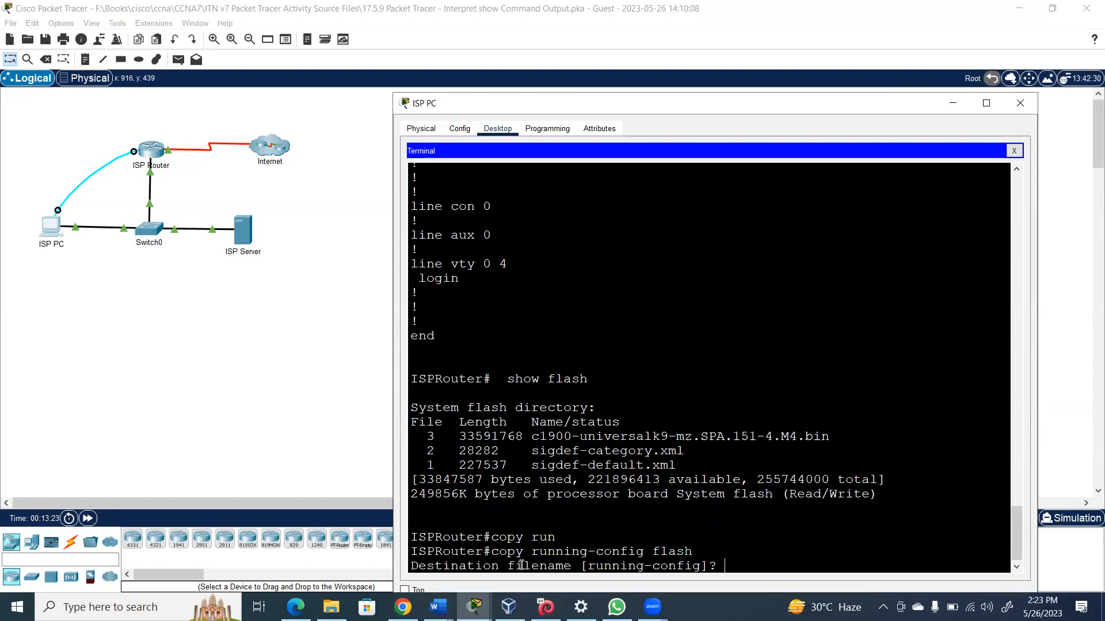
{"action": "key", "text": "Return"}
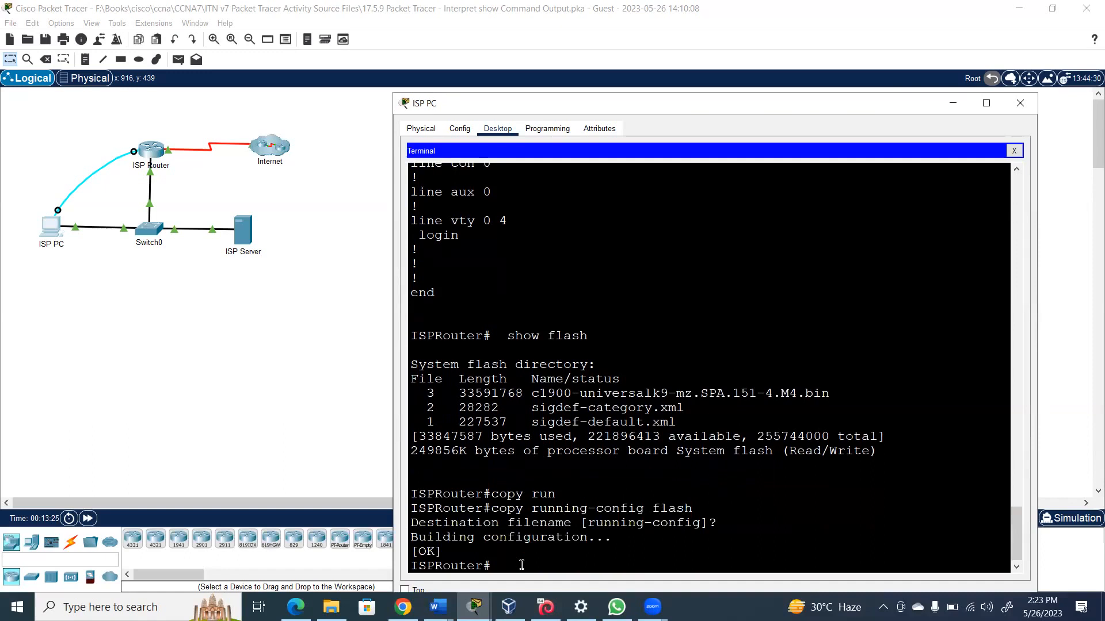
{"action": "type", "text": "show flash"}
{"action": "key", "text": "Return"}
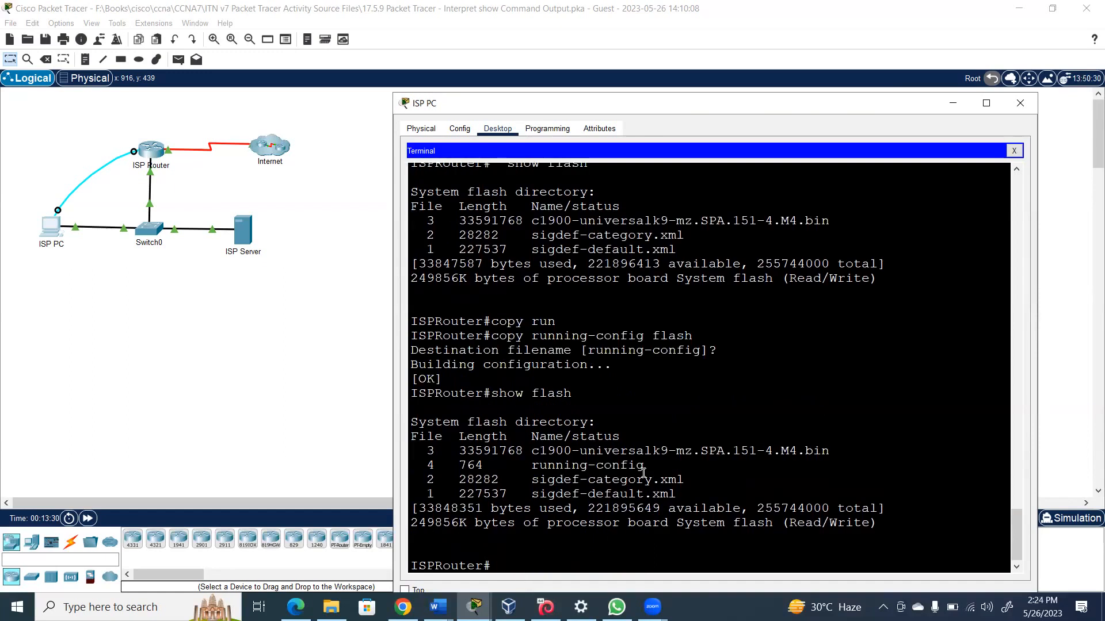
{"action": "left_click_drag", "start_coordinate": [643, 467], "coordinate": [522, 466]}
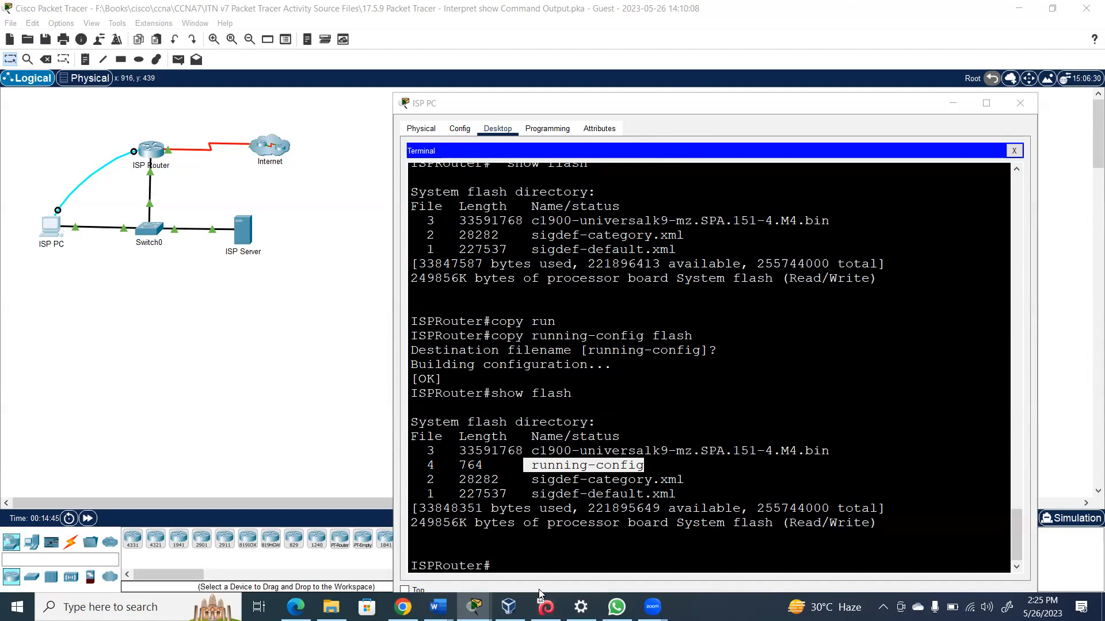
Copy startup-config into running-config on ISPRouter, accepting the default destination (682 bytes copied)
{"action": "left_click", "coordinate": [504, 564]}
{"action": "type", "text": "c"}
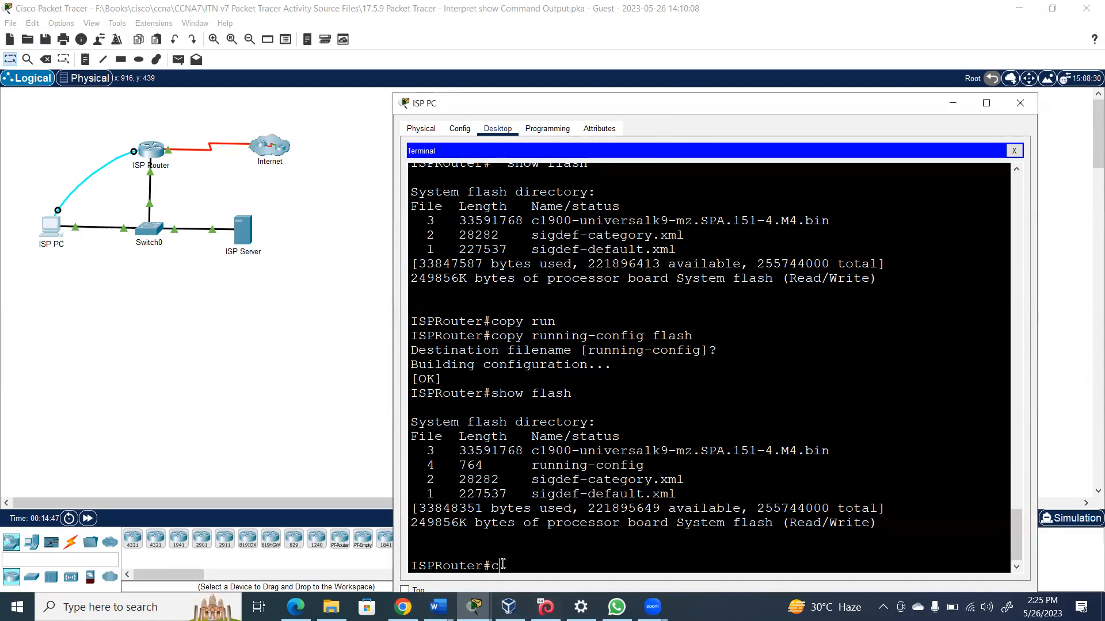
{"action": "type", "text": "opy star"}
{"action": "key", "text": "Tab"}
{"action": "type", "text": "run"}
{"action": "key", "text": "Tab"}
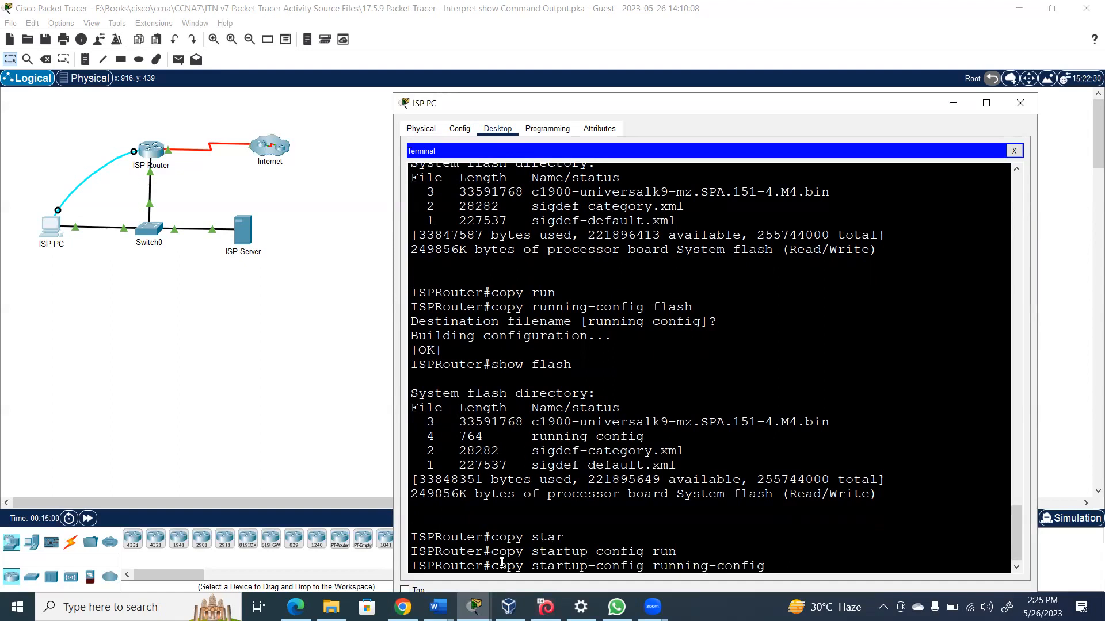
{"action": "key", "text": "Return"}
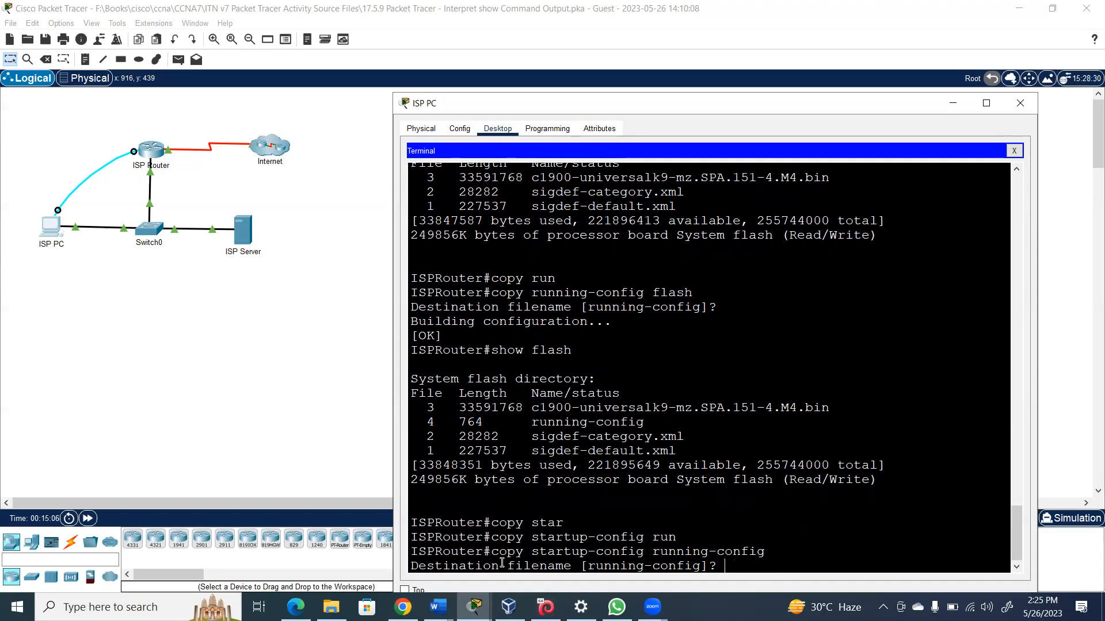
{"action": "key", "text": "Return"}
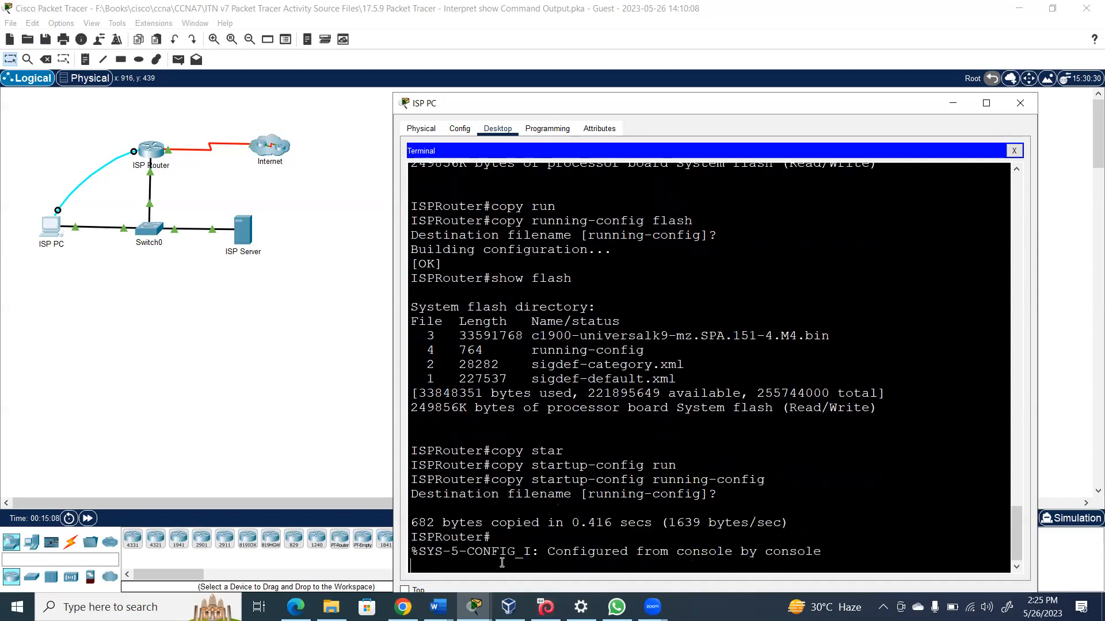
{"action": "key", "text": "Return"}
{"action": "key", "text": "Return"}
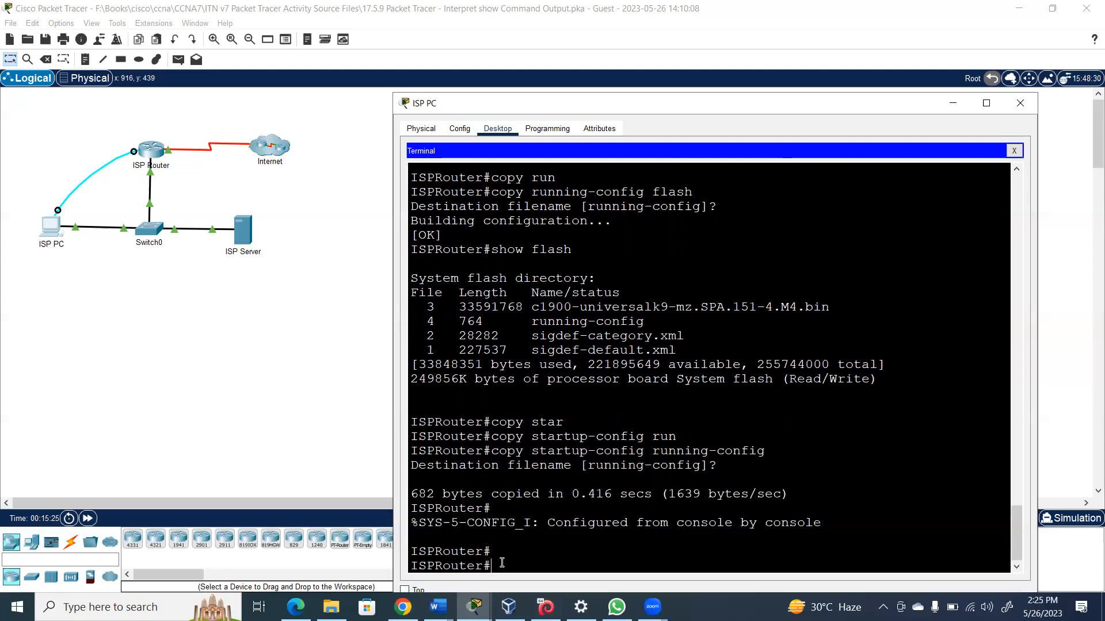
Try completing a delete command for the startup file, then list available commands with '?'
{"action": "type", "text": "del stat"}
{"action": "key", "text": "Tab"}
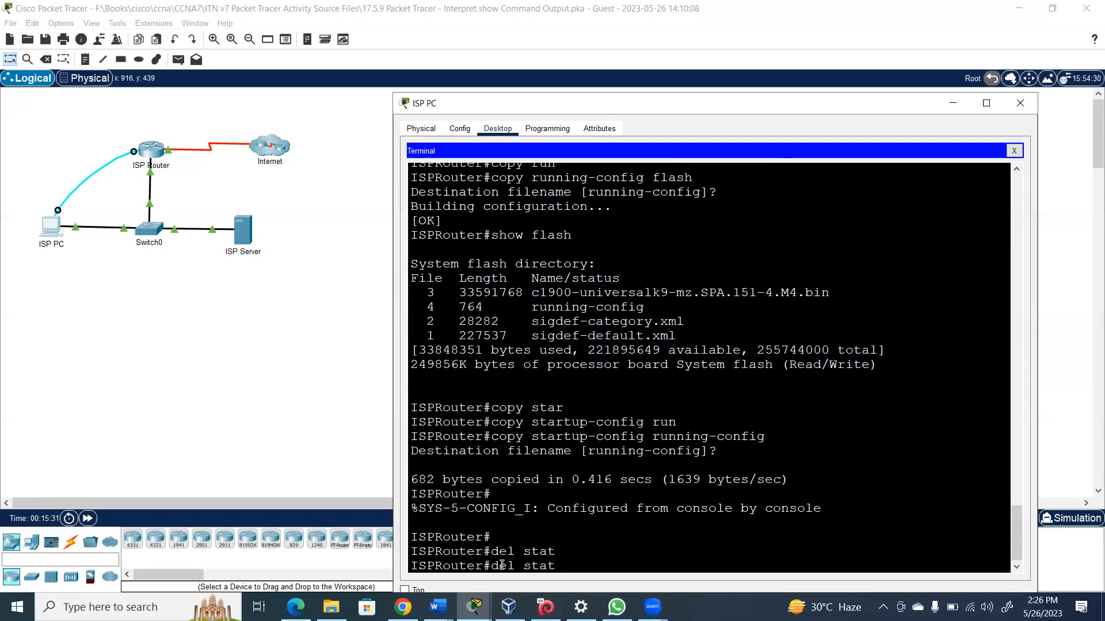
{"action": "key", "text": "BackSpace"}
{"action": "key", "text": "Tab"}
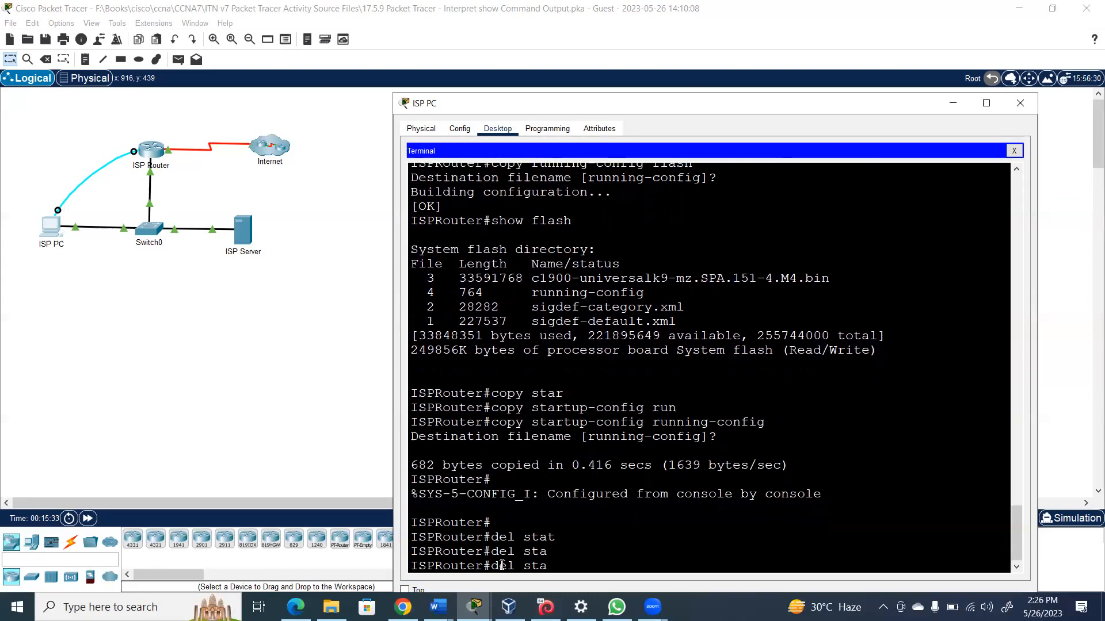
{"action": "type", "text": "r"}
{"action": "key", "text": "BackSpace"}
{"action": "key", "text": "BackSpace"}
{"action": "key", "text": "BackSpace"}
{"action": "key", "text": "BackSpace"}
{"action": "key", "text": "BackSpace"}
{"action": "key", "text": "BackSpace"}
{"action": "key", "text": "BackSpace"}
{"action": "key", "text": "BackSpace"}
{"action": "type", "text": "?"}
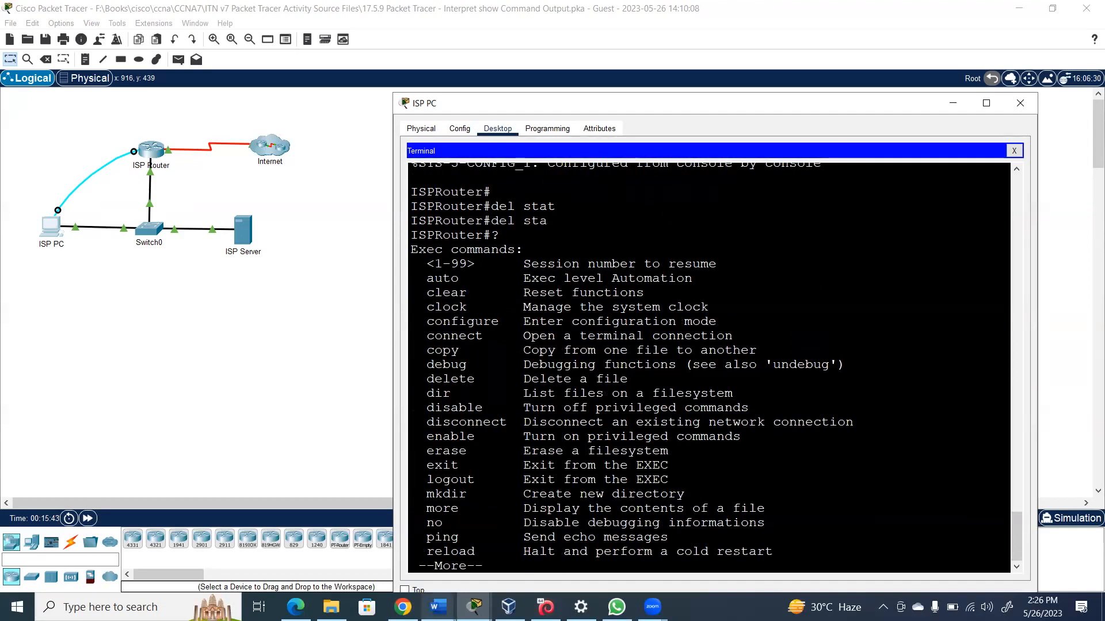
{"action": "key", "text": "space"}
Delete startup-config, confirming each prompt; it fails with 'No such file or directory'
{"action": "type", "text": "delete start"}
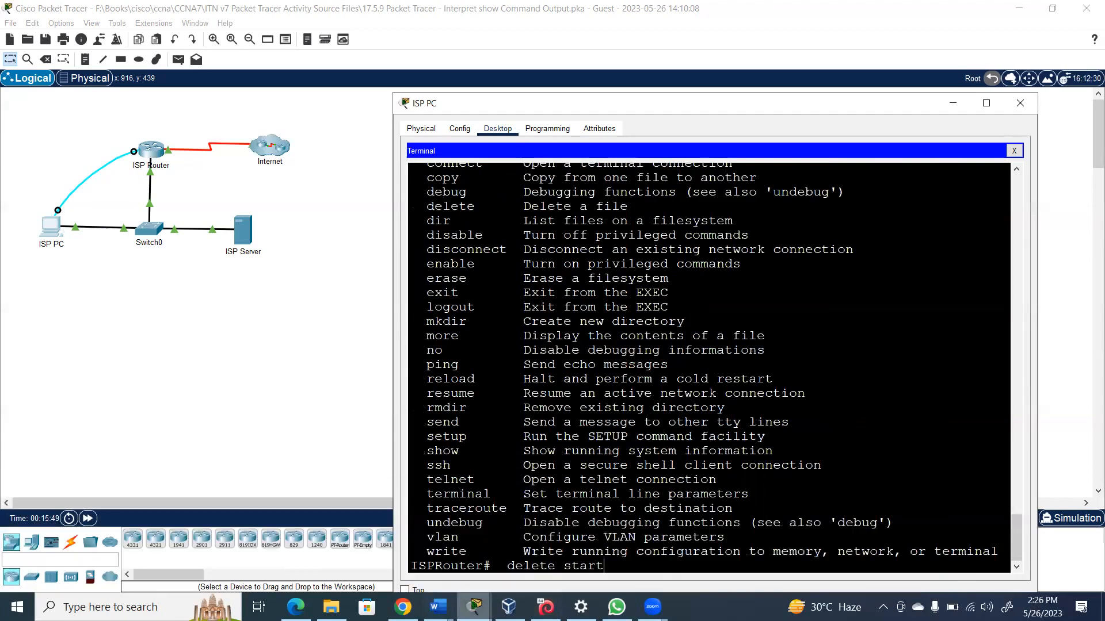
{"action": "key", "text": "Tab"}
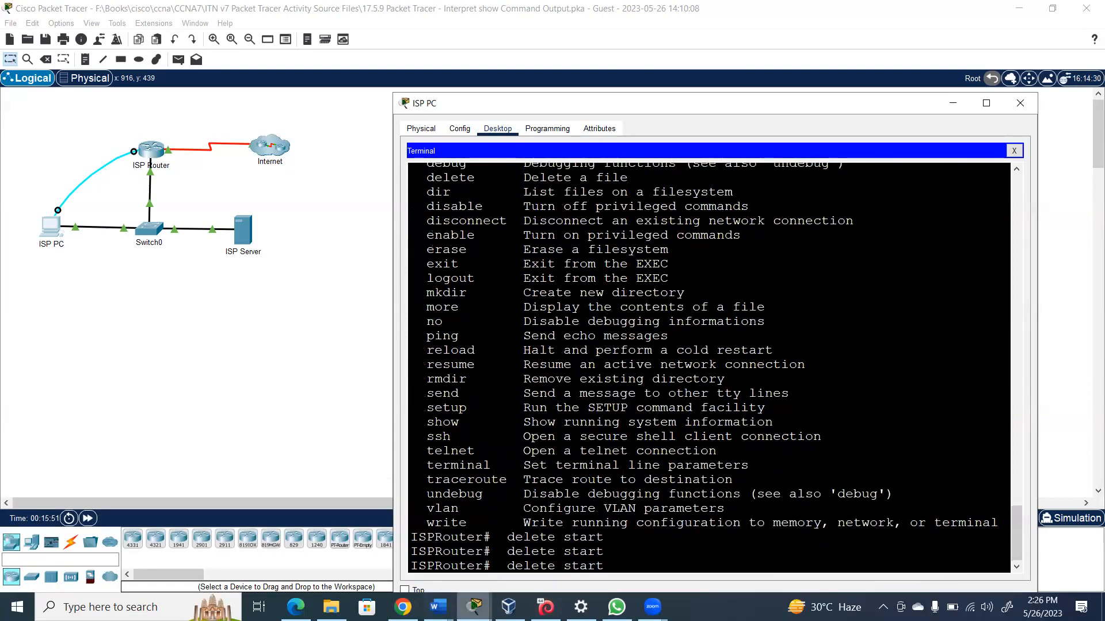
{"action": "type", "text": "up-config"}
{"action": "key", "text": "Return"}
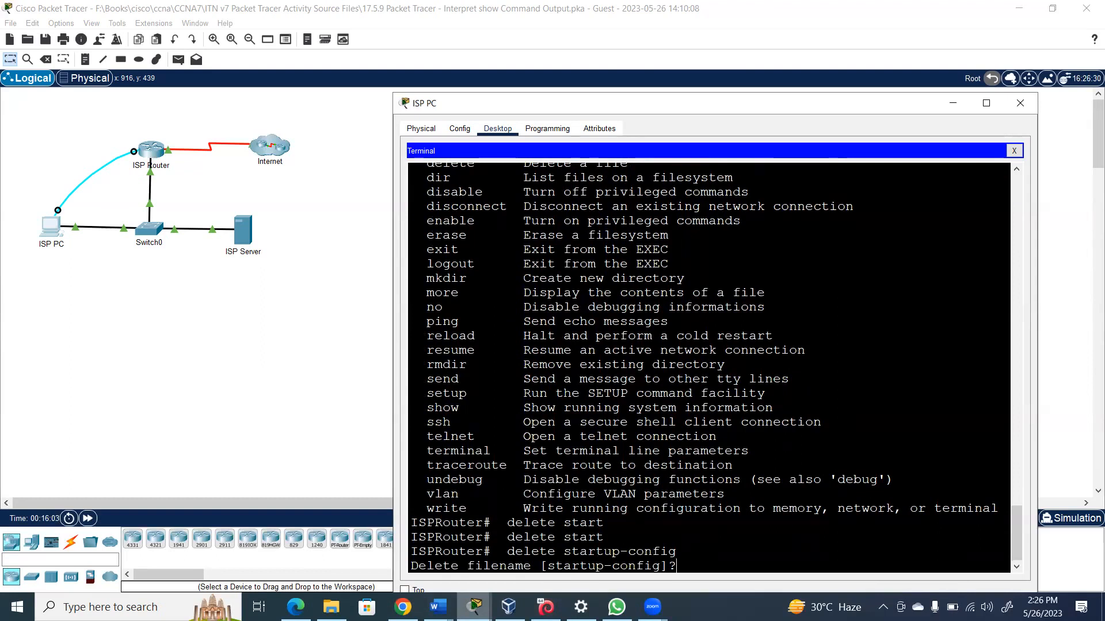
{"action": "key", "text": "Return"}
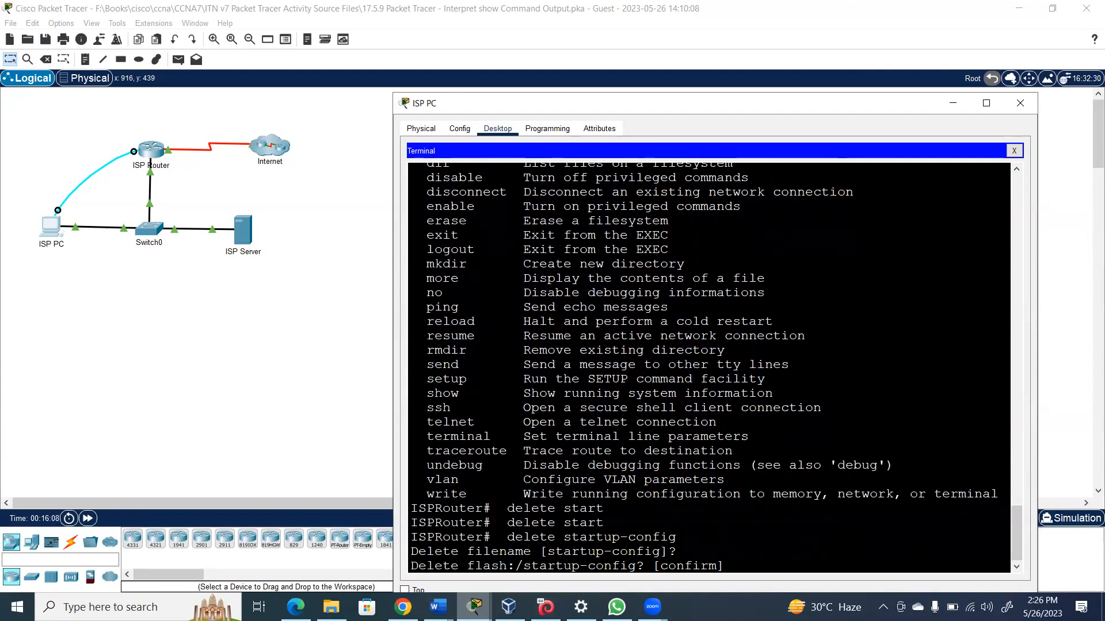
{"action": "key", "text": "Return"}
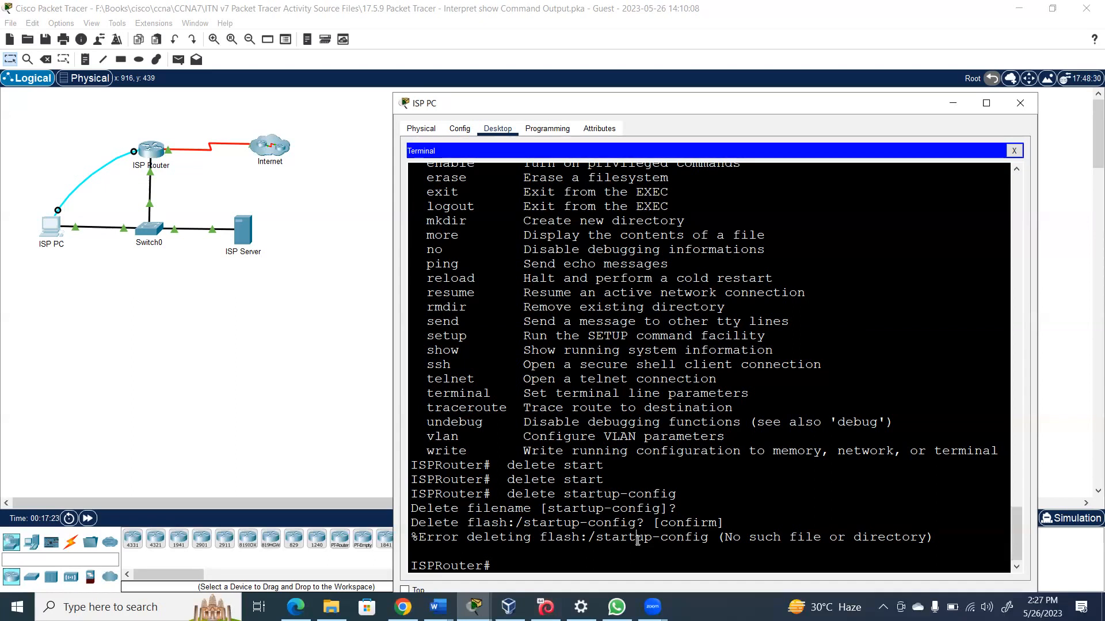
{"action": "key", "text": "Return"}
{"action": "key", "text": "Return"}
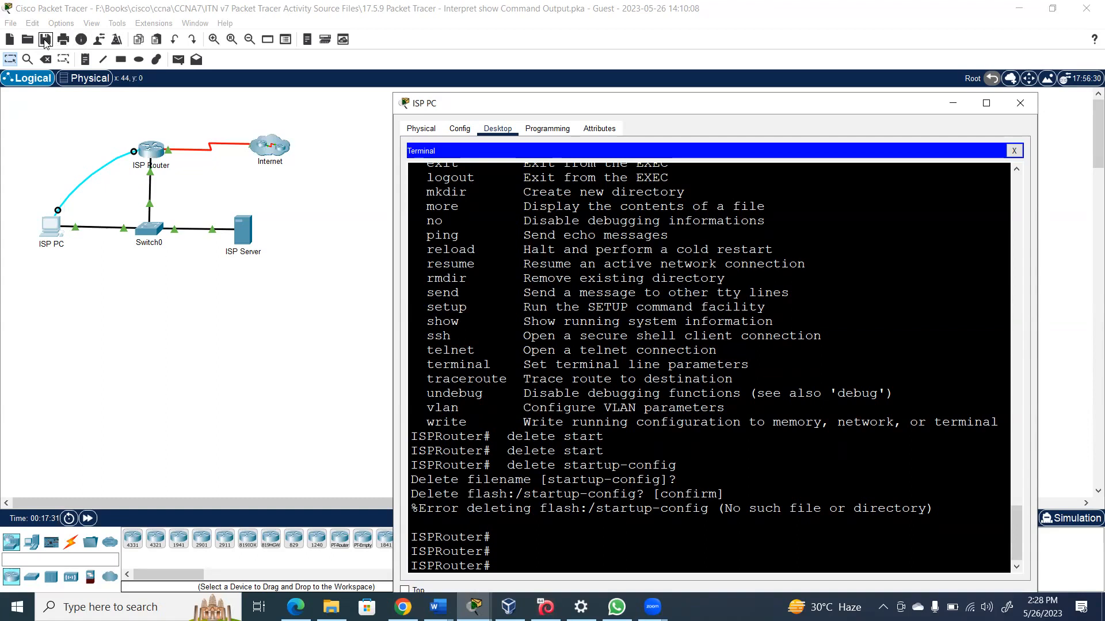
Add a canvas note below ISP PC listing 'show flash' and 'show ip route', then reopen its terminal
{"action": "left_click", "coordinate": [85, 60]}
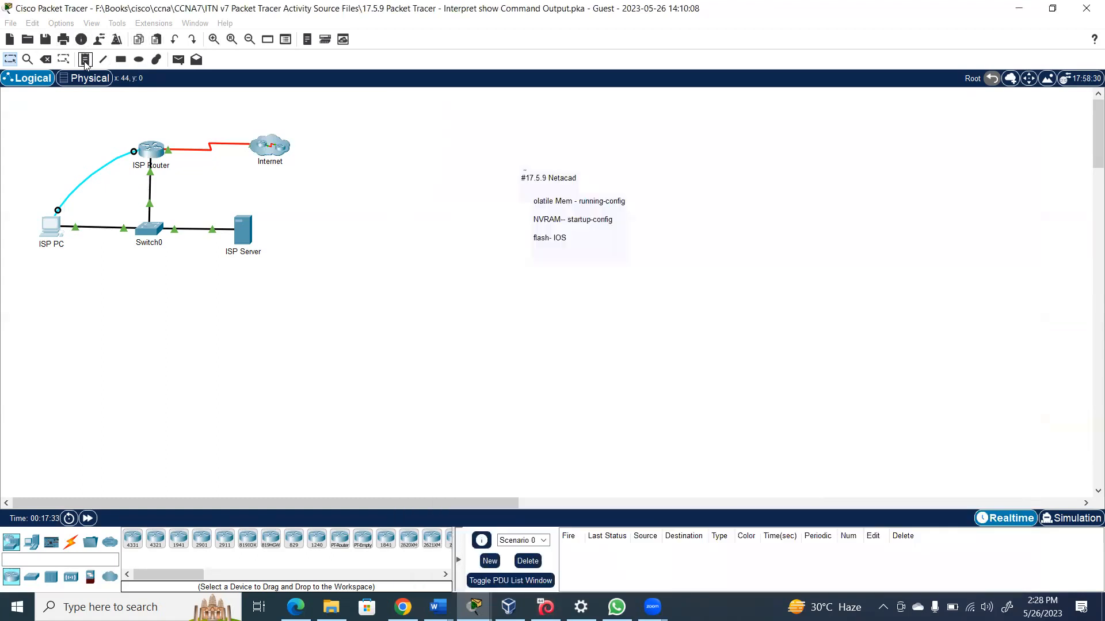
{"action": "left_click", "coordinate": [80, 292]}
{"action": "type", "text": "show"}
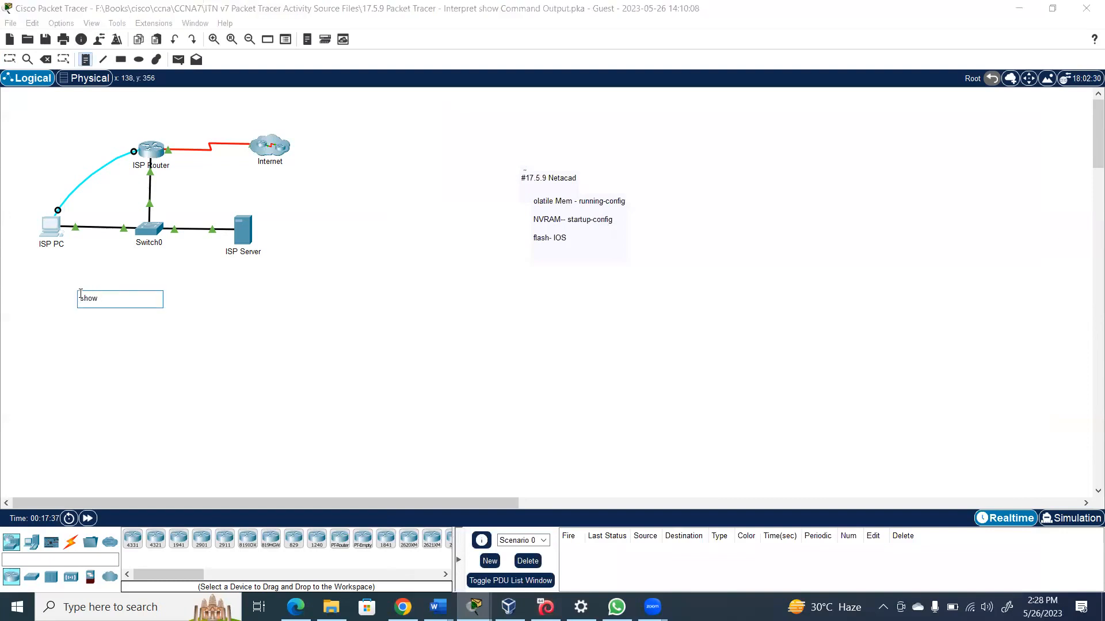
{"action": "type", "text": " flash"}
{"action": "key", "text": "Return"}
{"action": "type", "text": "show ip route"}
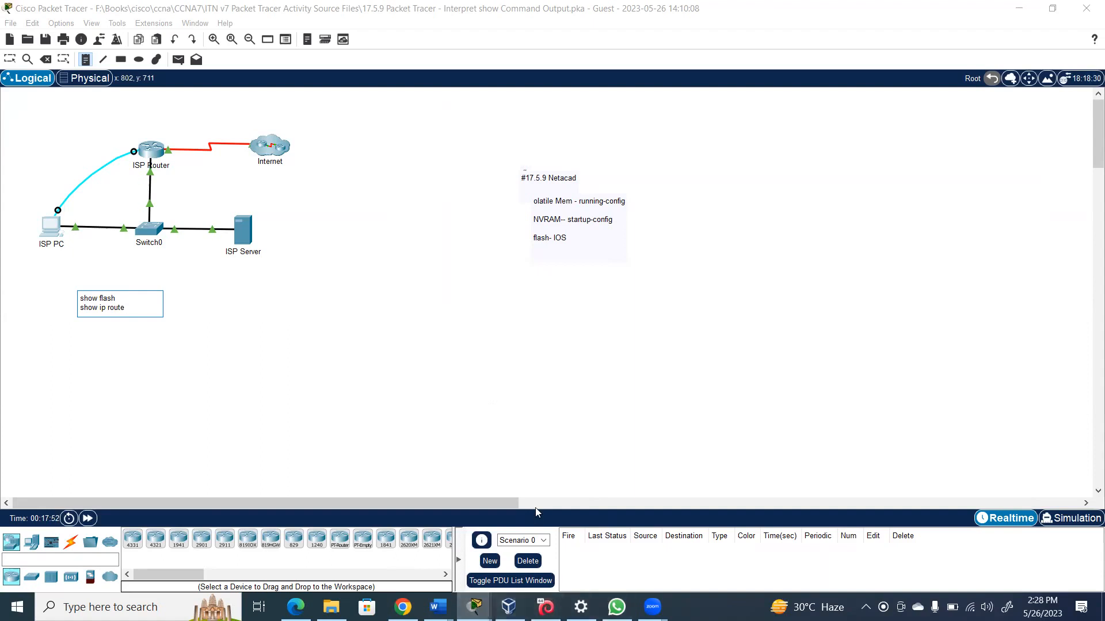
{"action": "left_click", "coordinate": [48, 229]}
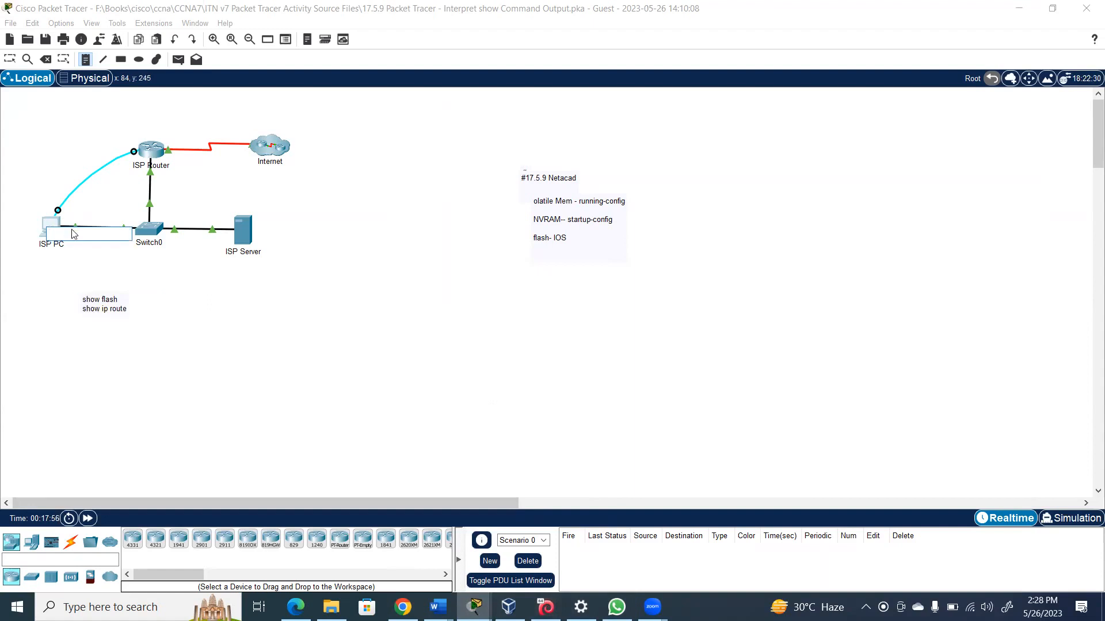
{"action": "key", "text": "Escape"}
{"action": "left_click", "coordinate": [50, 229]}
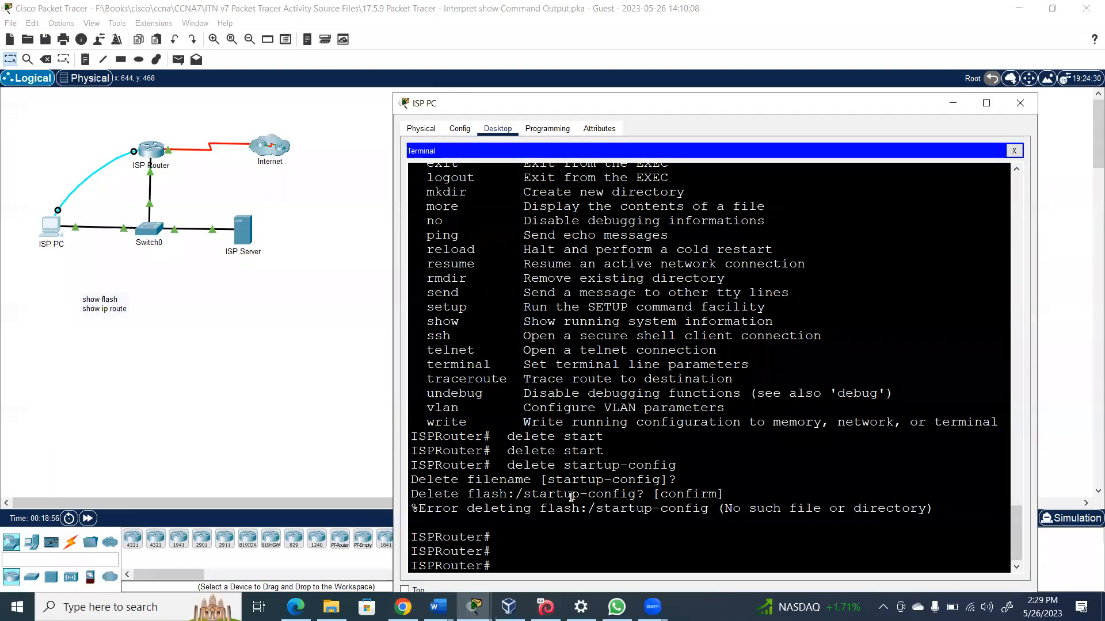
Run show ip route on ISPRouter and highlight the C connected code and gateway-of-last-resort line
{"action": "type", "text": "show ip route"}
{"action": "key", "text": "Return"}
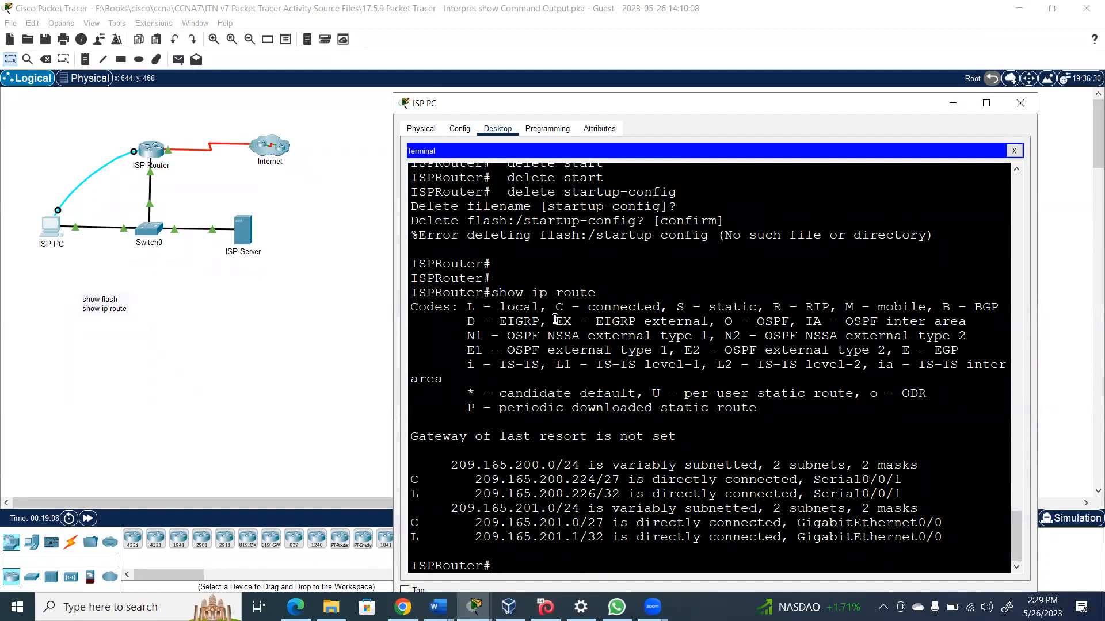
{"action": "left_click_drag", "start_coordinate": [557, 307], "coordinate": [661, 307]}
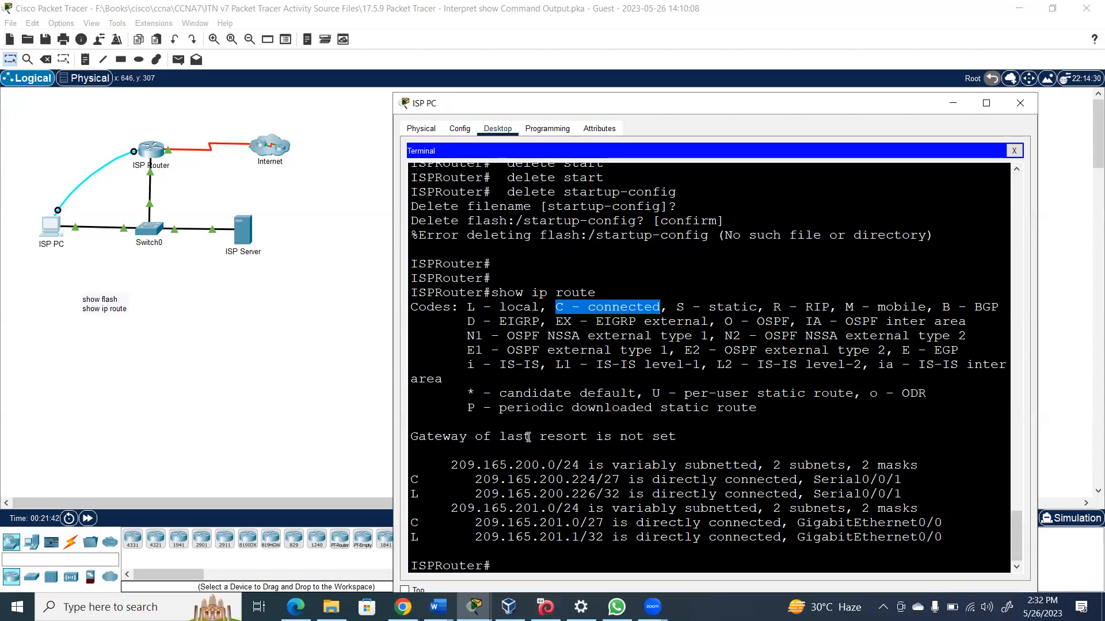
{"action": "left_click_drag", "start_coordinate": [475, 407], "coordinate": [468, 448]}
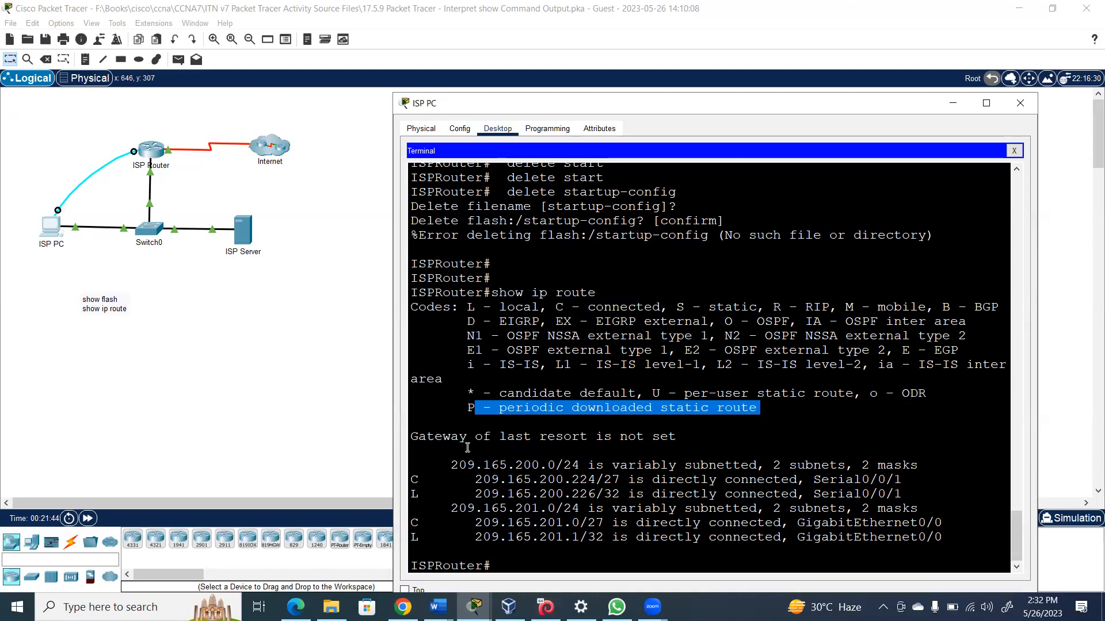
{"action": "left_click", "coordinate": [521, 569]}
Run show interfaces and highlight GigabitEthernet0/0 up status and MAC address 0030.f275.ce01
{"action": "type", "text": "show inter"}
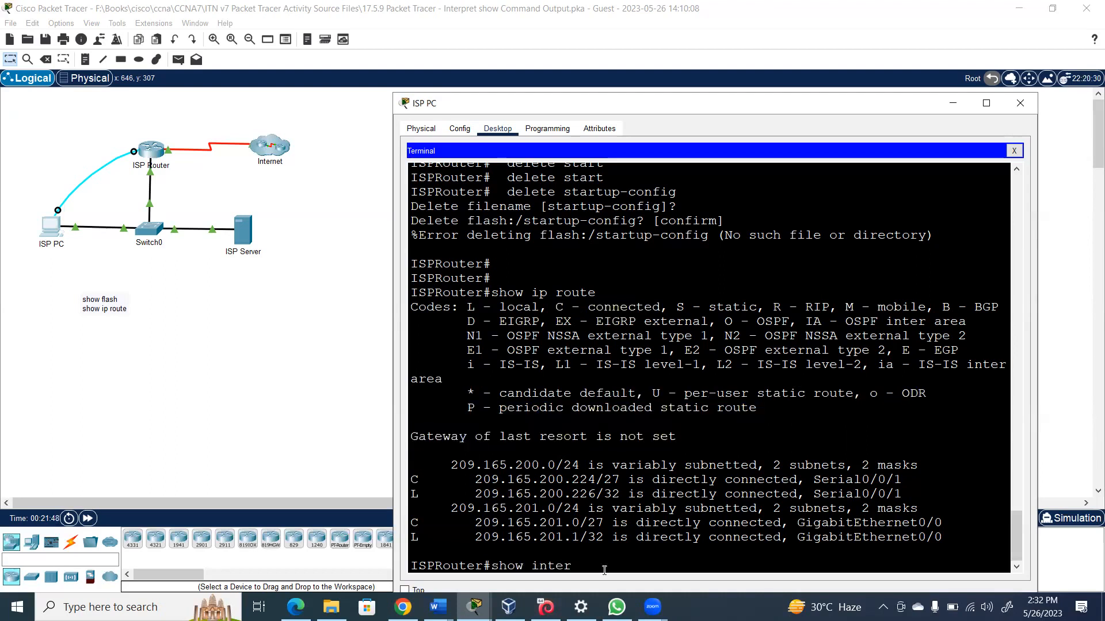
{"action": "key", "text": "Tab"}
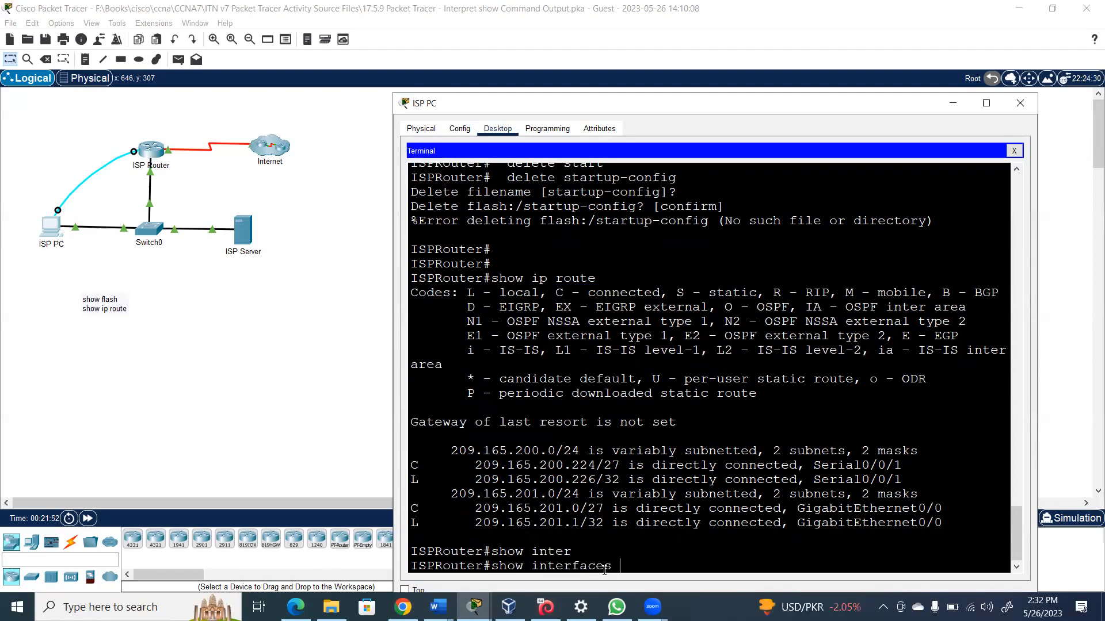
{"action": "key", "text": "Return"}
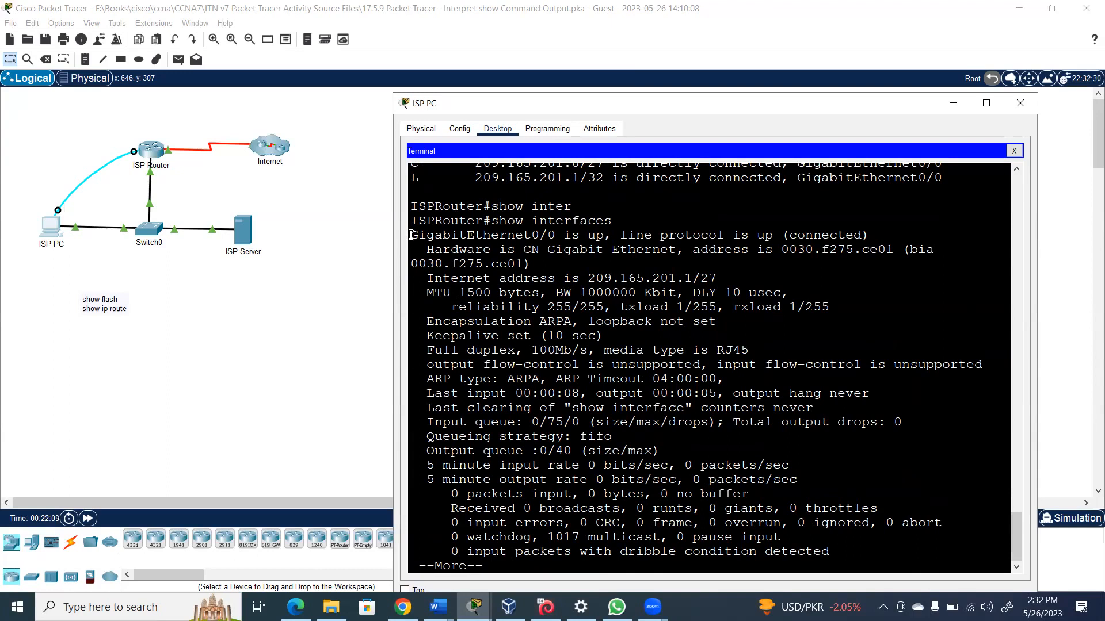
{"action": "left_click_drag", "start_coordinate": [410, 234], "coordinate": [601, 231]}
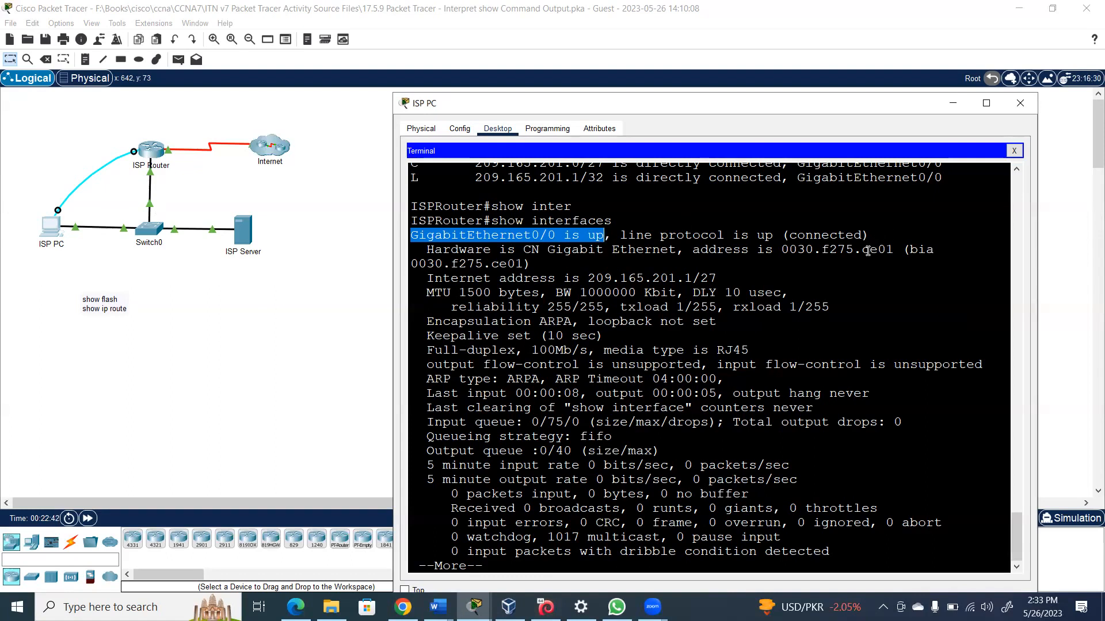
{"action": "left_click_drag", "start_coordinate": [784, 247], "coordinate": [895, 249]}
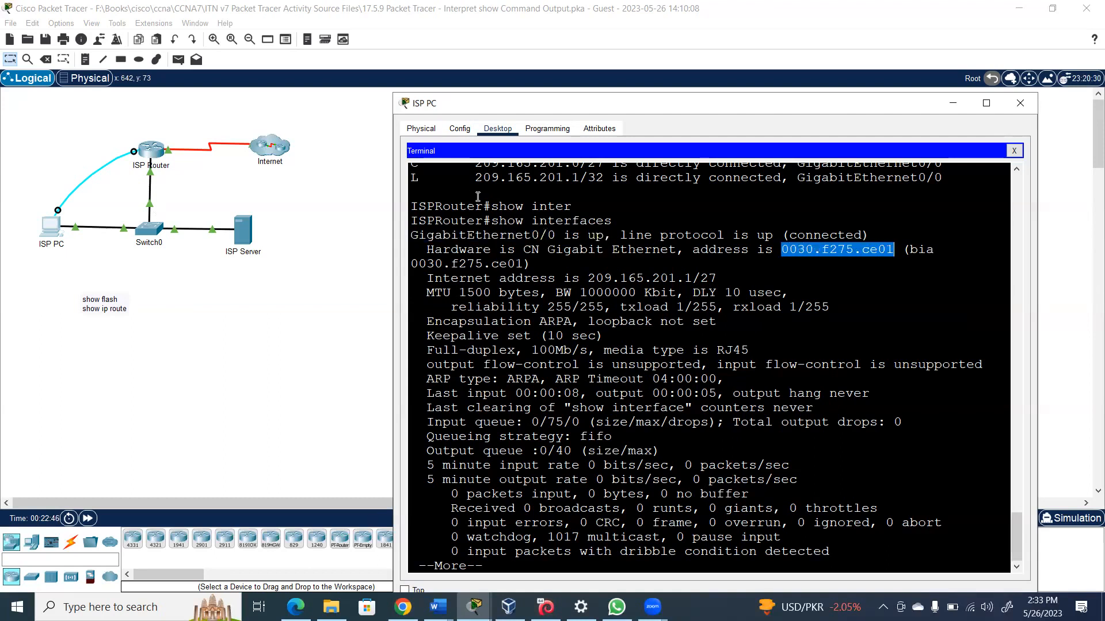
{"action": "left_click_drag", "start_coordinate": [411, 262], "coordinate": [522, 263]}
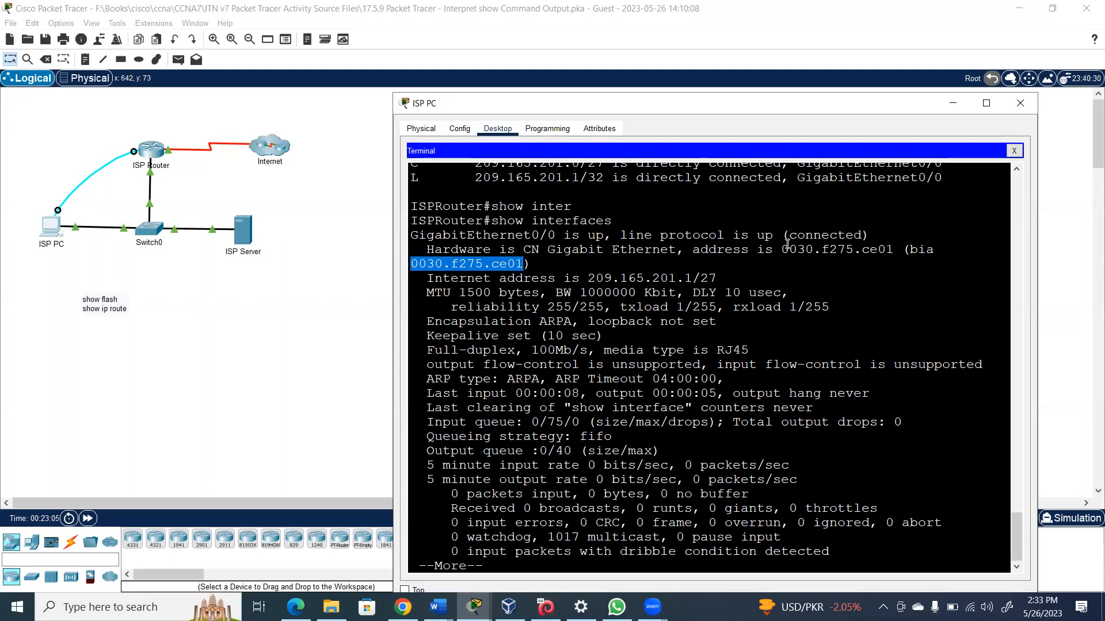
{"action": "left_click_drag", "start_coordinate": [784, 247], "coordinate": [686, 262]}
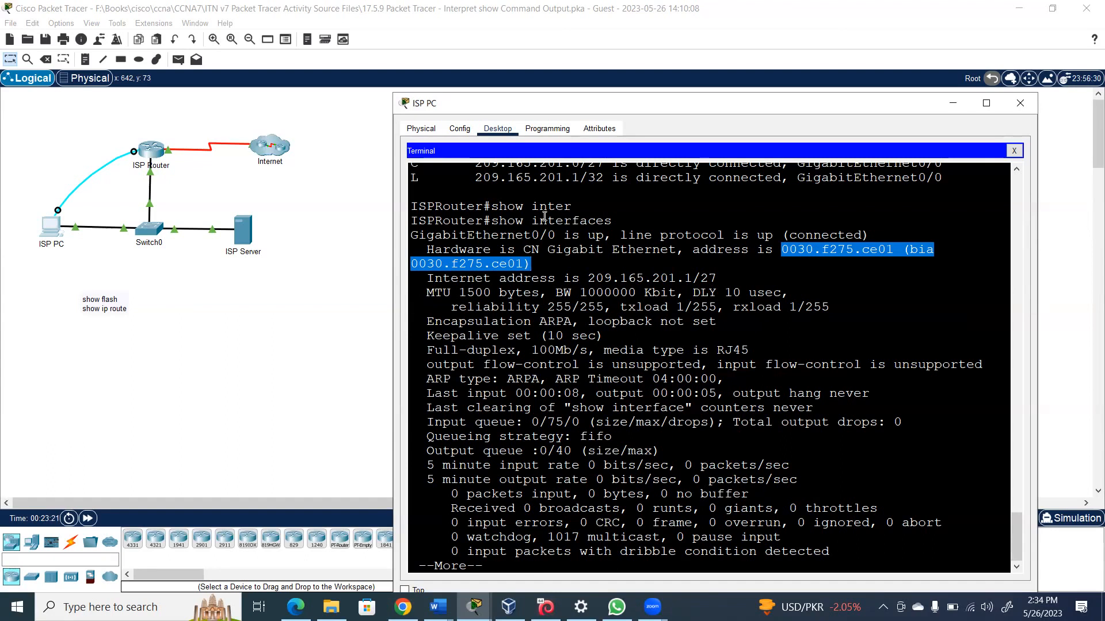
{"action": "left_click", "coordinate": [649, 76]}
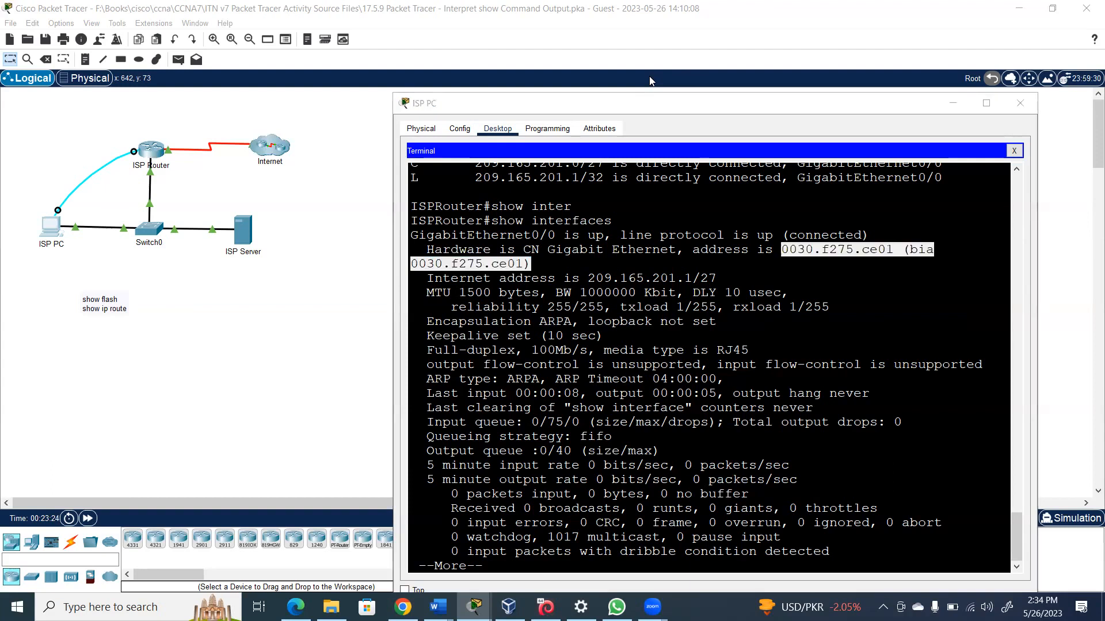
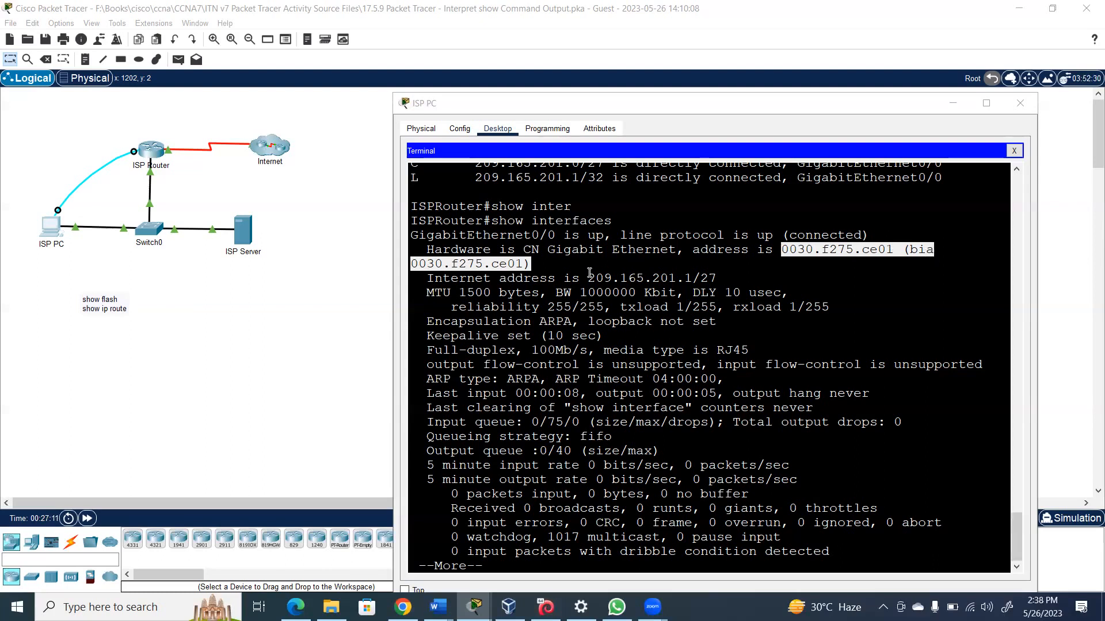
Highlight GigabitEthernet0/0's address 209.165.201.1/27, MTU 1500 and input queue figures
{"action": "left_click_drag", "start_coordinate": [588, 278], "coordinate": [722, 278]}
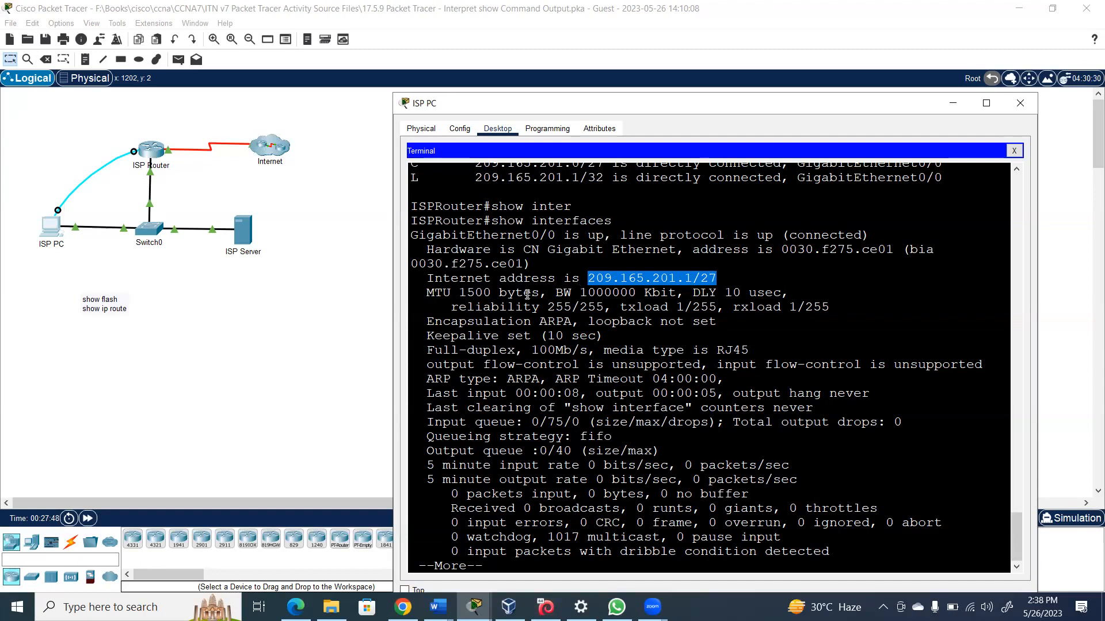
{"action": "left_click_drag", "start_coordinate": [492, 290], "coordinate": [461, 293]}
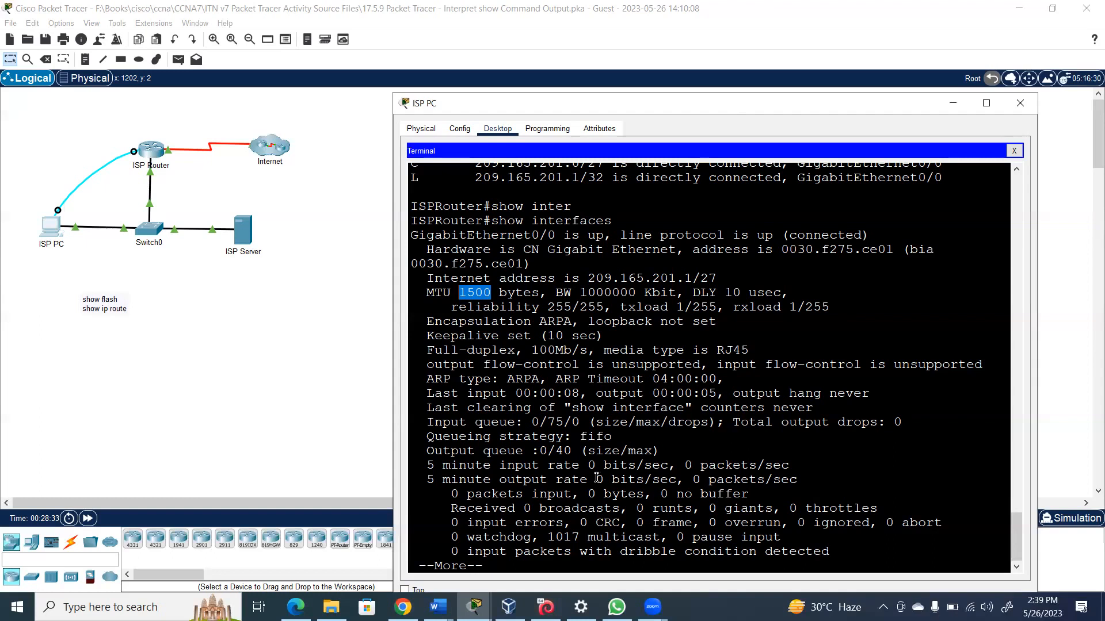
{"action": "left_click", "coordinate": [735, 108]}
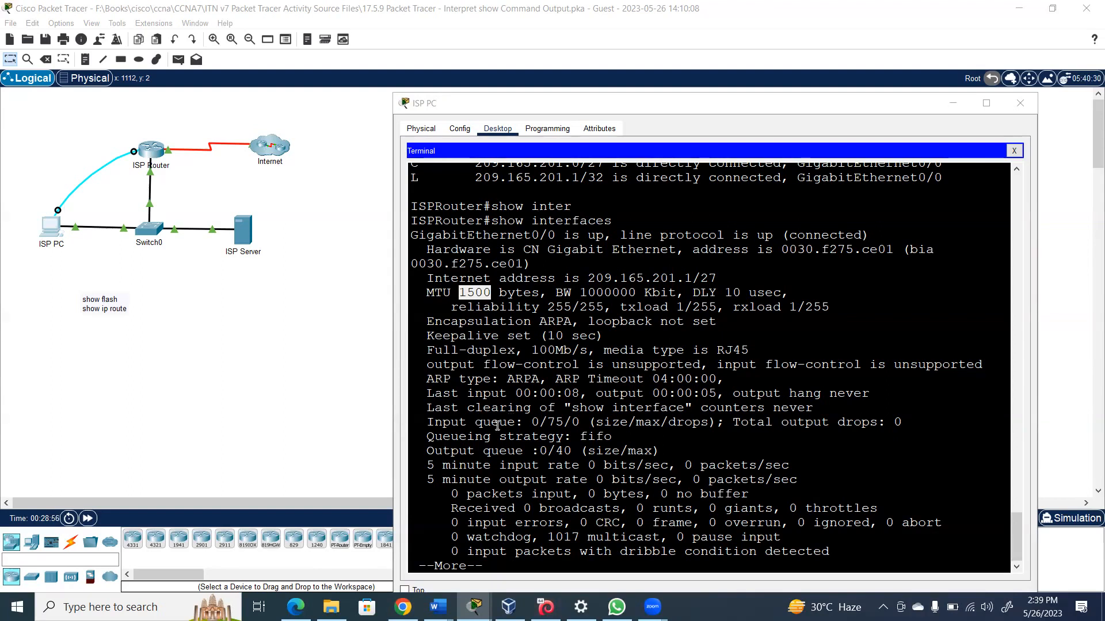
{"action": "left_click_drag", "start_coordinate": [427, 422], "coordinate": [697, 429]}
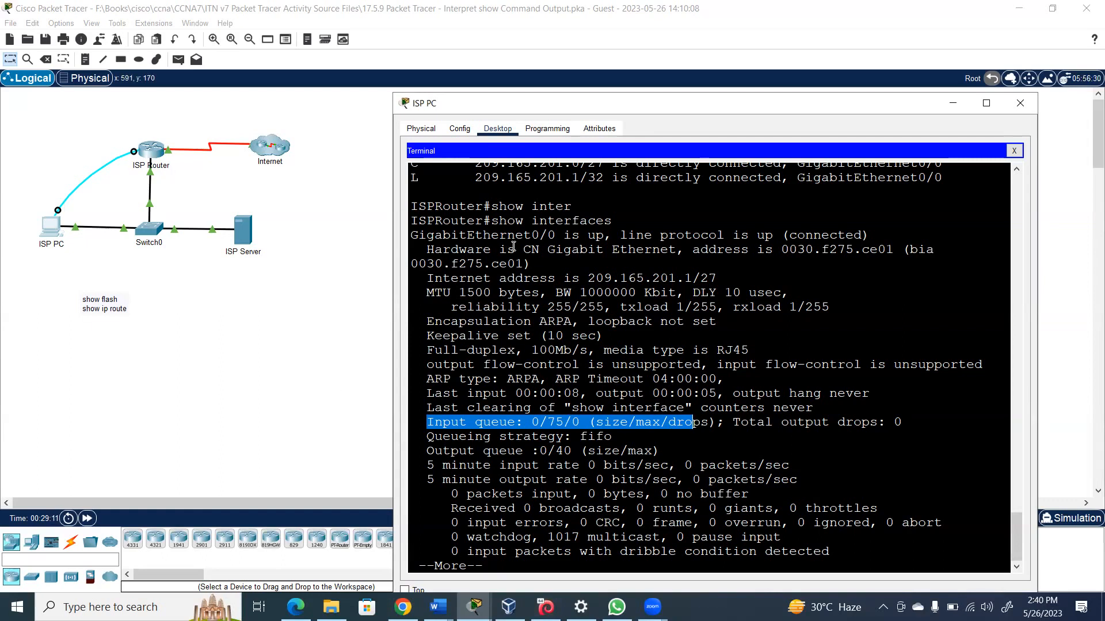
Page to GigabitEthernet0/1, highlight its administratively down status, then advance to Serial0/0/0
{"action": "key", "text": "space"}
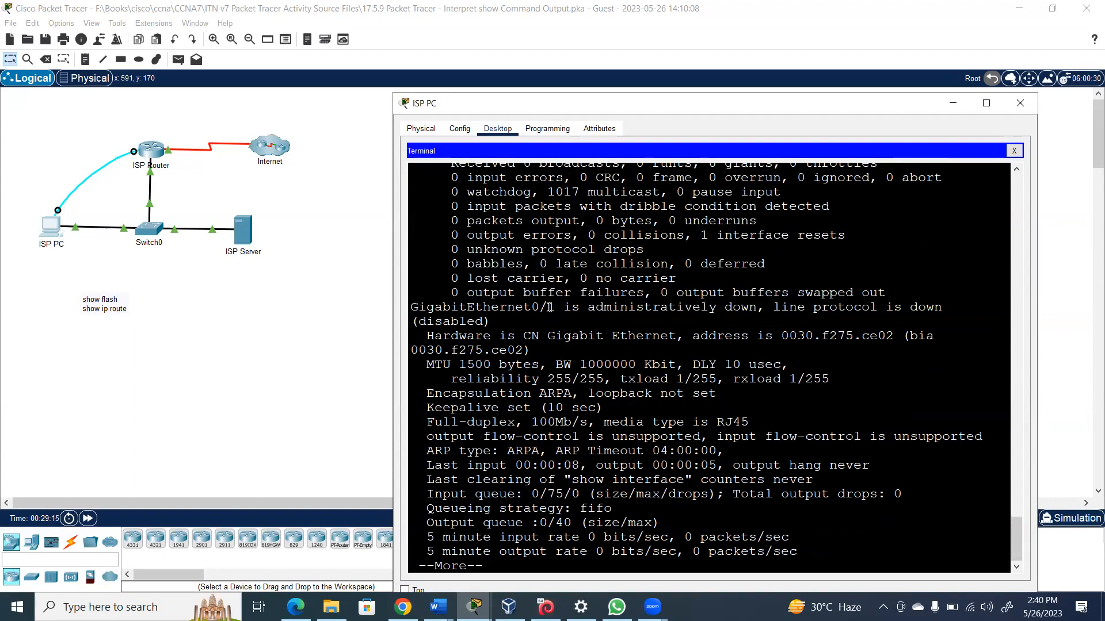
{"action": "left_click_drag", "start_coordinate": [759, 309], "coordinate": [595, 311]}
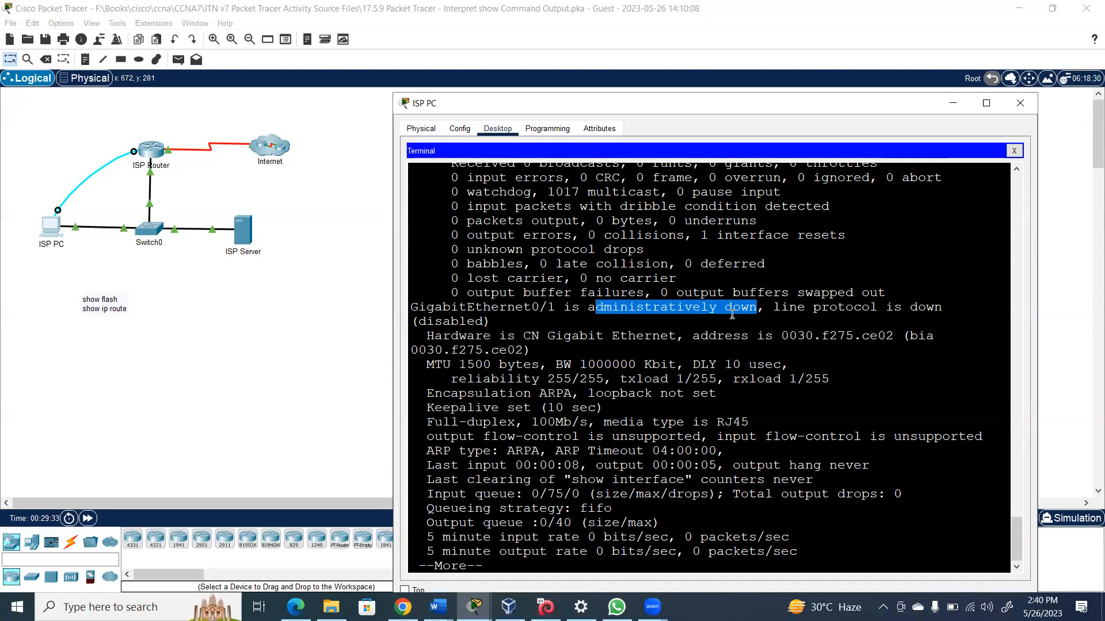
{"action": "key", "text": "space"}
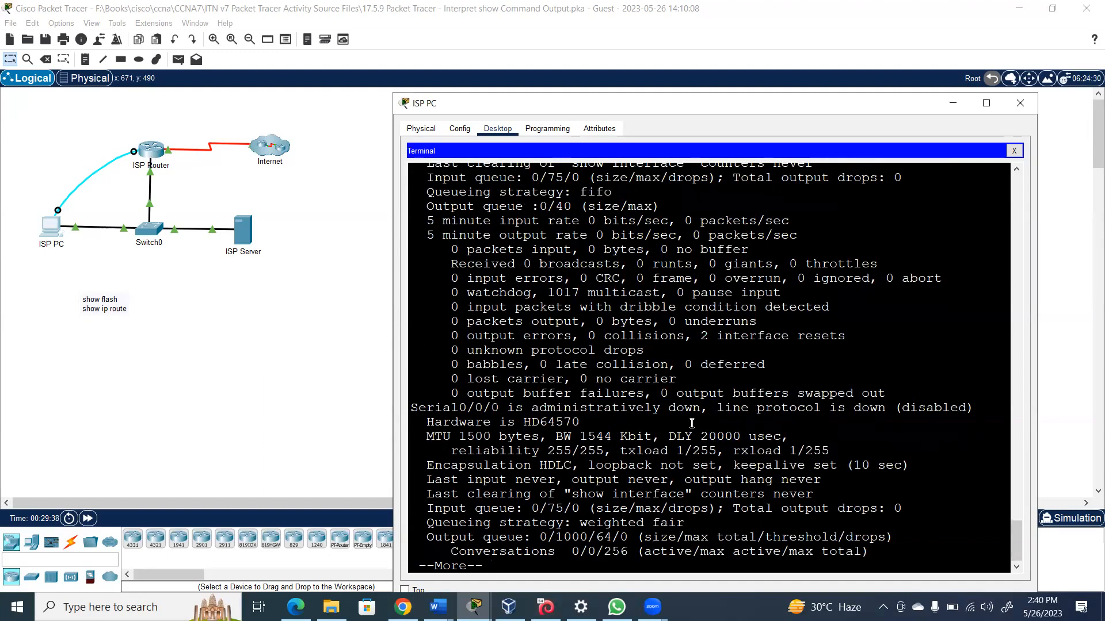
Dismiss the Interface Locked message on ISP Router, return to ISP PC's terminal, and page past Serial0/0/1 to the end
{"action": "left_click", "coordinate": [164, 154]}
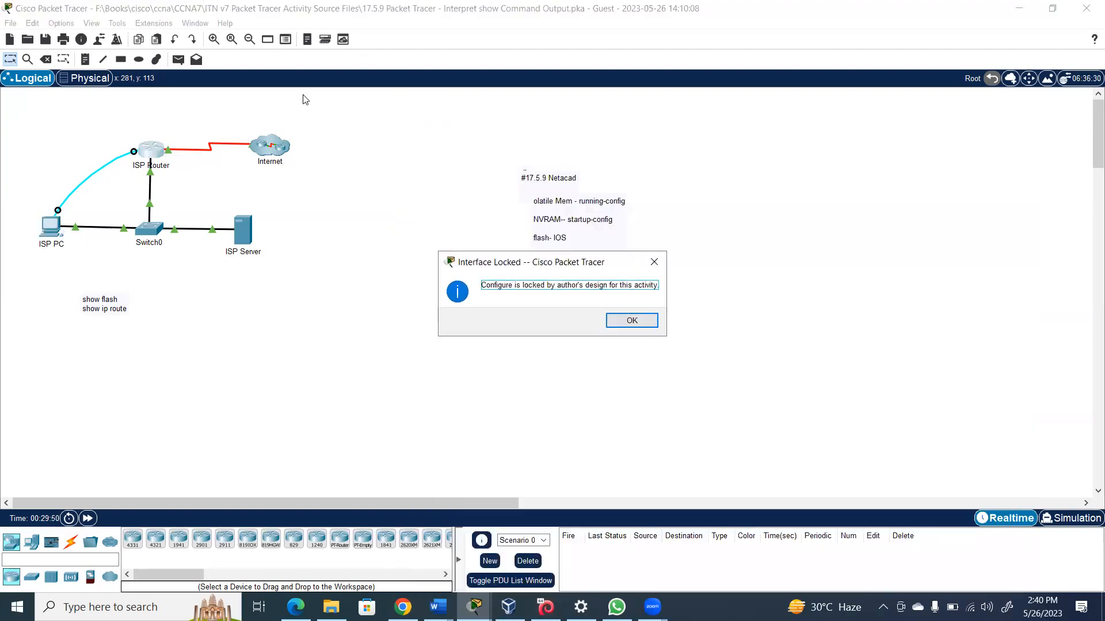
{"action": "left_click", "coordinate": [638, 320]}
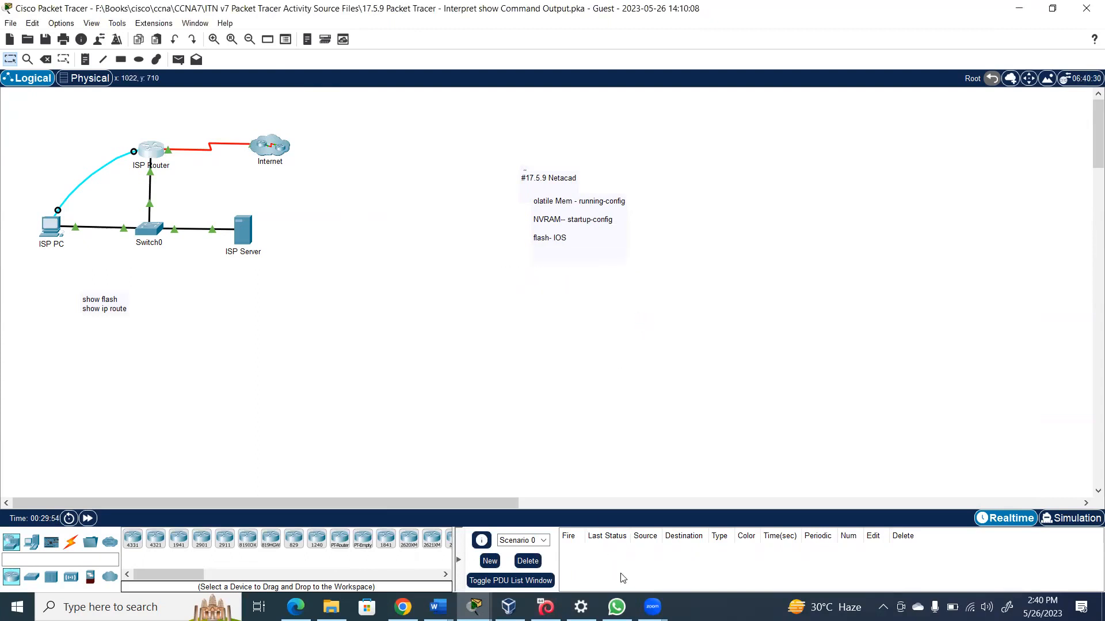
{"action": "left_click", "coordinate": [49, 228]}
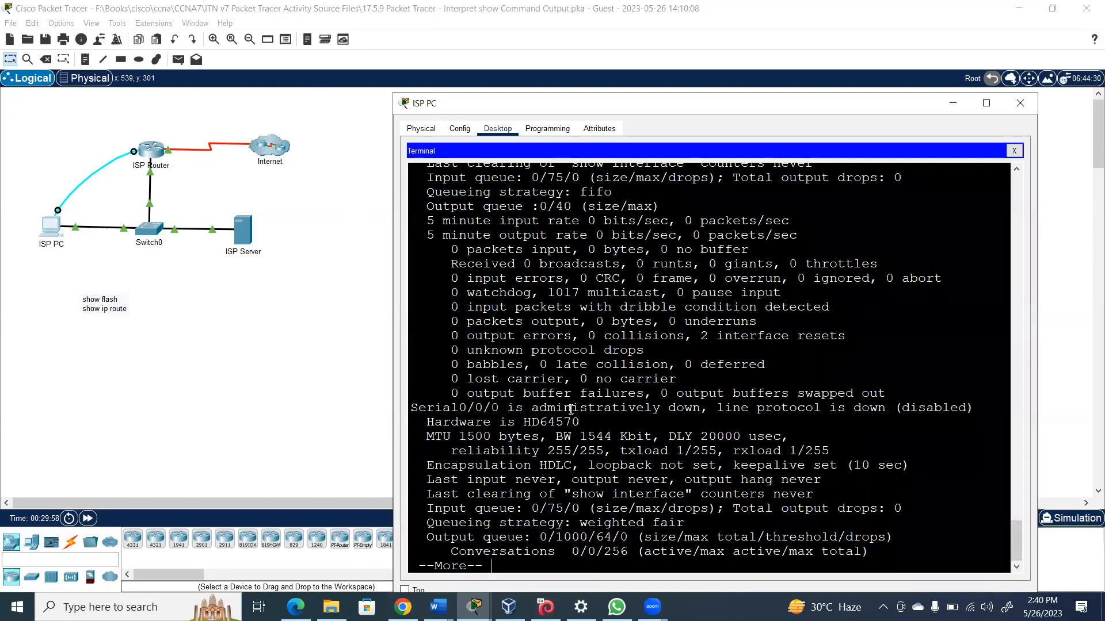
{"action": "key", "text": "space"}
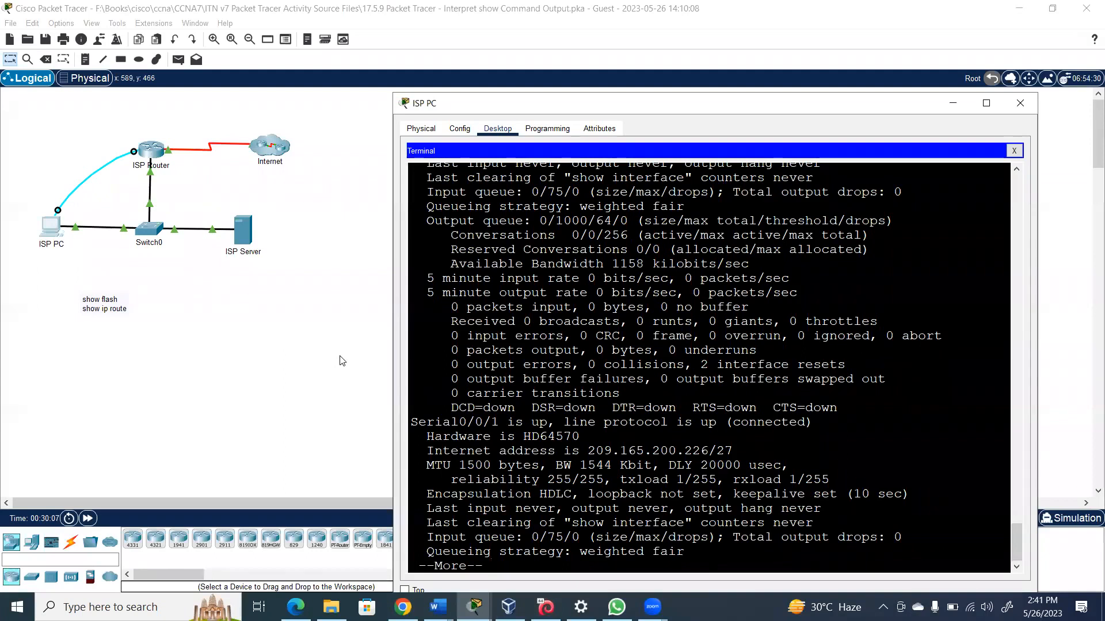
{"action": "key", "text": "space"}
{"action": "key", "text": "space"}
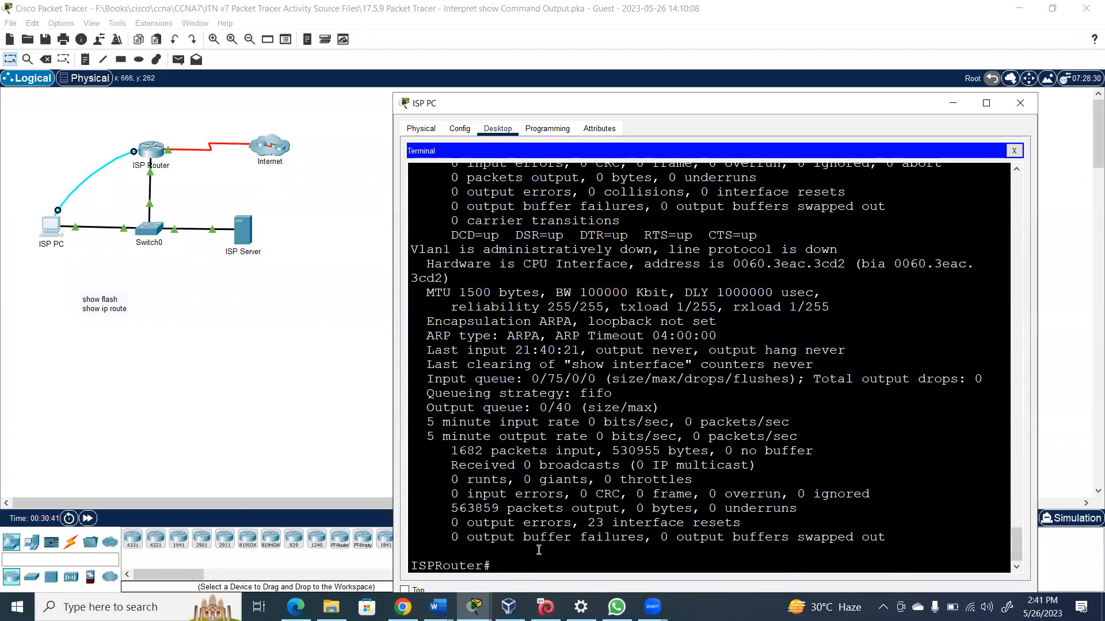
Run show ip interface brief on ISPRouter and widen the terminal so the table fits
{"action": "type", "text": "shwo"}
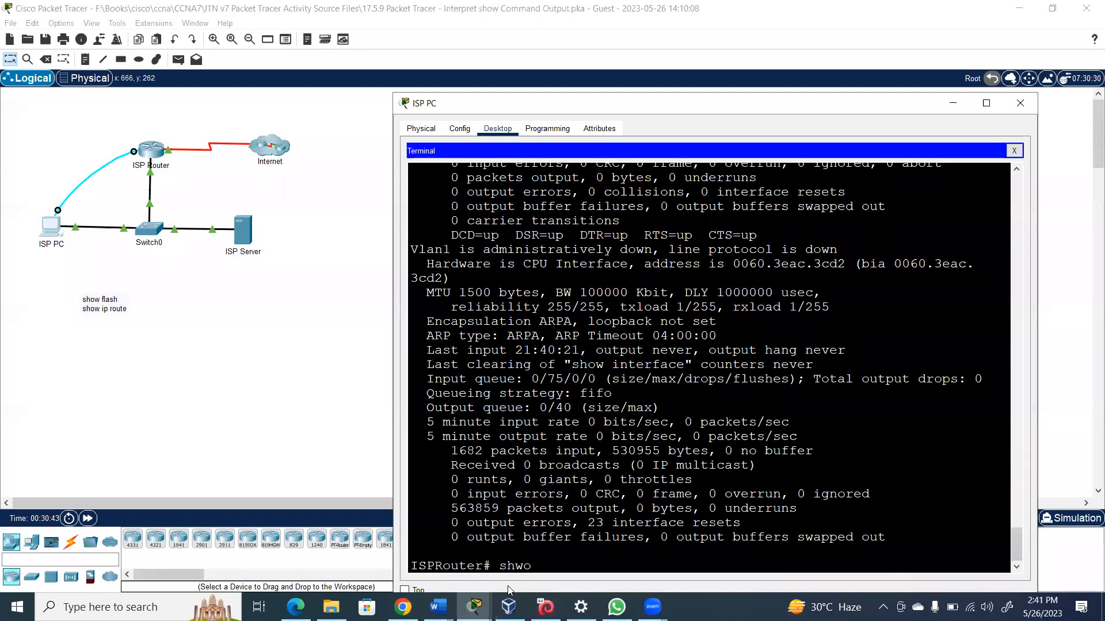
{"action": "key", "text": "BackSpace"}
{"action": "key", "text": "BackSpace"}
{"action": "type", "text": "ow ip inter"}
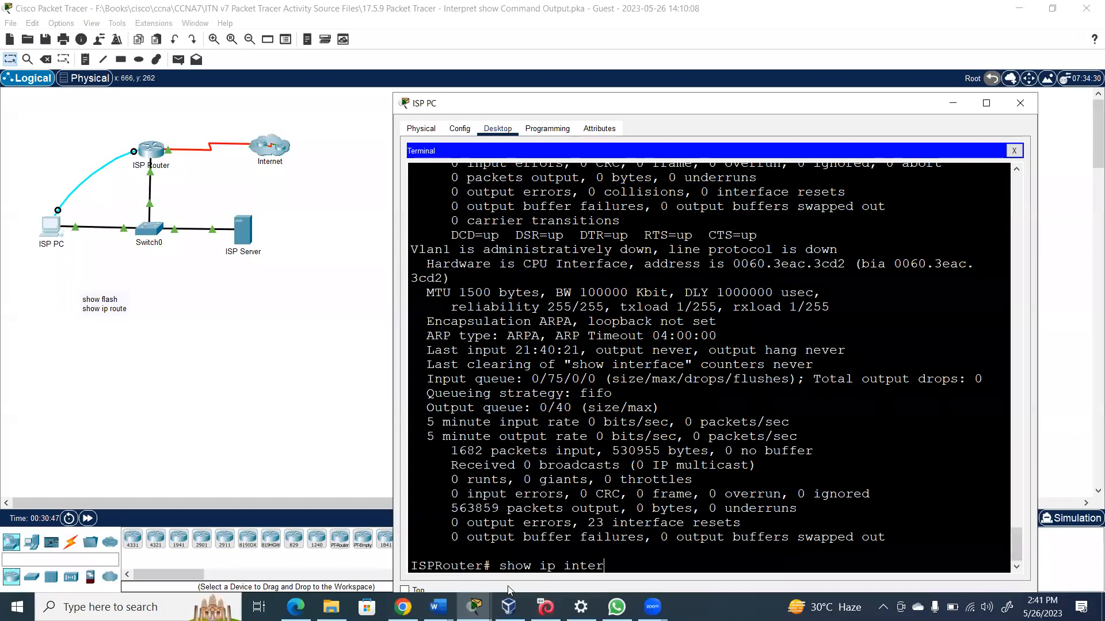
{"action": "key", "text": "Tab"}
{"action": "type", "text": "n"}
{"action": "key", "text": "BackSpace"}
{"action": "type", "text": "br"}
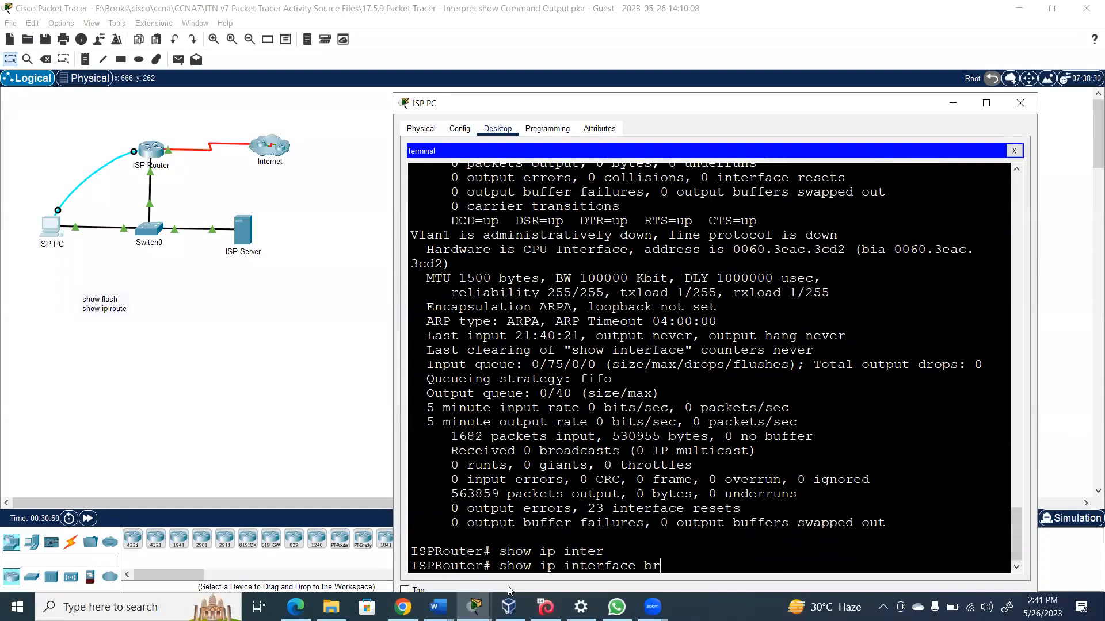
{"action": "key", "text": "Return"}
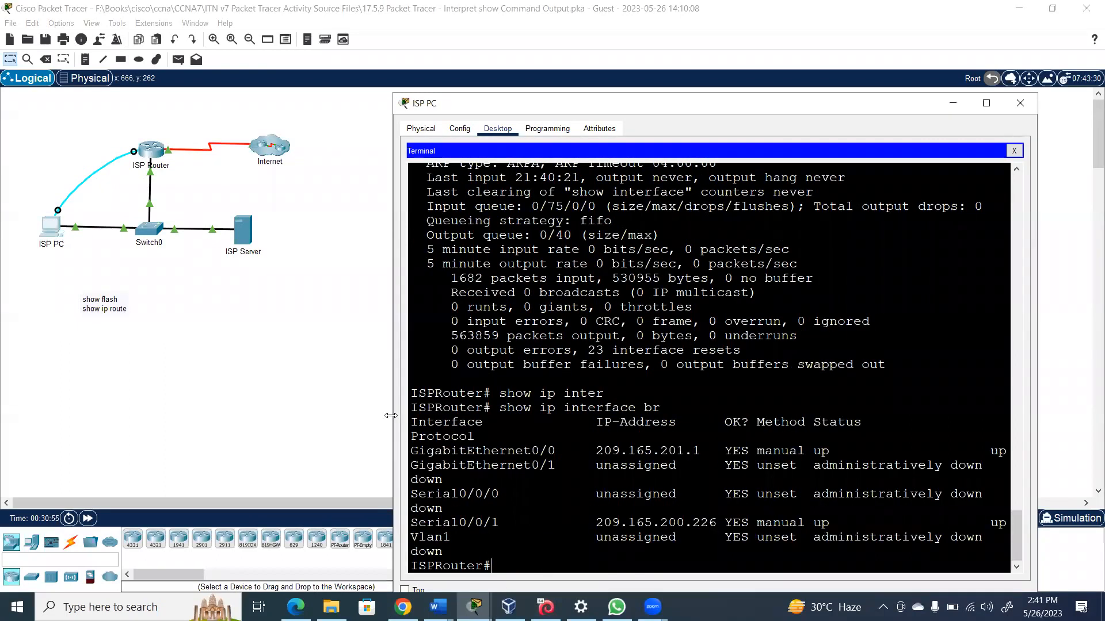
{"action": "left_click_drag", "start_coordinate": [390, 415], "coordinate": [305, 416]}
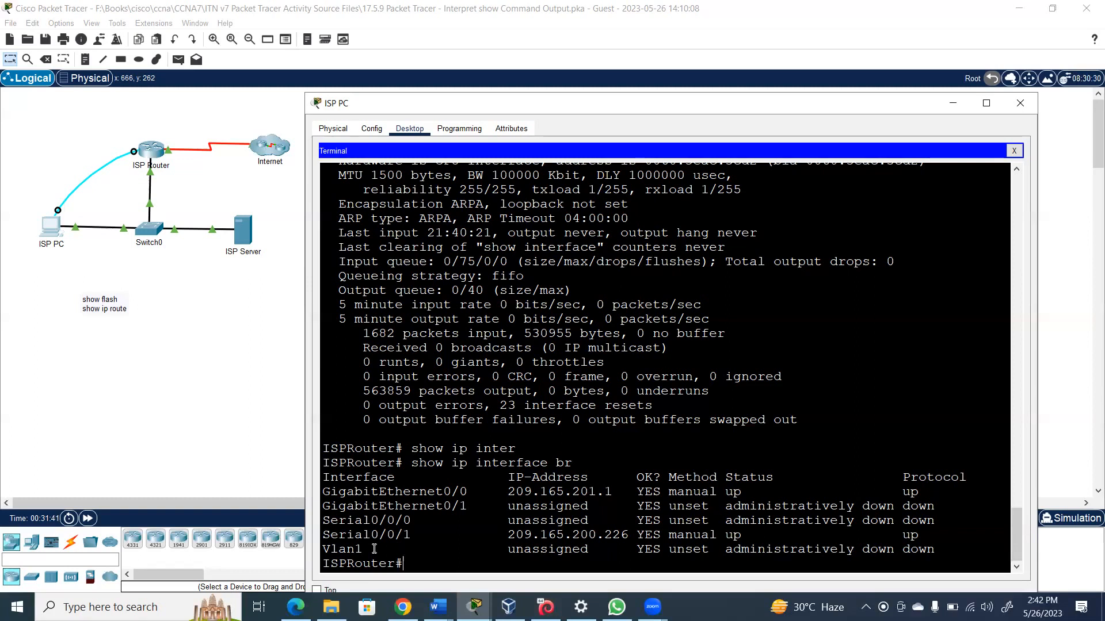
Run show protocols on ISPRouter, page to the end, and add fresh prompt lines
{"action": "type", "text": "show pro"}
{"action": "key", "text": "Tab"}
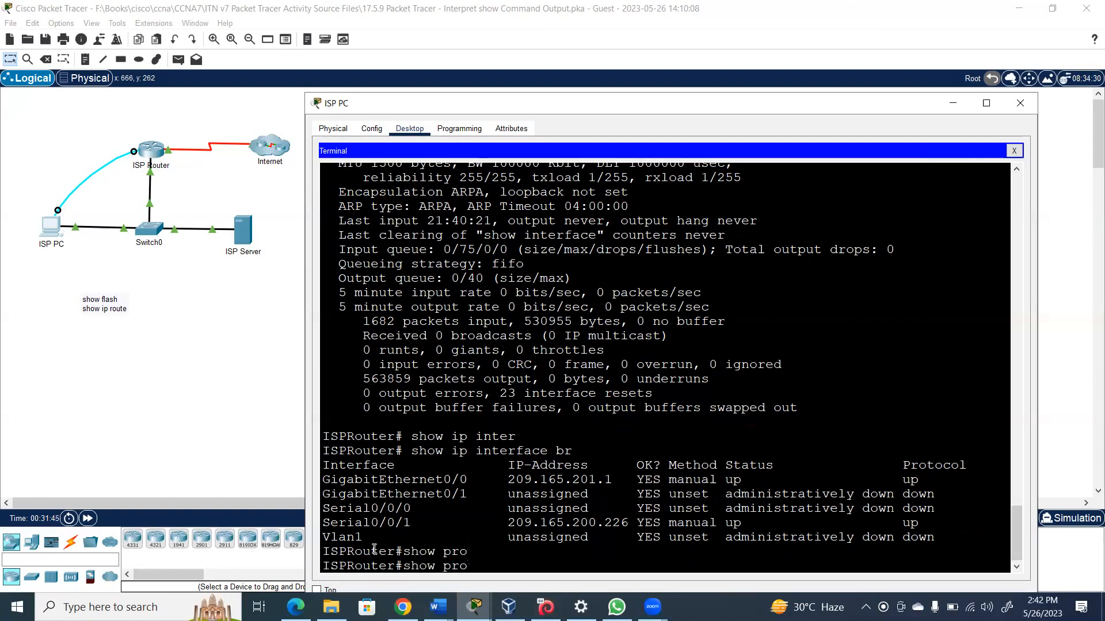
{"action": "type", "text": "to"}
{"action": "key", "text": "Tab"}
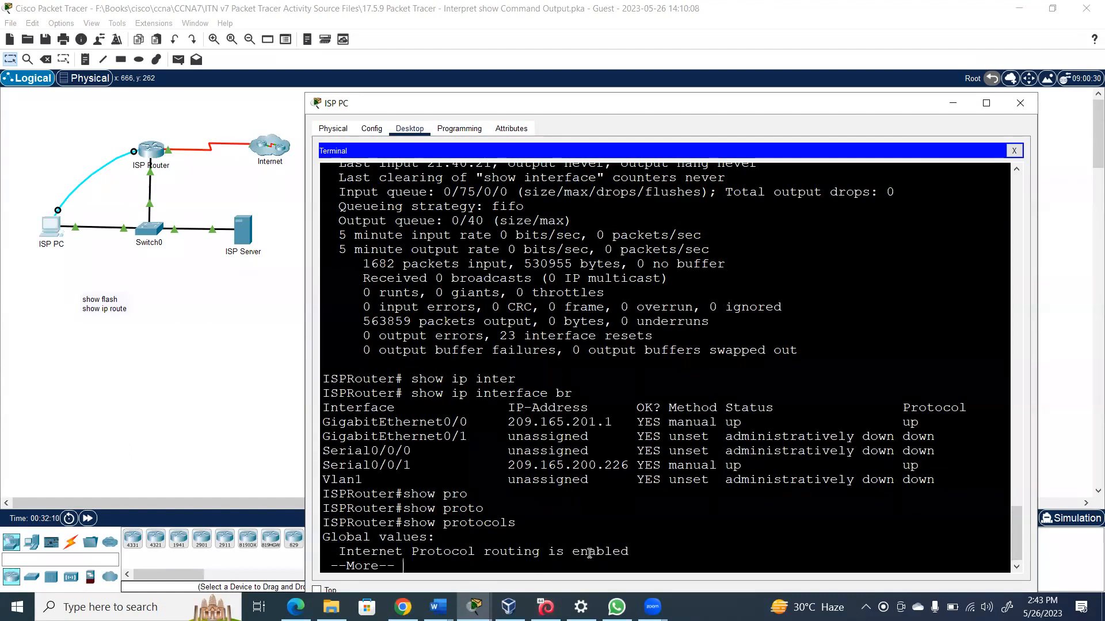
{"action": "key", "text": "Return"}
{"action": "key", "text": "Return"}
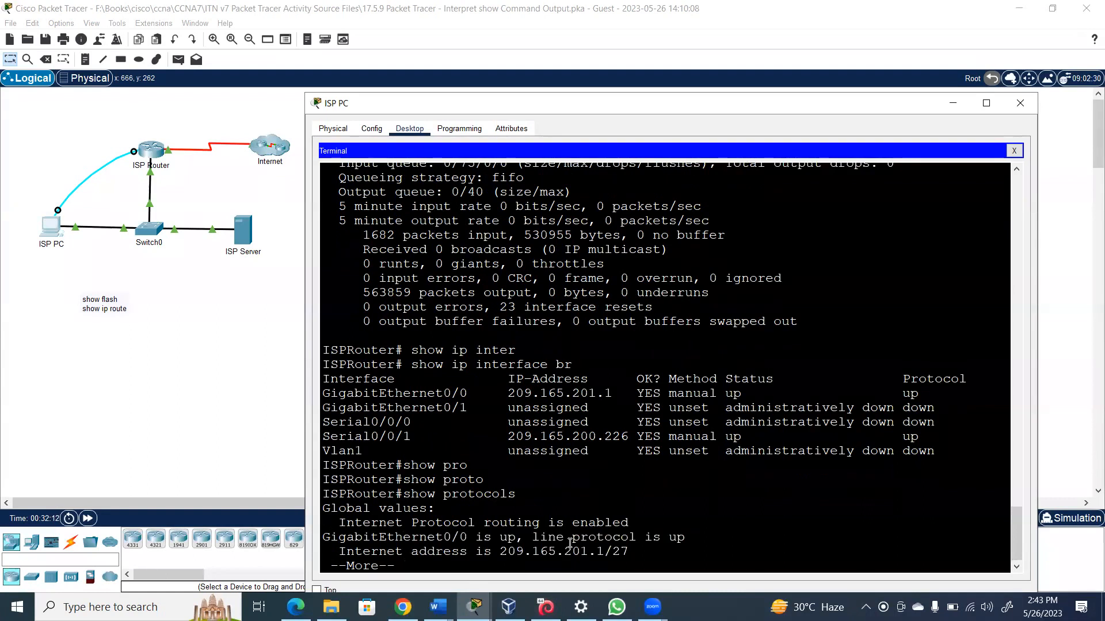
{"action": "key", "text": "Return"}
{"action": "key", "text": "Return"}
{"action": "key", "text": "Return"}
{"action": "key", "text": "Return"}
{"action": "key", "text": "Return"}
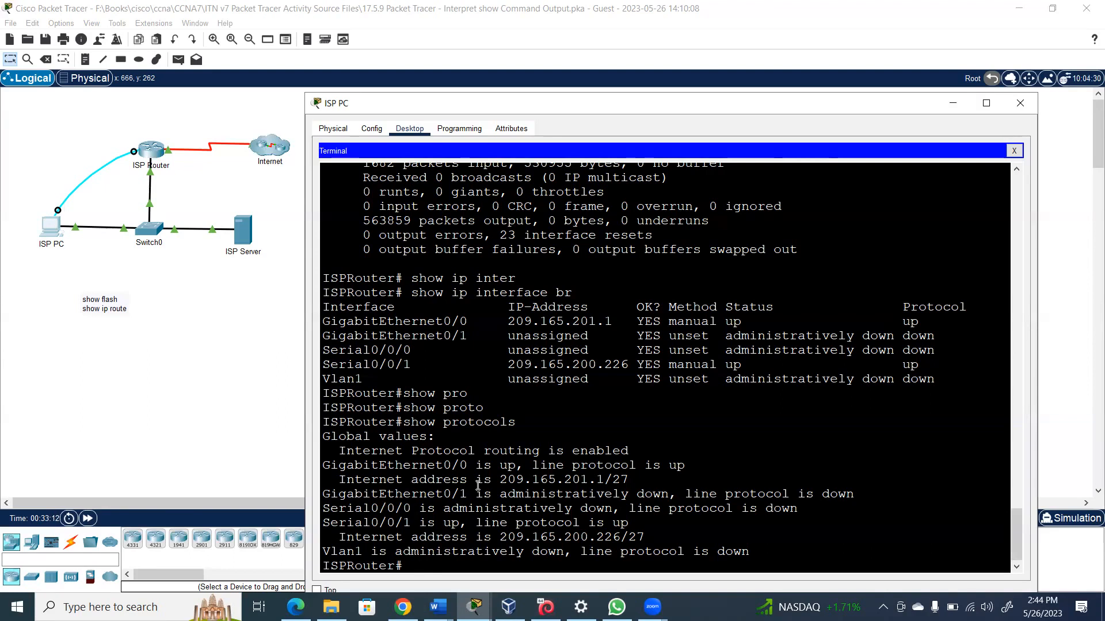
{"action": "key", "text": "Return"}
{"action": "key", "text": "Return"}
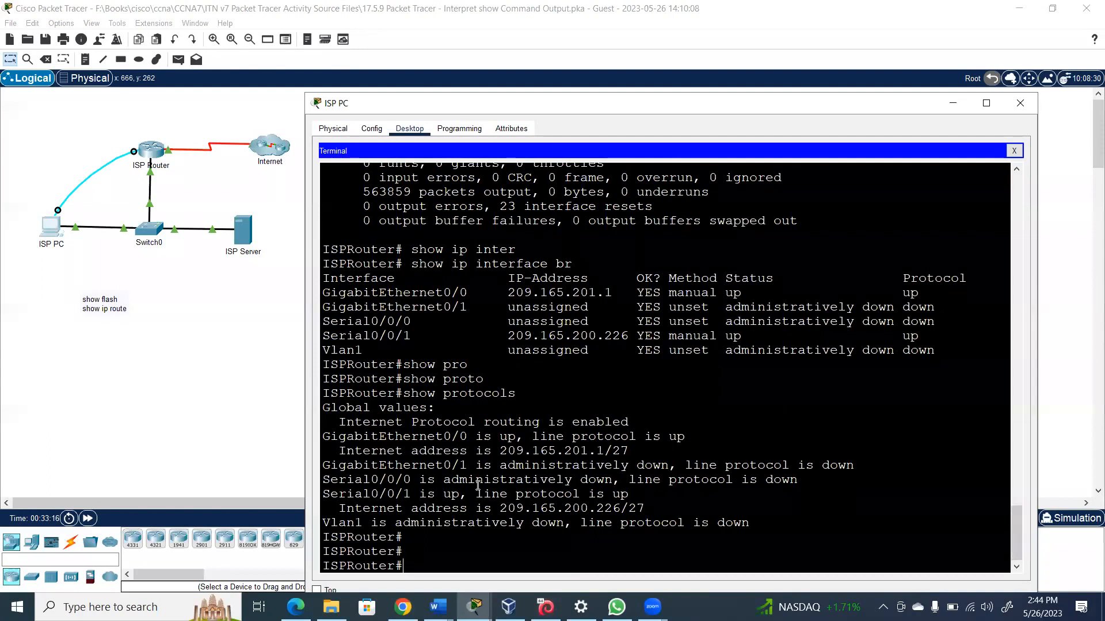
{"action": "key", "text": "XF86AudioRaiseVolume"}
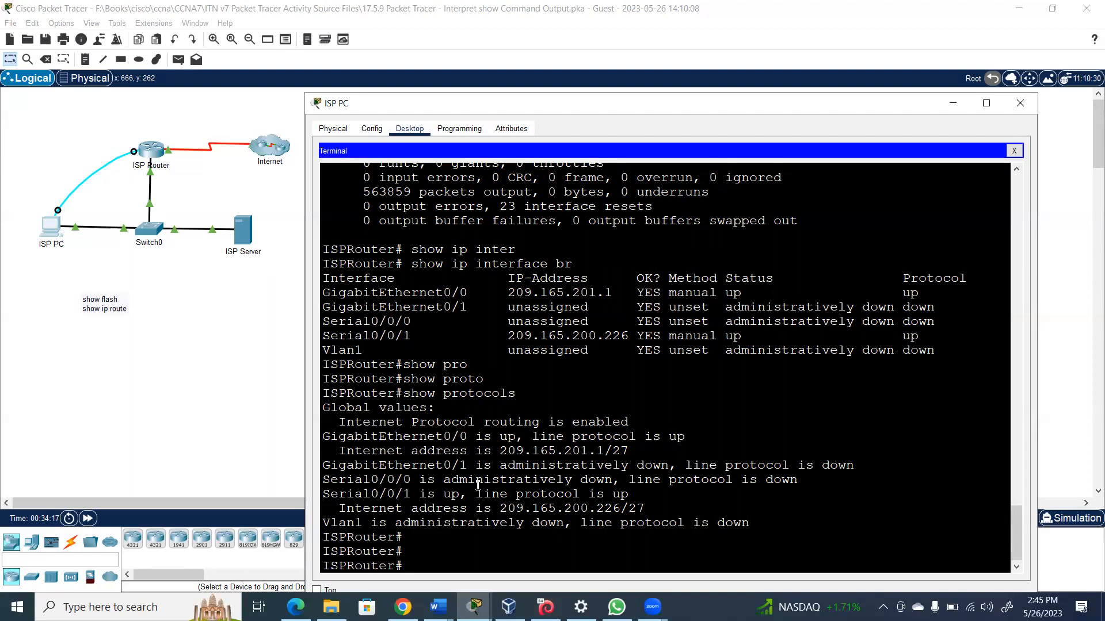
Run show users to list the idle console line 0 con 0, and widen the ISP PC window leftward
{"action": "type", "text": "show user"}
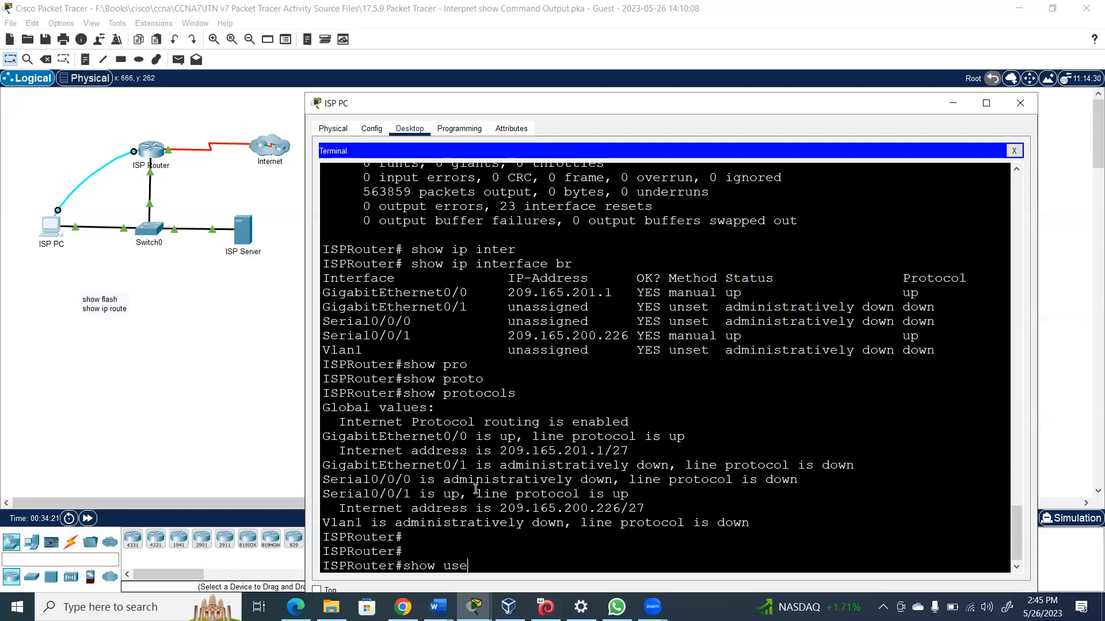
{"action": "key", "text": "Tab"}
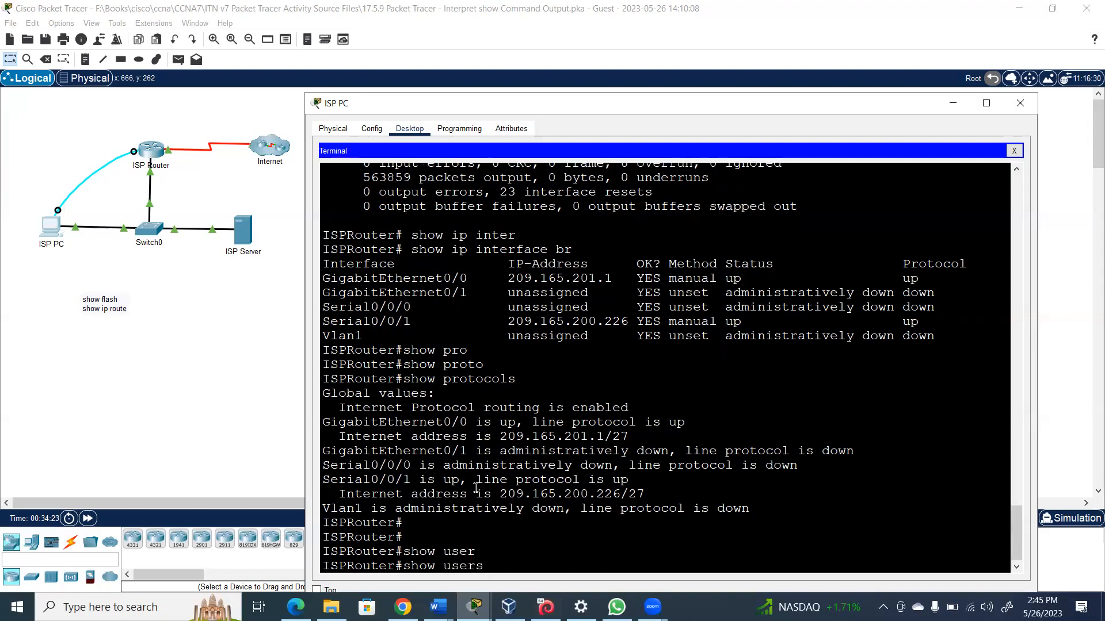
{"action": "key", "text": "Return"}
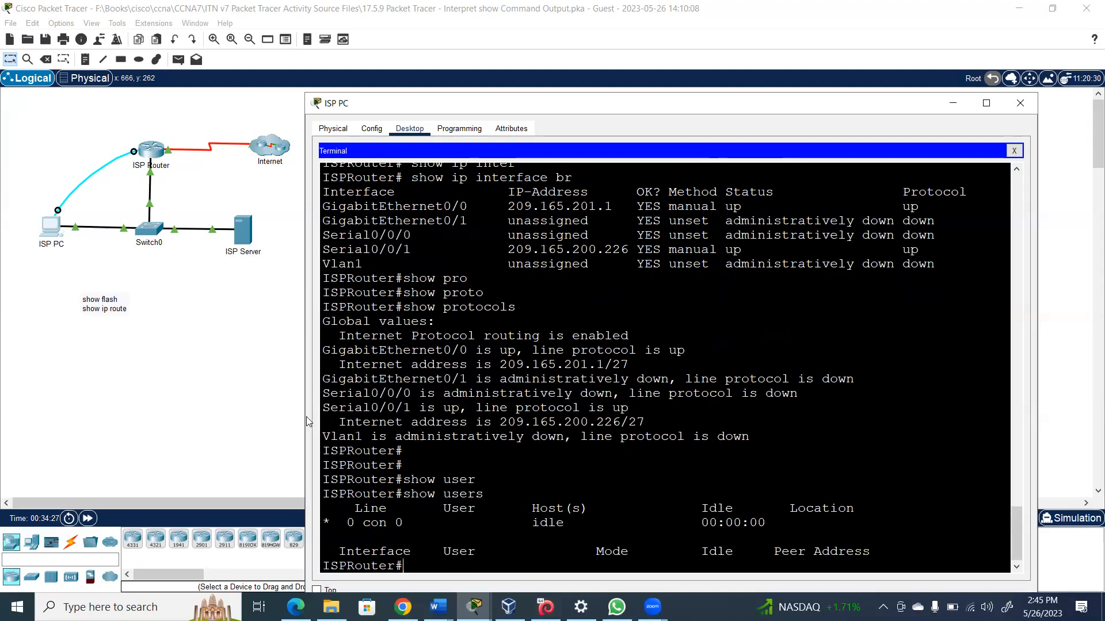
{"action": "left_click_drag", "start_coordinate": [302, 417], "coordinate": [243, 414]}
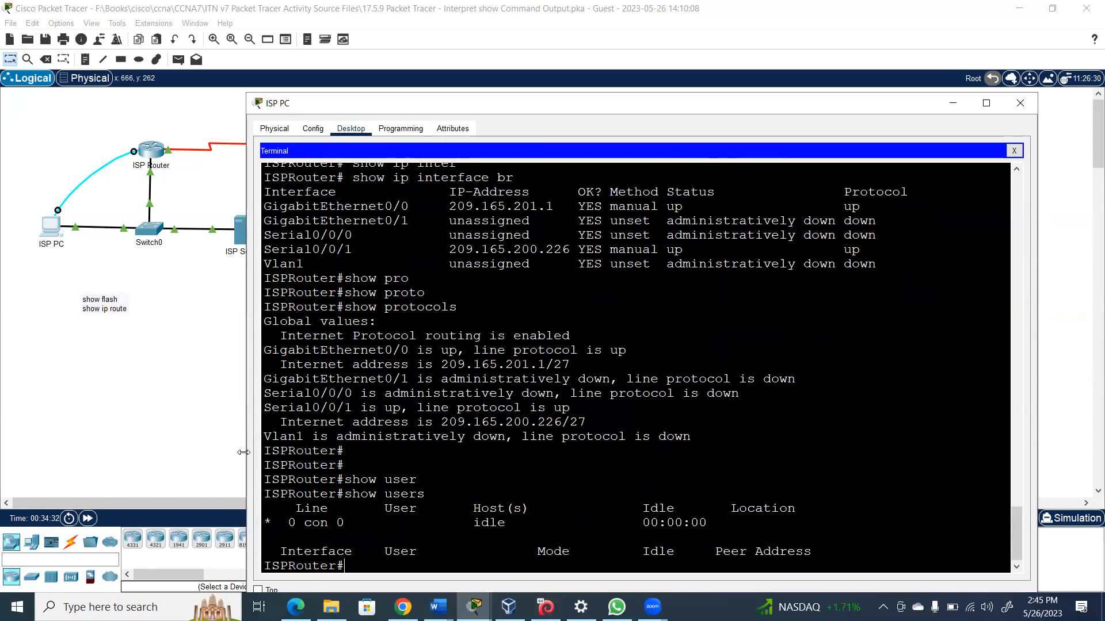
{"action": "left_click_drag", "start_coordinate": [243, 452], "coordinate": [195, 452]}
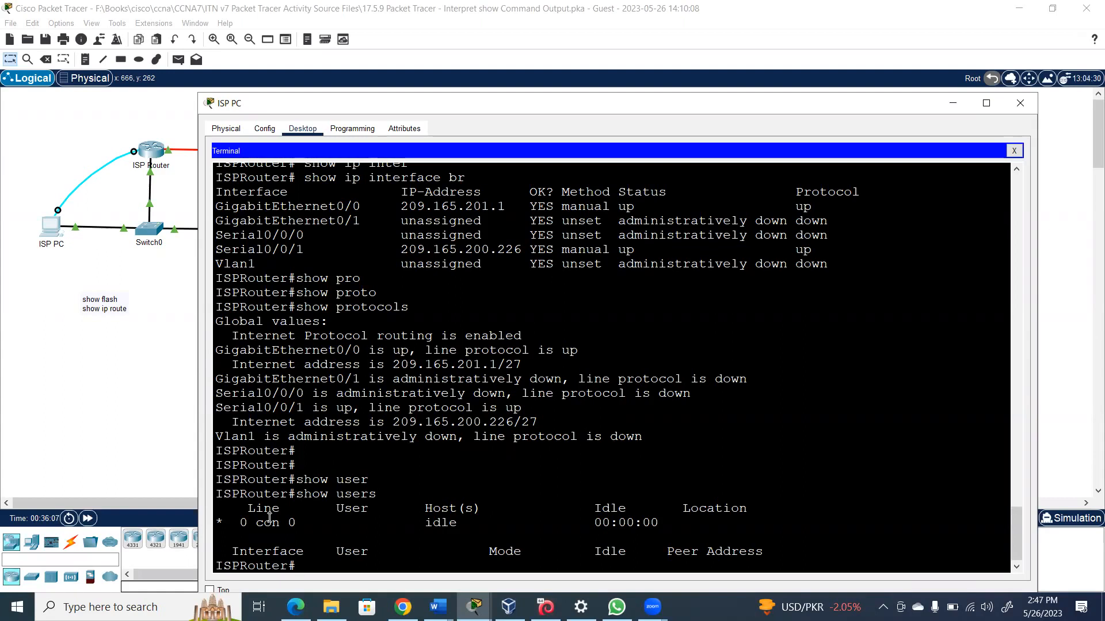
Run show version and highlight the IOS Version 15.1 text and the K9 image name
{"action": "type", "text": "show ver"}
{"action": "key", "text": "Tab"}
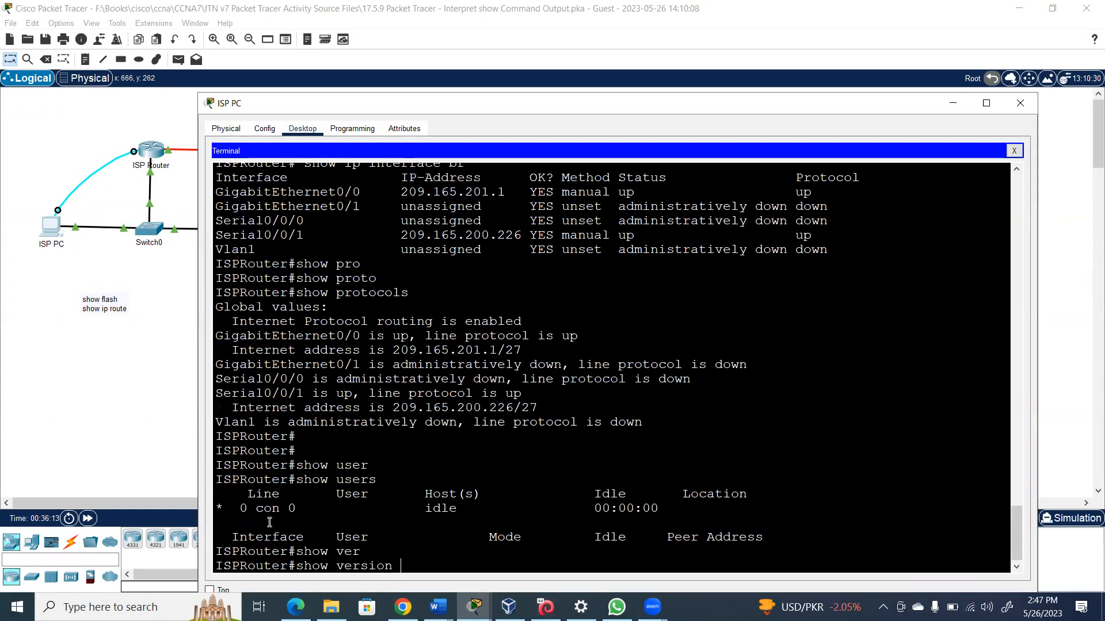
{"action": "key", "text": "Return"}
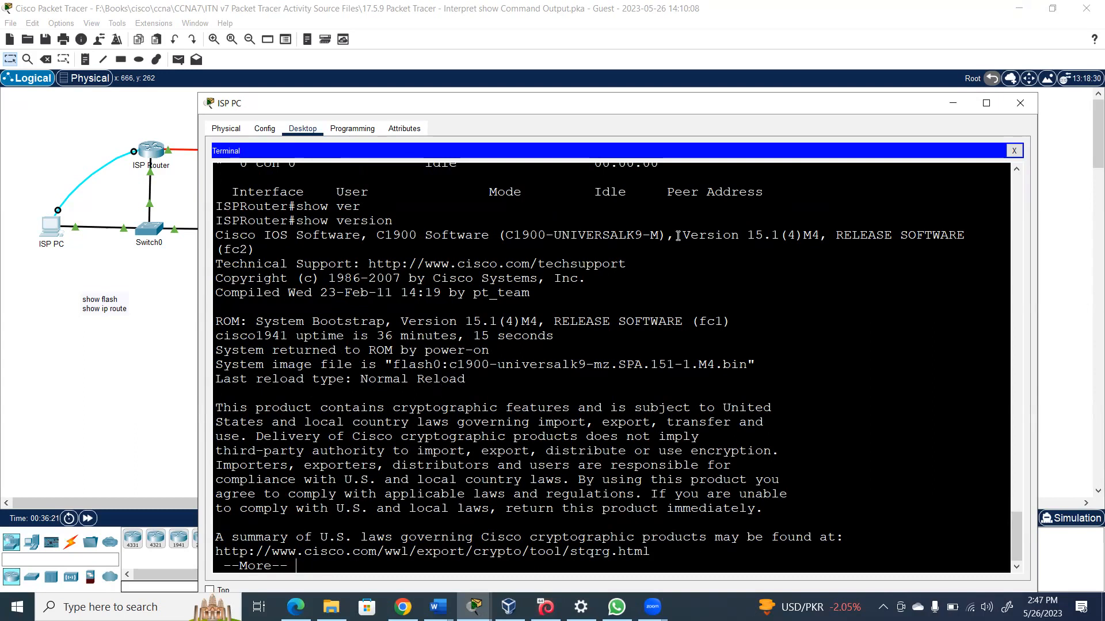
{"action": "left_click_drag", "start_coordinate": [677, 236], "coordinate": [777, 236]}
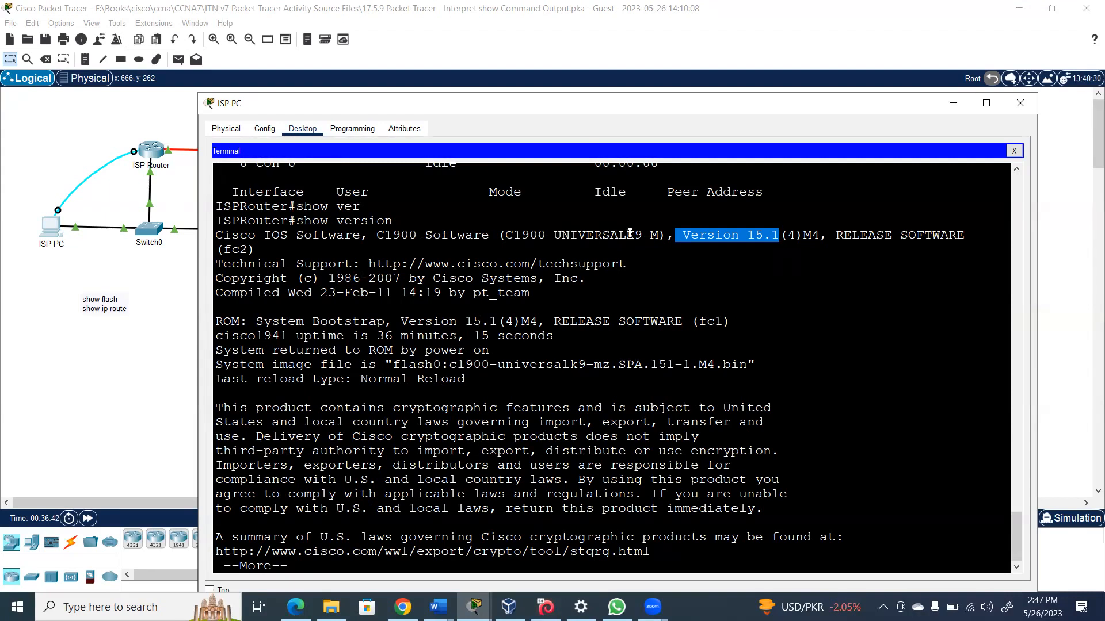
{"action": "left_click_drag", "start_coordinate": [626, 233], "coordinate": [644, 233]}
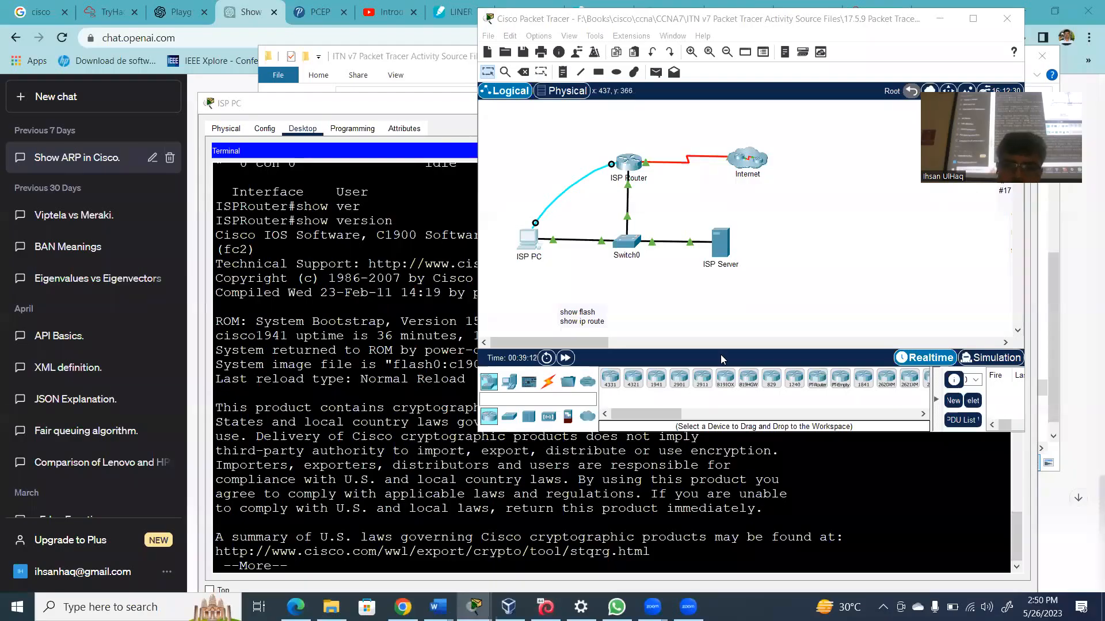
Page through the rest of the version output, then rerun show version and page forward
{"action": "left_click", "coordinate": [499, 527]}
{"action": "key", "text": "space"}
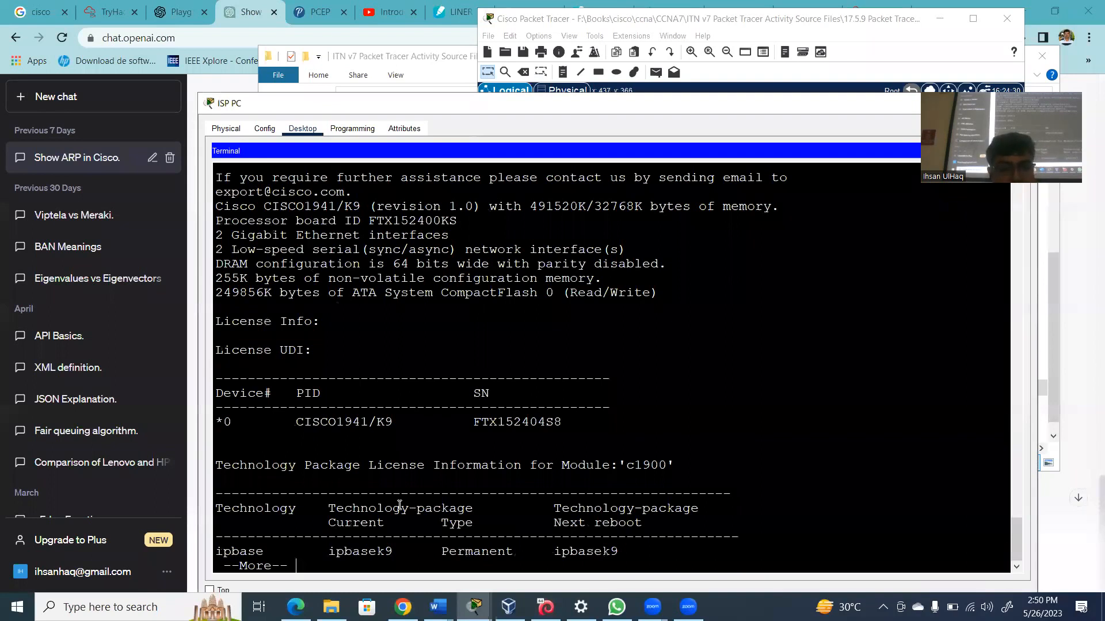
{"action": "key", "text": "space"}
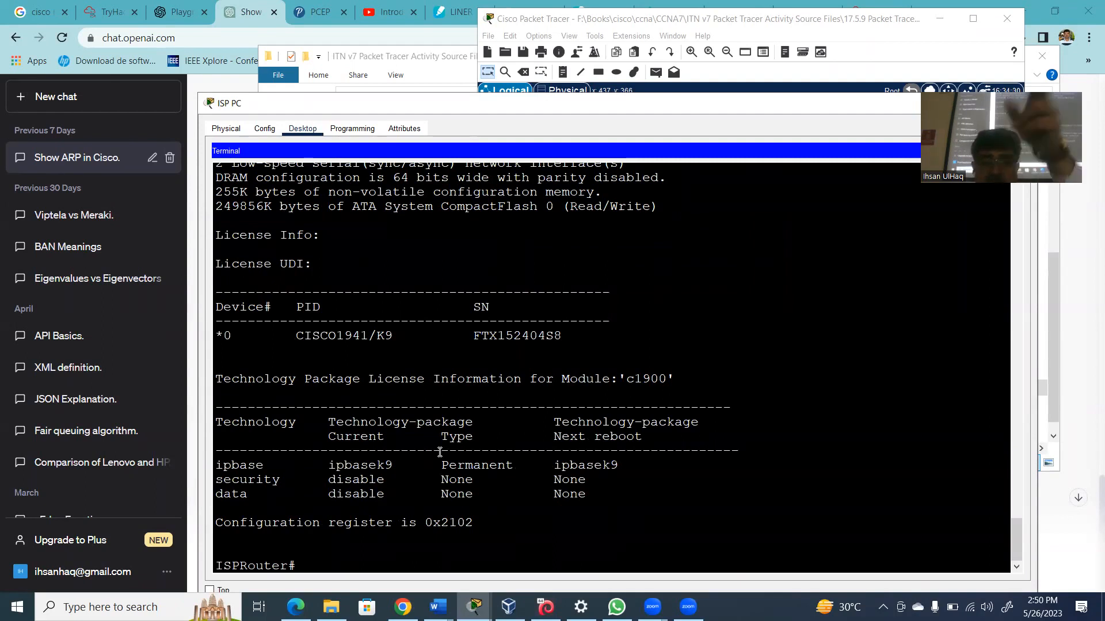
{"action": "type", "text": "sho"}
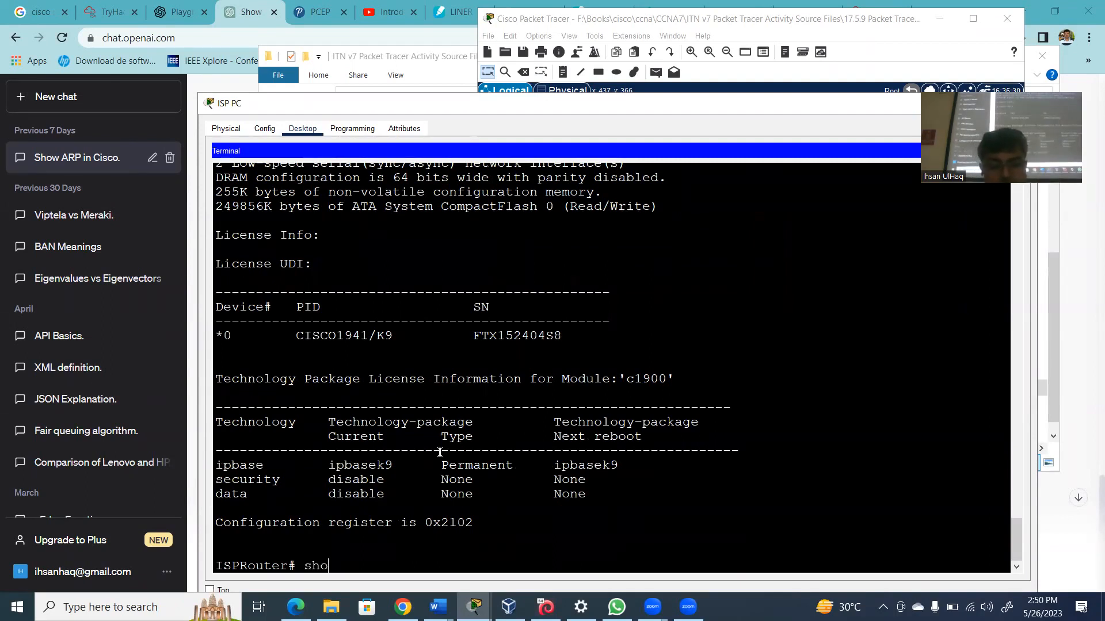
{"action": "type", "text": "w version"}
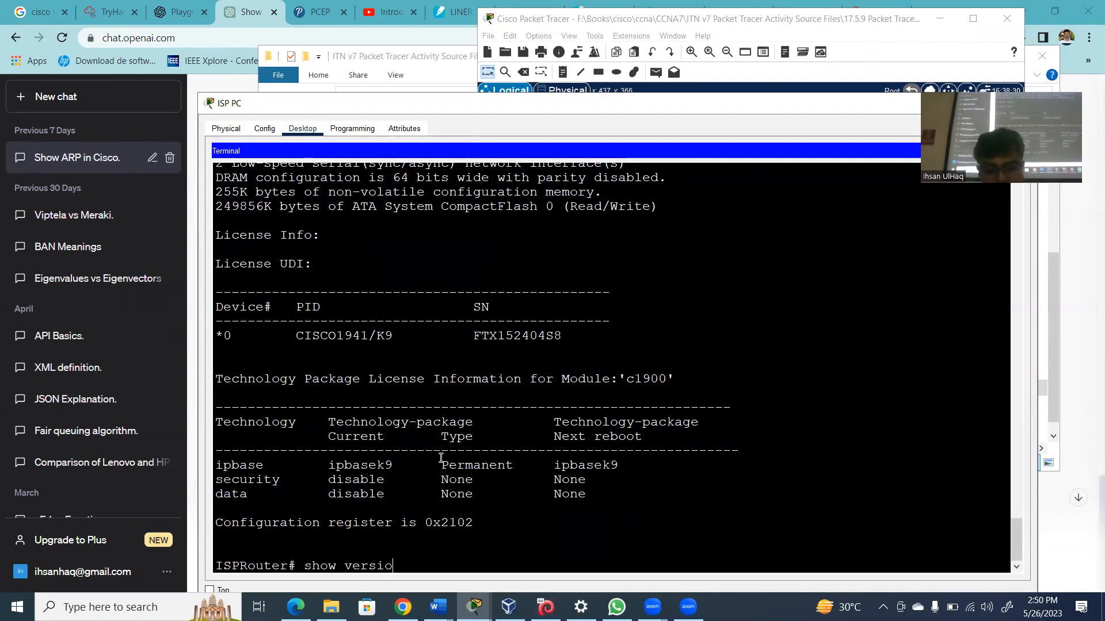
{"action": "key", "text": "Return"}
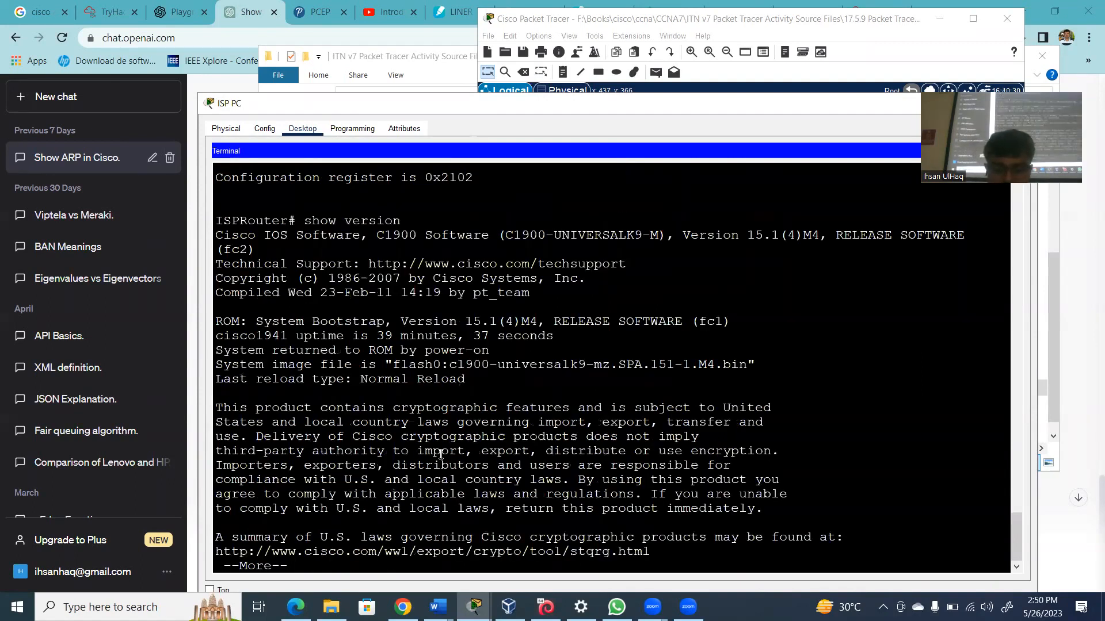
{"action": "key", "text": "space"}
{"action": "key", "text": "space"}
Run show users again and widen the ISP PC window further to the left
{"action": "type", "text": "s"}
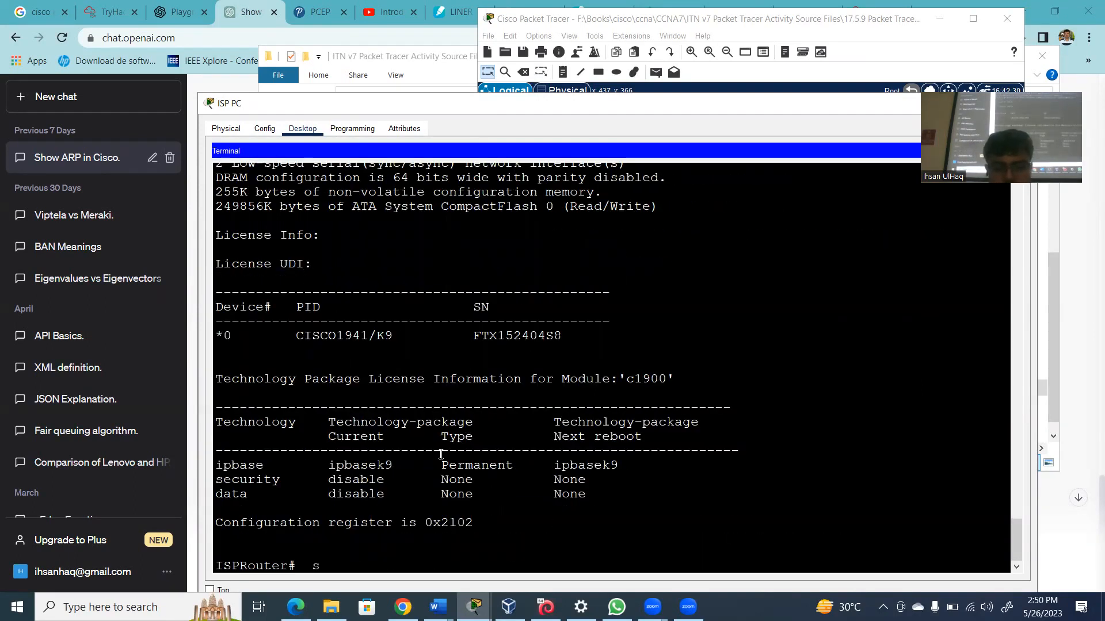
{"action": "type", "text": "how users"}
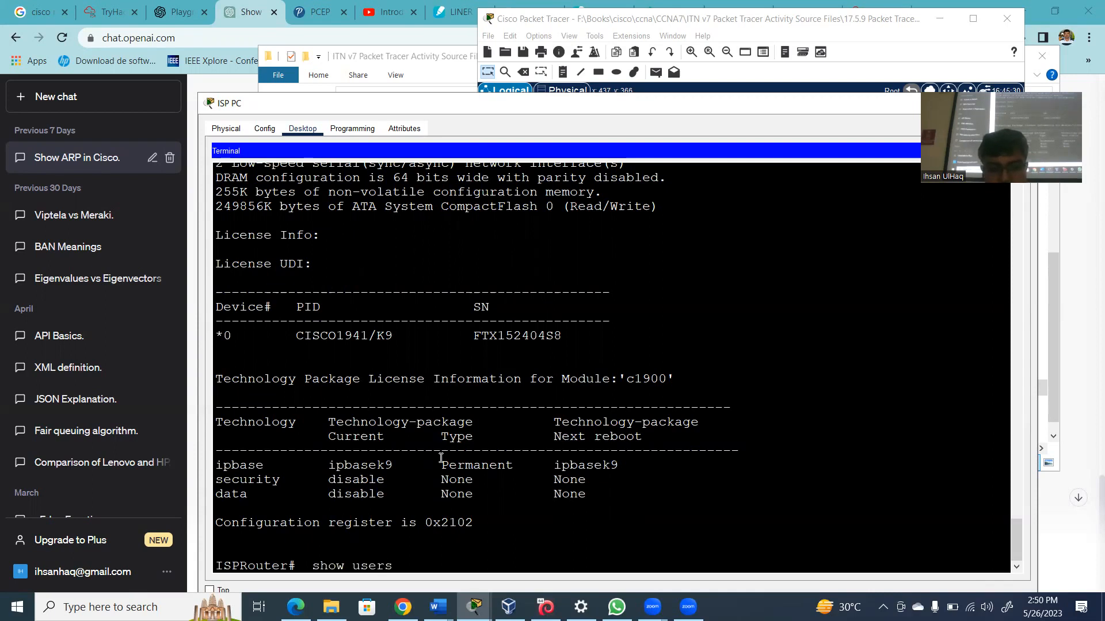
{"action": "key", "text": "Return"}
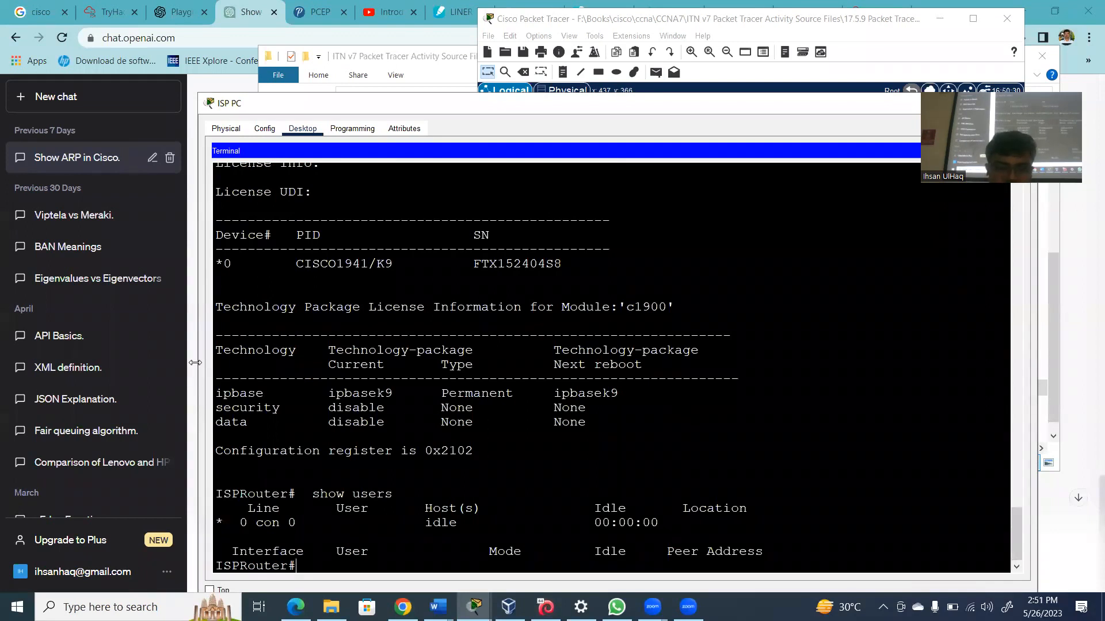
{"action": "left_click_drag", "start_coordinate": [196, 362], "coordinate": [111, 352]}
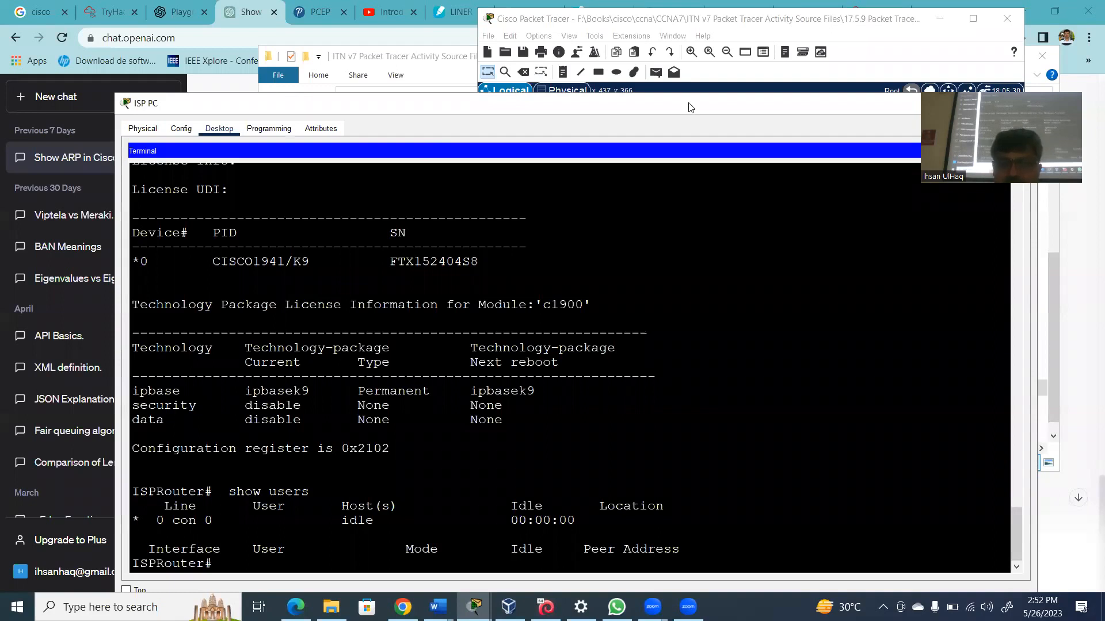
Dismiss the ISP PC window's context menu without choosing anything, then move the window aside
{"action": "right_click", "coordinate": [652, 110]}
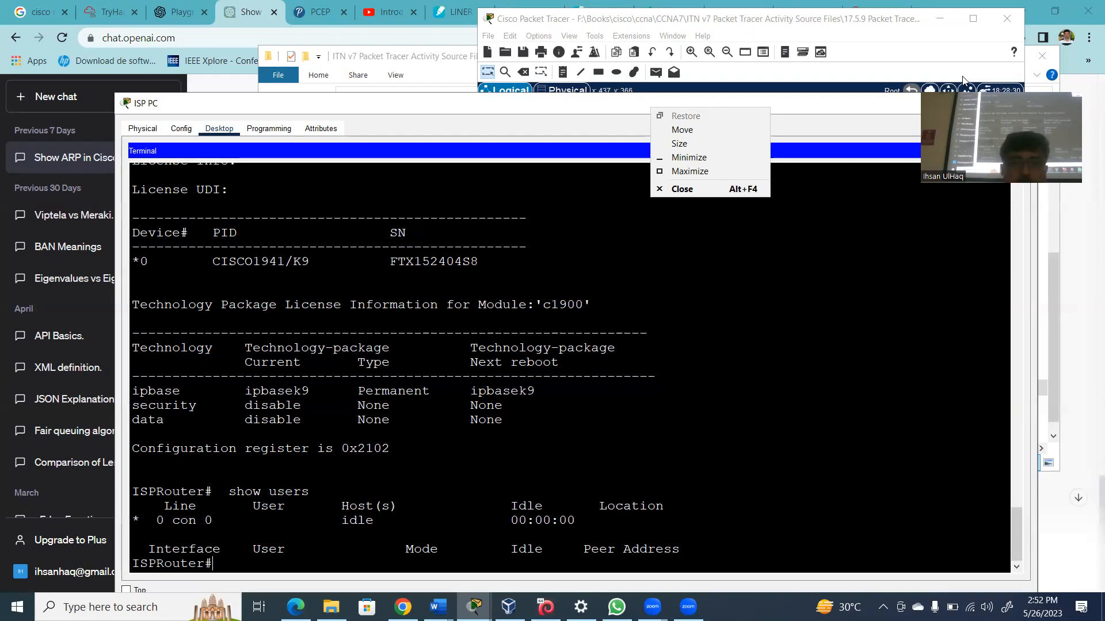
{"action": "key", "text": "Escape"}
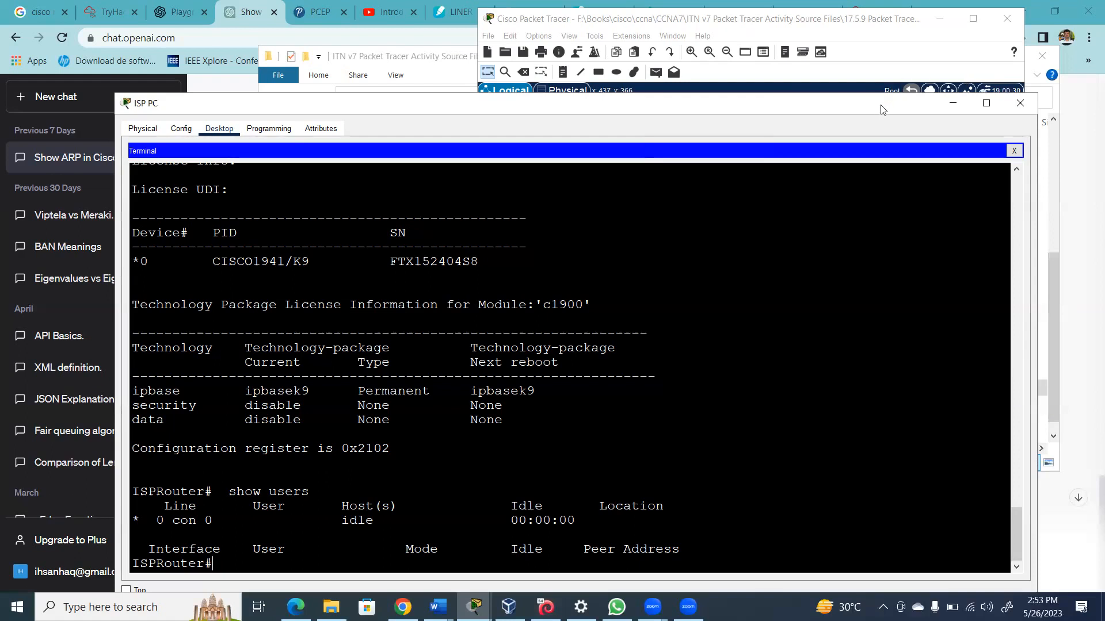
{"action": "left_click_drag", "start_coordinate": [882, 110], "coordinate": [777, 132]}
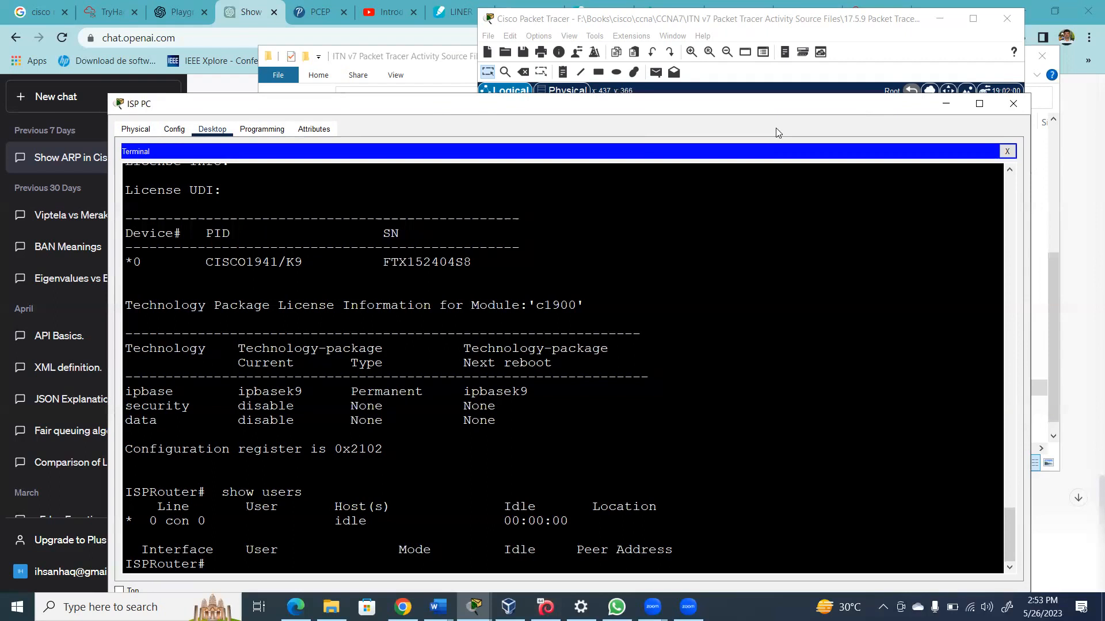
Close the ISP PC terminal window and quit Packet Tracer
{"action": "left_click", "coordinate": [916, 125]}
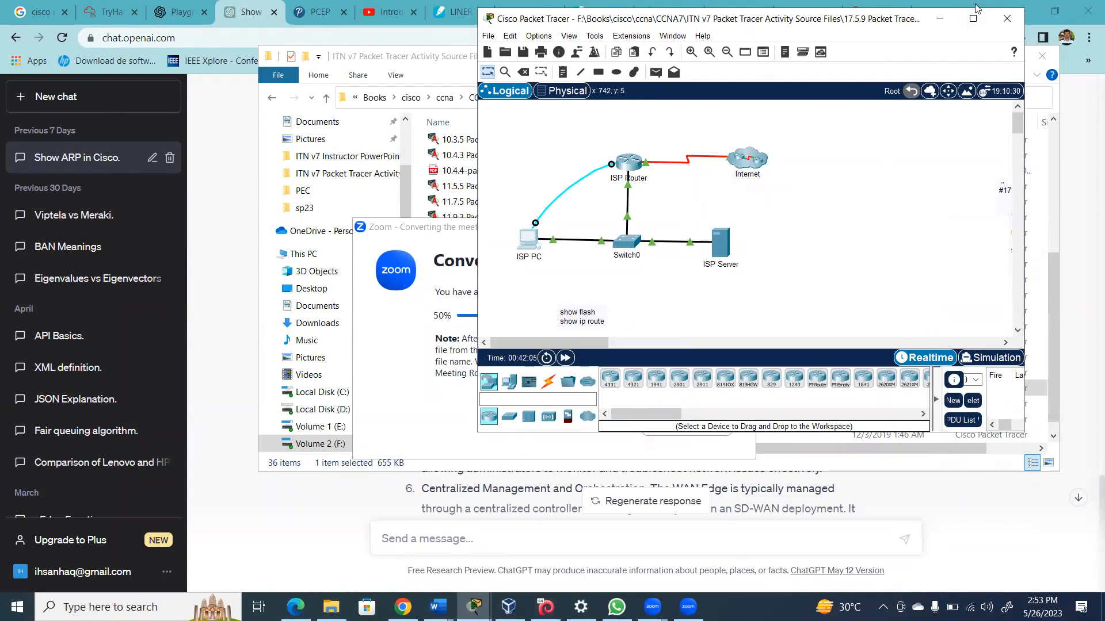
{"action": "left_click", "coordinate": [1008, 19]}
Exit the current activity without saving and open 17.7.7 Troubleshoot Connectivity Issues.pka from File Explorer
{"action": "left_click", "coordinate": [794, 248]}
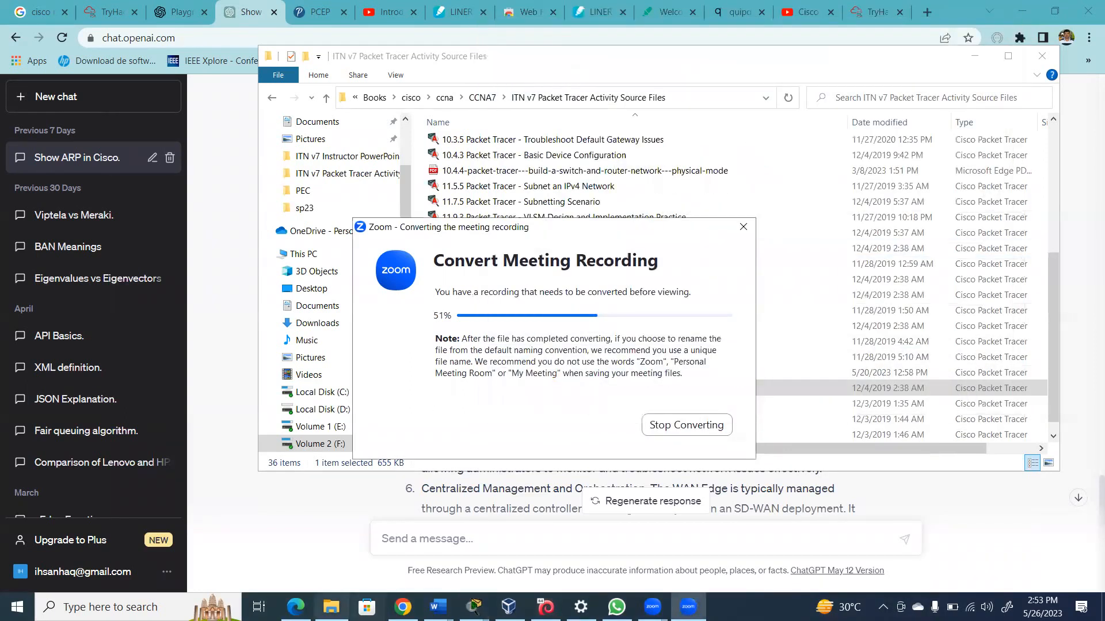
{"action": "left_click", "coordinate": [331, 607]}
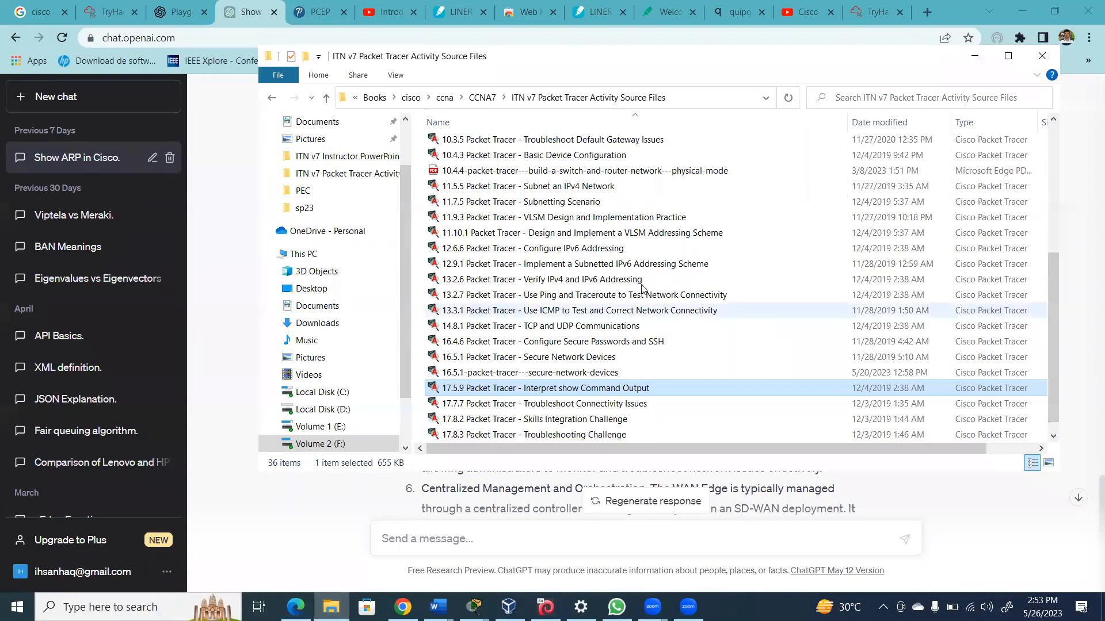
{"action": "double_click", "coordinate": [589, 403]}
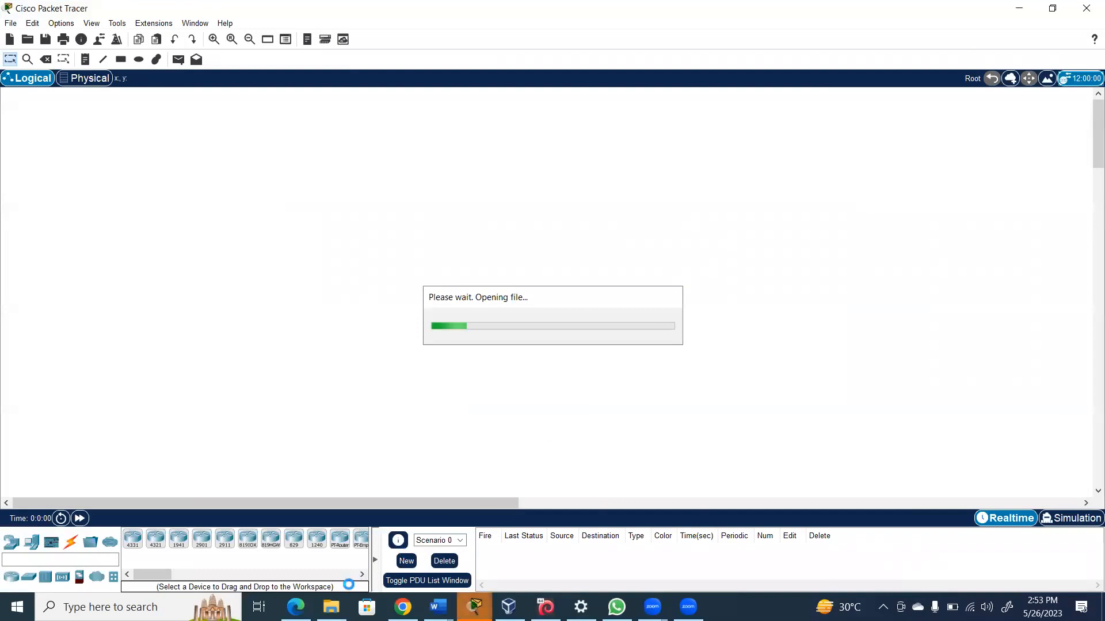
Once the activity loads, return File Explorer to the CCNA7 folder
{"action": "left_click", "coordinate": [331, 607]}
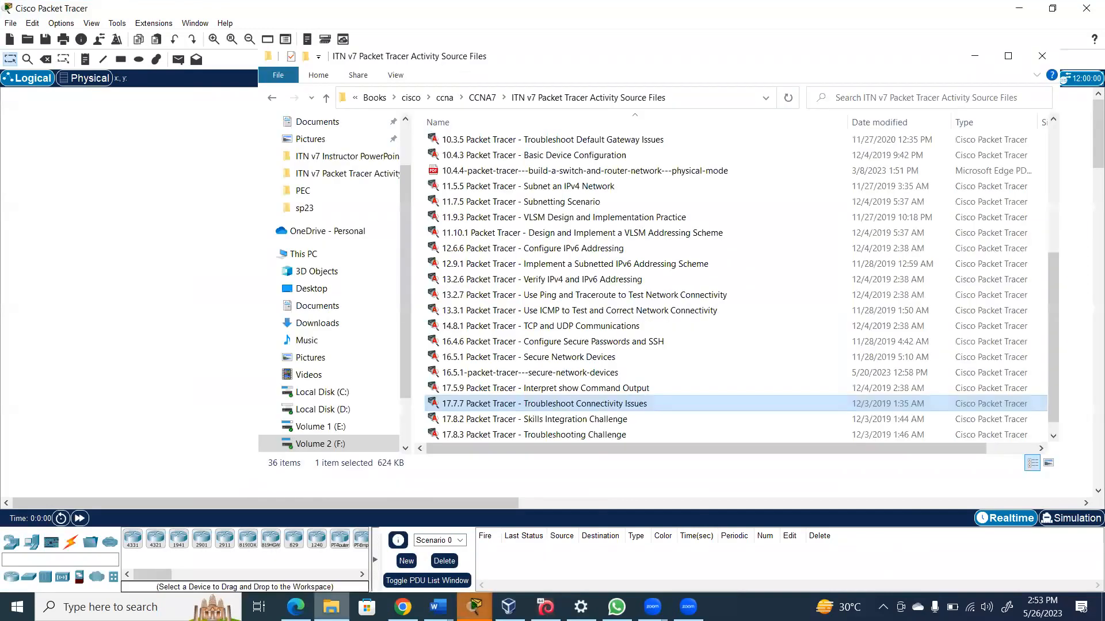
{"action": "left_click", "coordinate": [485, 99]}
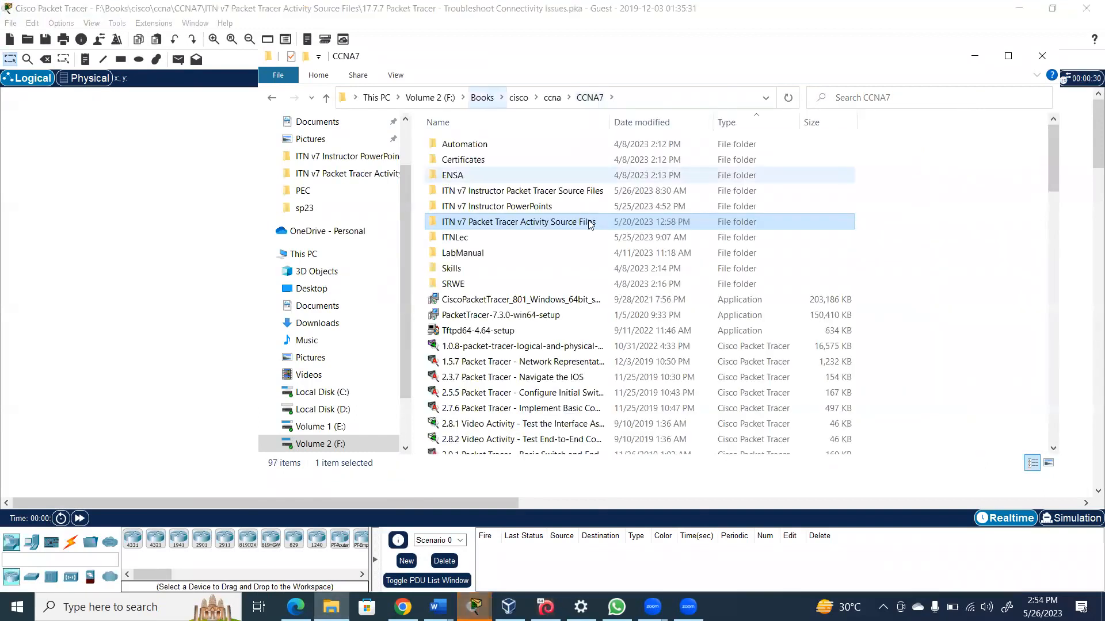
Open the Instructor Packet Tracer Source Files folder and scroll to the 17.7.7 ILM document
{"action": "left_click", "coordinate": [552, 196]}
{"action": "double_click", "coordinate": [552, 195]}
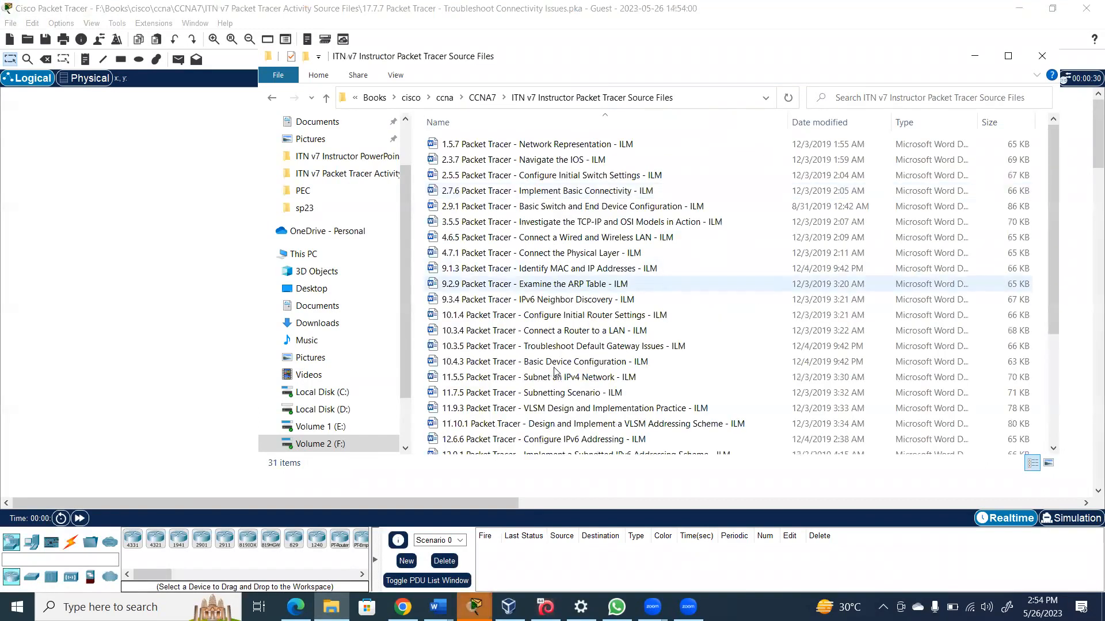
{"action": "mouse_move", "coordinate": [1054, 229]}
{"action": "left_mouse_down"}
{"action": "mouse_move", "coordinate": [1083, 498]}
{"action": "mouse_move", "coordinate": [1058, 228]}
{"action": "left_mouse_up"}
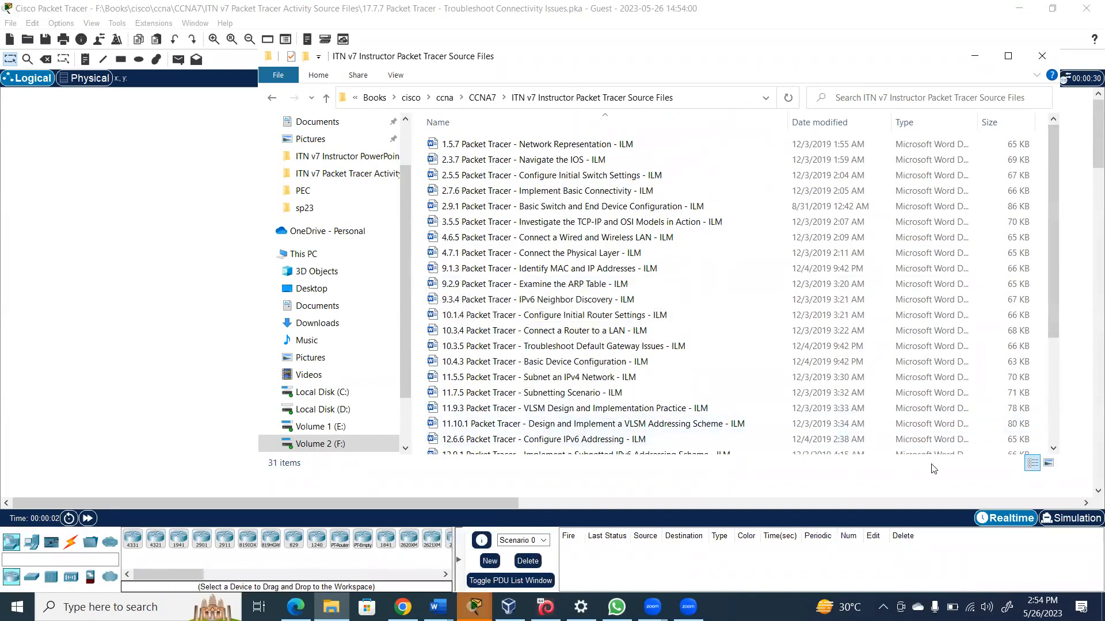
{"action": "left_click_drag", "start_coordinate": [1051, 315], "coordinate": [1052, 438]}
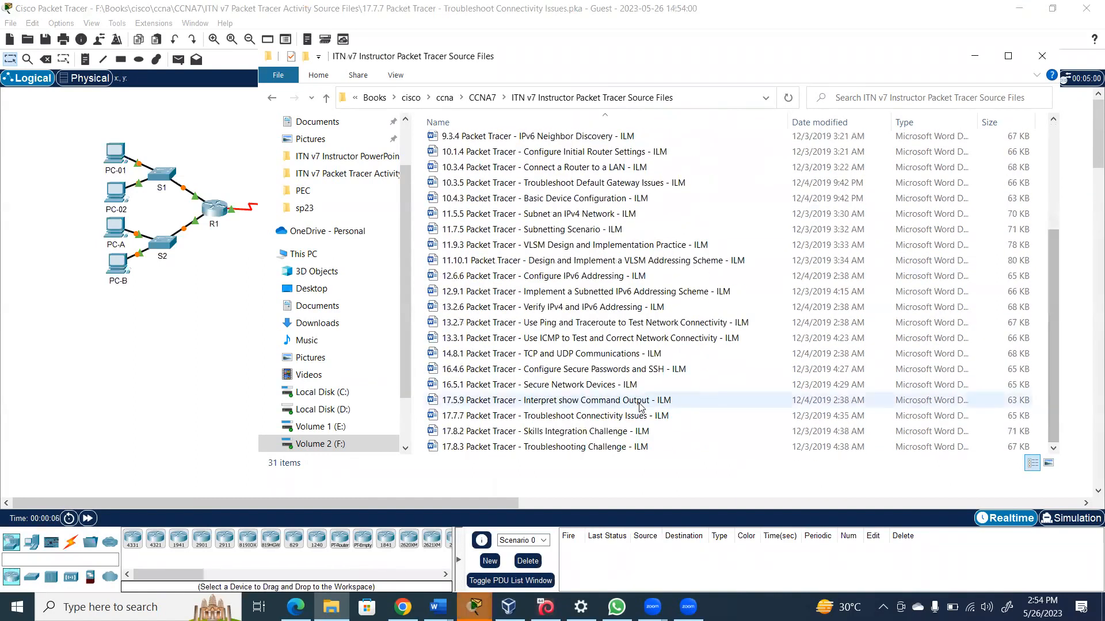
Open the 17.7.7 Troubleshoot Connectivity Issues ILM document, then minimize both Word windows
{"action": "double_click", "coordinate": [627, 416]}
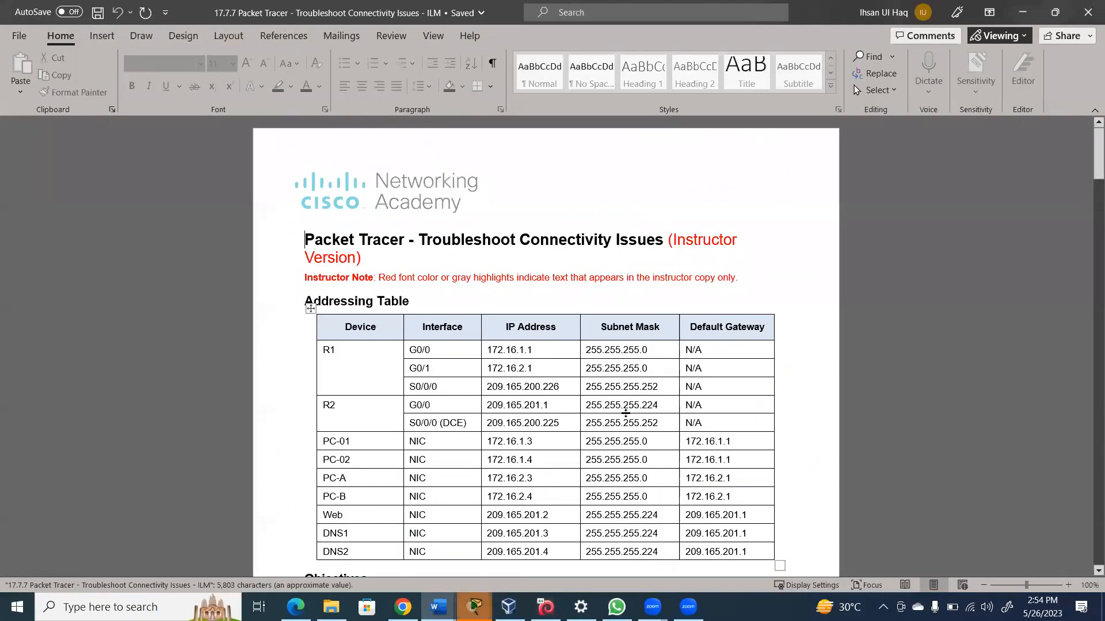
{"action": "left_click", "coordinate": [1024, 13]}
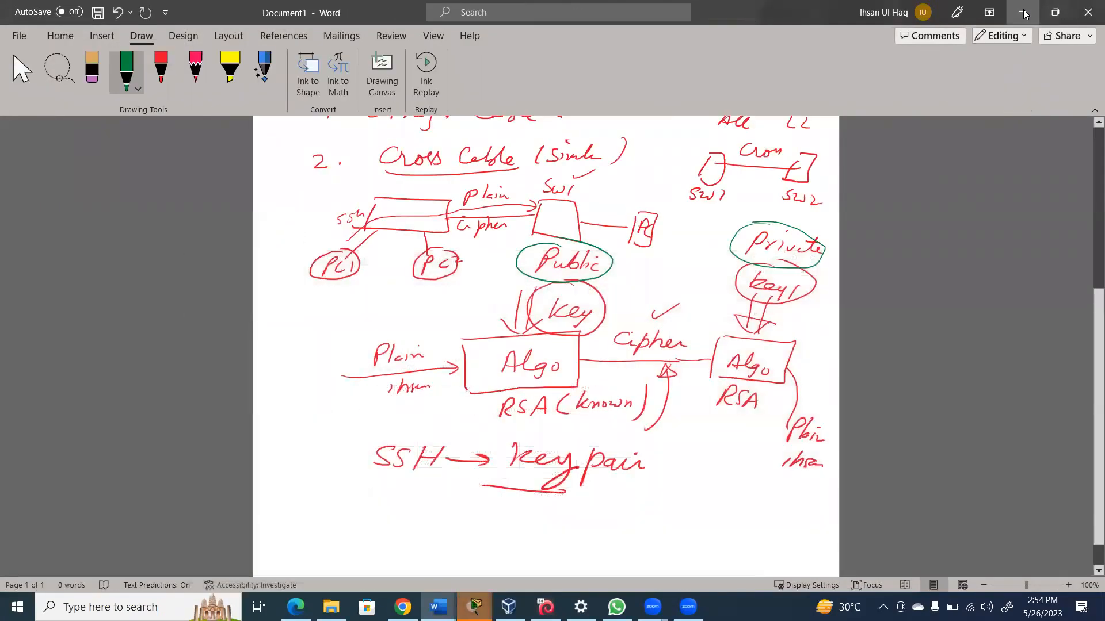
{"action": "left_click", "coordinate": [1024, 13]}
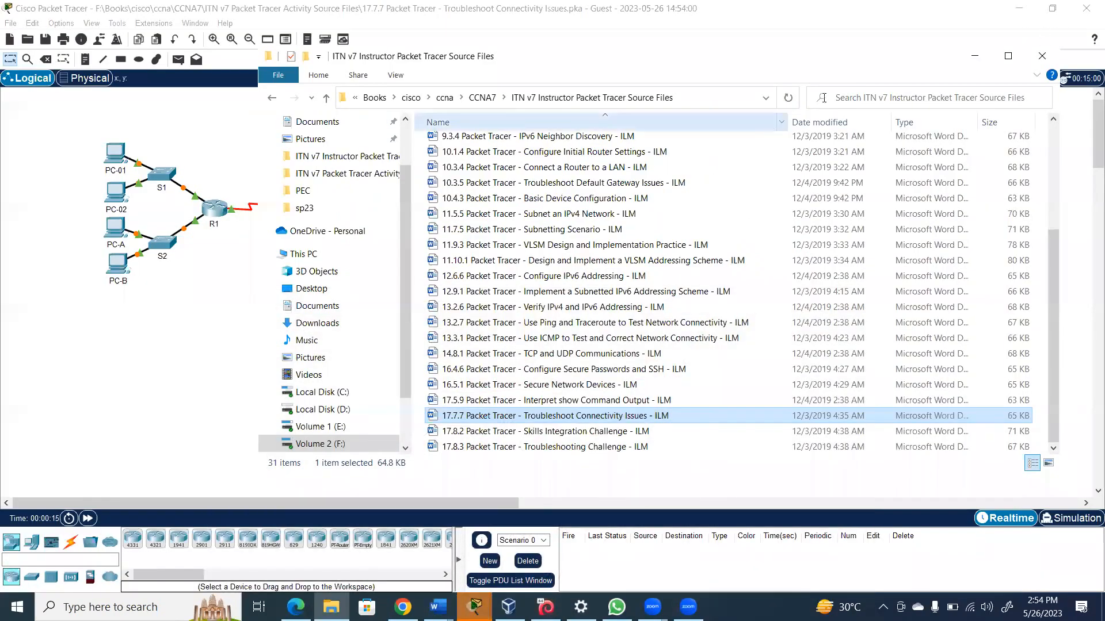
Minimize Explorer, cancel the User Profile prompt, and minimize the PT Activity instructions window
{"action": "left_click", "coordinate": [974, 56]}
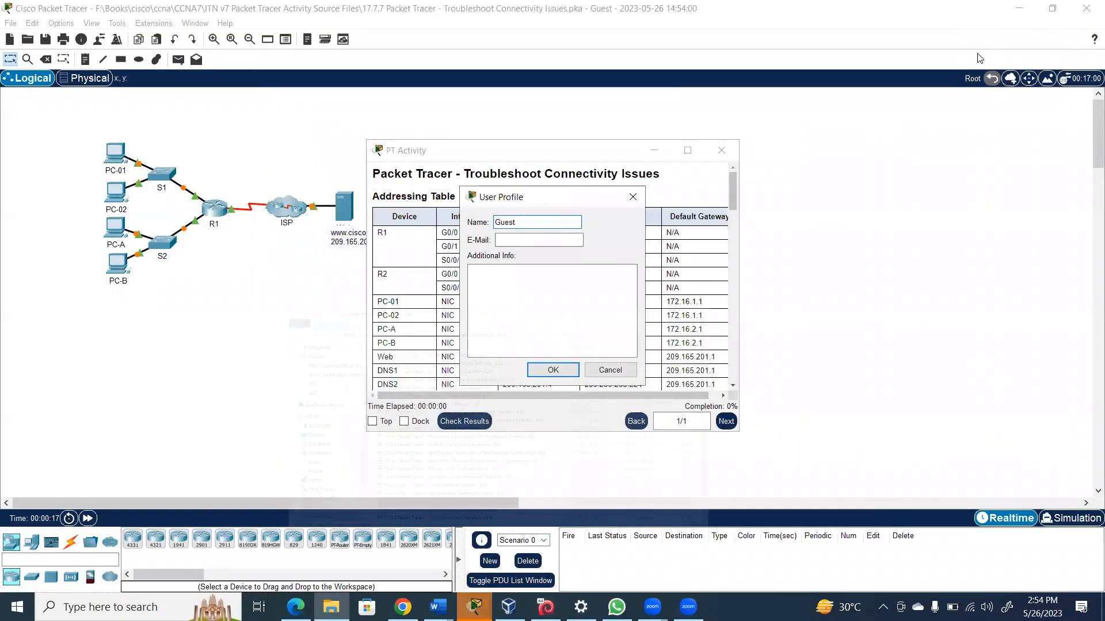
{"action": "left_click", "coordinate": [607, 374]}
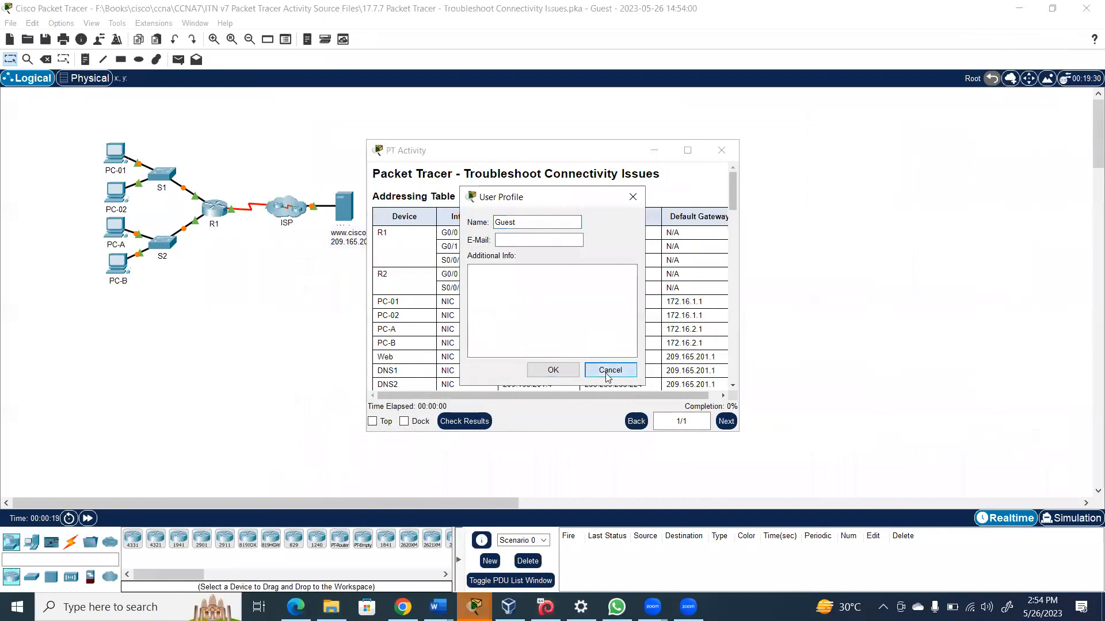
{"action": "left_click", "coordinate": [653, 151]}
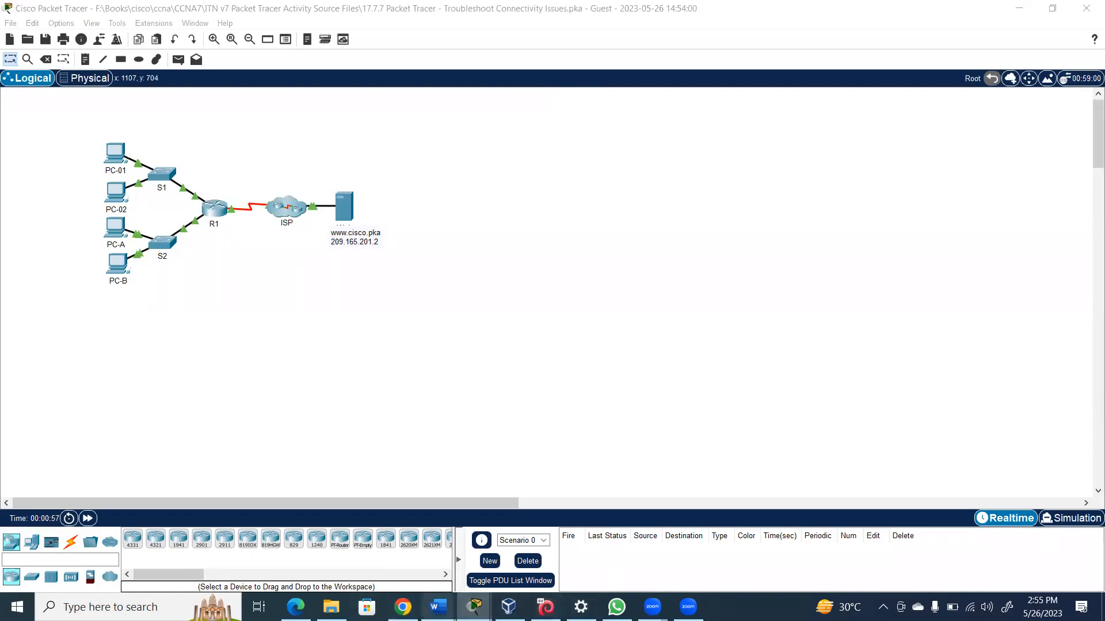
Review the addressing table in the ILM document, then switch to the Packet Tracer topology
{"action": "mouse_move", "coordinate": [438, 607]}
{"action": "left_click", "coordinate": [616, 568]}
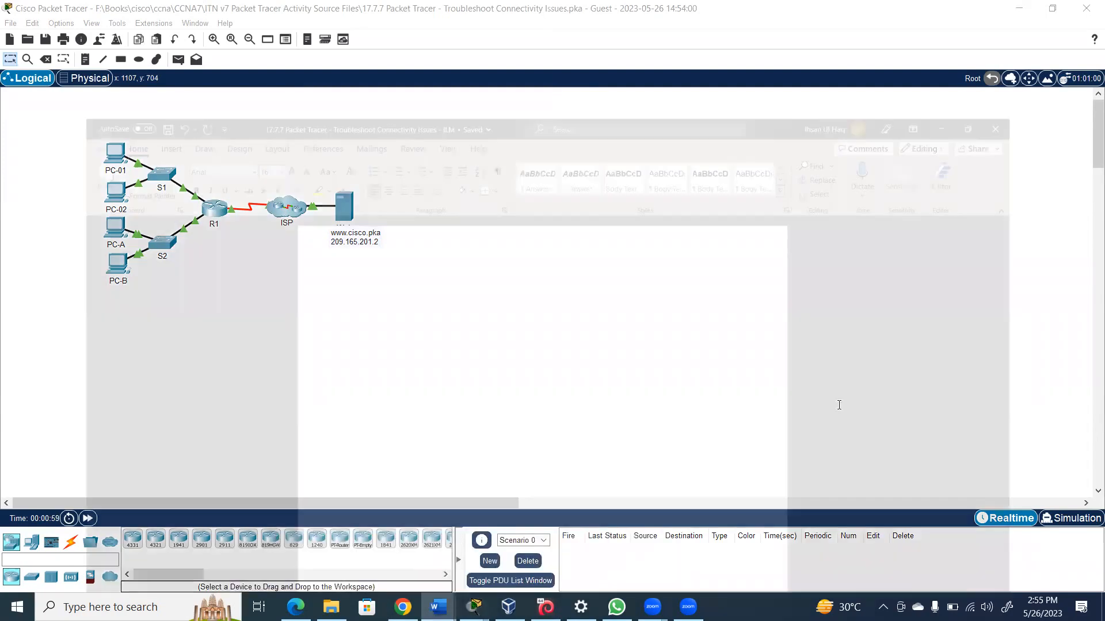
{"action": "left_click_drag", "start_coordinate": [1088, 146], "coordinate": [1088, 165]}
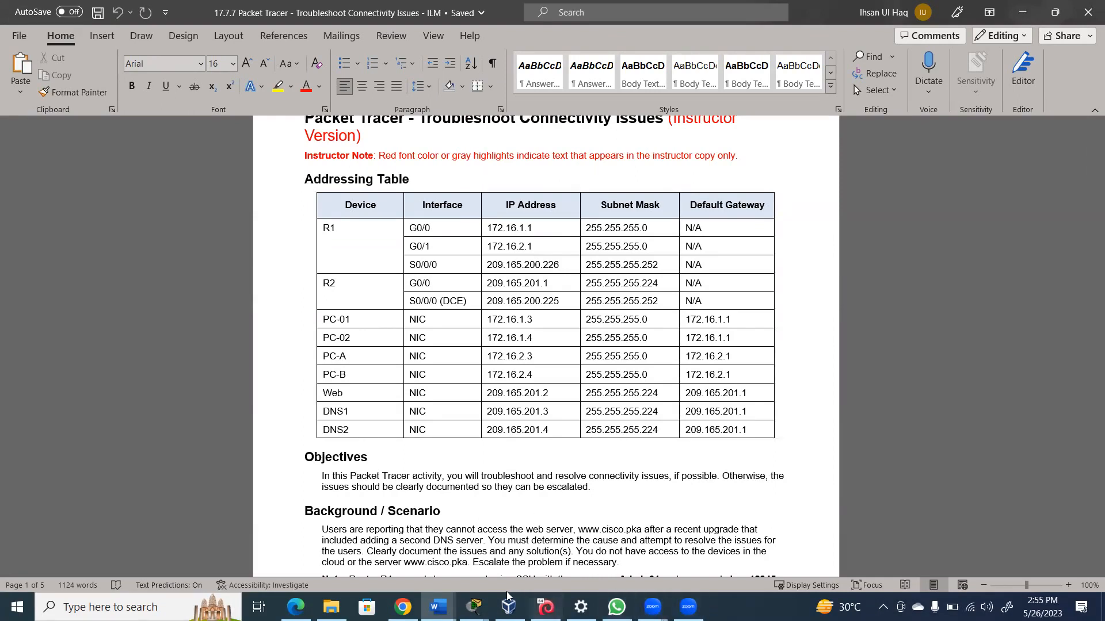
{"action": "mouse_move", "coordinate": [473, 607]}
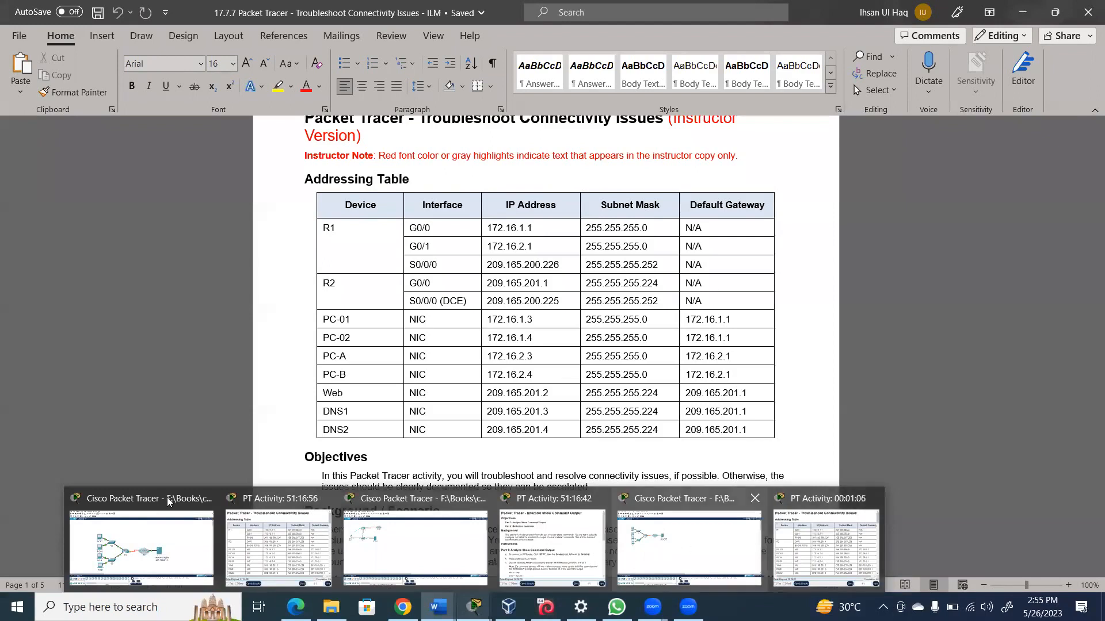
{"action": "left_click", "coordinate": [146, 544]}
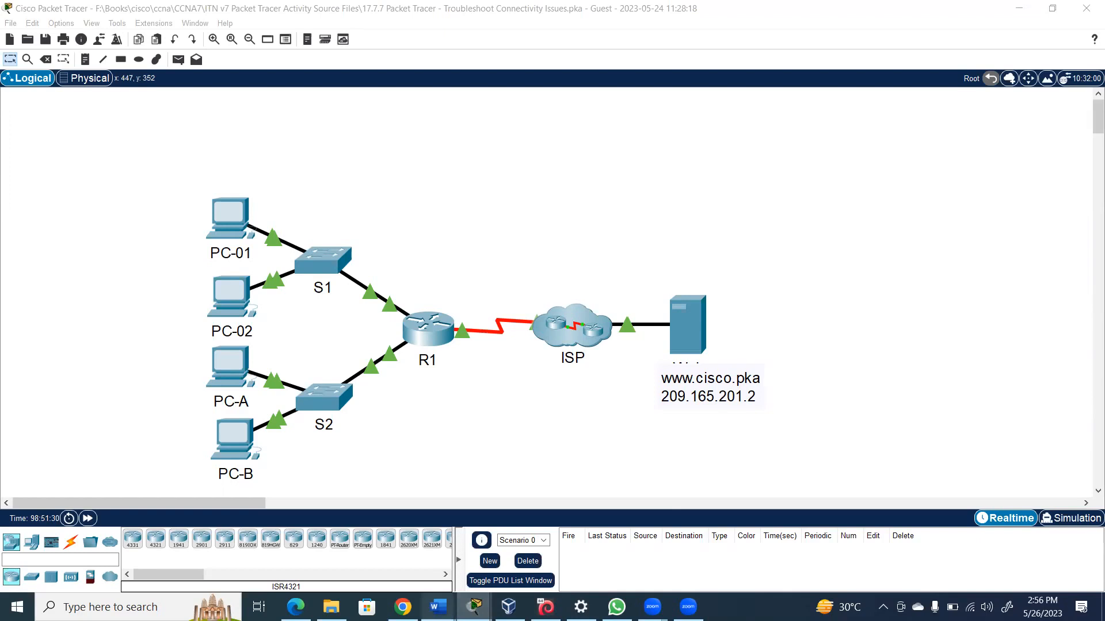
Bring the 17.7.7 Troubleshoot Connectivity Issues instructor document back to the front in Word
{"action": "mouse_move", "coordinate": [438, 607]}
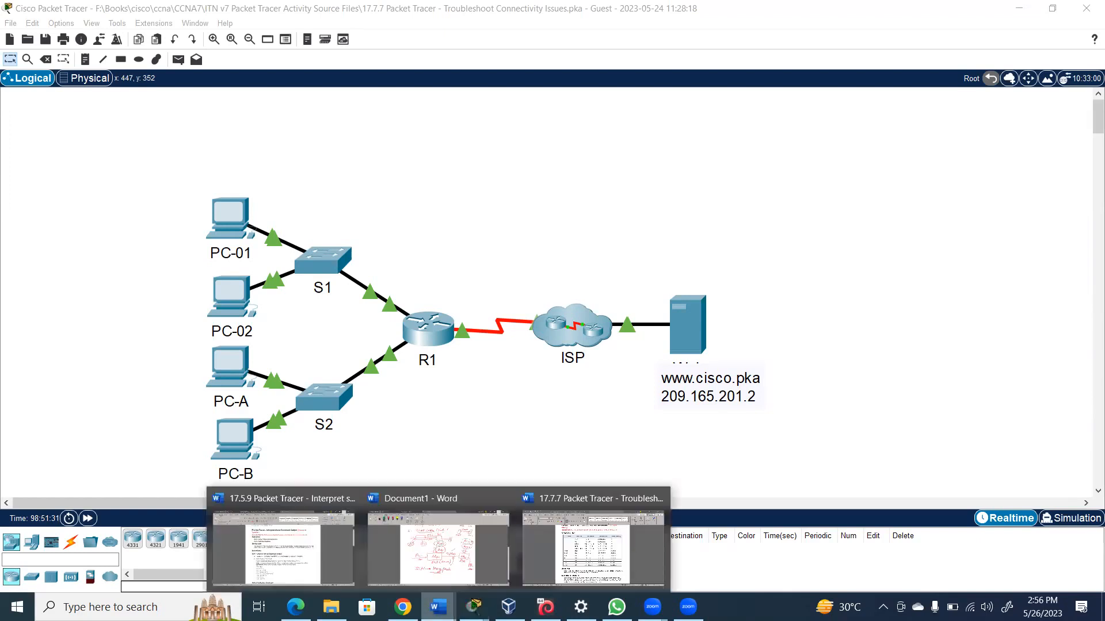
{"action": "left_click", "coordinate": [596, 547]}
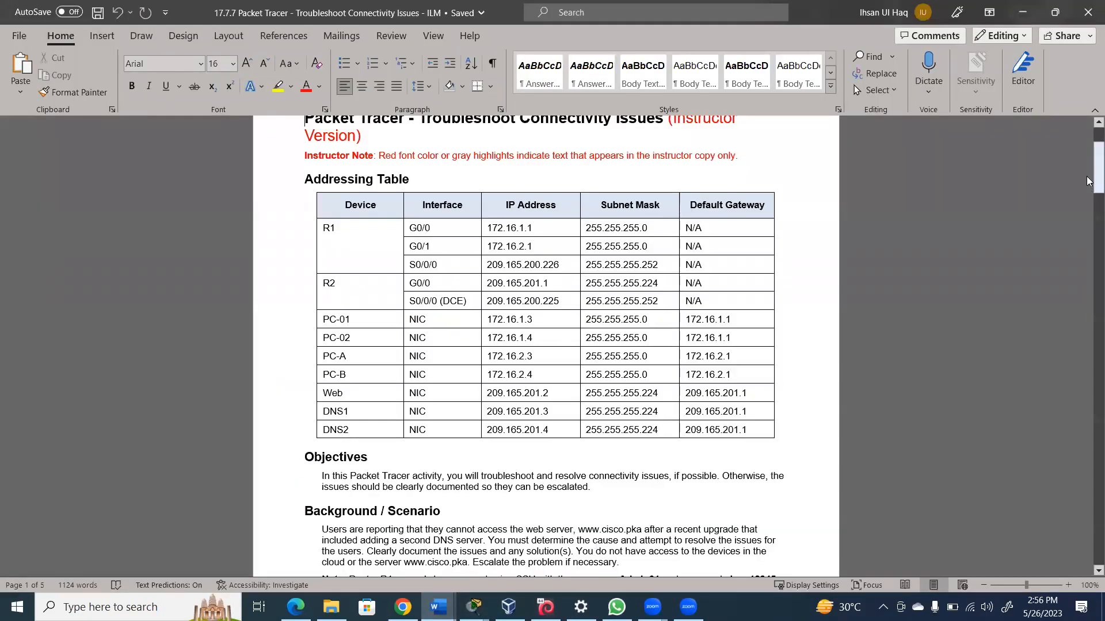
Scroll the instructor document down to the Background / Scenario and Step 1 sections
{"action": "left_click_drag", "start_coordinate": [1086, 169], "coordinate": [1086, 179]}
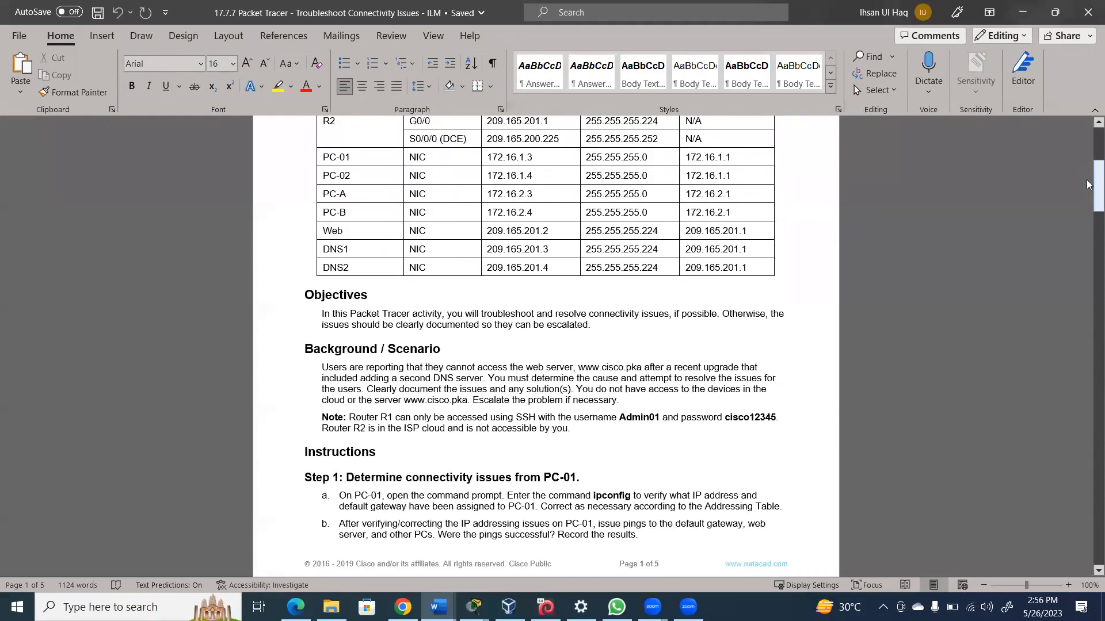
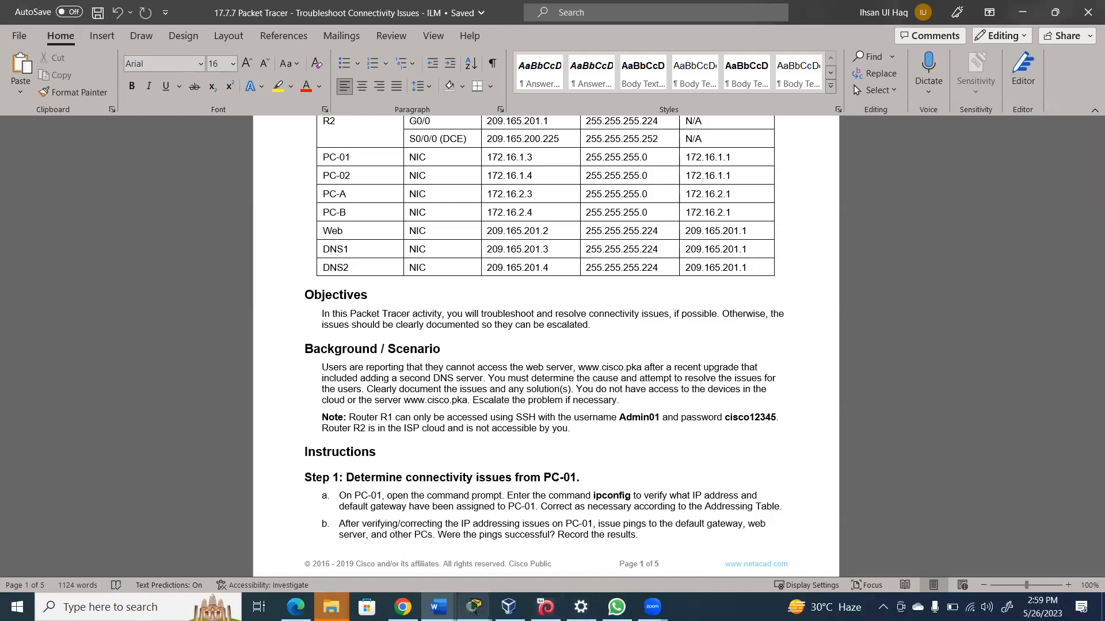
After glancing at the topology, highlight the handout sentence 'You must determine the cause and attempt to resolve the issues for the users.'
{"action": "left_click", "coordinate": [474, 607]}
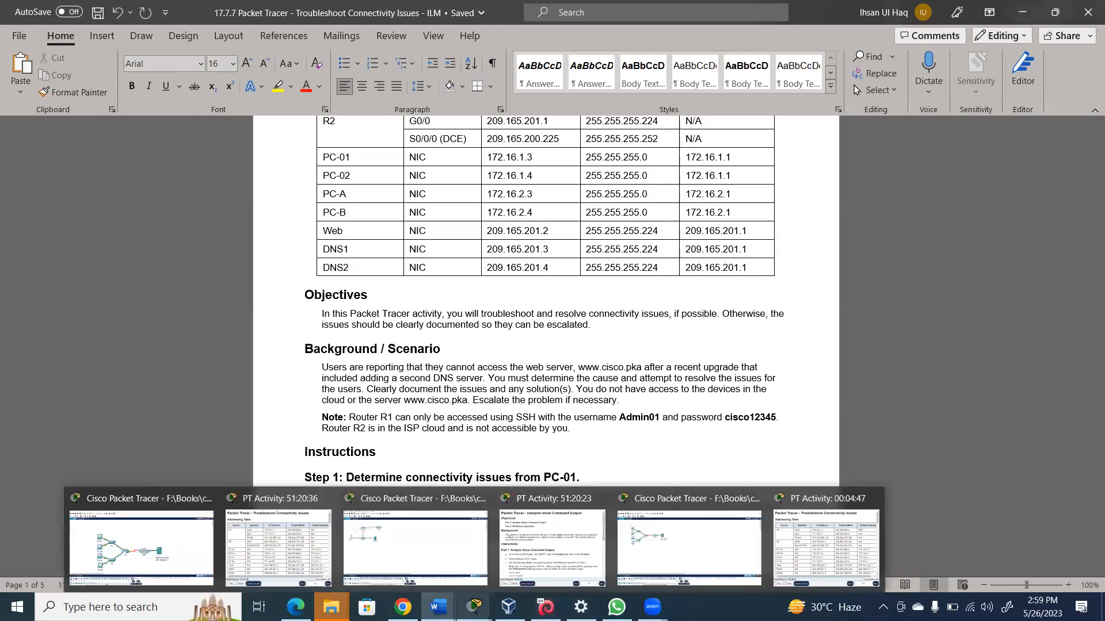
{"action": "left_click", "coordinate": [160, 559]}
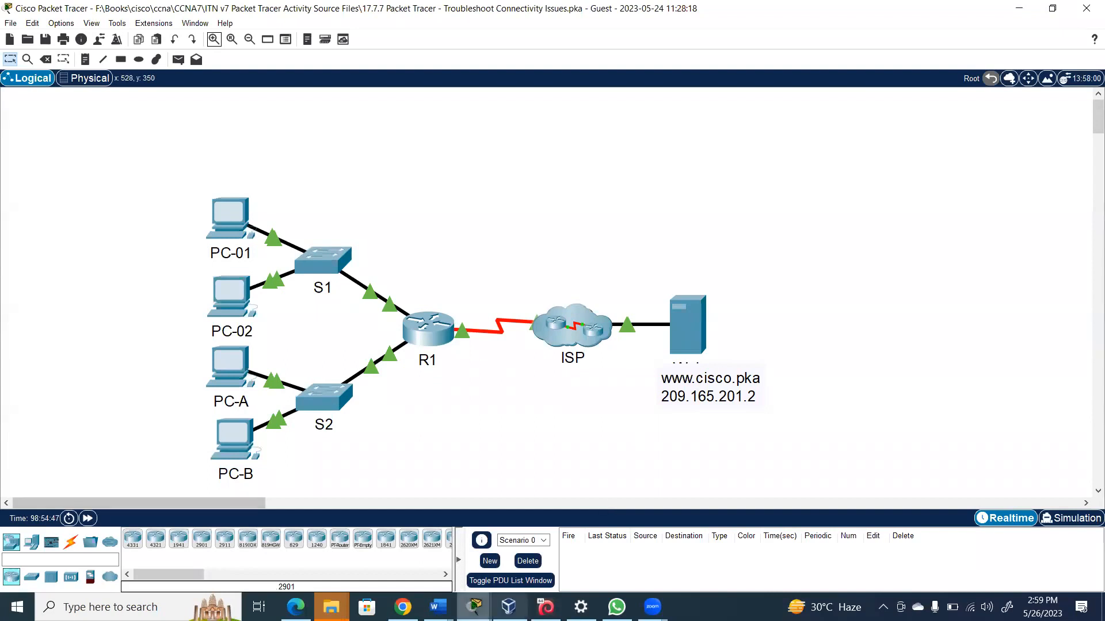
{"action": "left_click", "coordinate": [438, 608]}
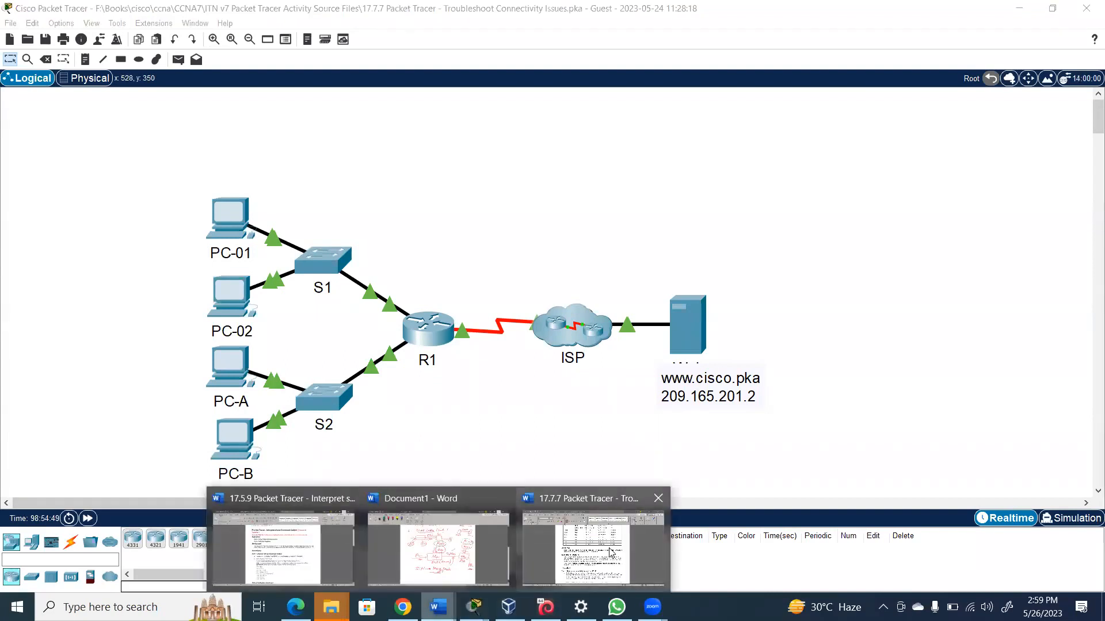
{"action": "left_click", "coordinate": [610, 547]}
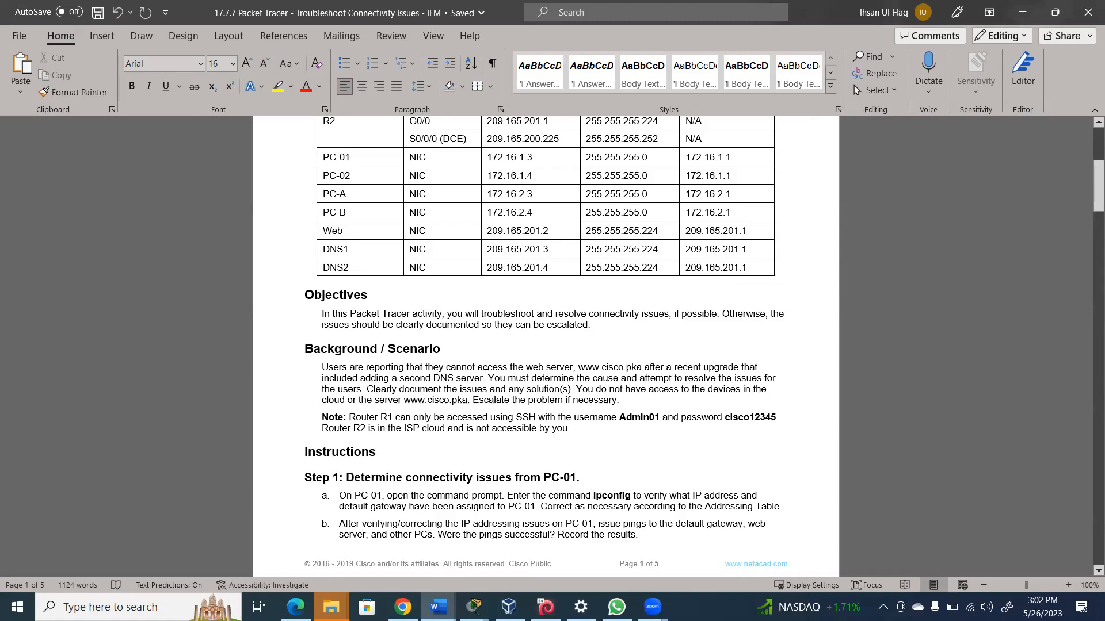
{"action": "left_click_drag", "start_coordinate": [487, 375], "coordinate": [366, 389]}
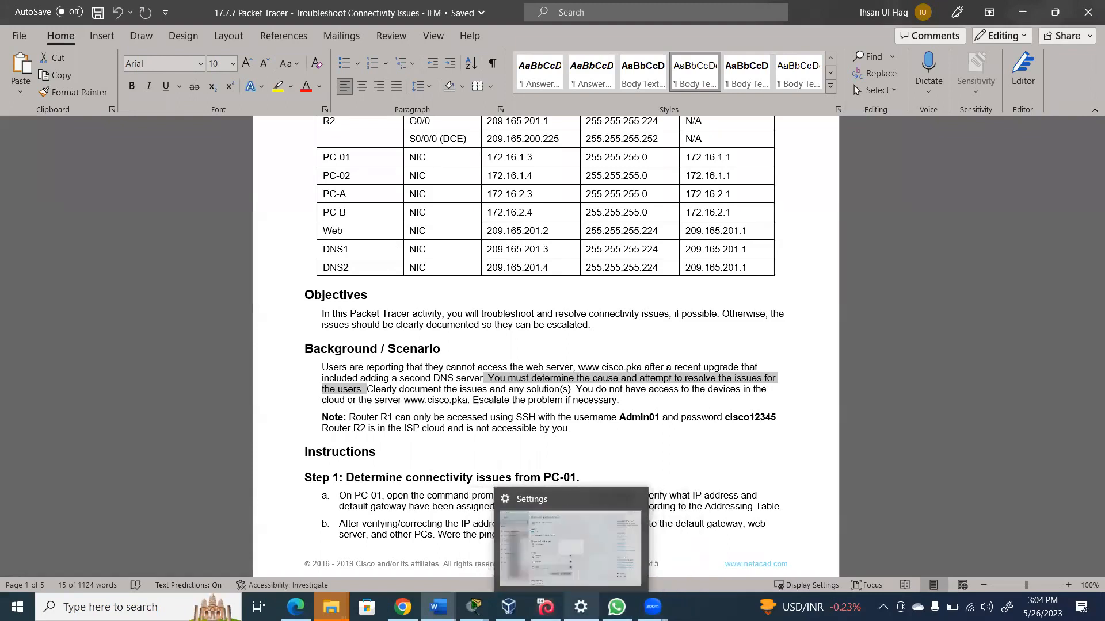
Switch from the Word handout to the Packet Tracer network topology window
{"action": "mouse_move", "coordinate": [474, 607]}
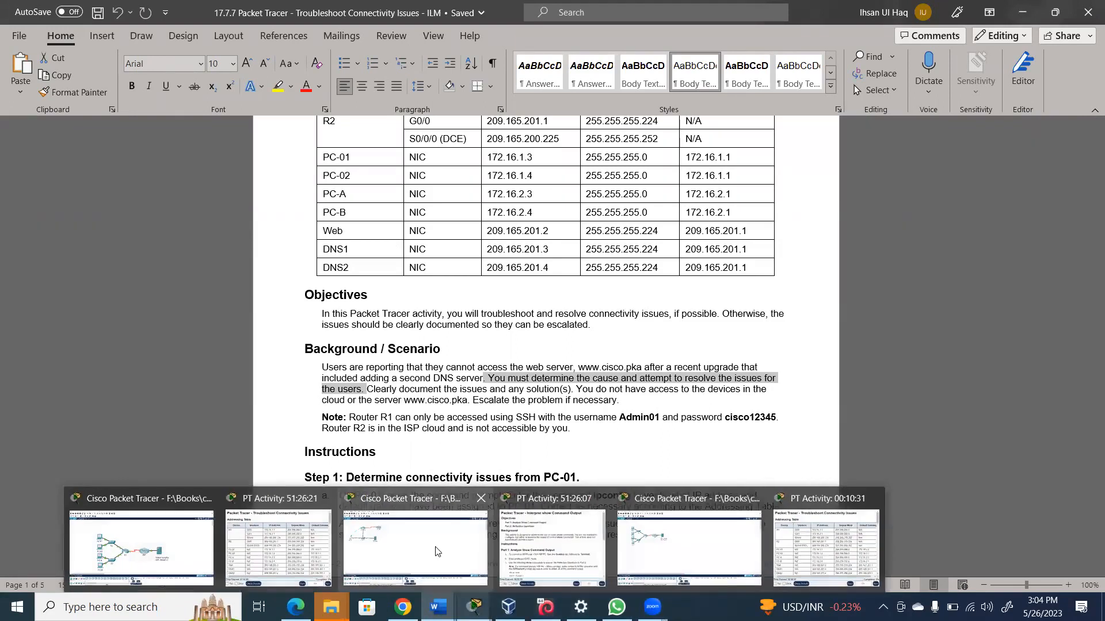
{"action": "left_click", "coordinate": [112, 569]}
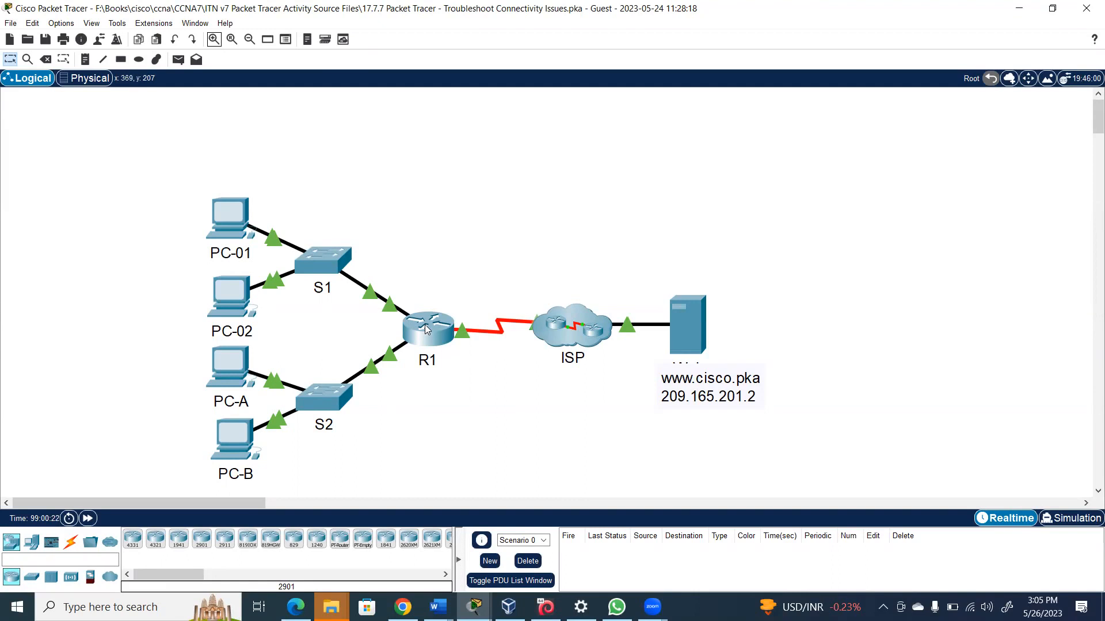
Check R1's port summary showing G0/1 at 172.16.3.1/24, then minimise Packet Tracer
{"action": "mouse_move", "coordinate": [431, 338]}
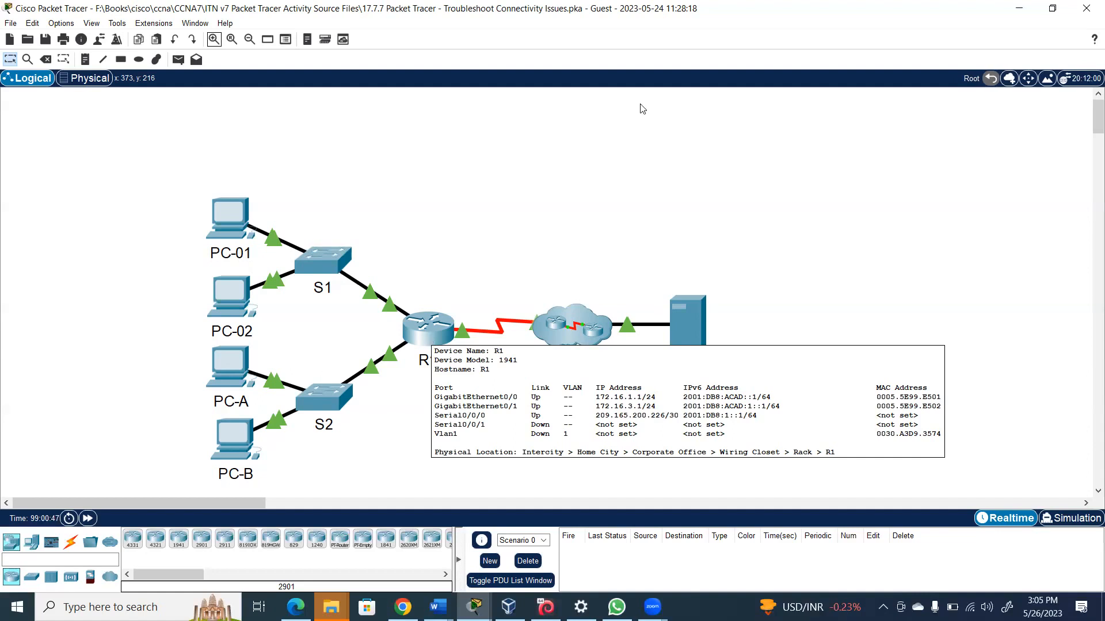
{"action": "left_click", "coordinate": [1023, 10]}
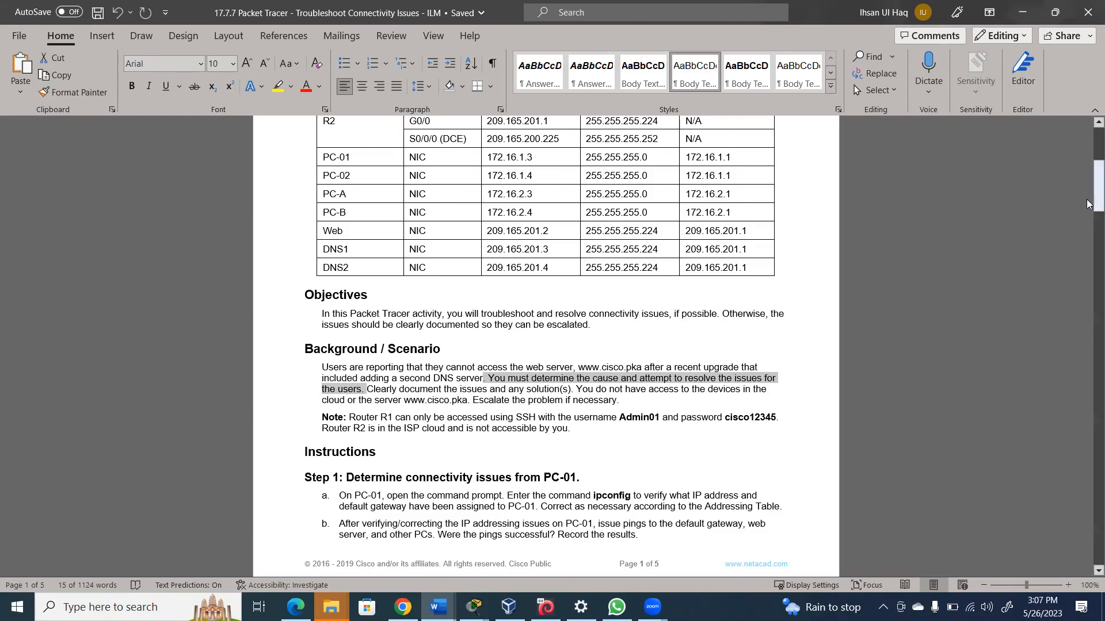
Read the handout's Step 1 ipconfig and ping instructions, then return to Packet Tracer
{"action": "left_click_drag", "start_coordinate": [1088, 192], "coordinate": [1086, 172]}
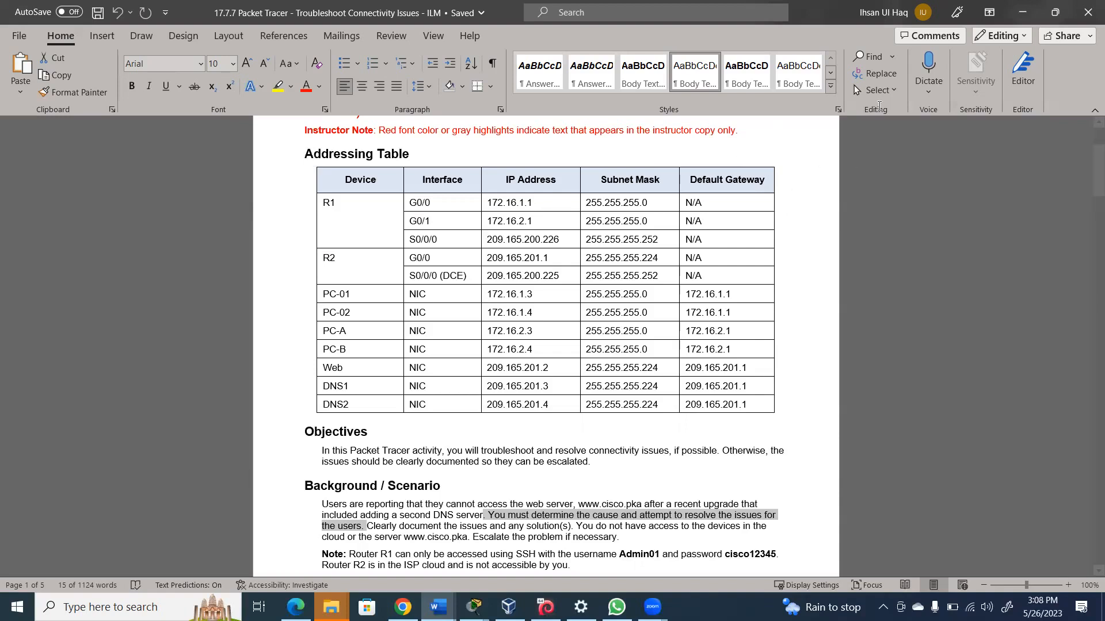
{"action": "left_click_drag", "start_coordinate": [1089, 151], "coordinate": [1088, 194]}
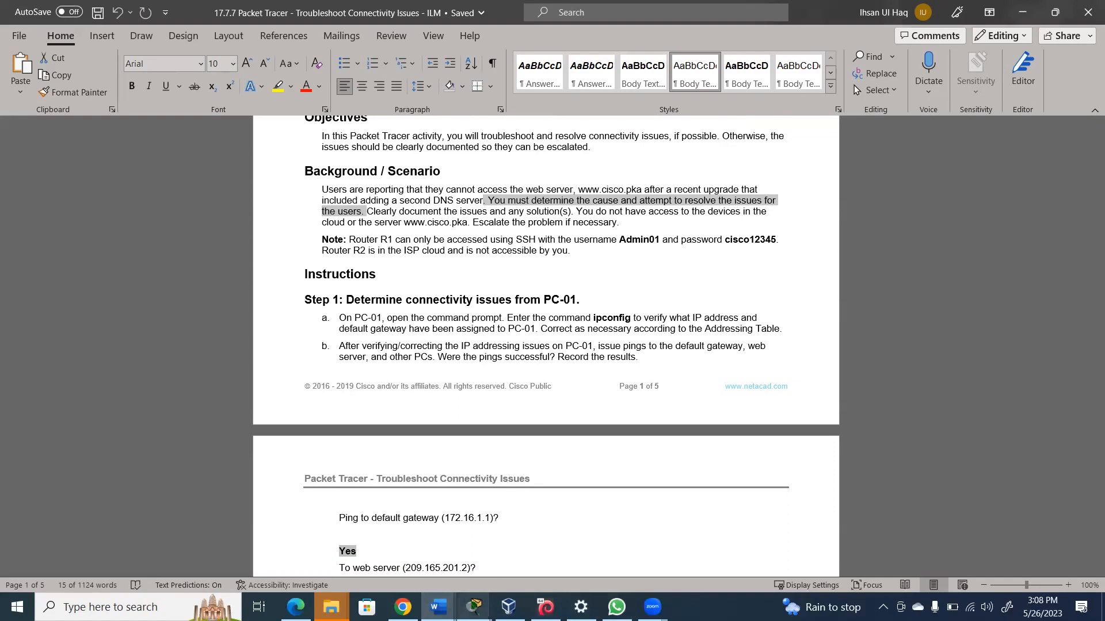
{"action": "mouse_move", "coordinate": [474, 607]}
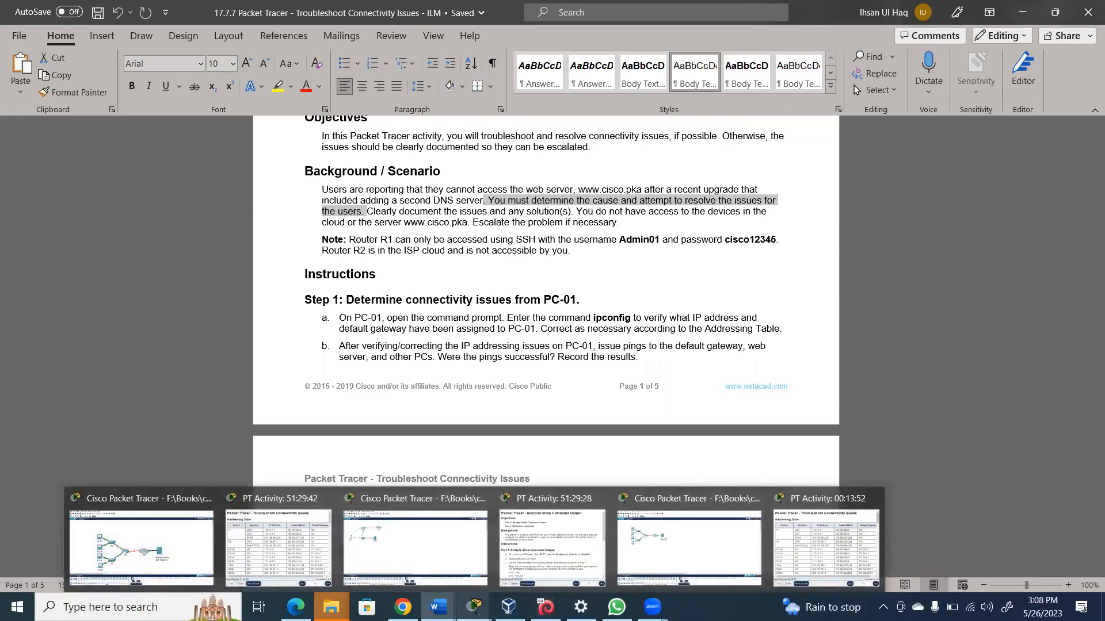
{"action": "left_click", "coordinate": [131, 537]}
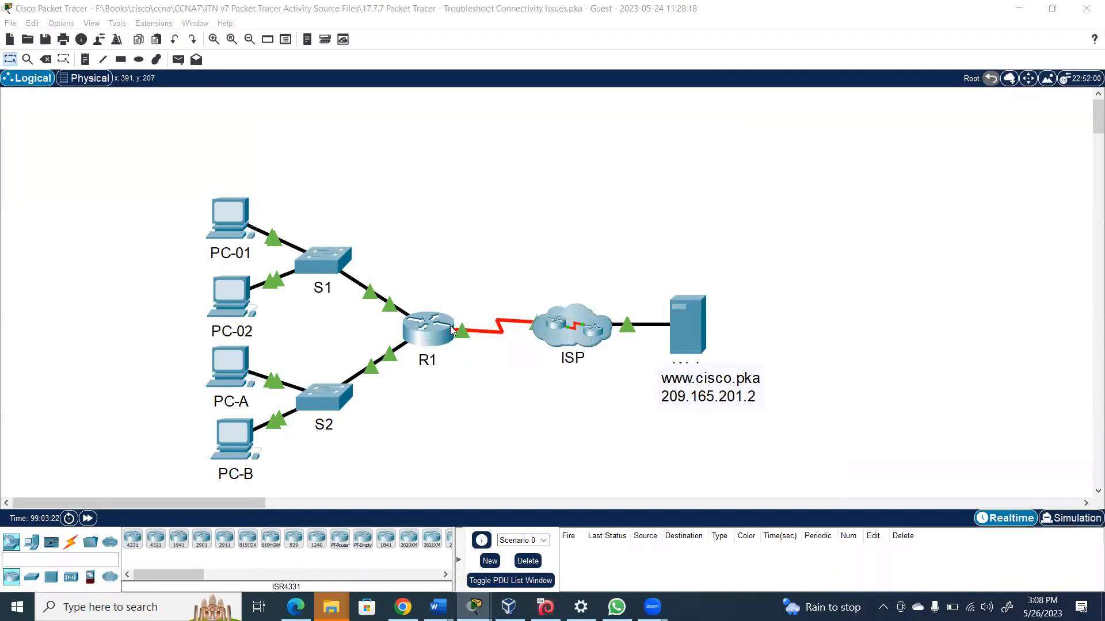
Open PC-01's Telnet / SSH Client, set to SSH with no host, then switch back to the Word handout
{"action": "left_click", "coordinate": [236, 210]}
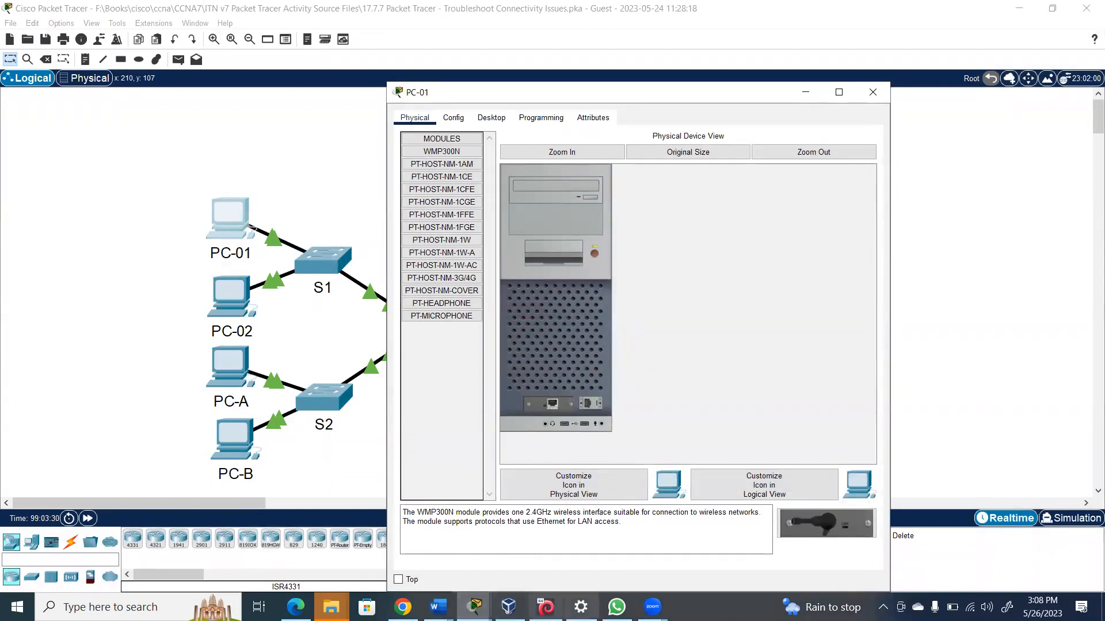
{"action": "mouse_move", "coordinate": [581, 607]}
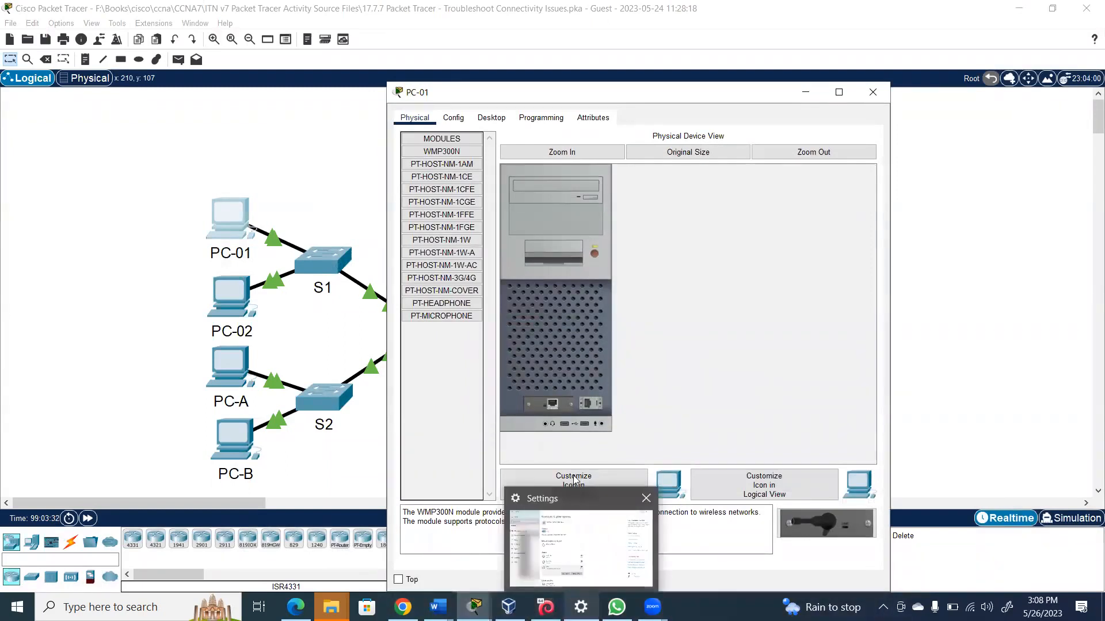
{"action": "left_click", "coordinate": [492, 119]}
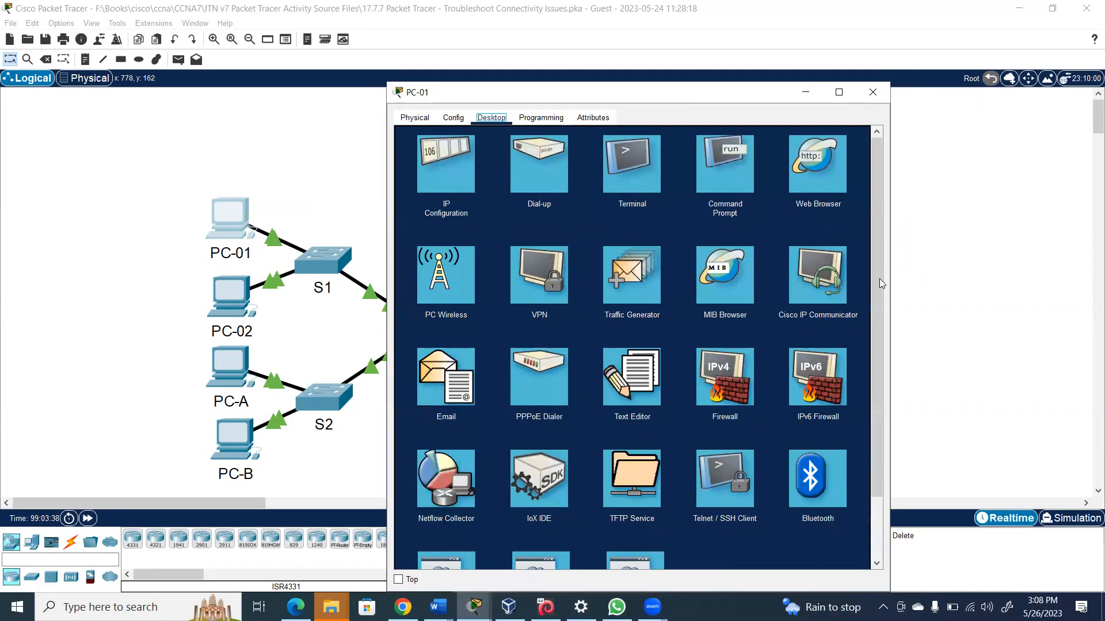
{"action": "left_click_drag", "start_coordinate": [877, 278], "coordinate": [897, 387]}
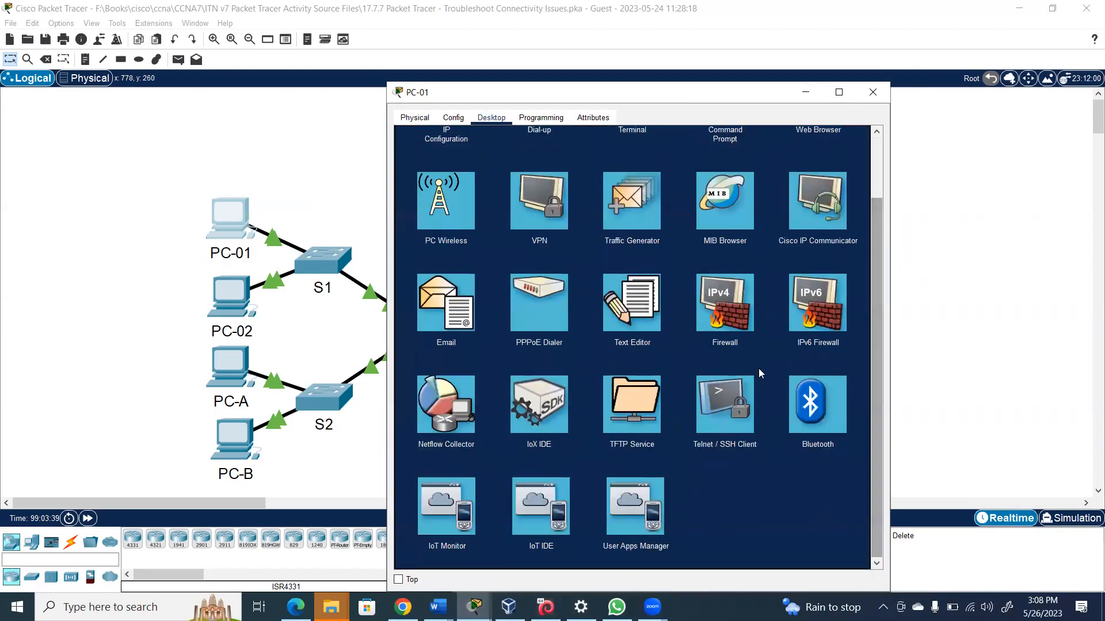
{"action": "left_click", "coordinate": [738, 415]}
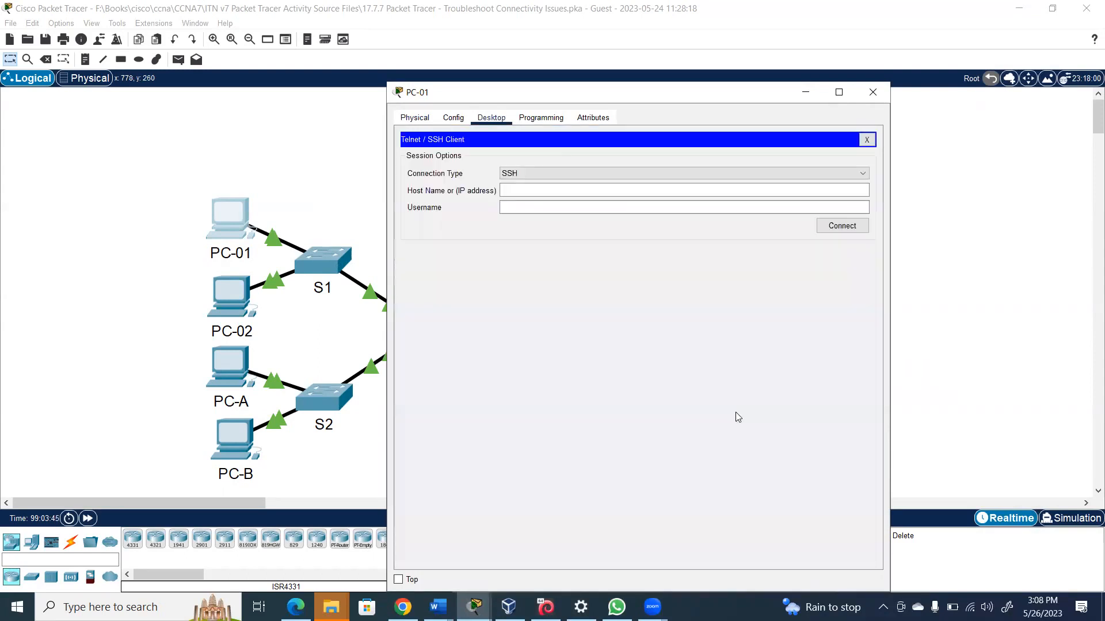
{"action": "left_click", "coordinate": [522, 190]}
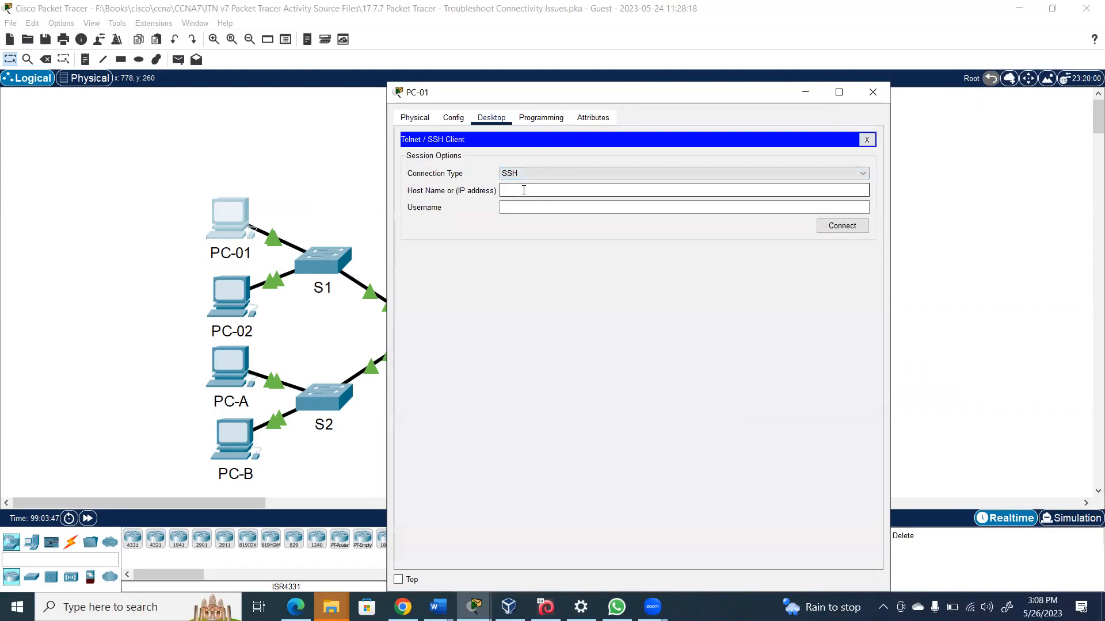
{"action": "left_click_drag", "start_coordinate": [620, 98], "coordinate": [744, 83]}
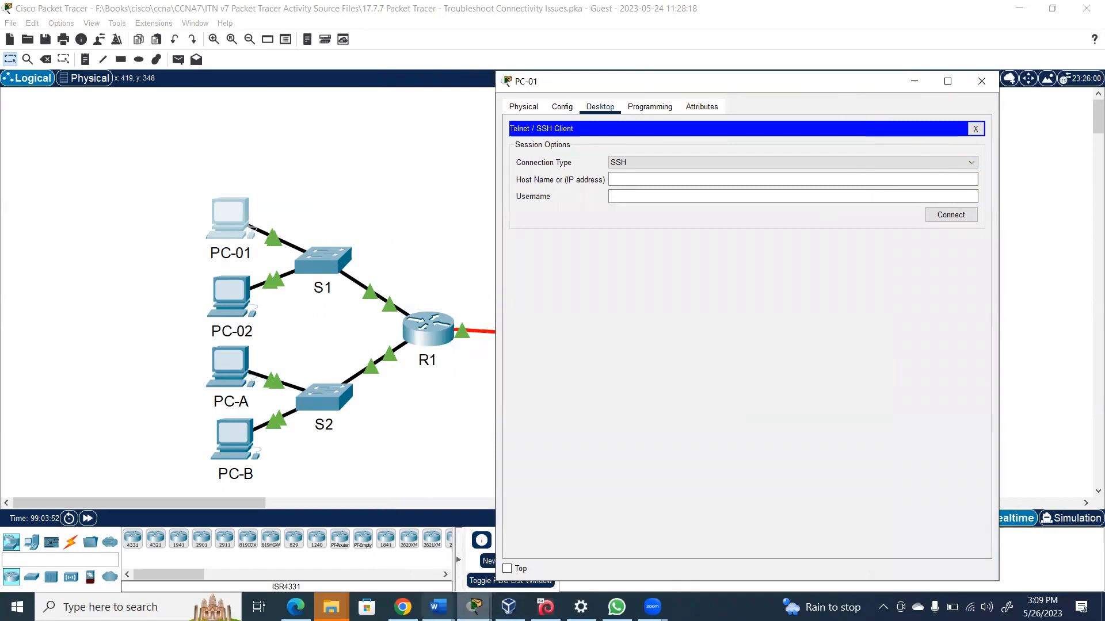
{"action": "mouse_move", "coordinate": [439, 607]}
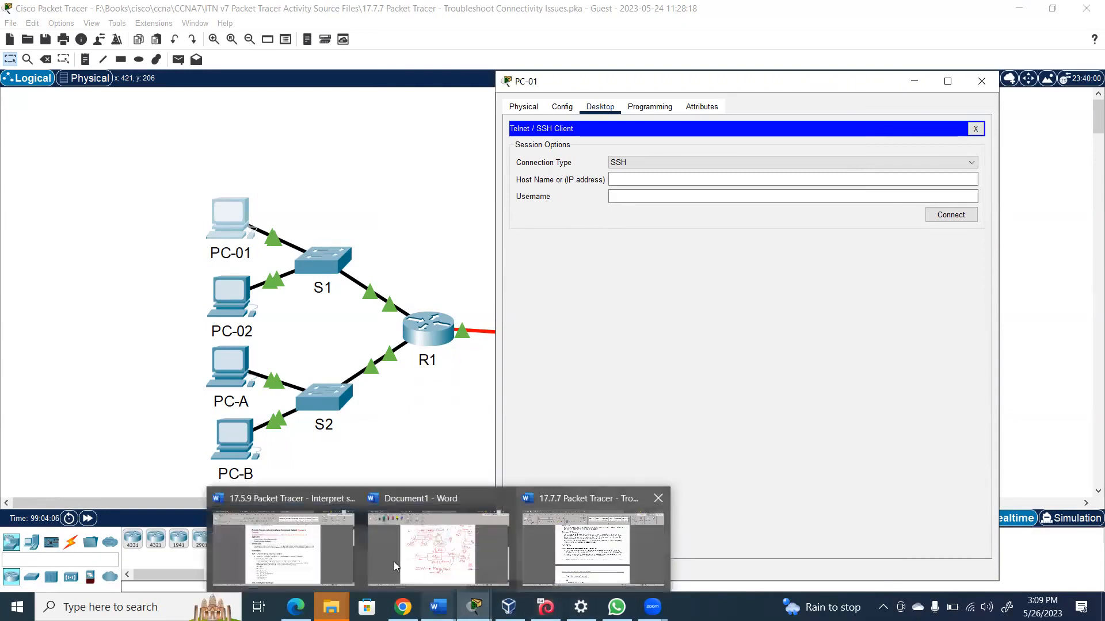
{"action": "left_click", "coordinate": [592, 538]}
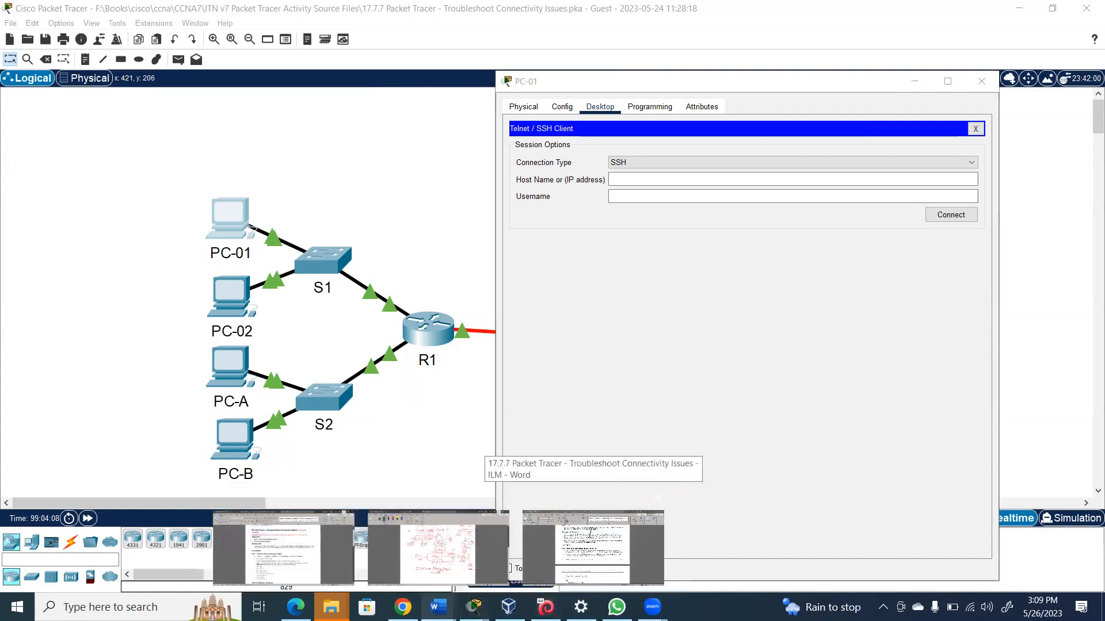
Check PC-01's addressing row (172.16.1.3, gateway 172.16.1.1), then return to Packet Tracer
{"action": "left_click_drag", "start_coordinate": [1087, 207], "coordinate": [1088, 170]}
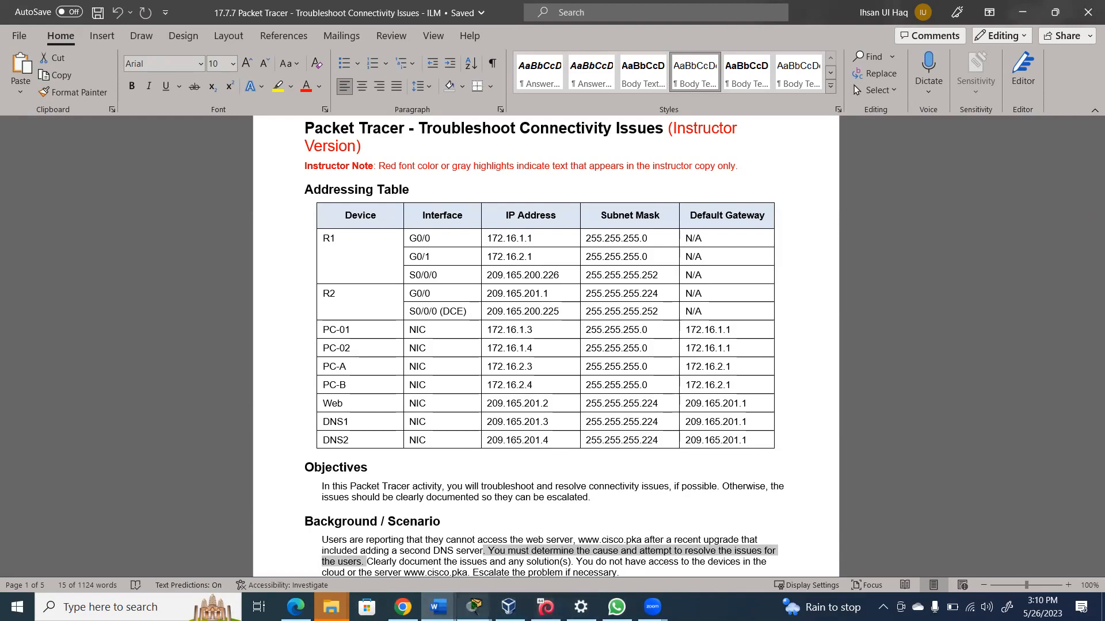
{"action": "mouse_move", "coordinate": [474, 607]}
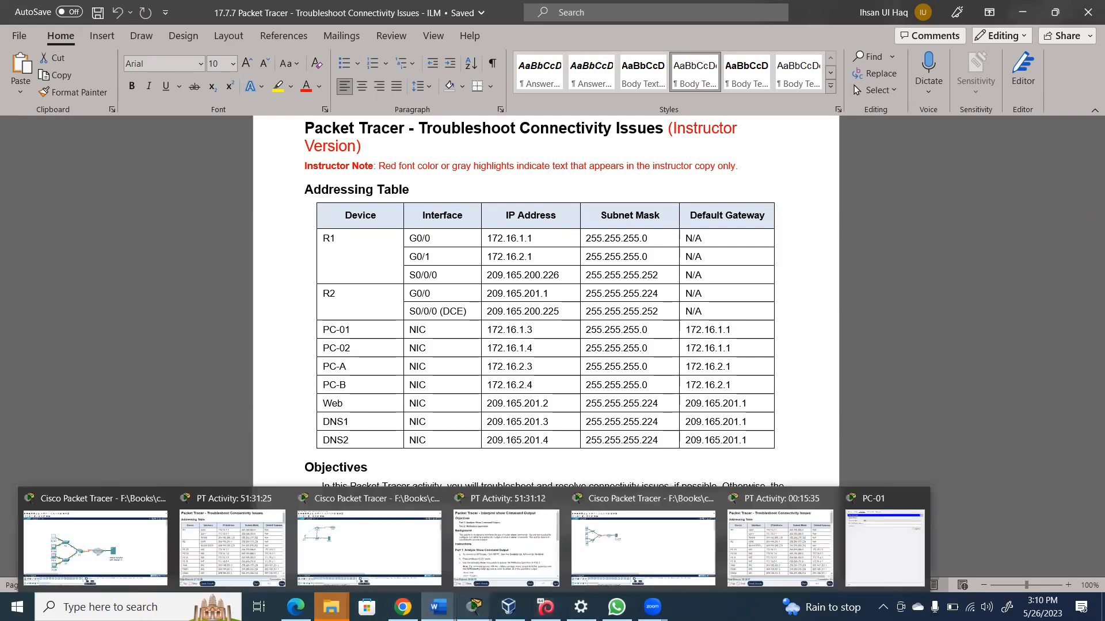
{"action": "left_click", "coordinate": [130, 539]}
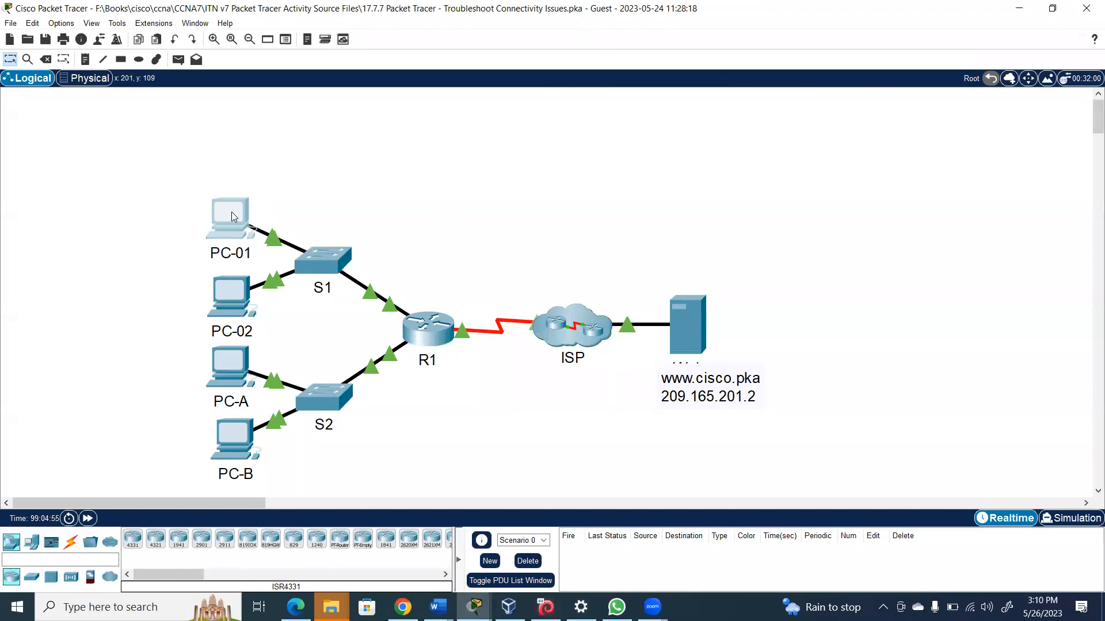
{"action": "mouse_move", "coordinate": [233, 217]}
{"action": "mouse_move", "coordinate": [407, 323]}
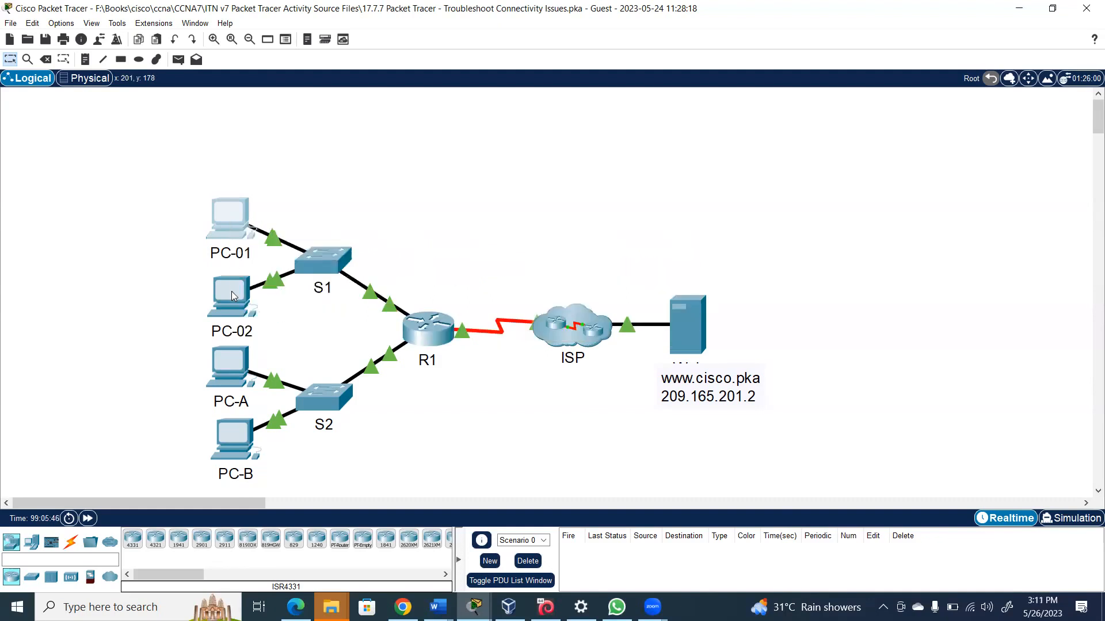
{"action": "mouse_move", "coordinate": [232, 295]}
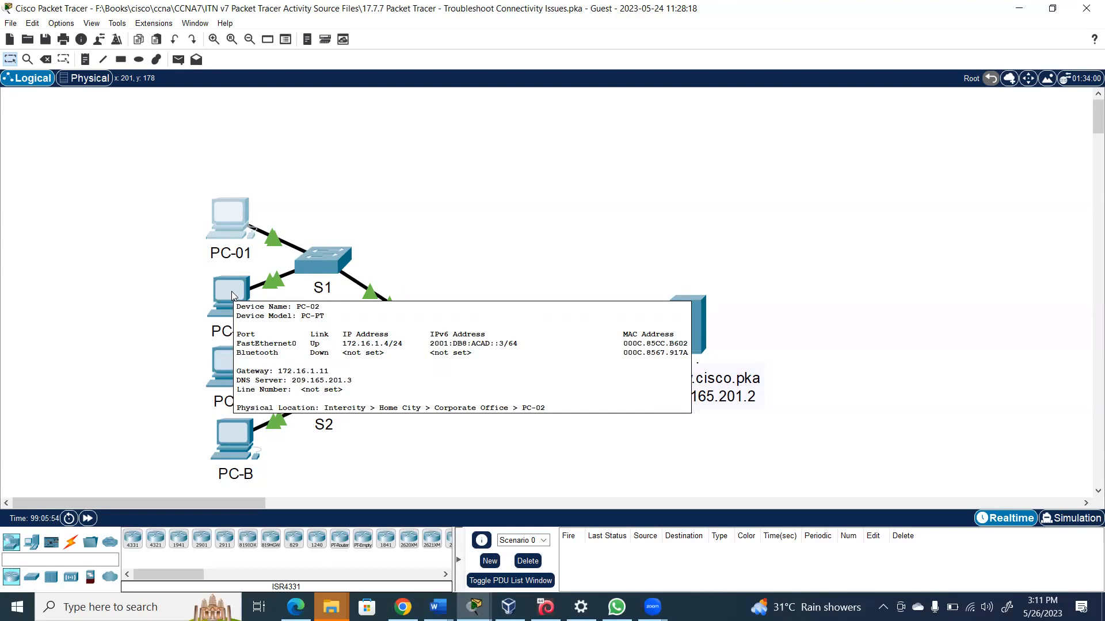
Look over PC-01's Telnet / SSH Client window, then close it
{"action": "left_click", "coordinate": [226, 225]}
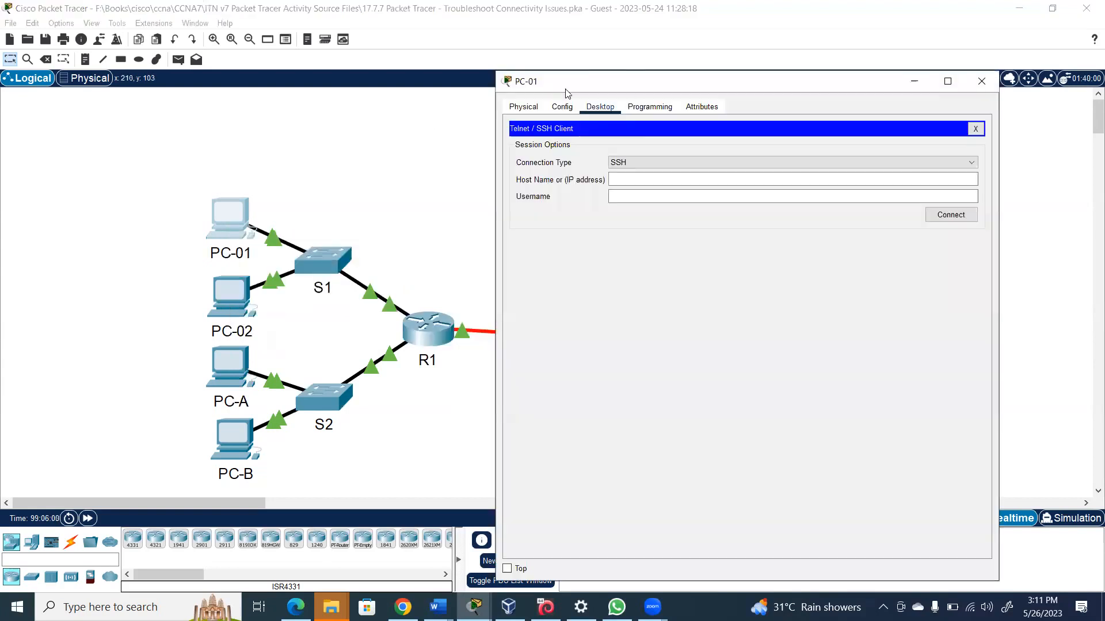
{"action": "left_click", "coordinate": [628, 178]}
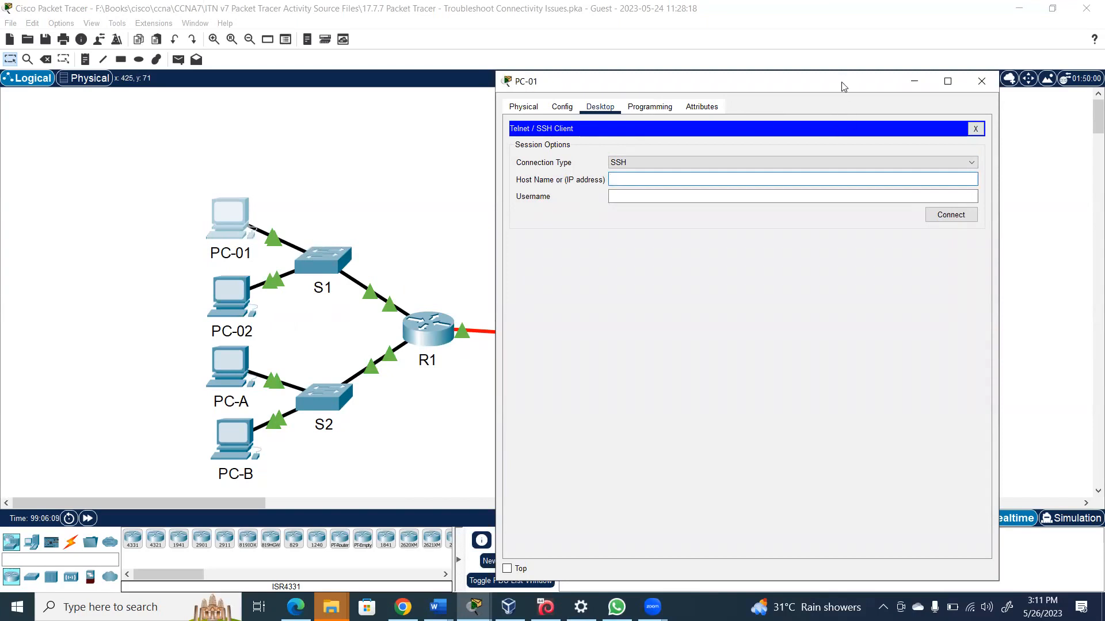
{"action": "left_click_drag", "start_coordinate": [843, 87], "coordinate": [768, 114]}
{"action": "left_click", "coordinate": [908, 113]}
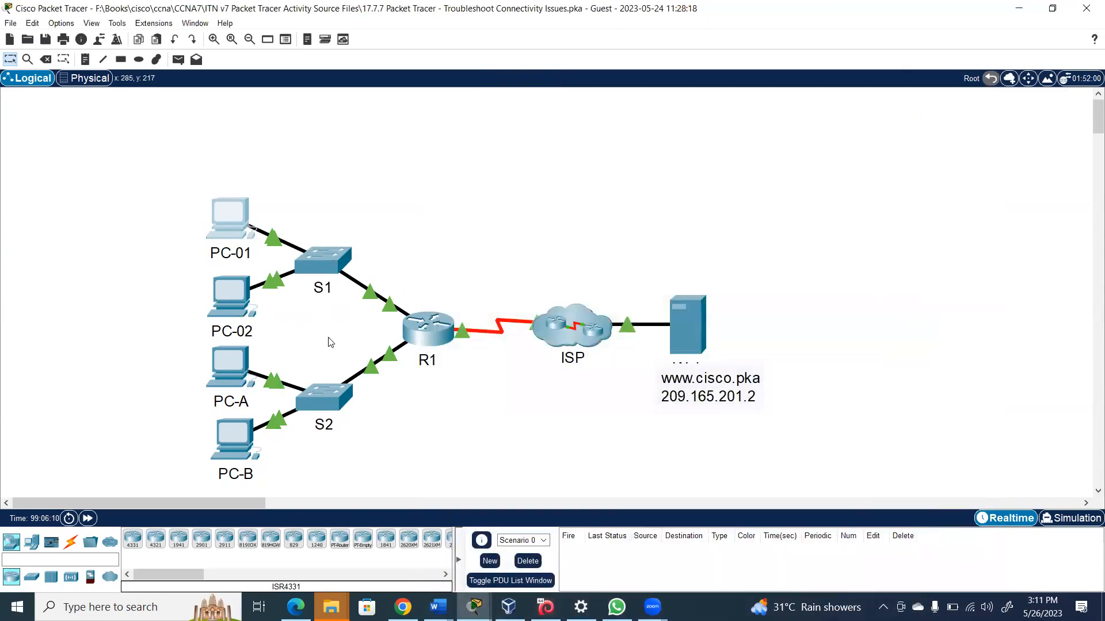
Open the Telnet / SSH Client on PC-02's Desktop
{"action": "left_click", "coordinate": [229, 301]}
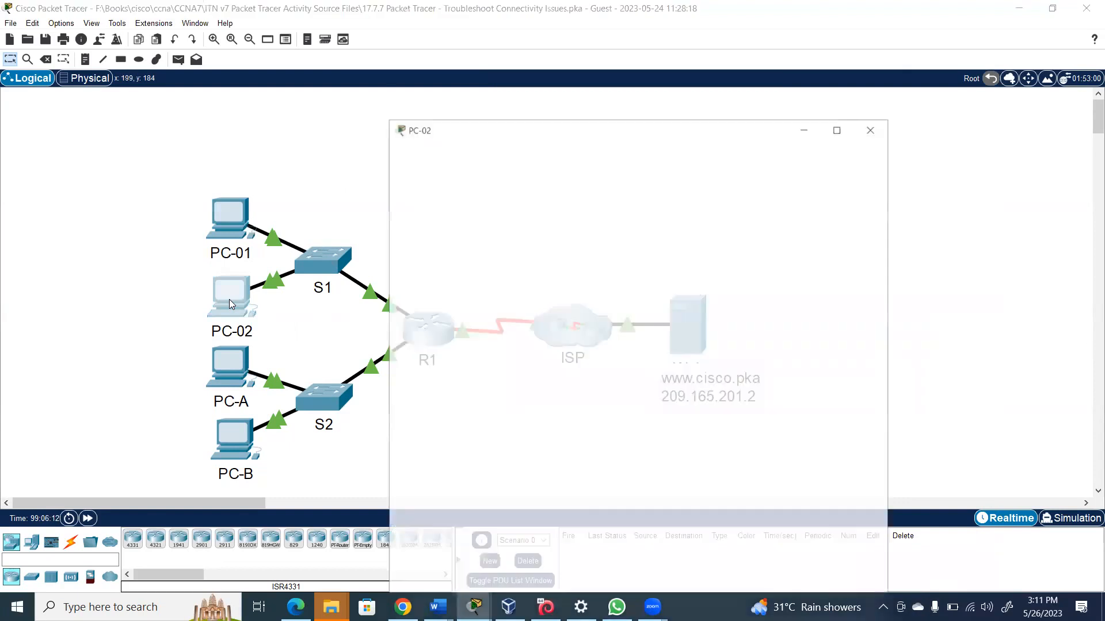
{"action": "left_click", "coordinate": [491, 117]}
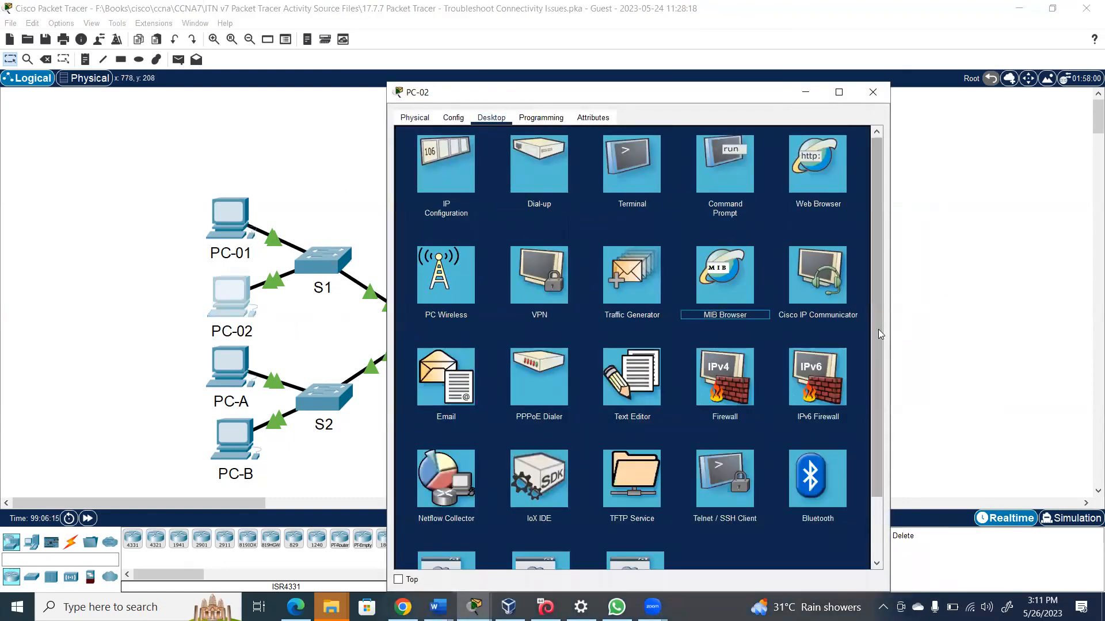
{"action": "scroll", "coordinate": [878, 333], "scroll_direction": "down", "scroll_amount": 3}
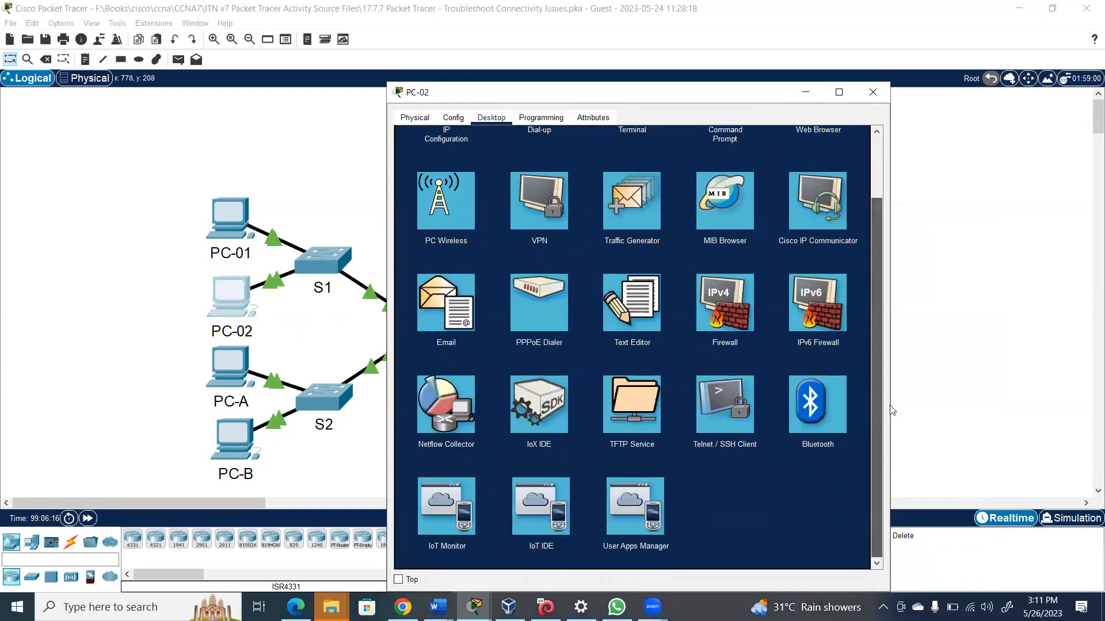
{"action": "left_click", "coordinate": [742, 410]}
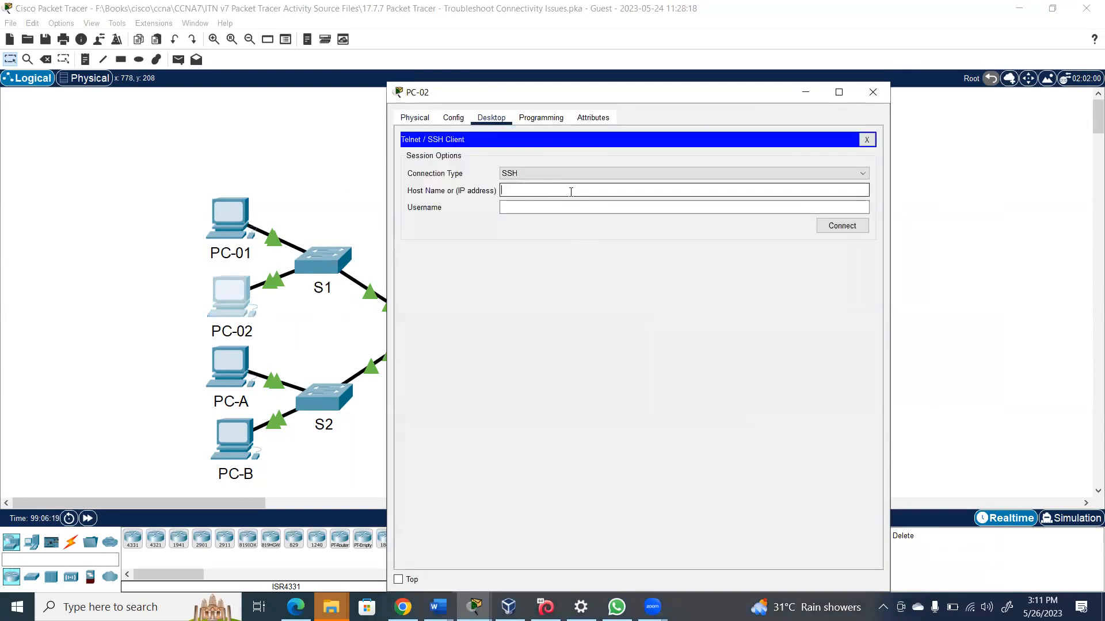
SSH to R1 at 172.16.1.1 with the admin username and password, then return to the topology
{"action": "type", "text": "172.16.1.1"}
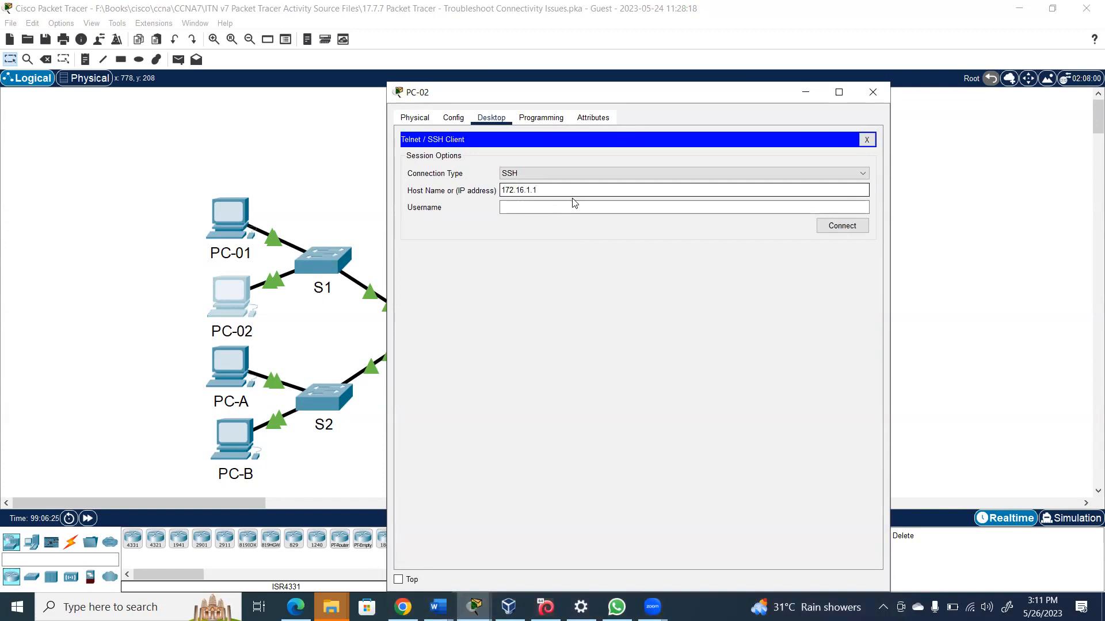
{"action": "left_click", "coordinate": [572, 204]}
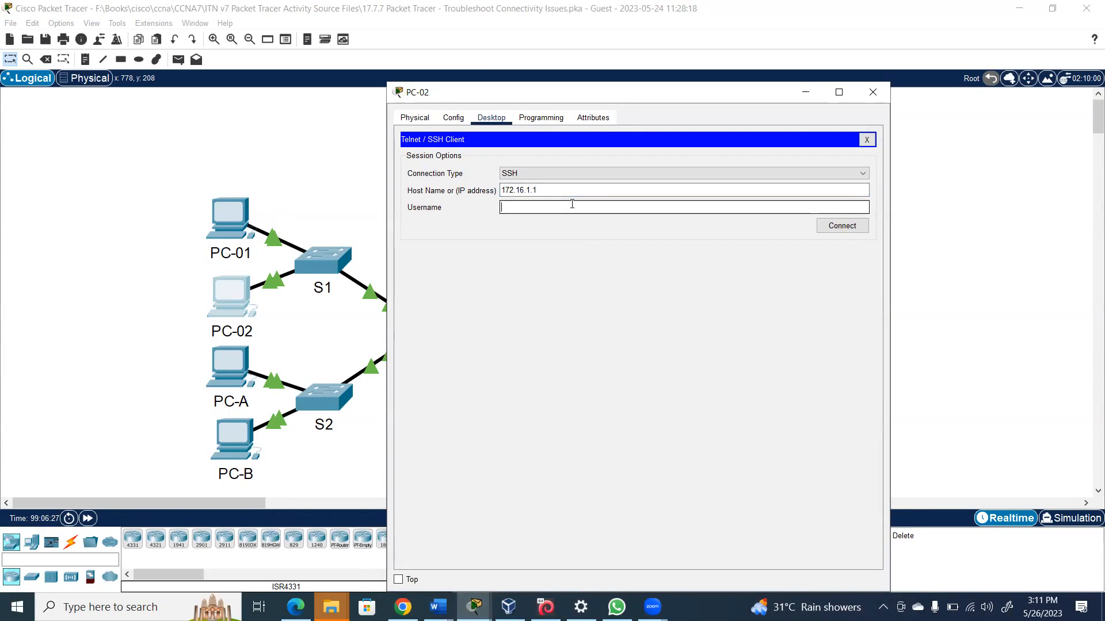
{"action": "type", "text": "Admin01"}
{"action": "left_click", "coordinate": [850, 227]}
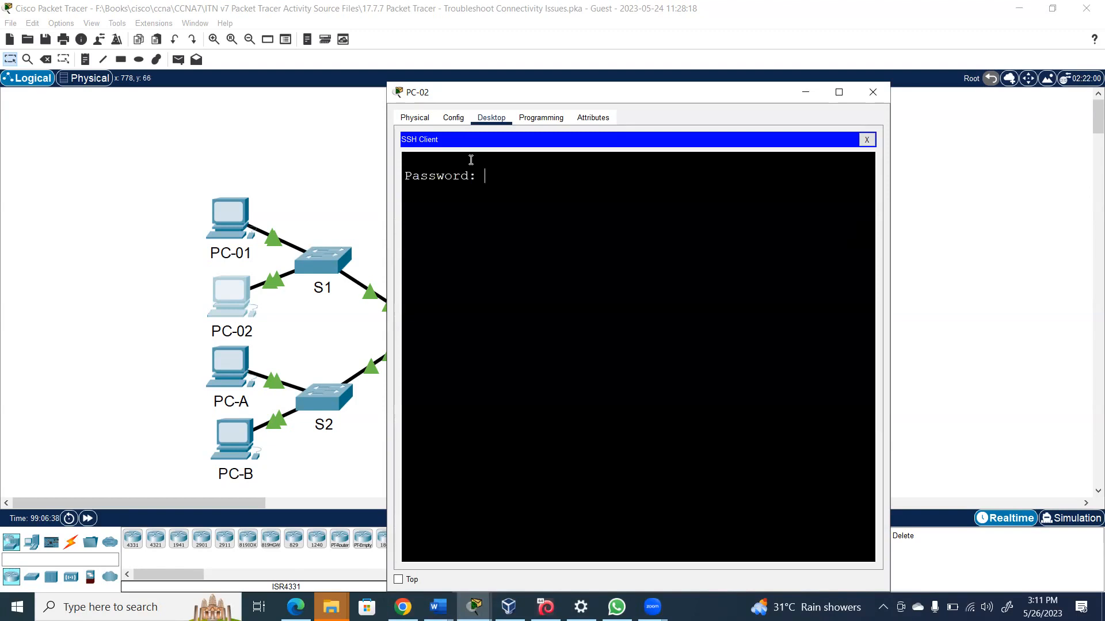
{"action": "key", "text": "Return"}
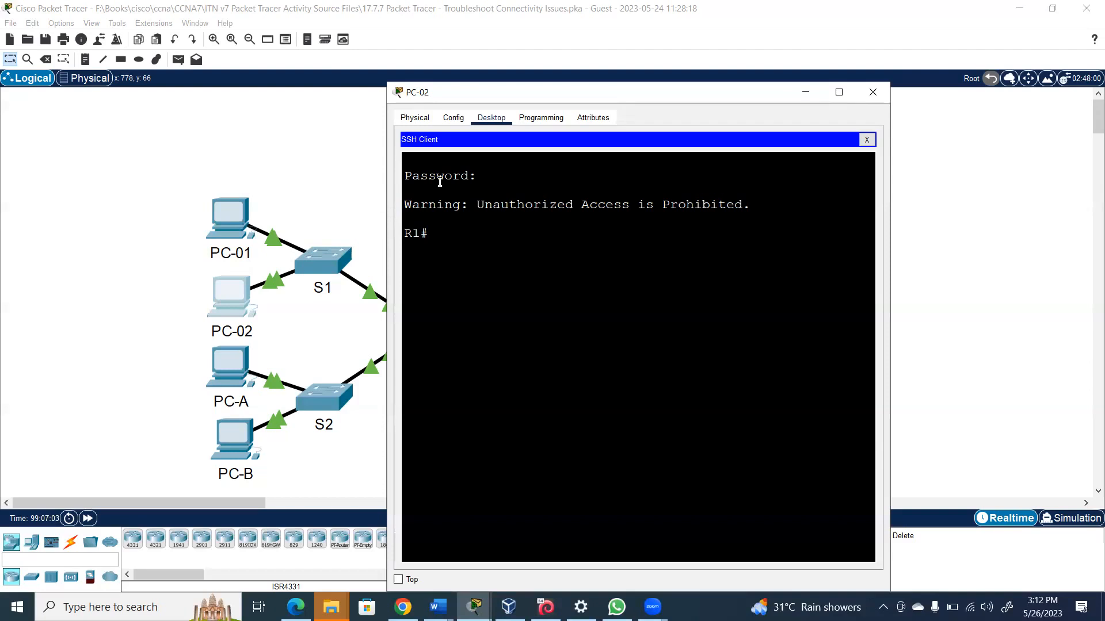
{"action": "left_click", "coordinate": [279, 152]}
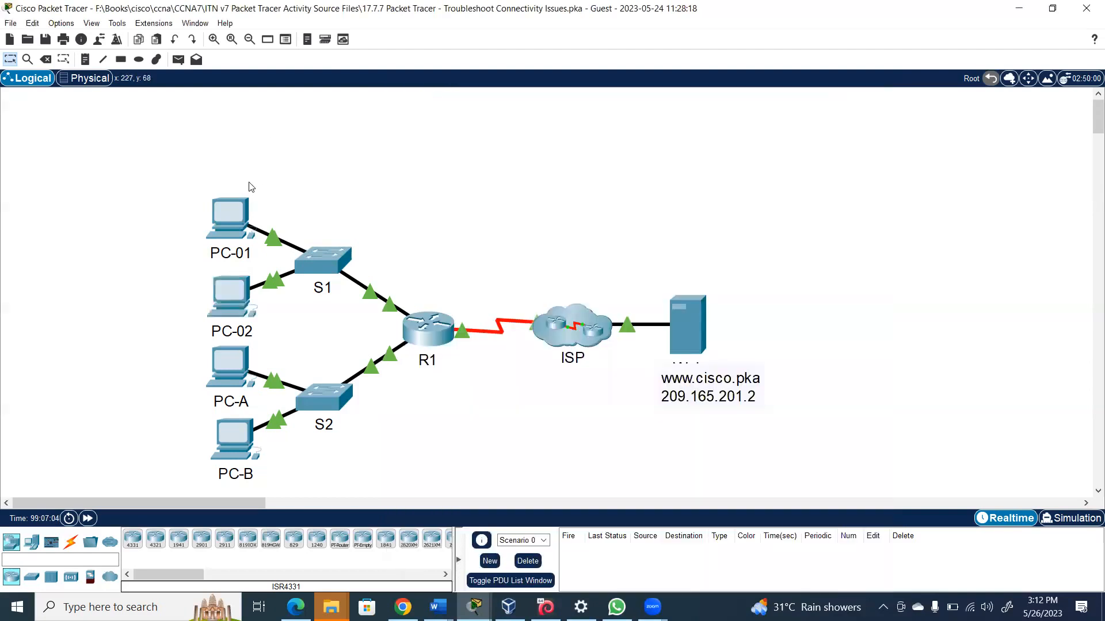
Run ipconfig /all on PC-01, spot the wrong 172.168.1.3 address, and open IP Configuration
{"action": "left_click", "coordinate": [236, 212]}
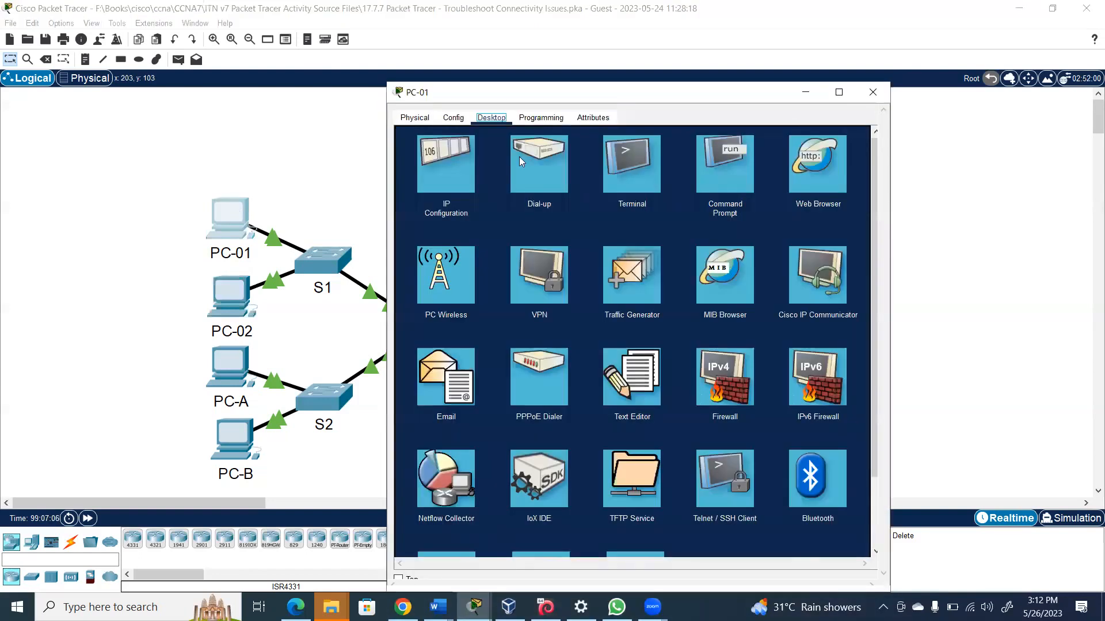
{"action": "left_click", "coordinate": [720, 182]}
{"action": "type", "text": "i"}
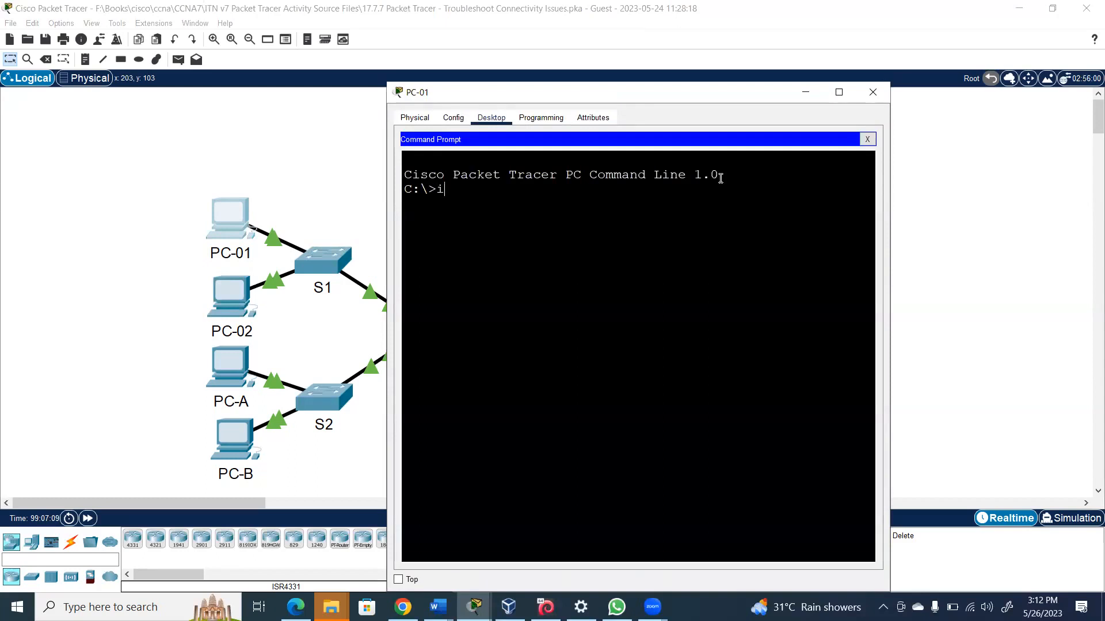
{"action": "type", "text": "pconfig /all"}
{"action": "key", "text": "Return"}
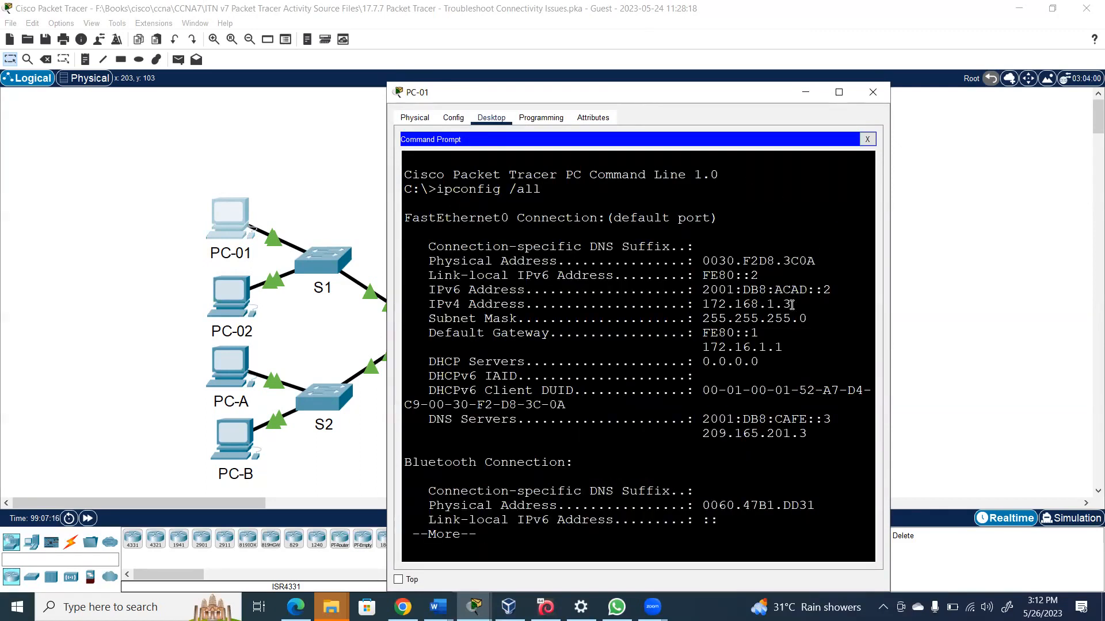
{"action": "left_click_drag", "start_coordinate": [759, 303], "coordinate": [738, 305]}
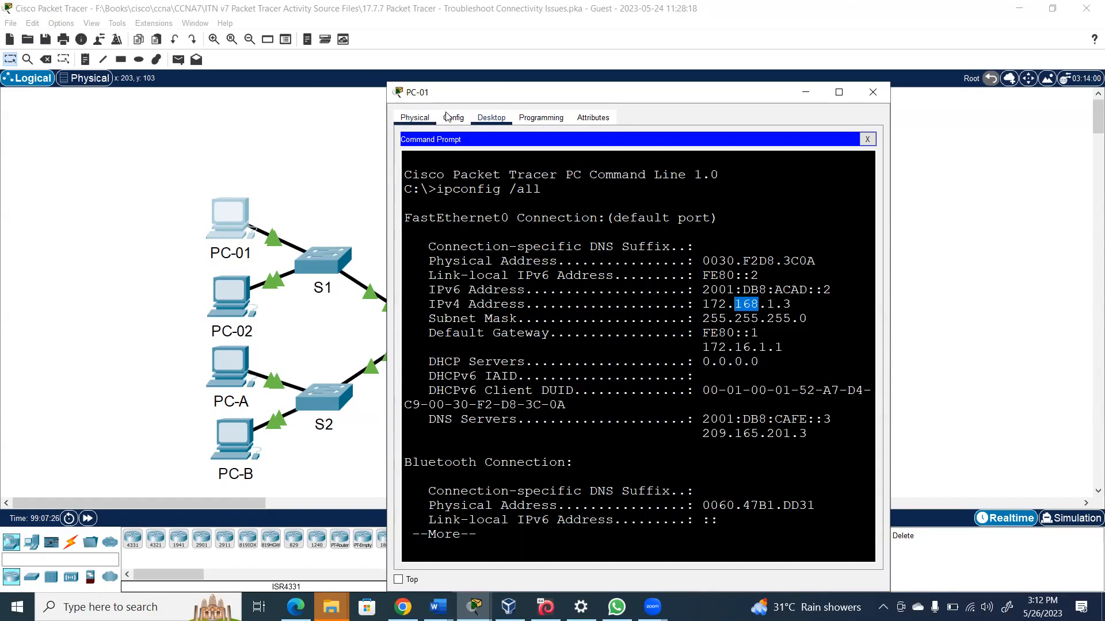
{"action": "left_click", "coordinate": [867, 140]}
{"action": "left_click", "coordinate": [468, 148]}
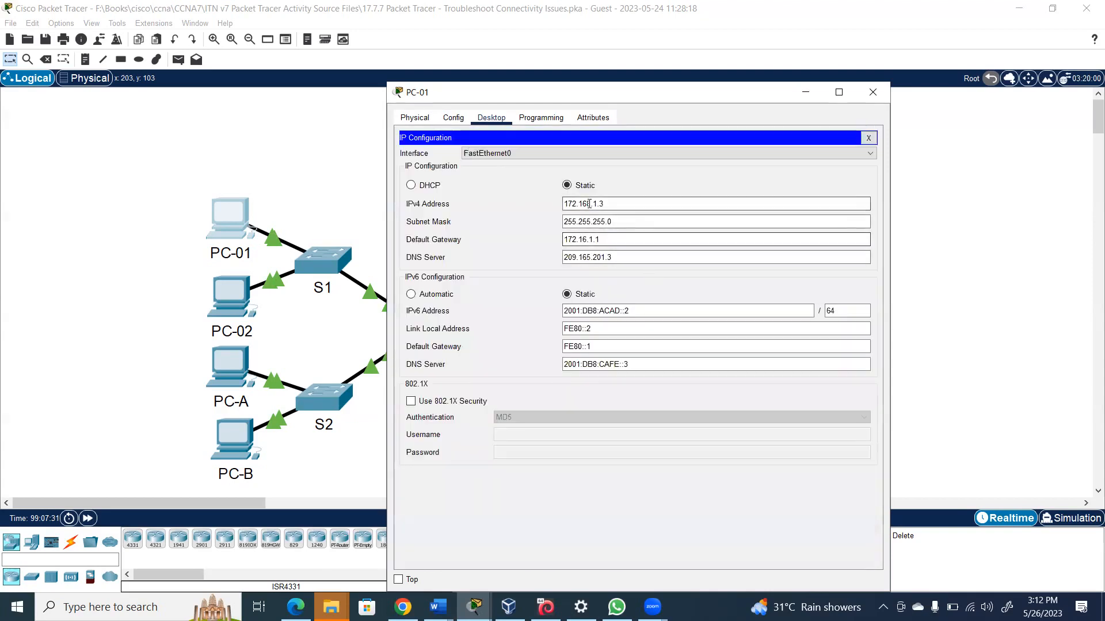
Change PC-01's IPv4 address from 172.168.1.3 to 172.16.1.3 and close its window
{"action": "left_click", "coordinate": [589, 204]}
{"action": "key", "text": "BackSpace"}
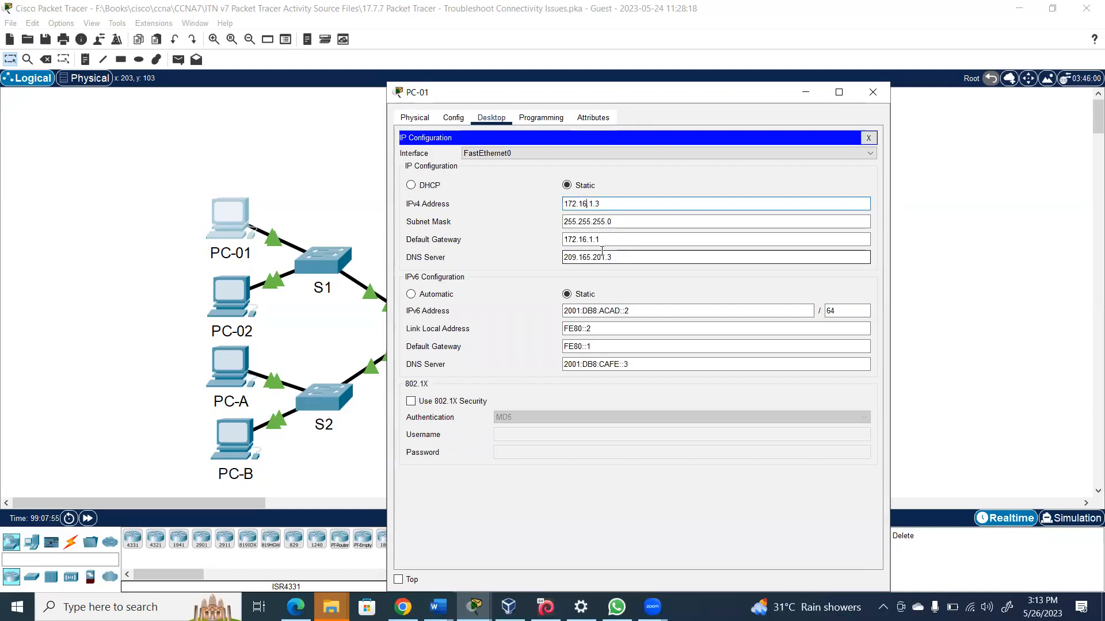
{"action": "left_click", "coordinate": [874, 94]}
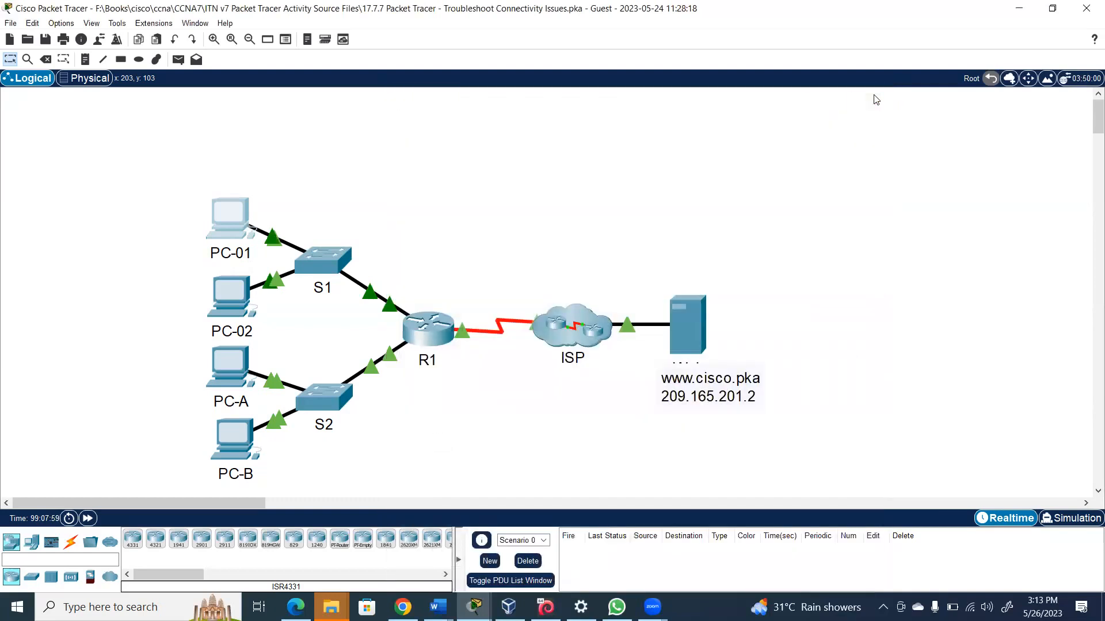
Open PC-01's command prompt, finish the ipconfig output, and ping 172.16.1.3
{"action": "left_click", "coordinate": [229, 230]}
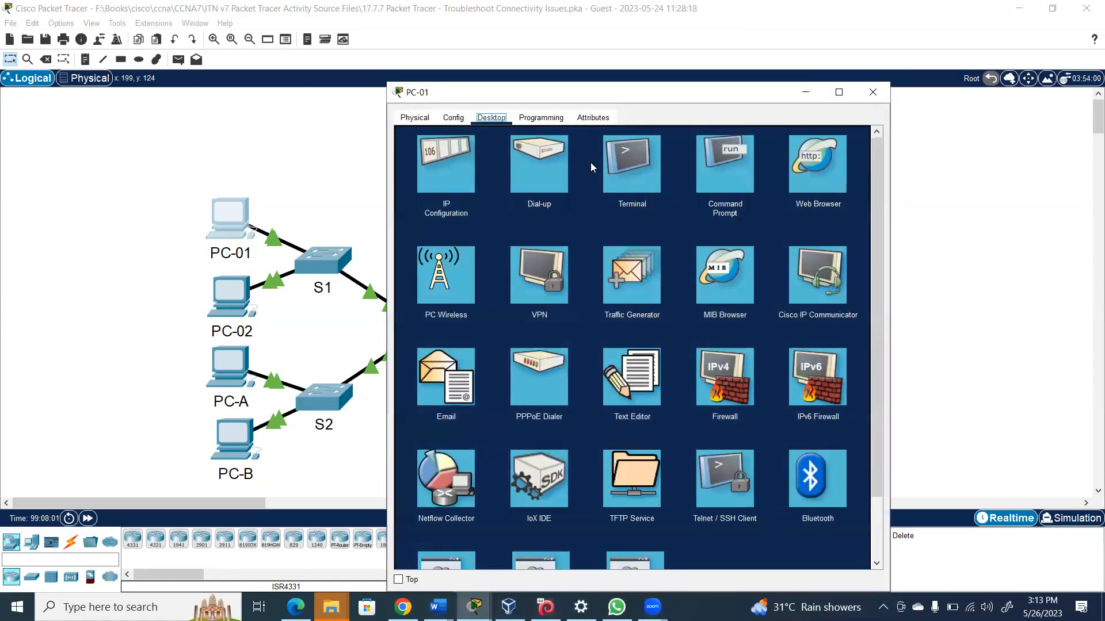
{"action": "left_click", "coordinate": [716, 162]}
{"action": "key", "text": "space"}
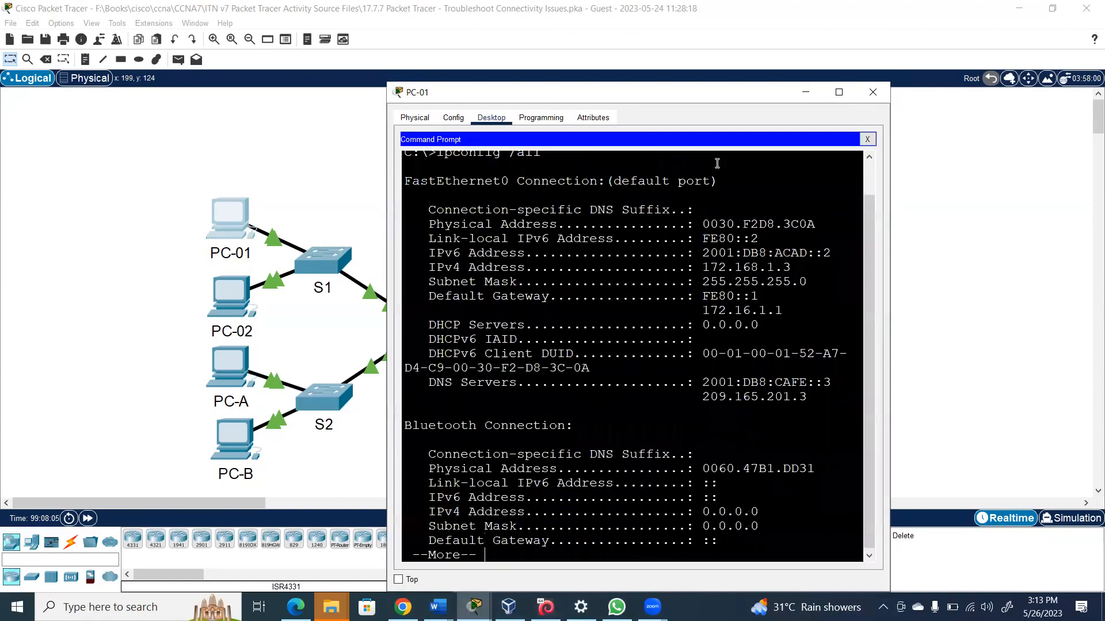
{"action": "type", "text": "ping"}
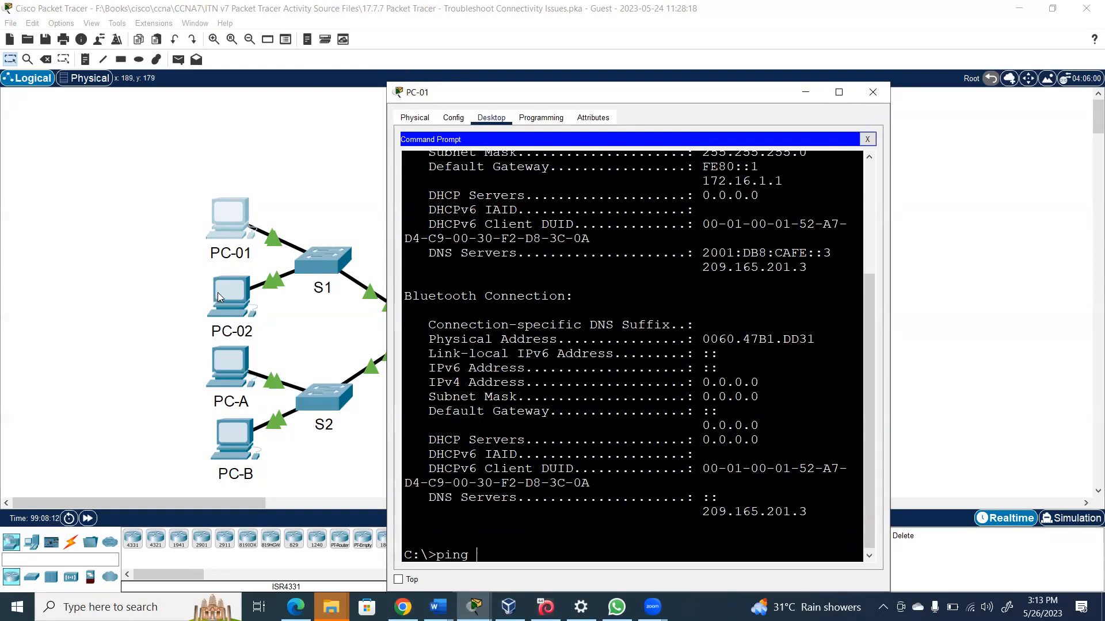
{"action": "type", "text": " 172.16.1.3"}
{"action": "key", "text": "Return"}
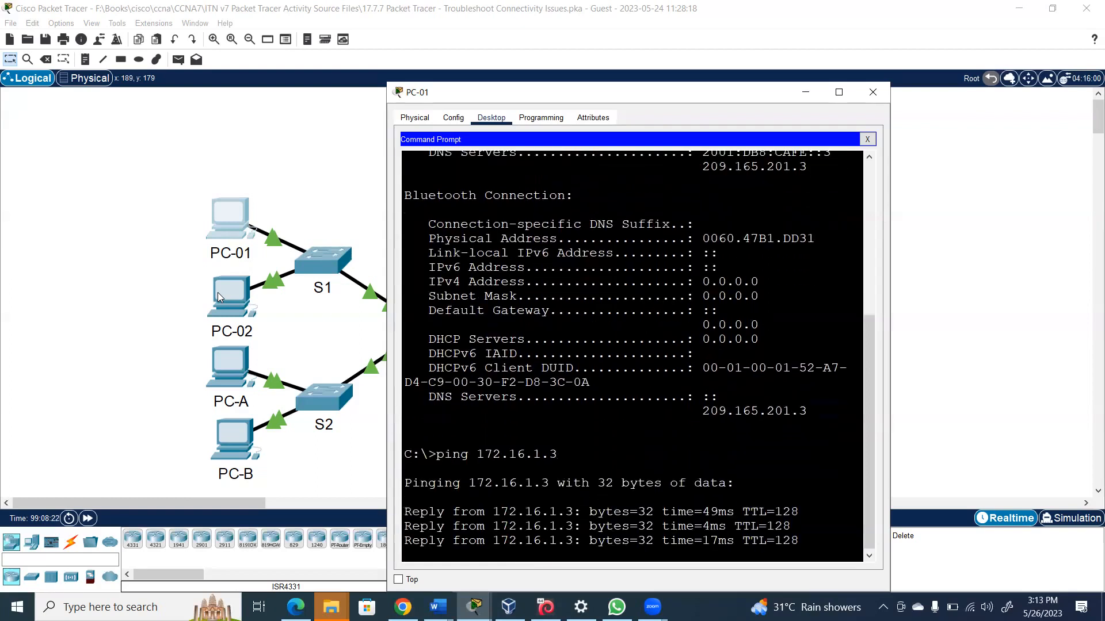
Ping 172.16.1.4 and gateway 172.16.1.1 from PC-01 by editing the recalled command
{"action": "key", "text": "Up"}
{"action": "key", "text": "BackSpace"}
{"action": "type", "text": "4"}
{"action": "key", "text": "Return"}
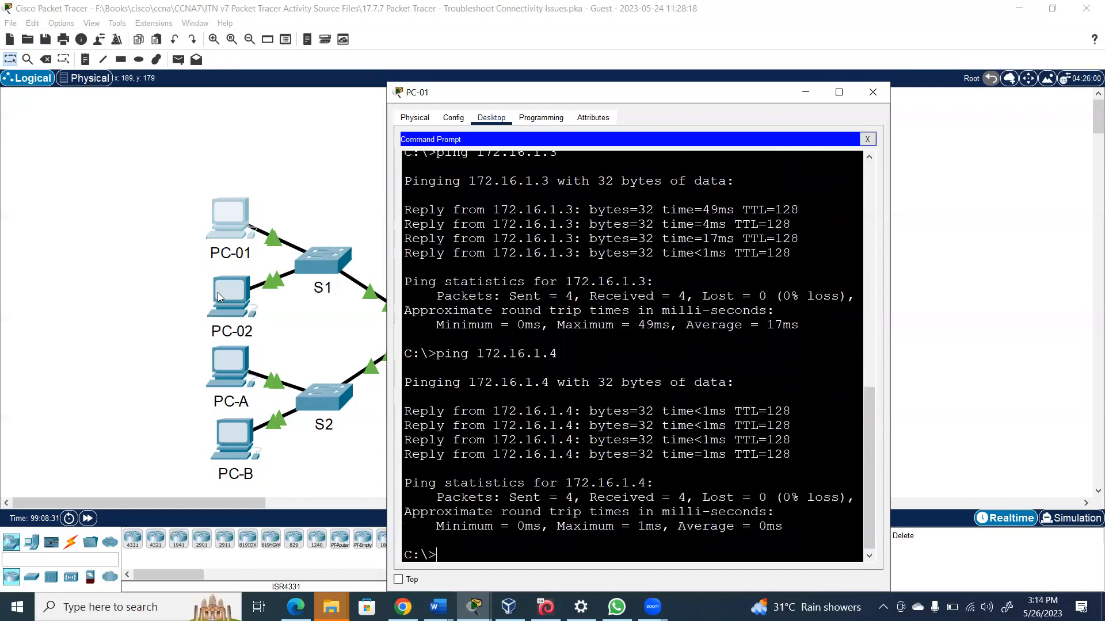
{"action": "key", "text": "Up"}
{"action": "key", "text": "BackSpace"}
{"action": "key", "text": "Return"}
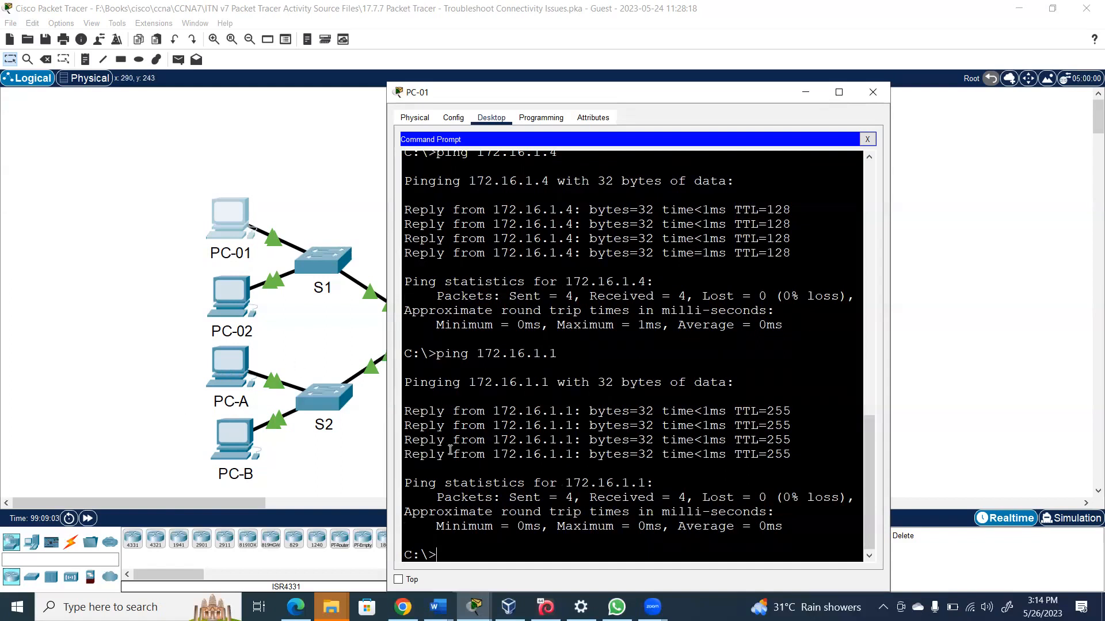
Ping 172.16.2.3 and 172.16.2.4 from PC-01; both fail with destination host unreachable
{"action": "key", "text": "Up"}
{"action": "key", "text": "BackSpace"}
{"action": "key", "text": "BackSpace"}
{"action": "key", "text": "BackSpace"}
{"action": "type", "text": "3"}
{"action": "key", "text": "Return"}
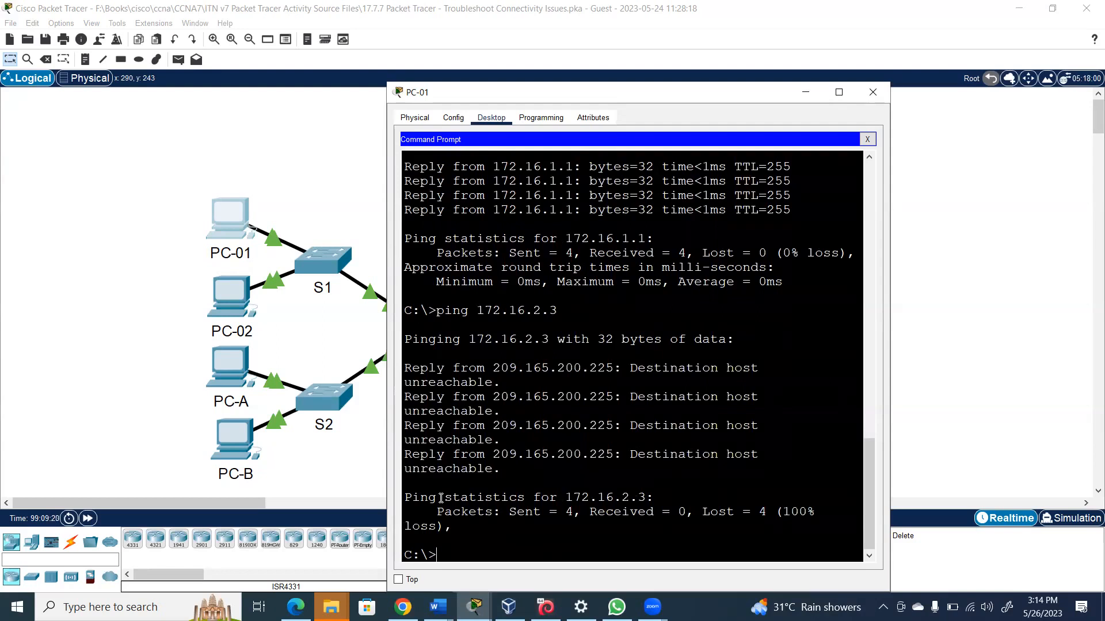
{"action": "key", "text": "Up"}
{"action": "key", "text": "BackSpace"}
{"action": "type", "text": "4"}
{"action": "key", "text": "Return"}
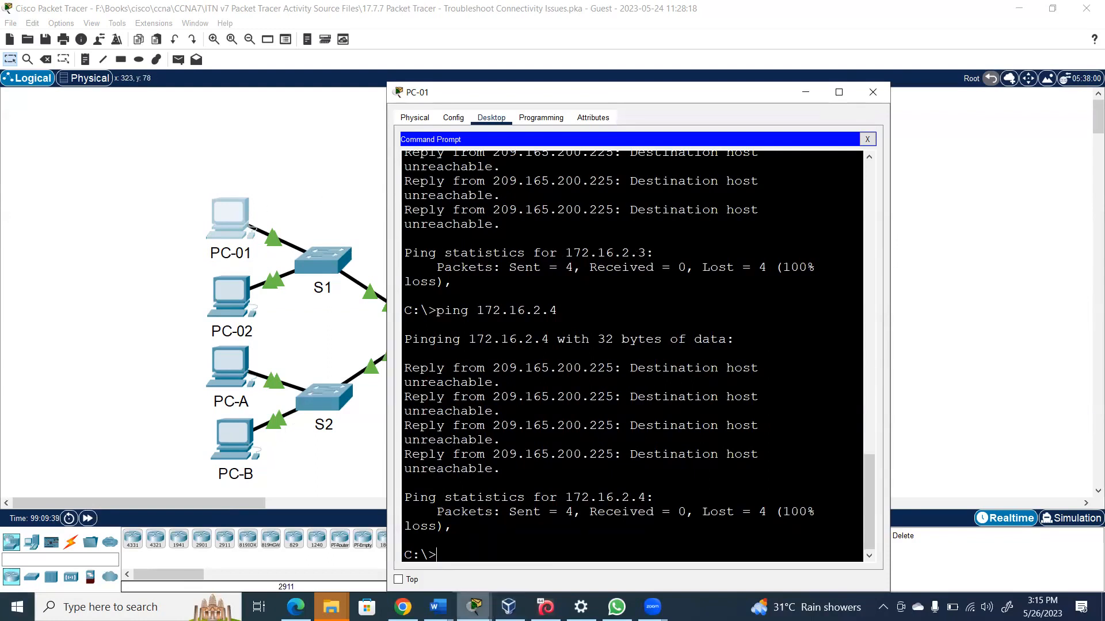
{"action": "mouse_move", "coordinate": [474, 607]}
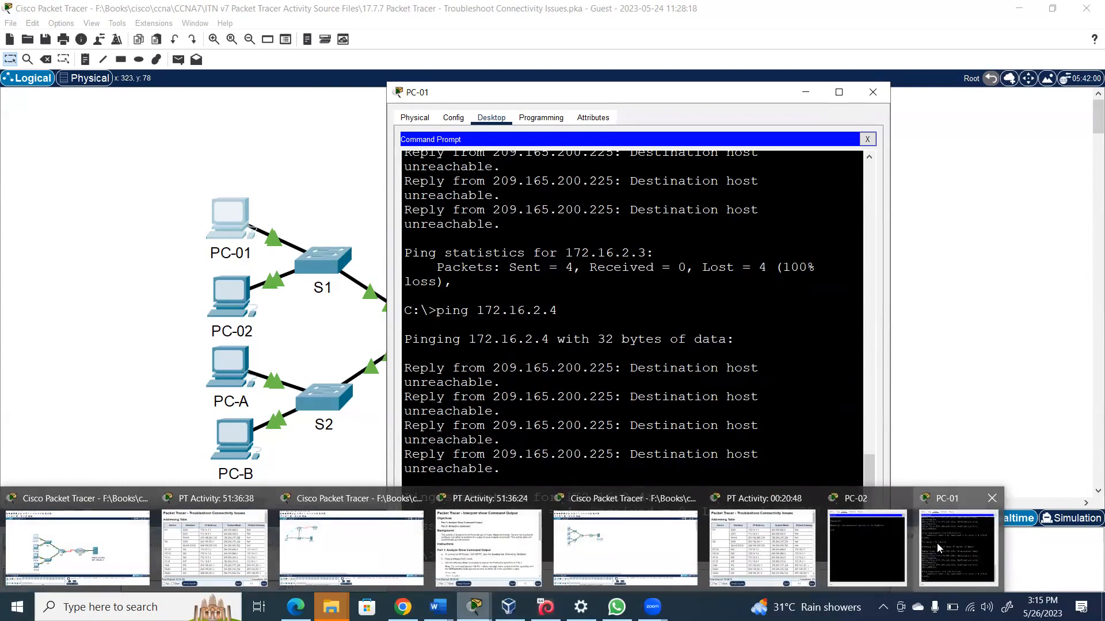
Run show ip interface brief on R1 from PC-02's SSH session and highlight G0/1's 172.16.3.1
{"action": "left_click", "coordinate": [886, 541]}
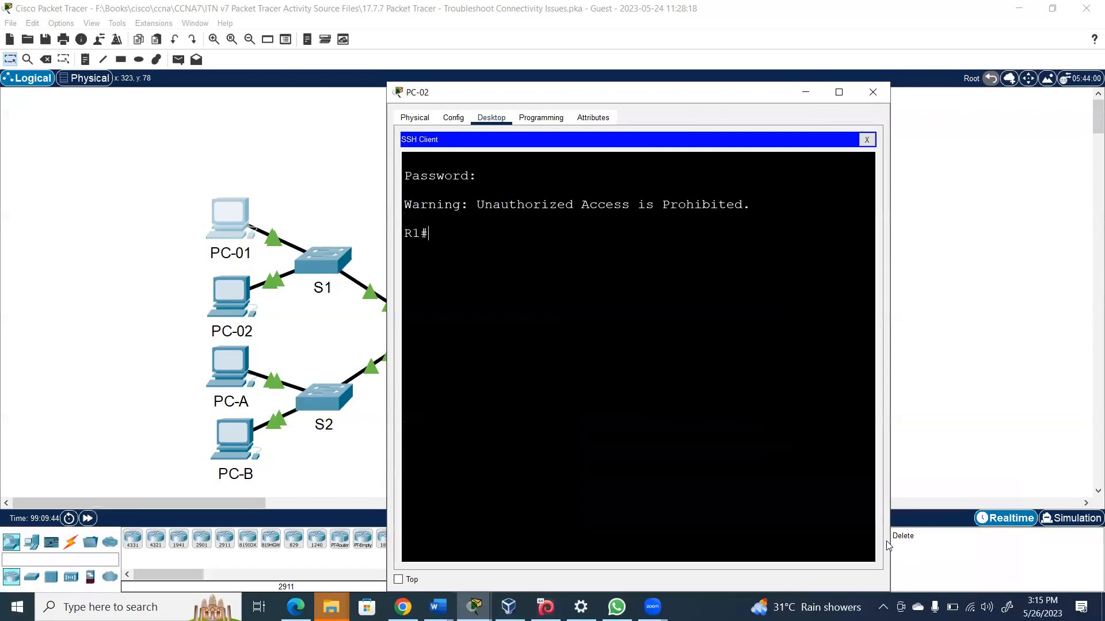
{"action": "type", "text": "show ip inter br"}
{"action": "key", "text": "Return"}
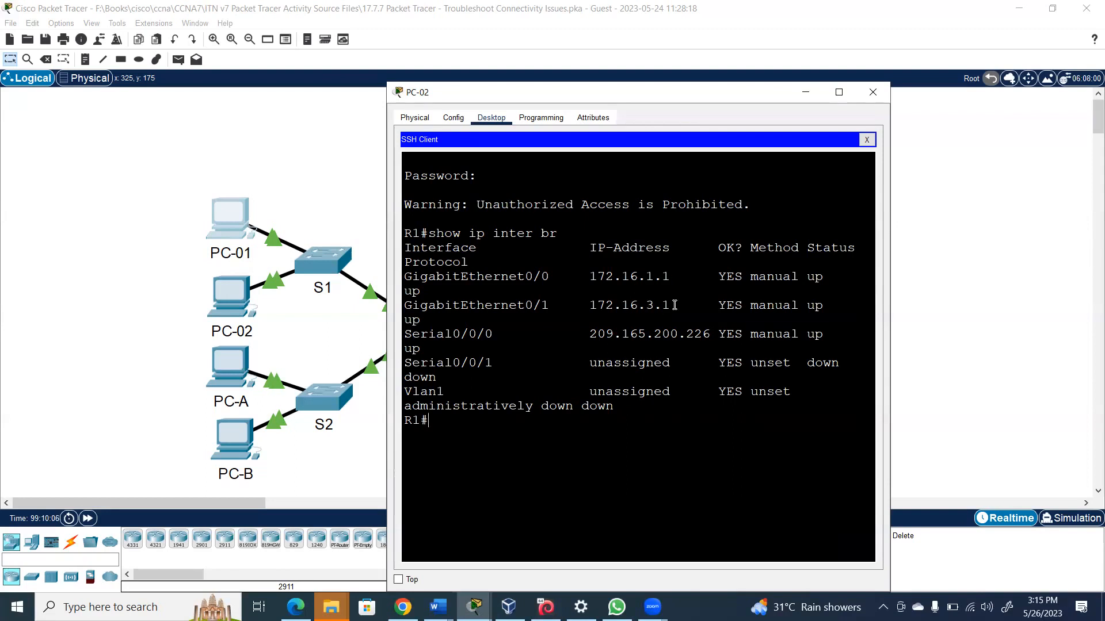
{"action": "right_click", "coordinate": [617, 308]}
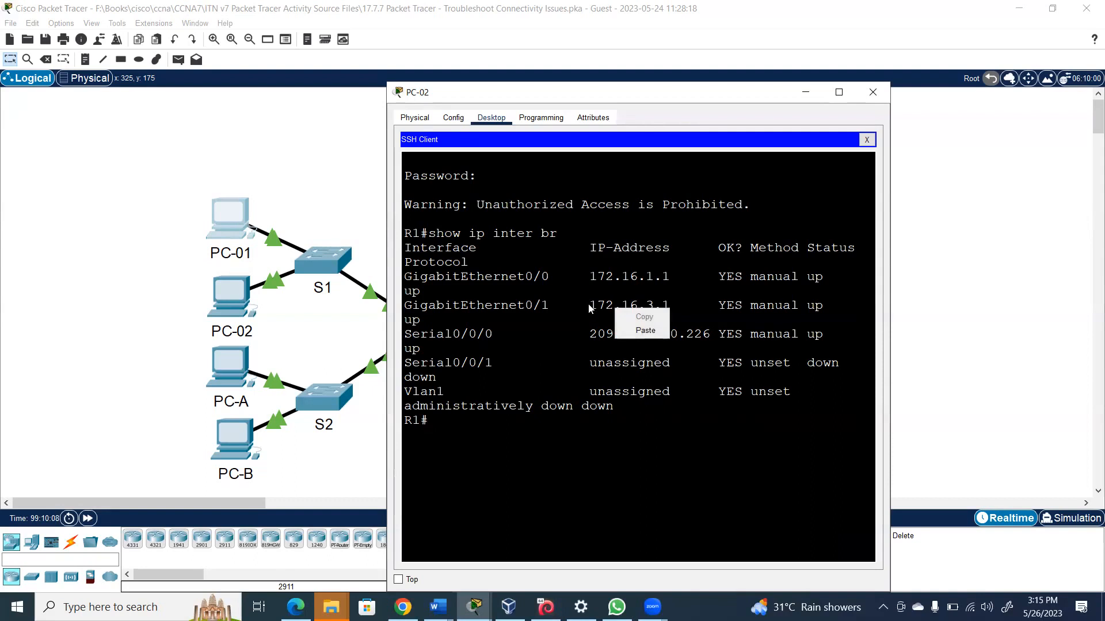
{"action": "left_click", "coordinate": [590, 305]}
{"action": "left_click_drag", "start_coordinate": [590, 305], "coordinate": [670, 305]}
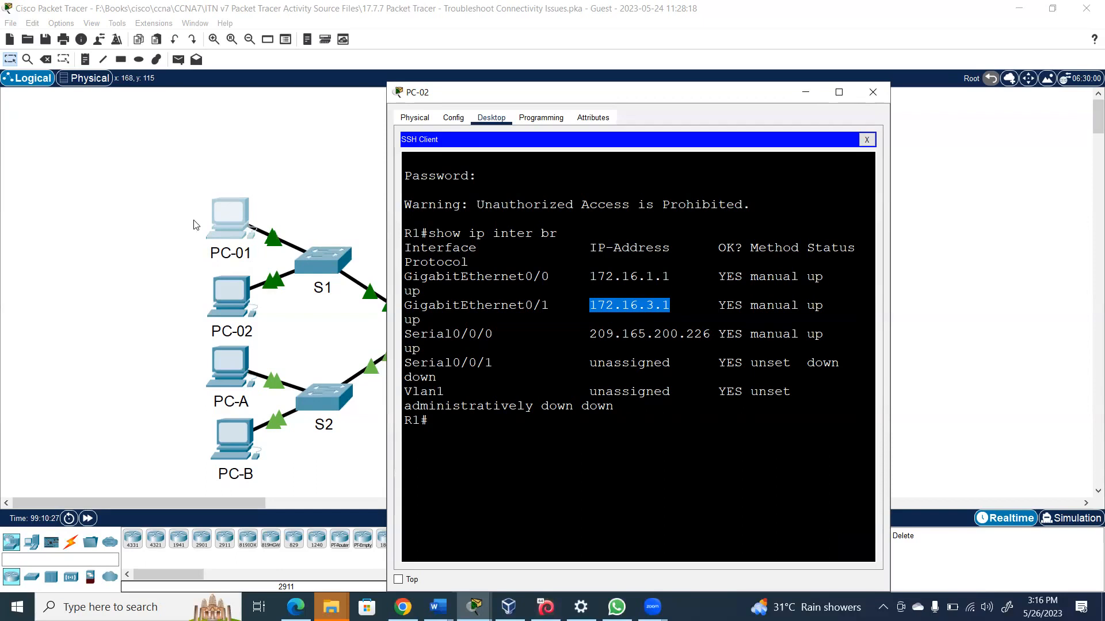
{"action": "left_click", "coordinate": [85, 60]}
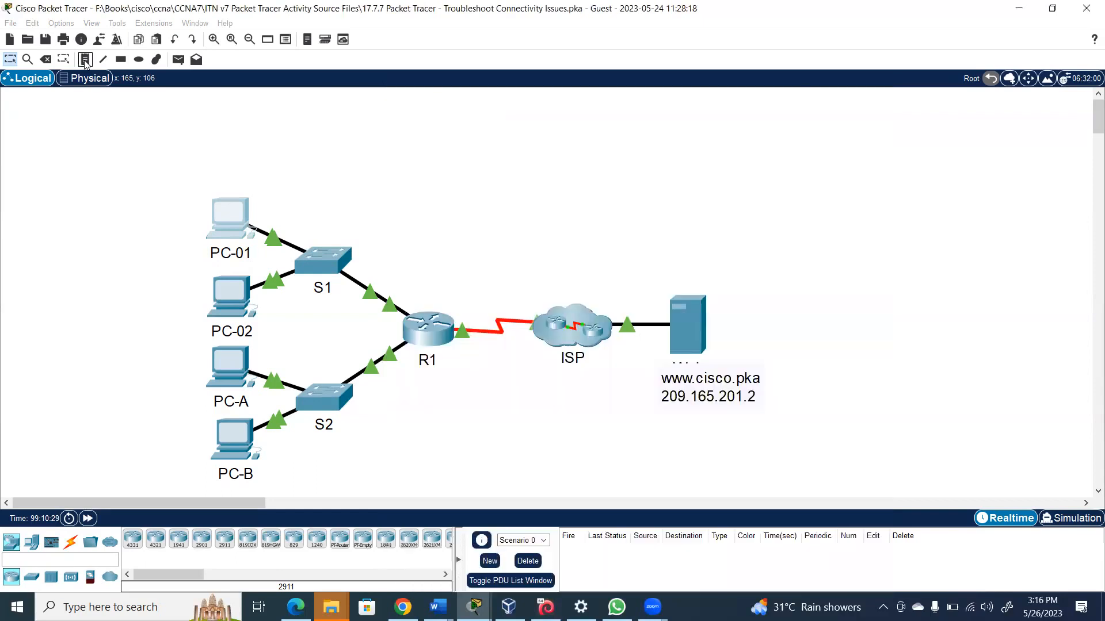
Add notes 172.16.2.0/24 below S2, 172.16.1.0/24 by S1, and 209.165.201.0/27 on the R1–ISP link
{"action": "left_click", "coordinate": [292, 451]}
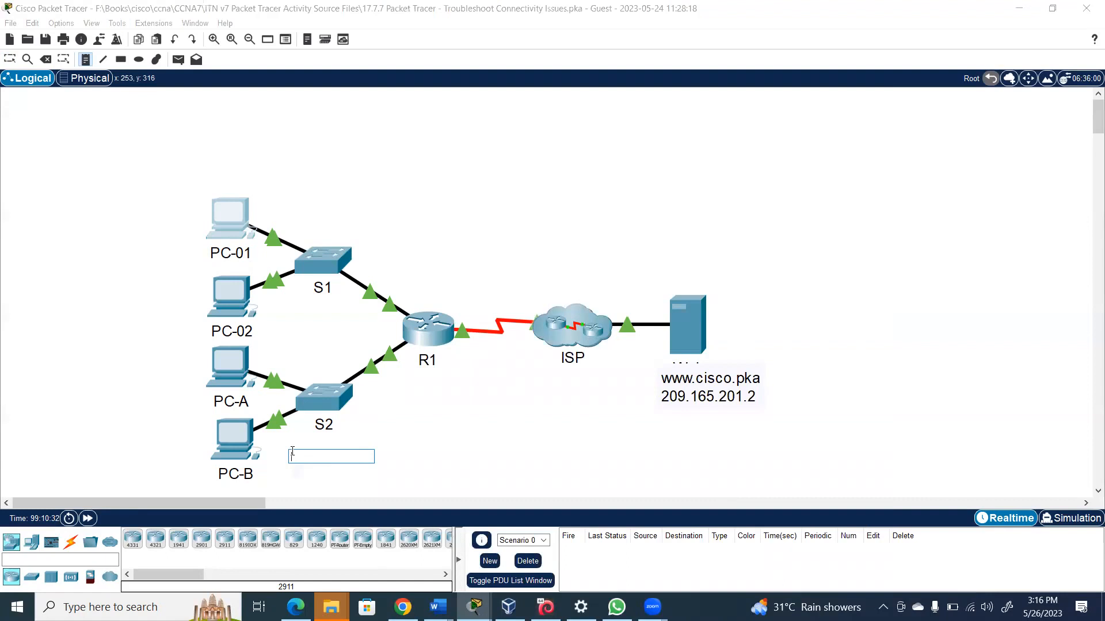
{"action": "type", "text": "172.16.2.0/24"}
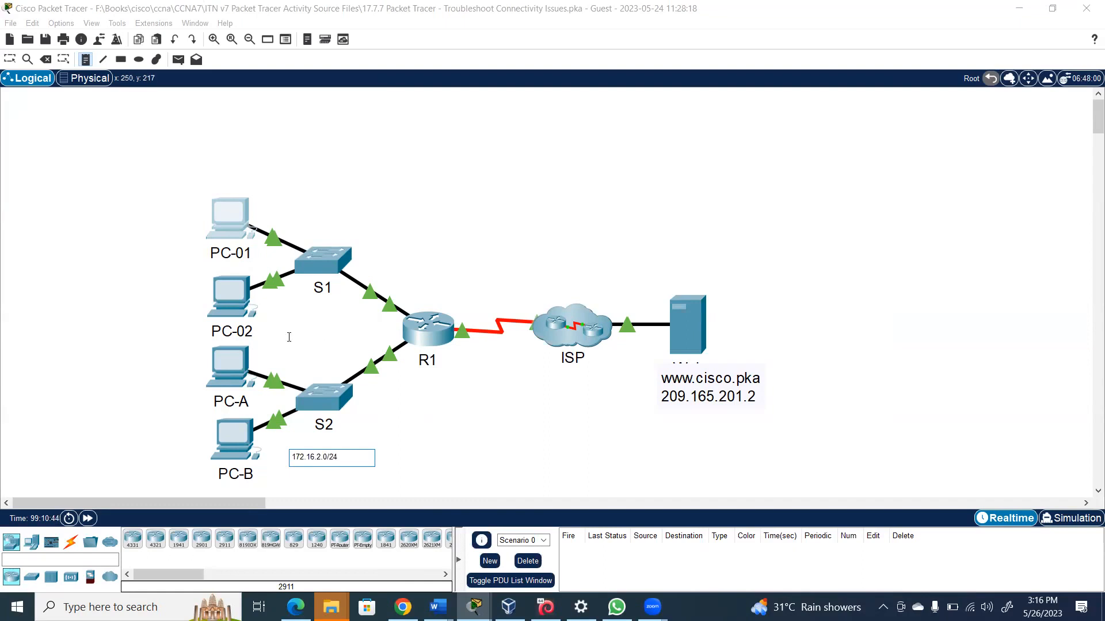
{"action": "left_click", "coordinate": [281, 206]}
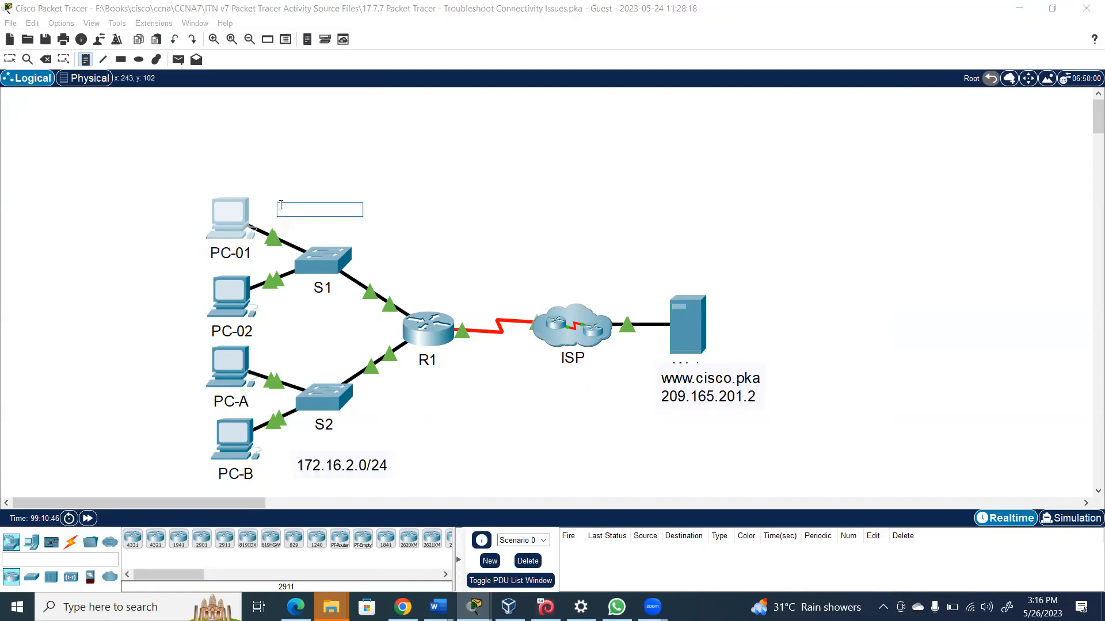
{"action": "type", "text": "172.16.1.0/24"}
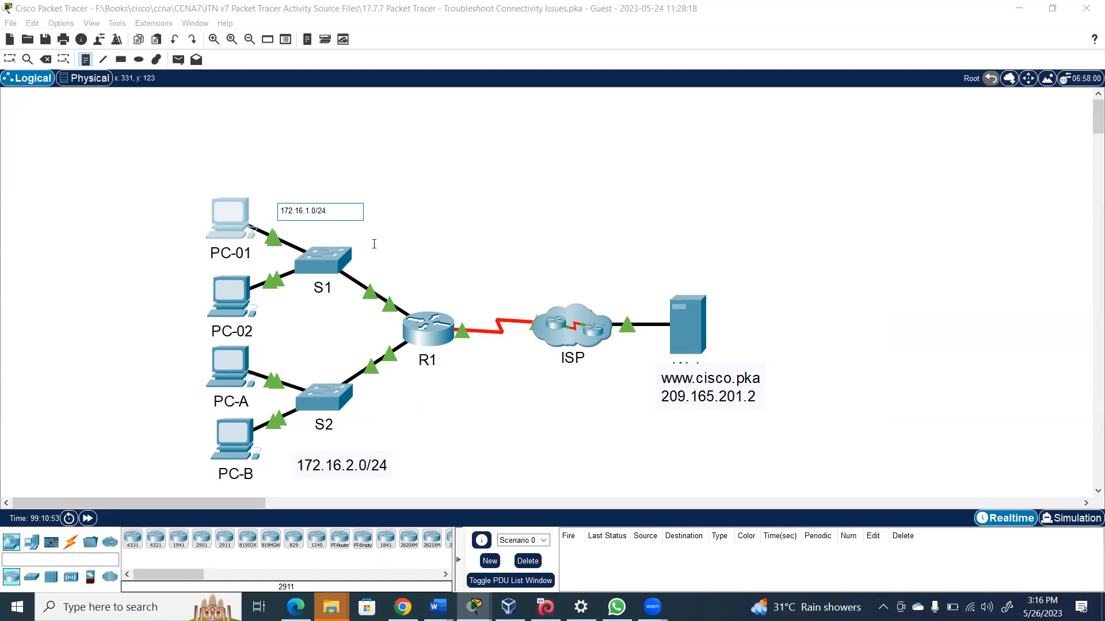
{"action": "left_click", "coordinate": [473, 292]}
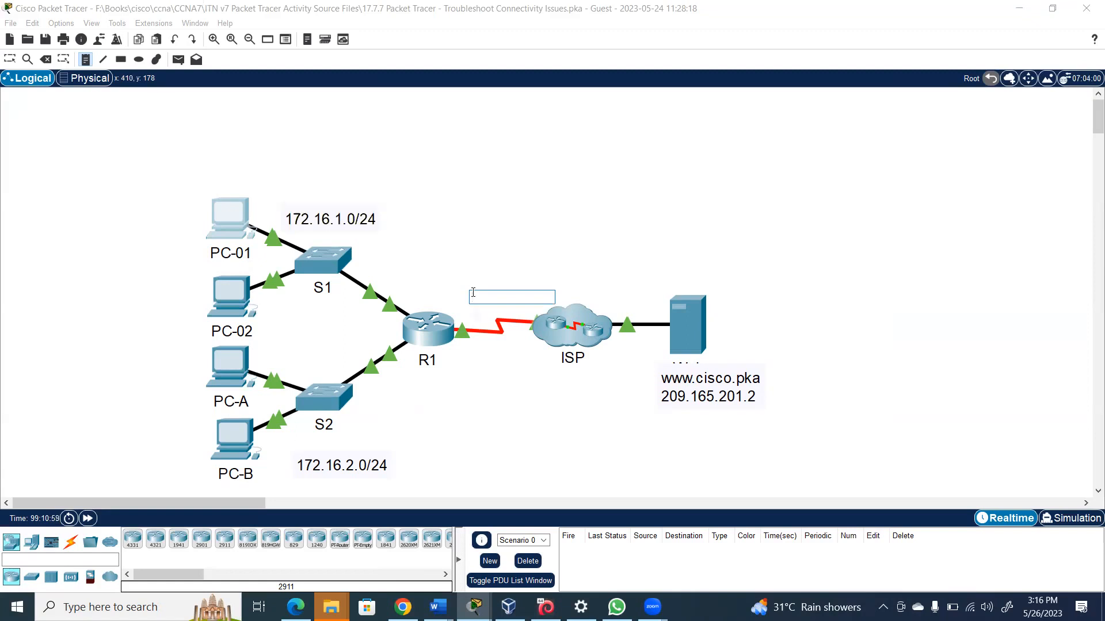
{"action": "type", "text": "2"}
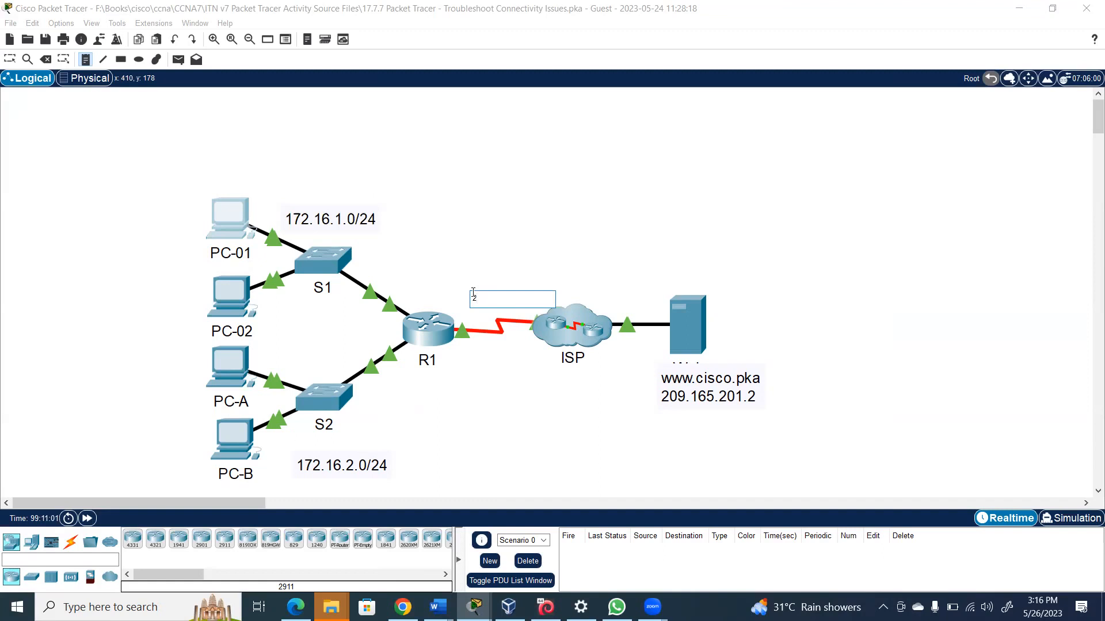
{"action": "type", "text": "09.165.201.0/27"}
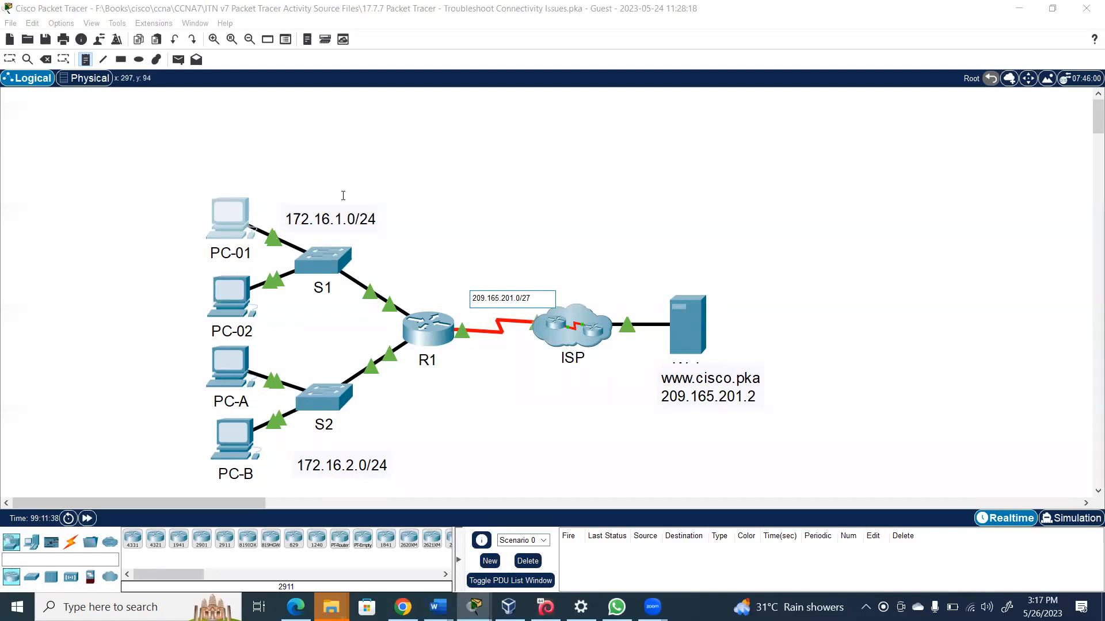
{"action": "left_click", "coordinate": [225, 224]}
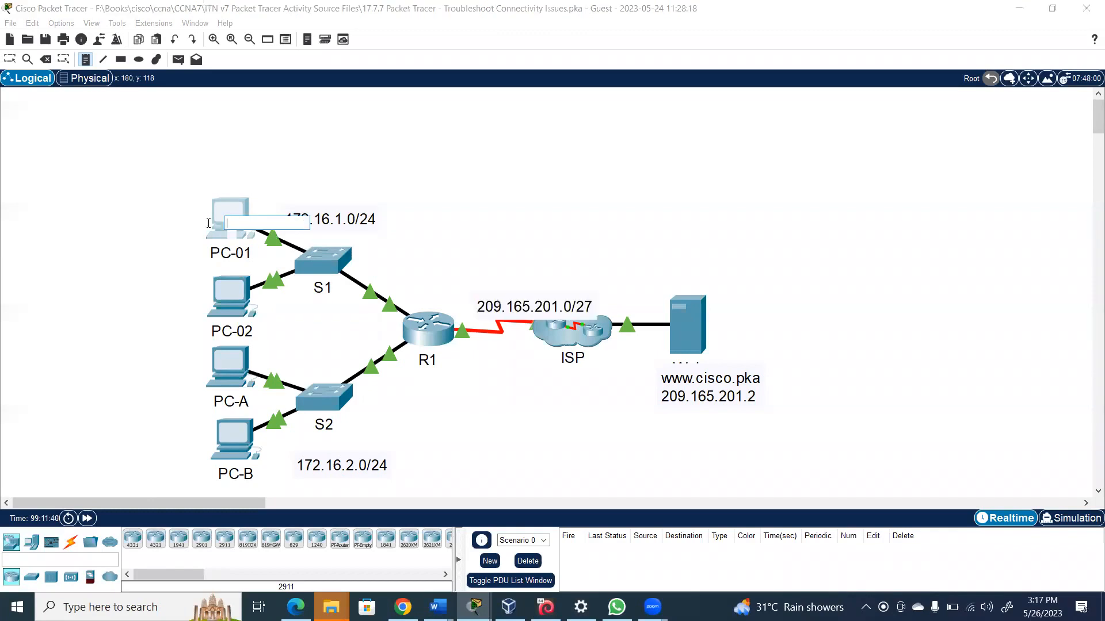
Discard the empty note, close PC-01's command prompt and open its Web Browser
{"action": "key", "text": "Escape"}
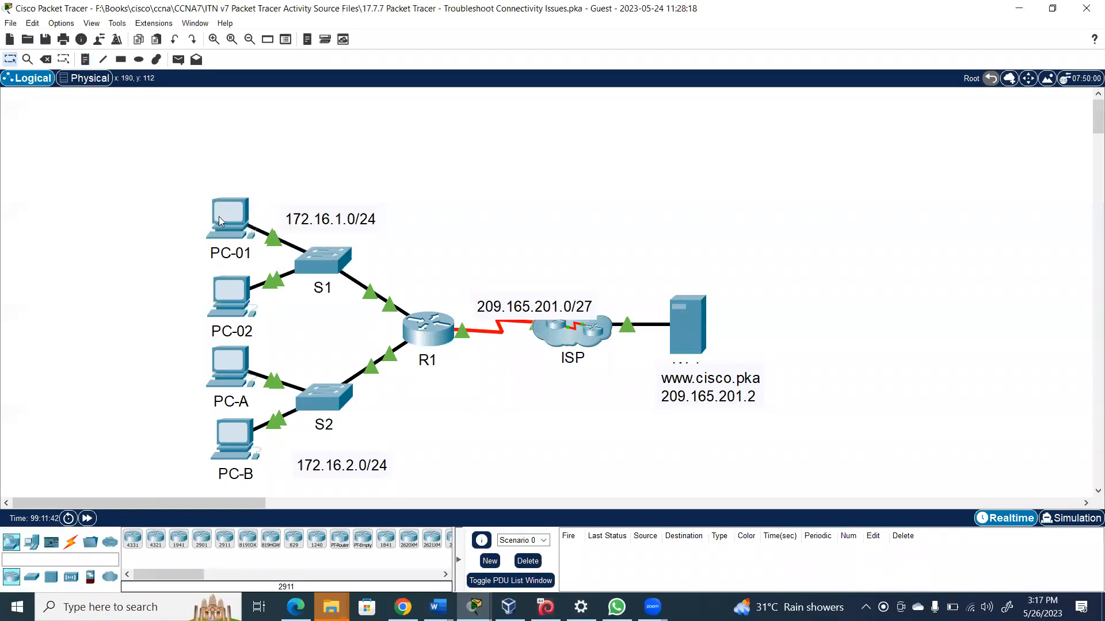
{"action": "left_click", "coordinate": [218, 216]}
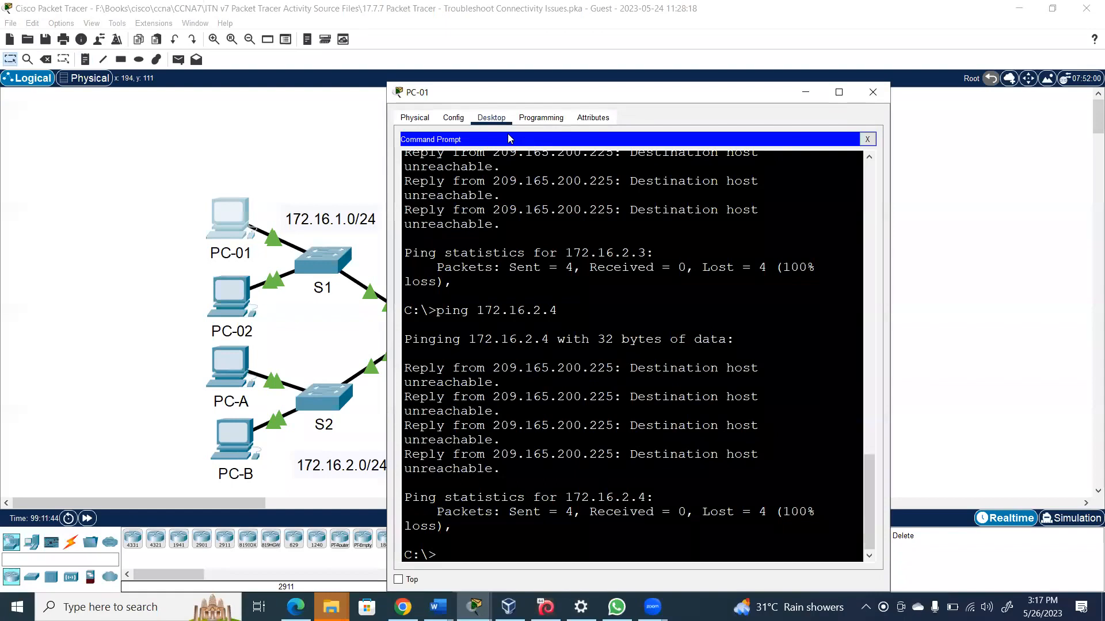
{"action": "left_click", "coordinate": [868, 140]}
{"action": "left_click", "coordinate": [821, 173]}
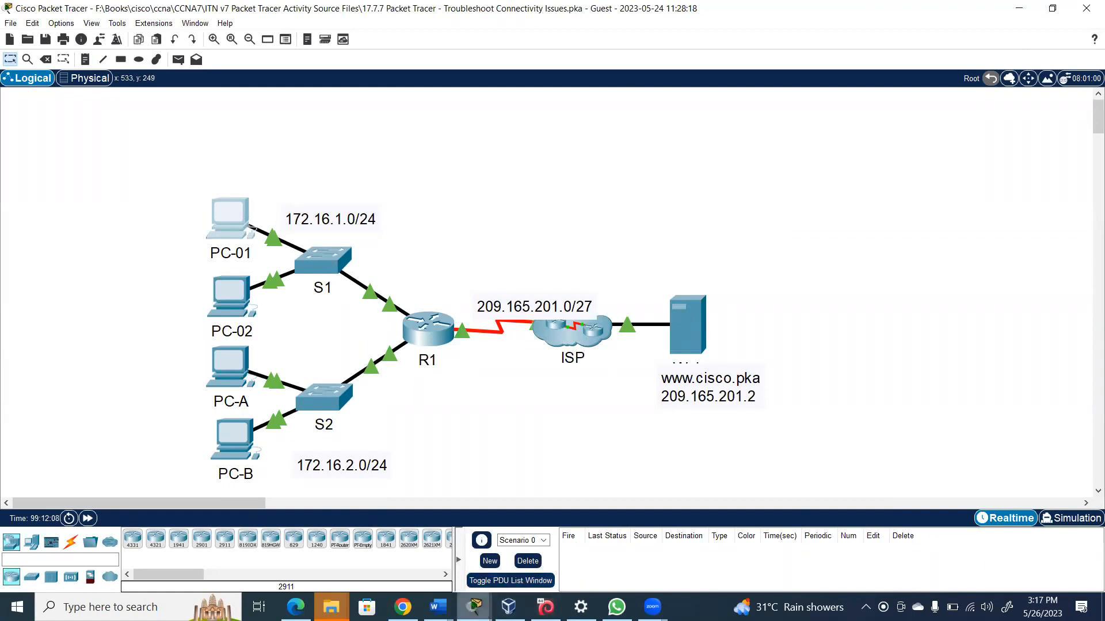
{"action": "mouse_move", "coordinate": [474, 608]}
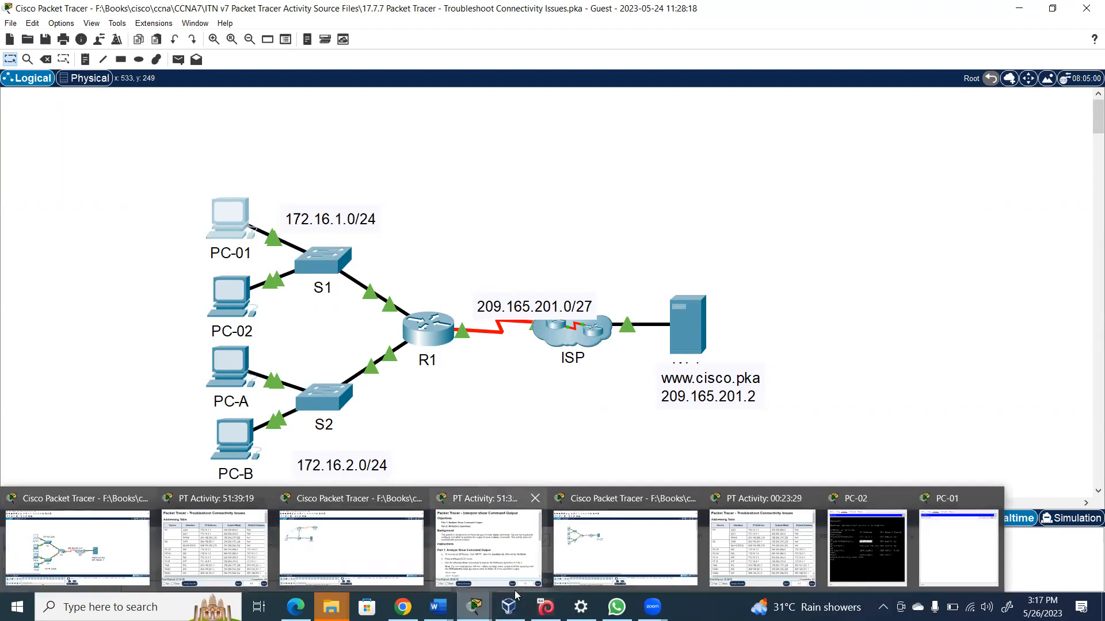
{"action": "left_click", "coordinate": [103, 554]}
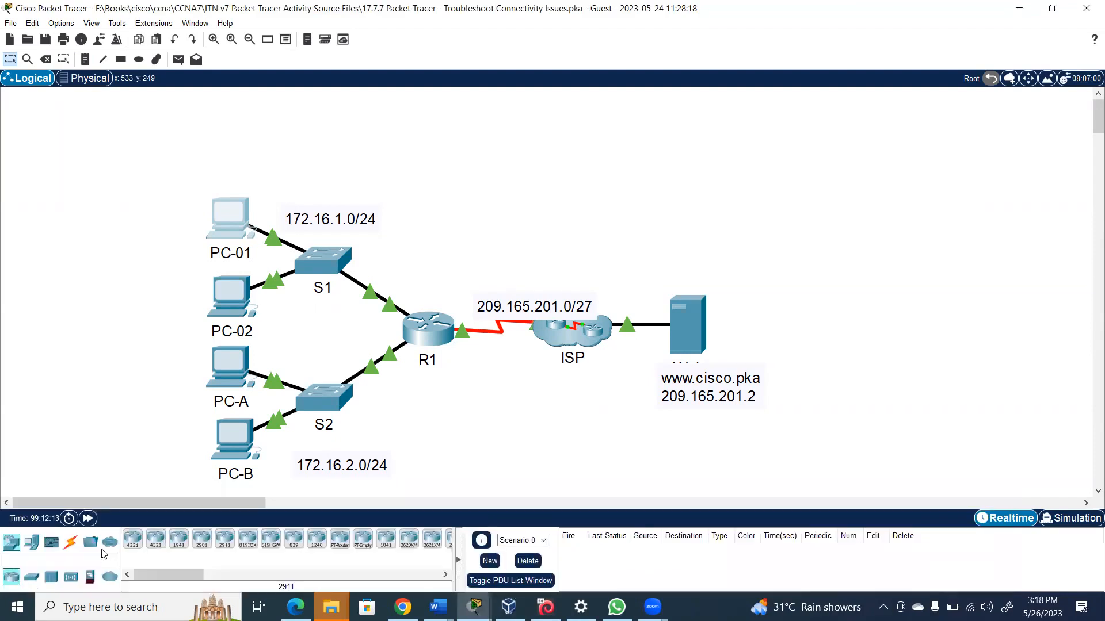
{"action": "left_click", "coordinate": [246, 212]}
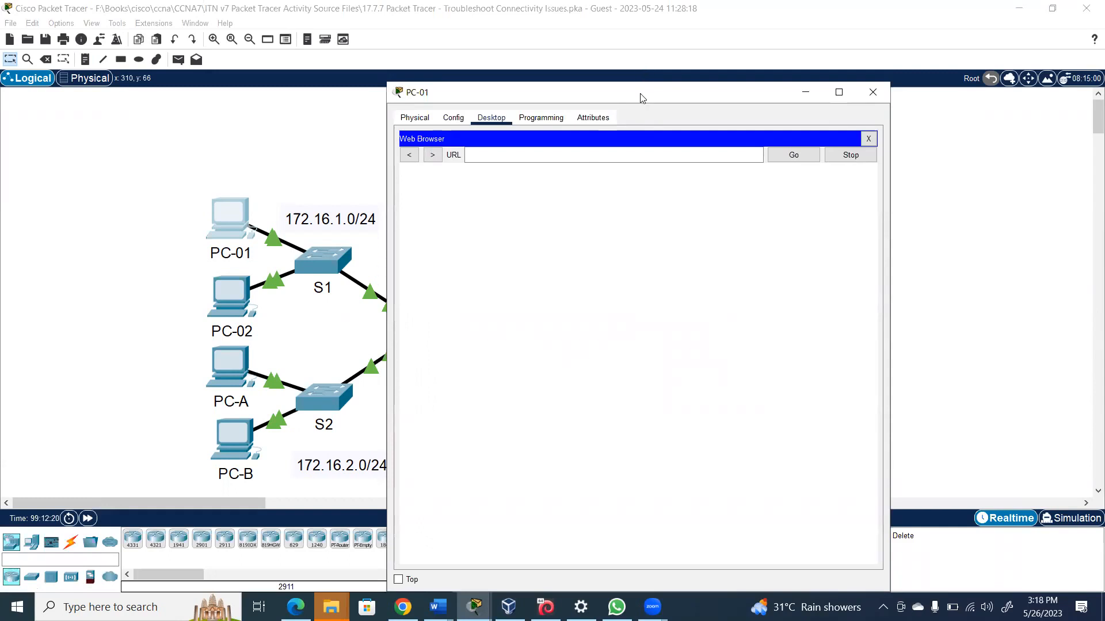
{"action": "left_click_drag", "start_coordinate": [641, 98], "coordinate": [673, 91]}
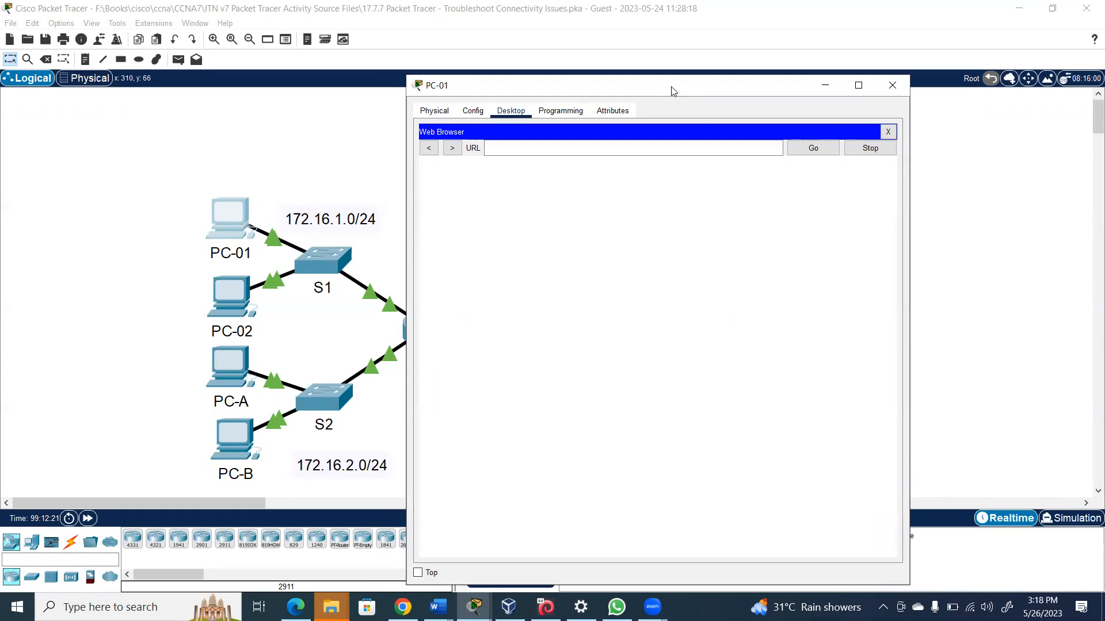
{"action": "left_click_drag", "start_coordinate": [672, 91], "coordinate": [827, 424]}
{"action": "left_click", "coordinate": [650, 481]}
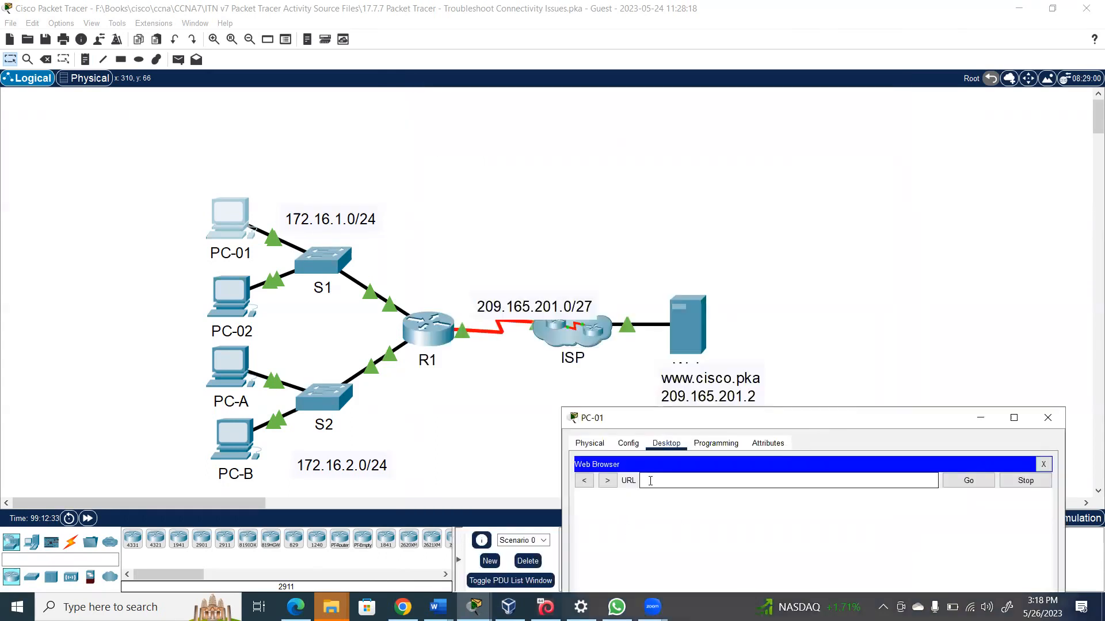
{"action": "type", "text": "209.165.201.2"}
{"action": "key", "text": "Return"}
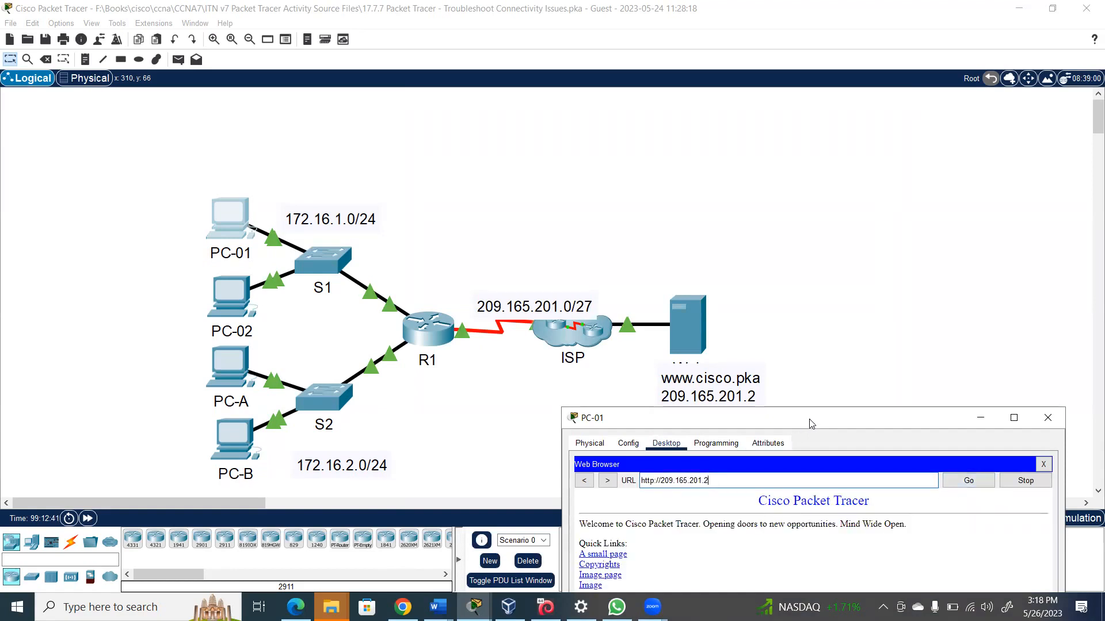
{"action": "left_click_drag", "start_coordinate": [811, 424], "coordinate": [808, 350]}
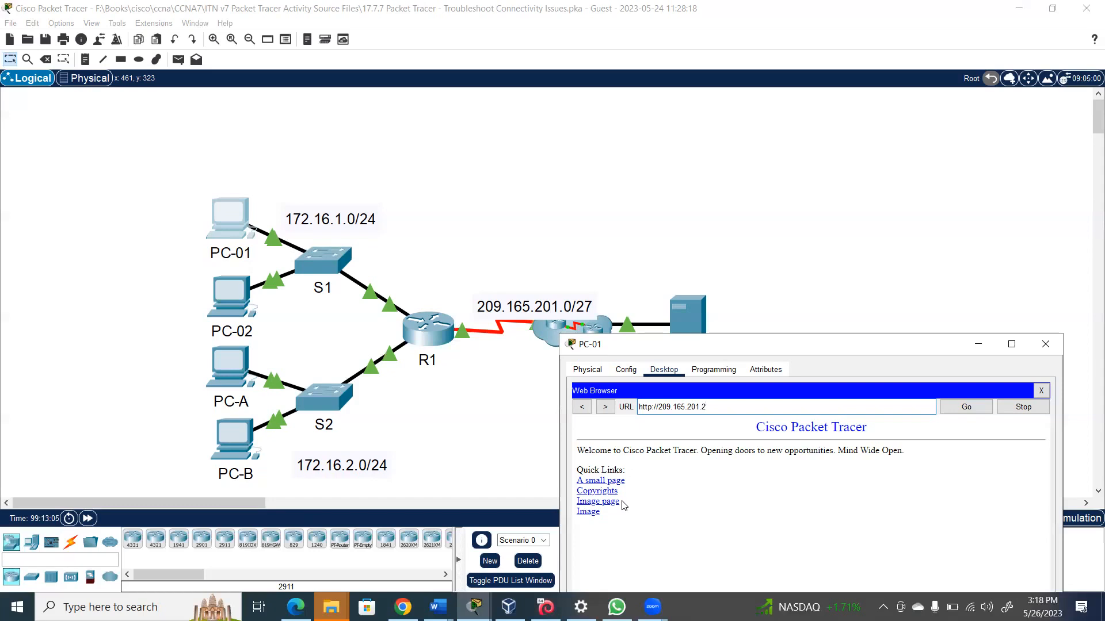
{"action": "key", "text": "BackSpace"}
{"action": "key", "text": "BackSpace"}
{"action": "key", "text": "BackSpace"}
{"action": "key", "text": "BackSpace"}
{"action": "key", "text": "BackSpace"}
{"action": "key", "text": "BackSpace"}
{"action": "key", "text": "BackSpace"}
{"action": "key", "text": "BackSpace"}
{"action": "key", "text": "BackSpace"}
{"action": "key", "text": "BackSpace"}
{"action": "key", "text": "BackSpace"}
{"action": "key", "text": "BackSpace"}
{"action": "key", "text": "BackSpace"}
{"action": "left_click_drag", "start_coordinate": [774, 350], "coordinate": [782, 399]}
{"action": "type", "text": "w"}
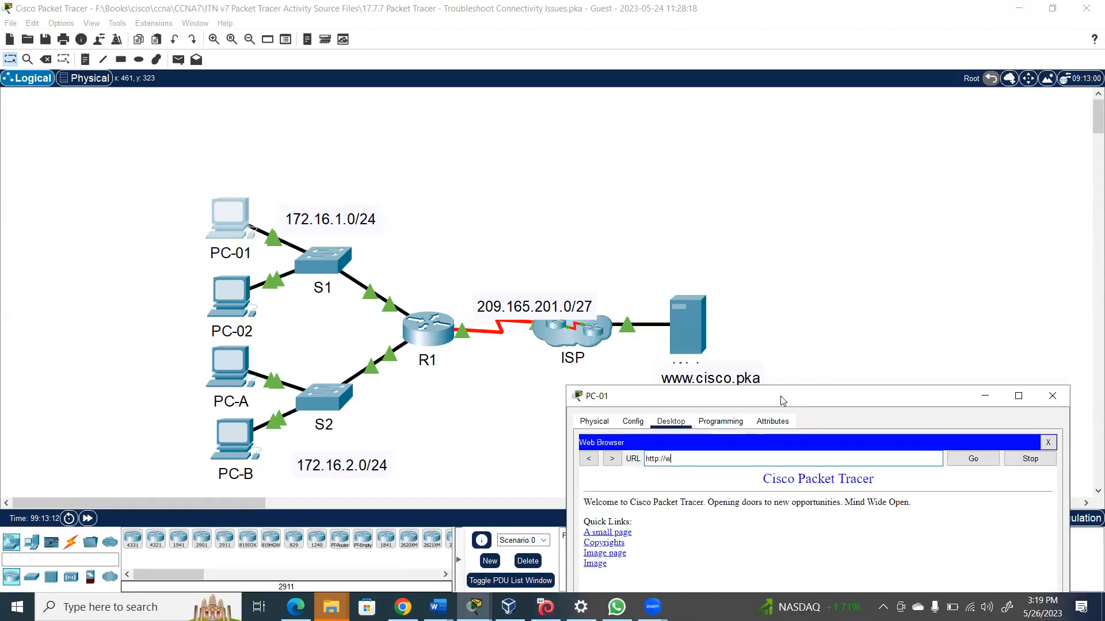
{"action": "type", "text": "ww.cisco.pka"}
{"action": "left_click", "coordinate": [989, 462]}
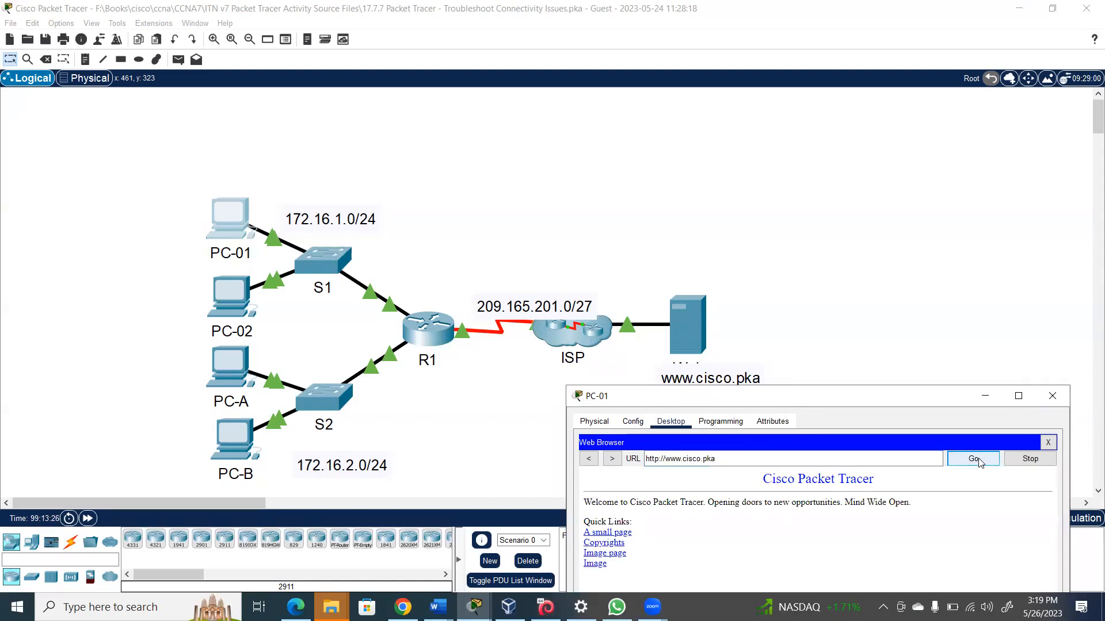
{"action": "left_click", "coordinate": [1049, 443]}
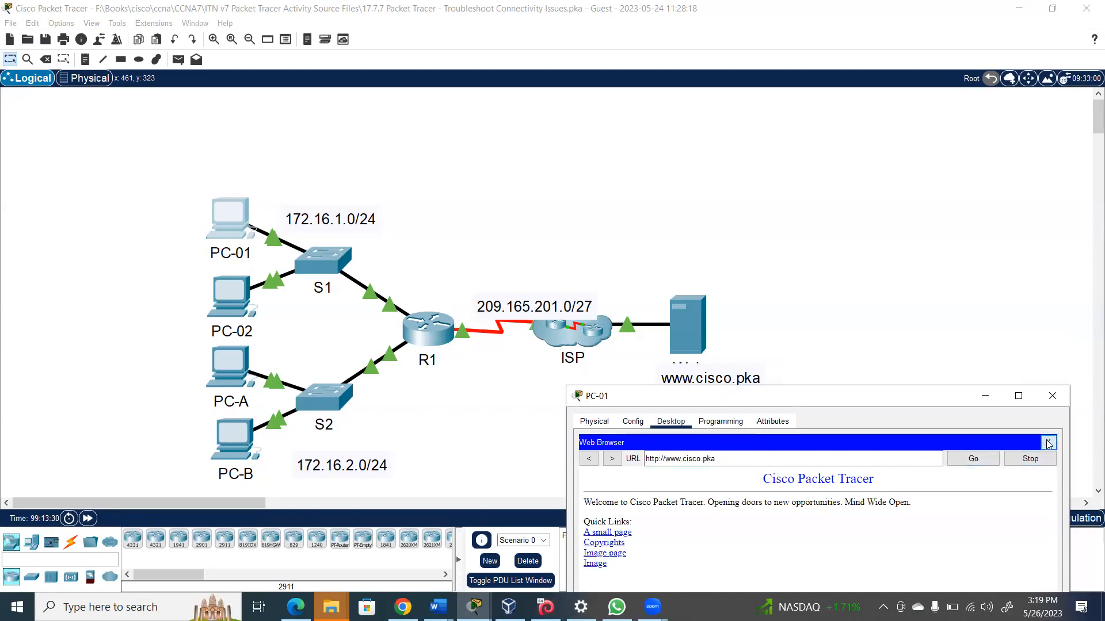
{"action": "left_click", "coordinate": [1049, 443]}
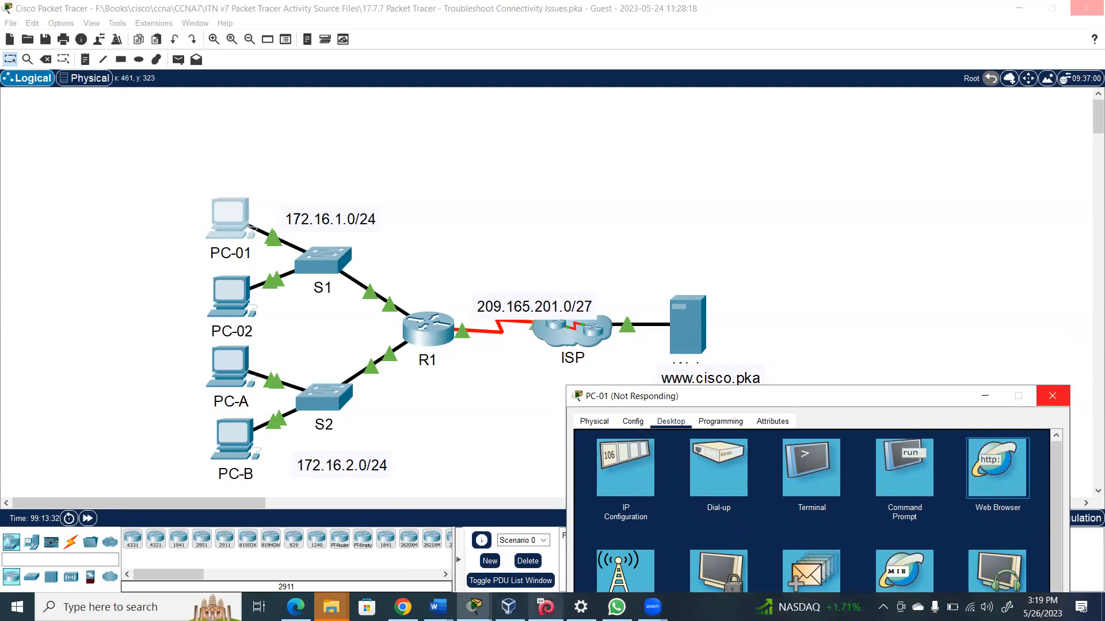
{"action": "mouse_move", "coordinate": [474, 607]}
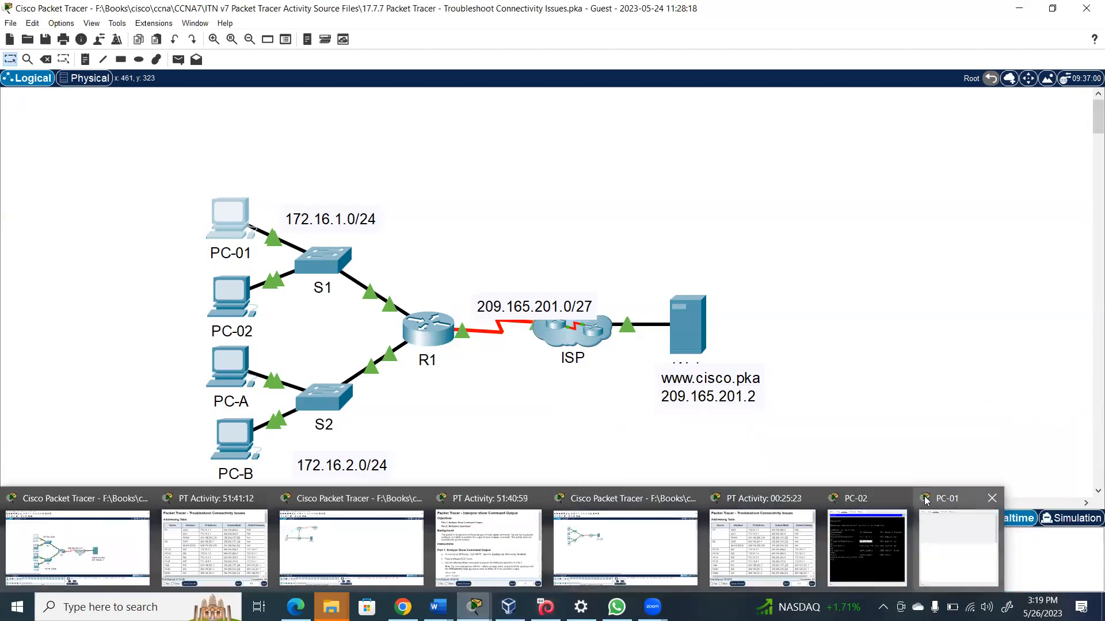
{"action": "left_click", "coordinate": [959, 557]}
{"action": "left_click", "coordinate": [732, 458]}
{"action": "type", "text": "www.cisco"}
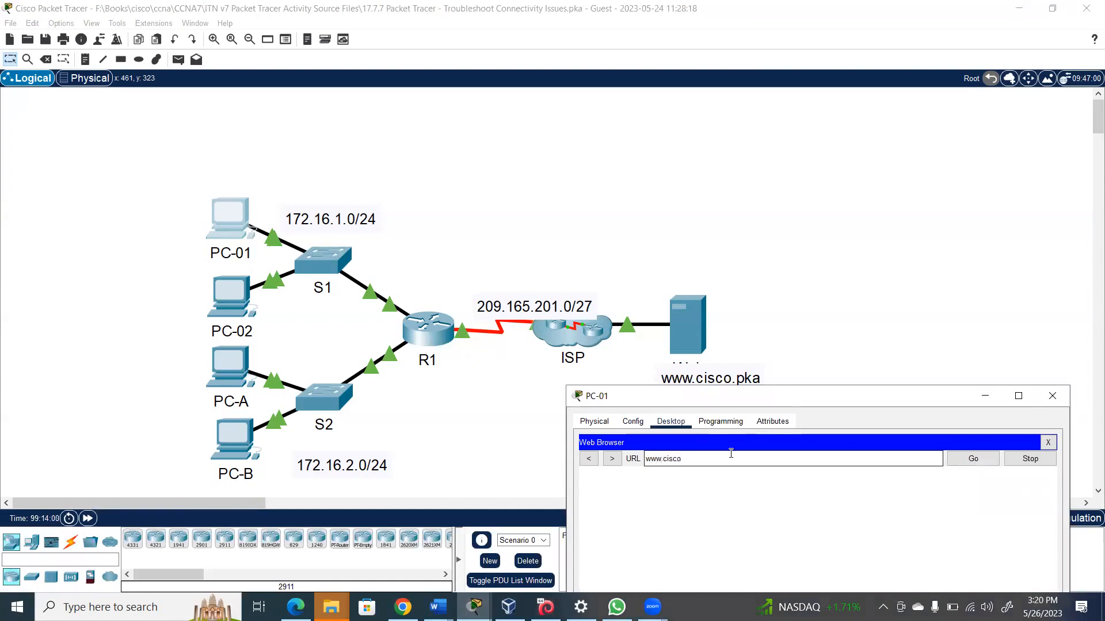
{"action": "type", "text": ".pka"}
{"action": "left_click", "coordinate": [975, 461]}
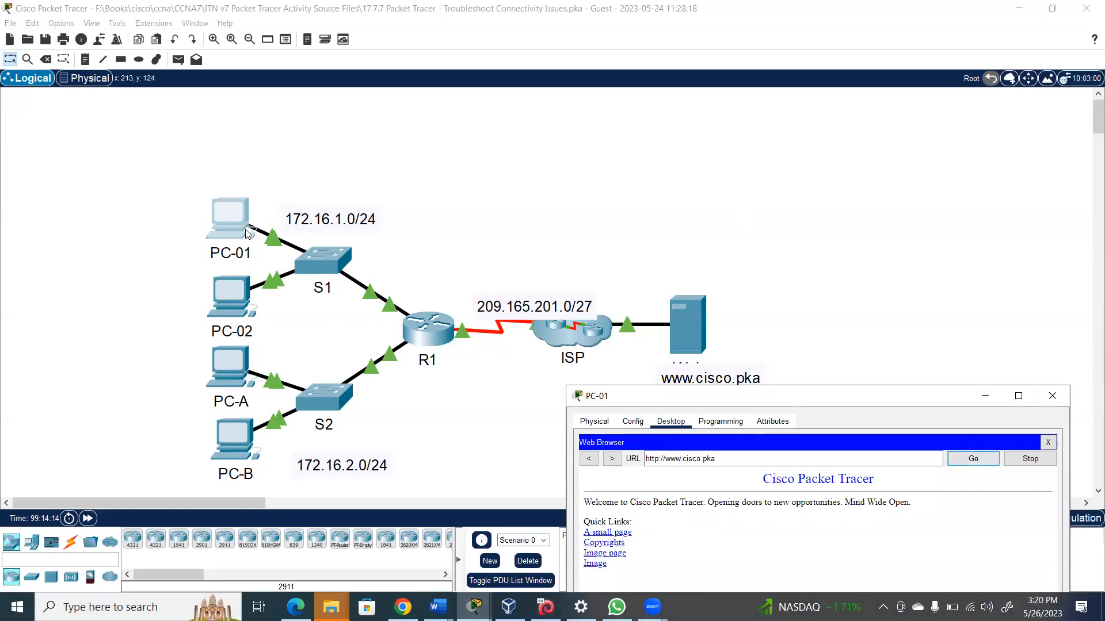
{"action": "left_click", "coordinate": [228, 213]}
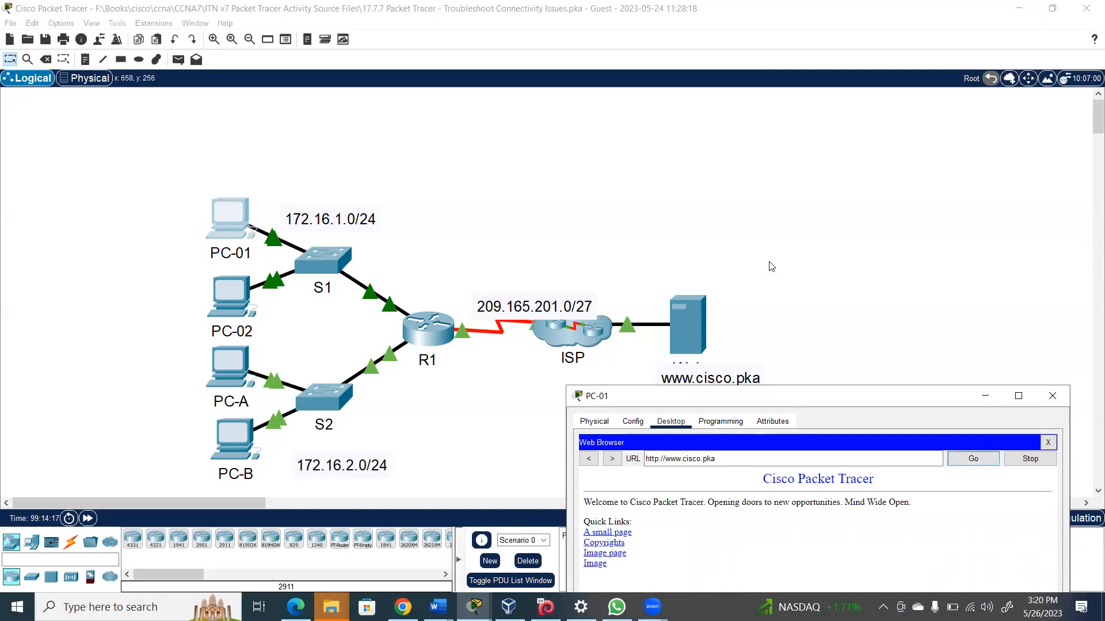
{"action": "left_click_drag", "start_coordinate": [805, 398], "coordinate": [785, 238]}
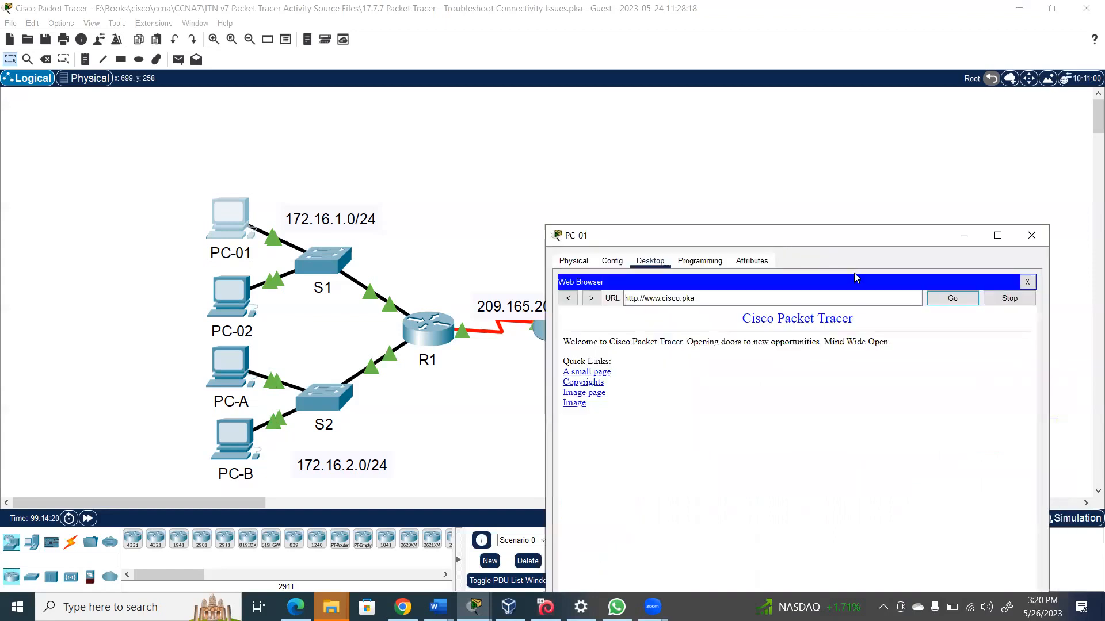
Run ipconfig /all in PC-01's command prompt and highlight DNS server 209.165.201.3
{"action": "left_click", "coordinate": [1028, 283]}
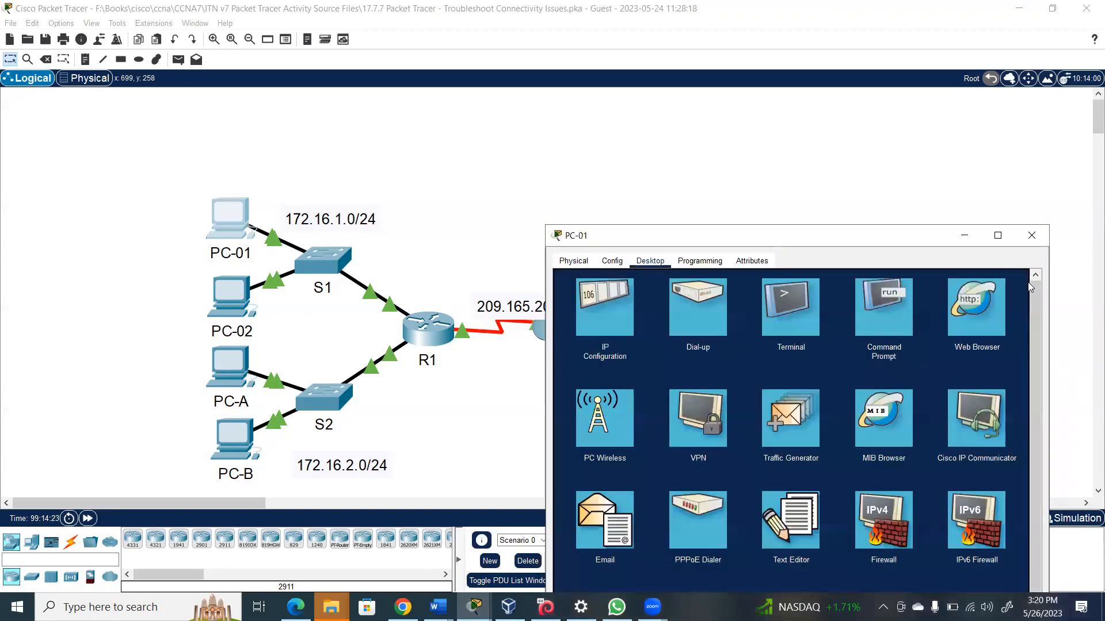
{"action": "left_click", "coordinate": [880, 313]}
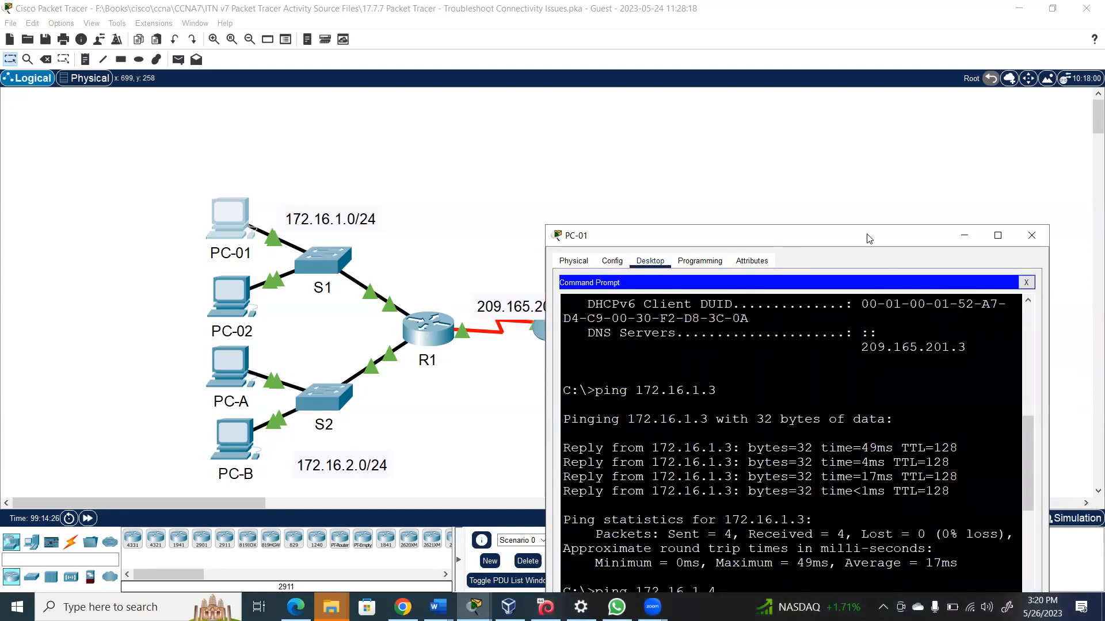
{"action": "left_click_drag", "start_coordinate": [869, 238], "coordinate": [847, 81]}
{"action": "key", "text": "Return"}
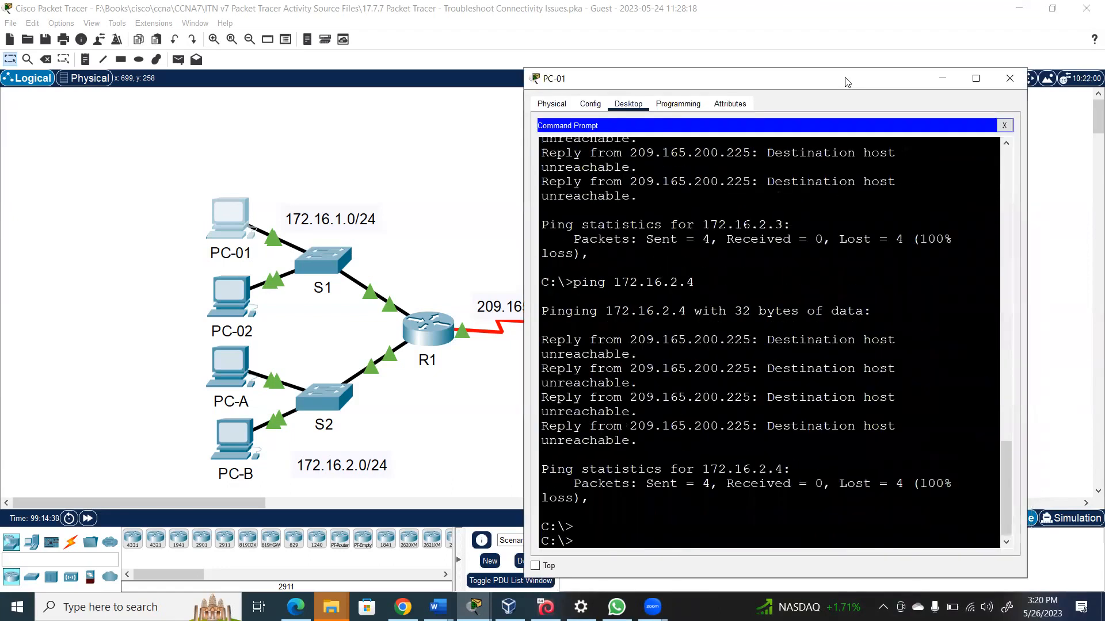
{"action": "type", "text": "ipconfig /all"}
{"action": "key", "text": "Return"}
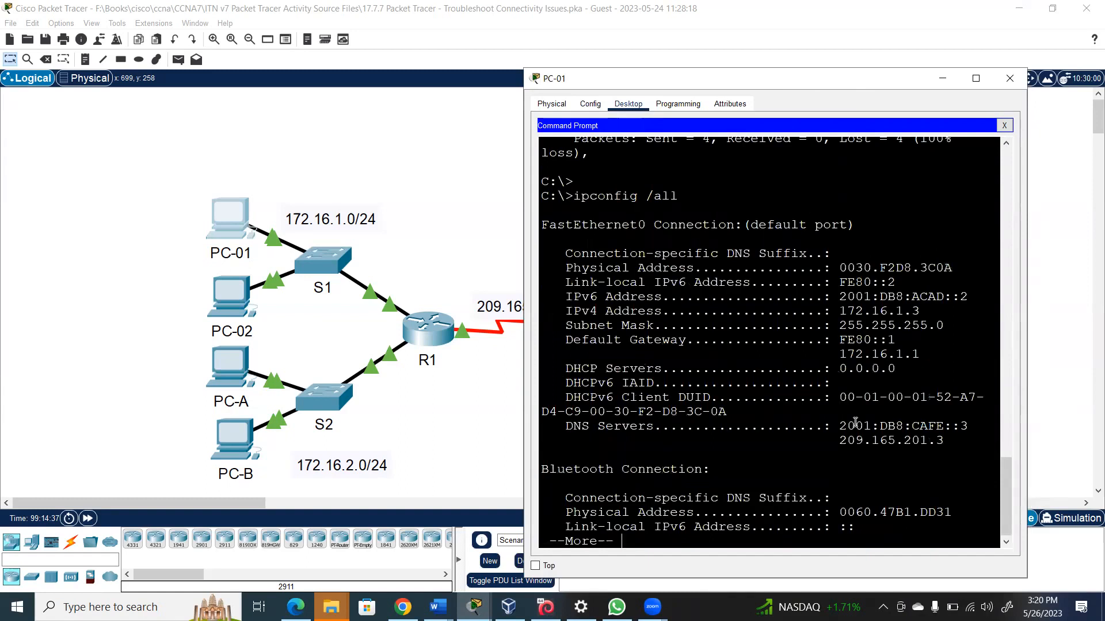
{"action": "left_click_drag", "start_coordinate": [840, 442], "coordinate": [953, 437]}
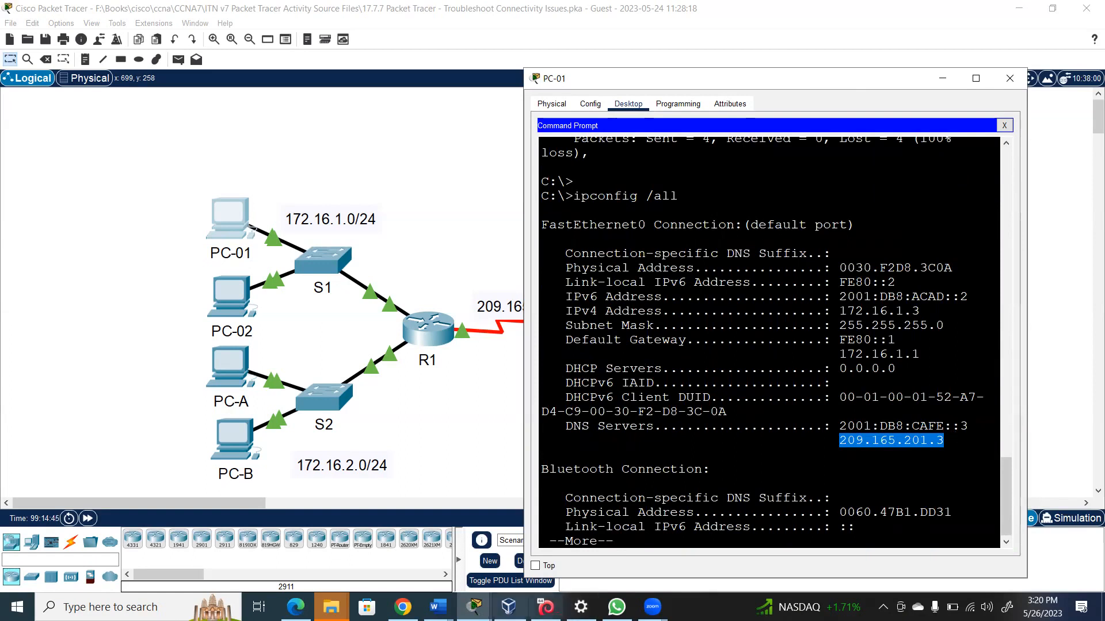
Bring the Word handout forward and select the DNS1 row of the Addressing Table
{"action": "mouse_move", "coordinate": [438, 607]}
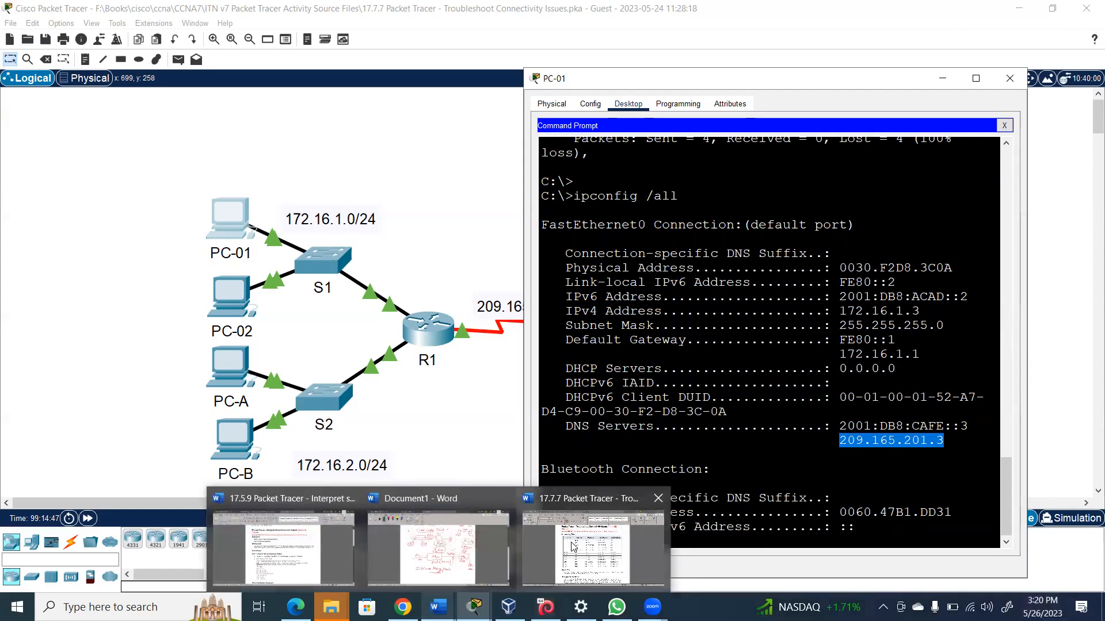
{"action": "left_click", "coordinate": [594, 544]}
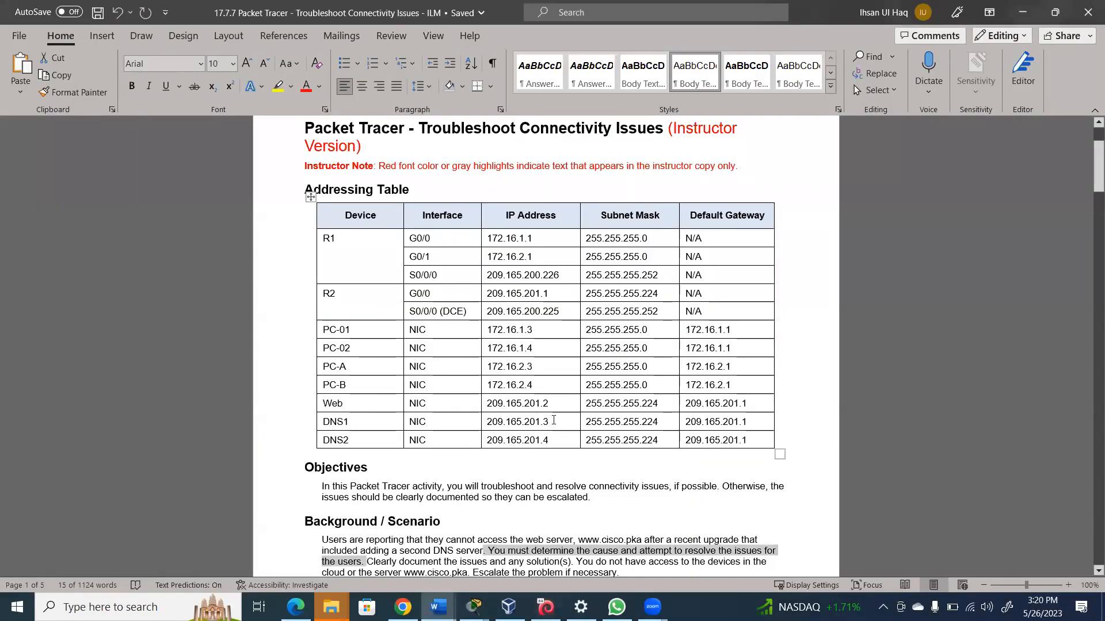
{"action": "left_click_drag", "start_coordinate": [553, 421], "coordinate": [346, 430]}
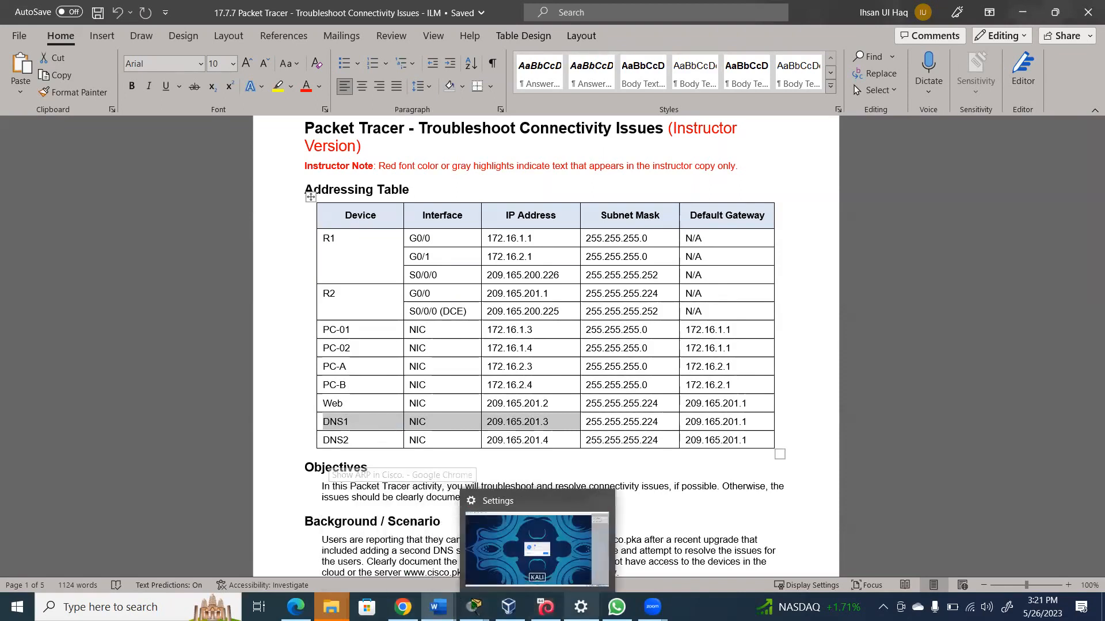
{"action": "mouse_move", "coordinate": [474, 607]}
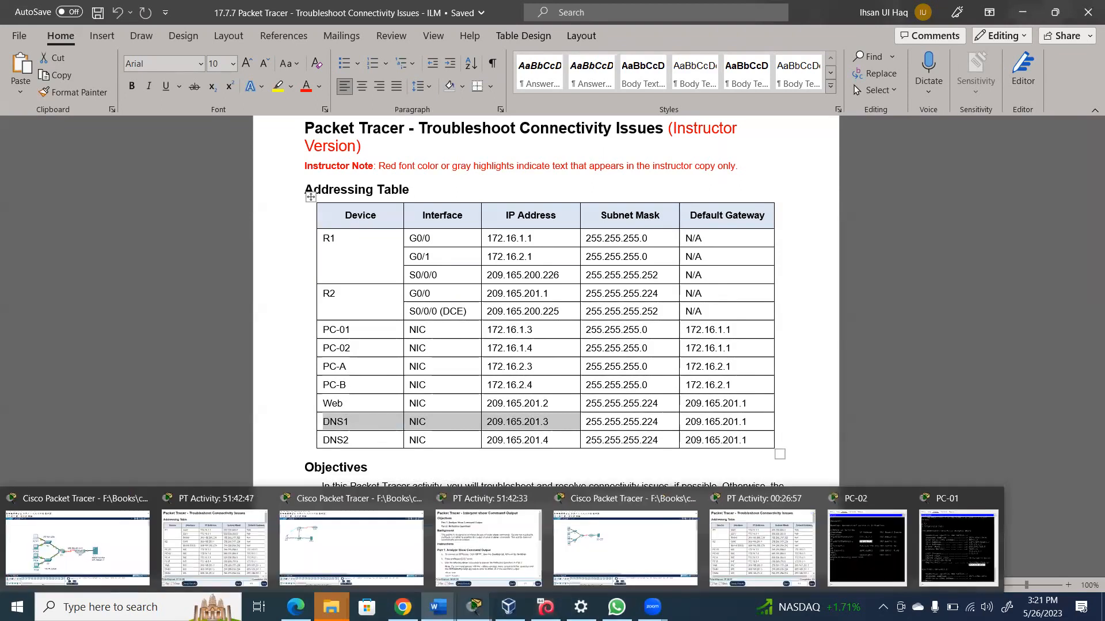
Reconnect PC-02's closed SSH session to R1 and log in with the password
{"action": "left_click", "coordinate": [127, 532]}
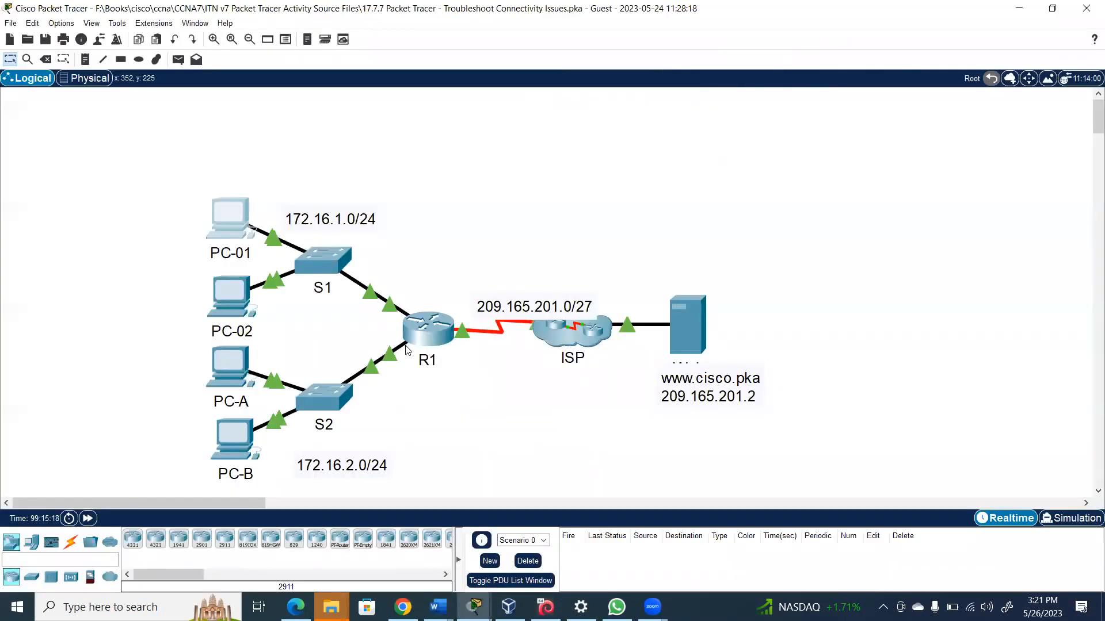
{"action": "mouse_move", "coordinate": [404, 350]}
{"action": "mouse_move", "coordinate": [241, 221]}
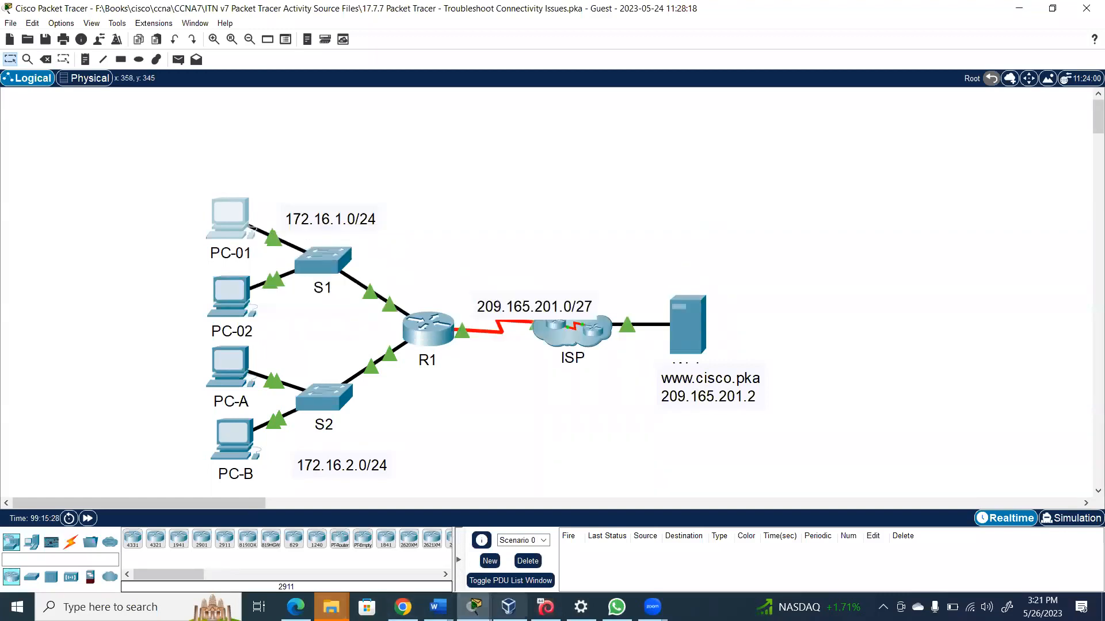
{"action": "mouse_move", "coordinate": [475, 607]}
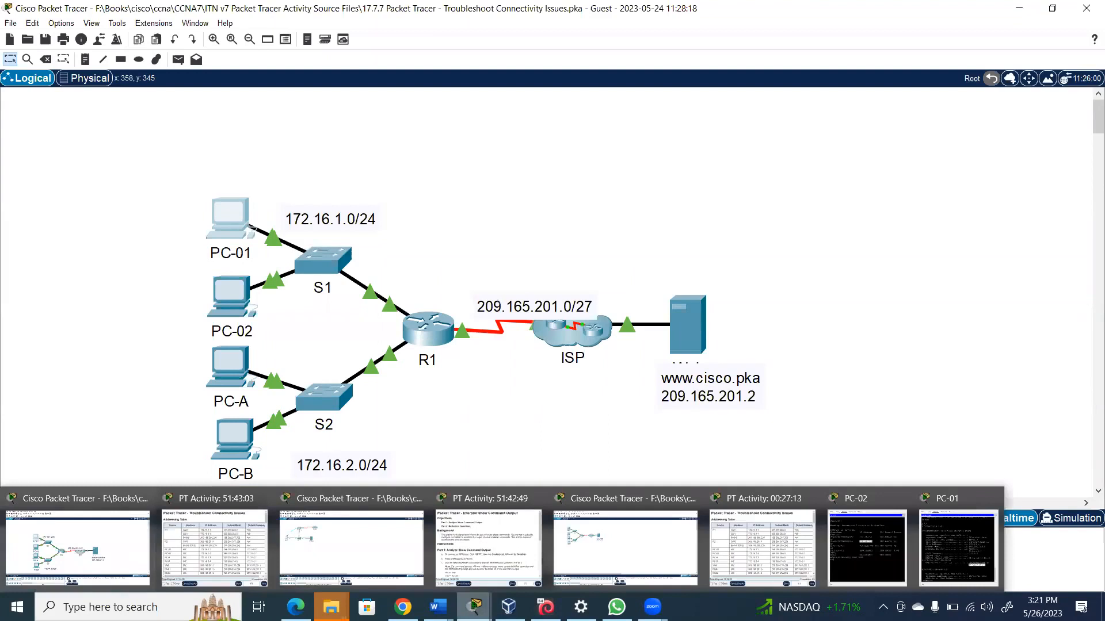
{"action": "left_click", "coordinate": [887, 541]}
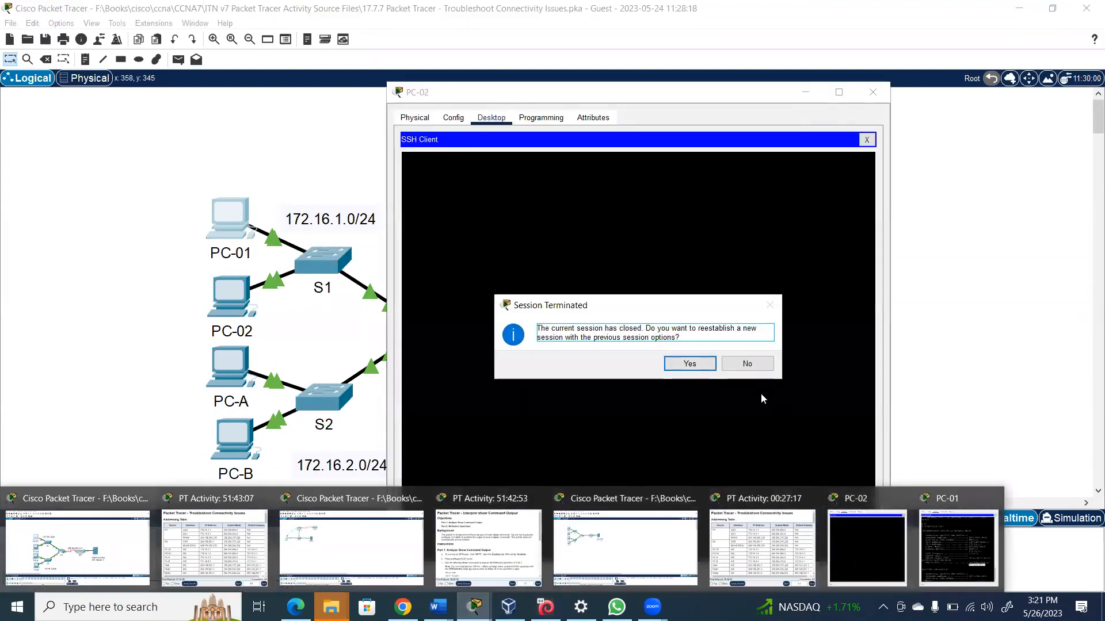
{"action": "left_click", "coordinate": [690, 363]}
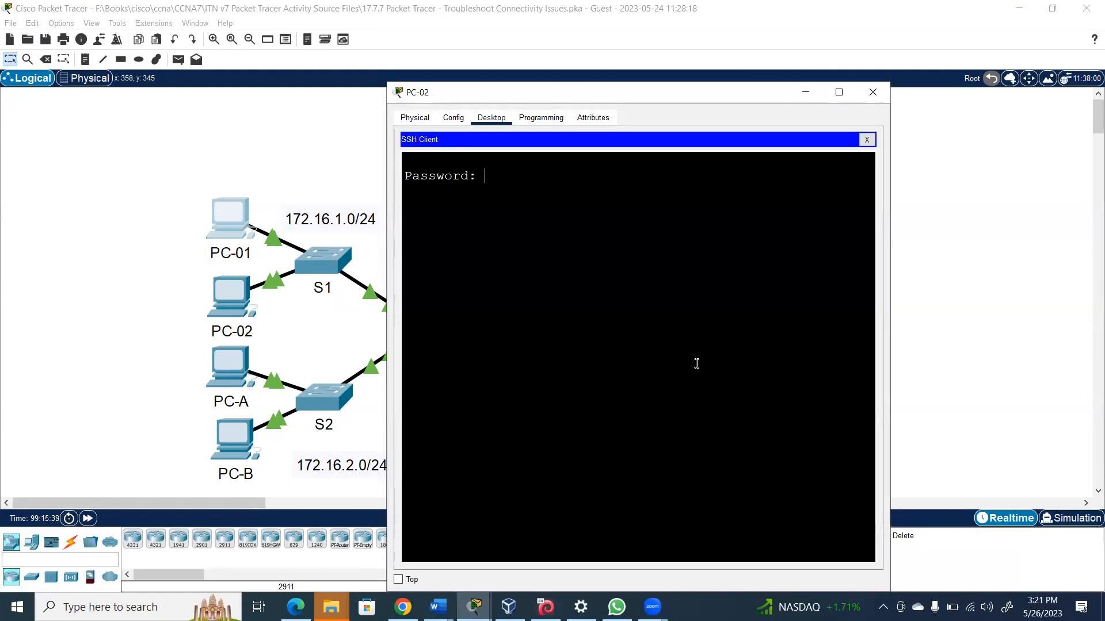
{"action": "key", "text": "Return"}
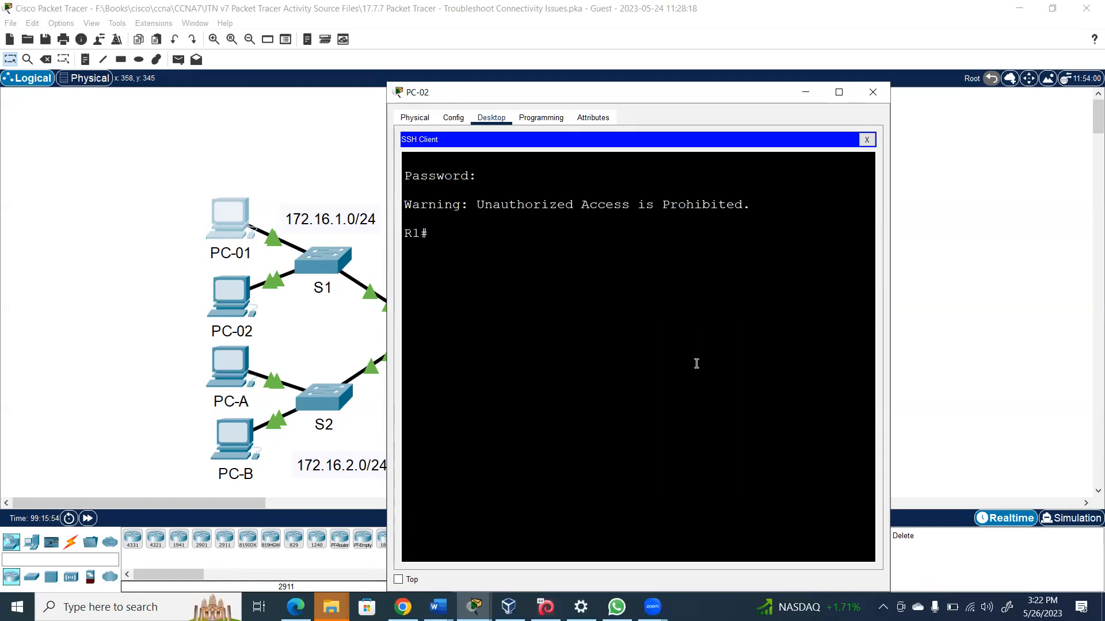
Run 'show ip interface brief' on R1 and widen the PC-02 terminal window
{"action": "type", "text": "sh ip inter"}
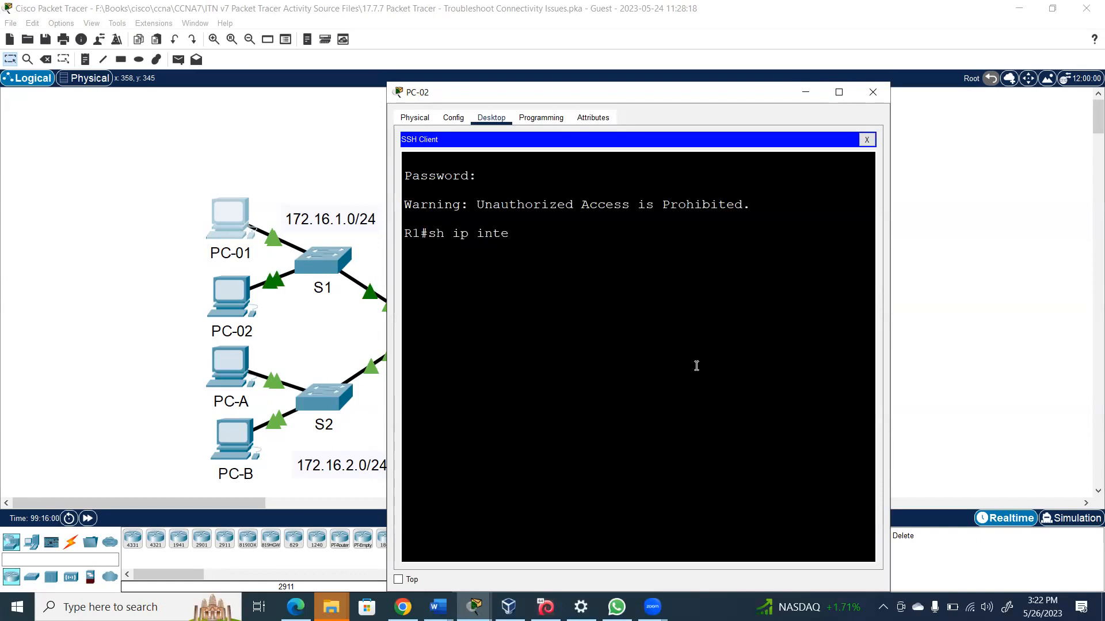
{"action": "key", "text": "Tab"}
{"action": "type", "text": "br"}
{"action": "key", "text": "Return"}
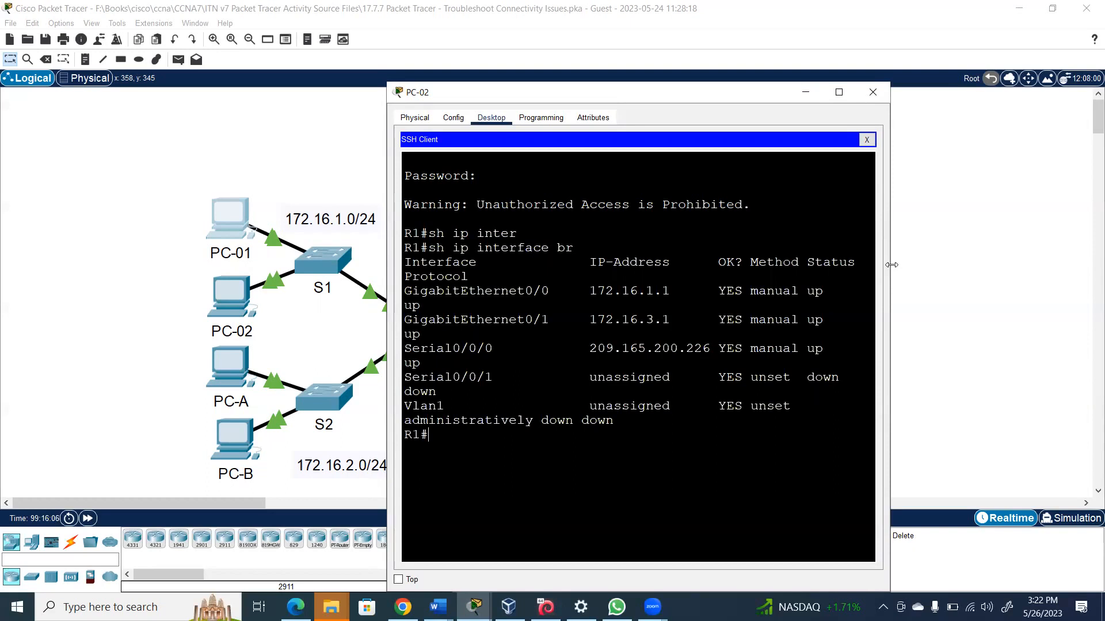
{"action": "left_click_drag", "start_coordinate": [892, 264], "coordinate": [966, 258]}
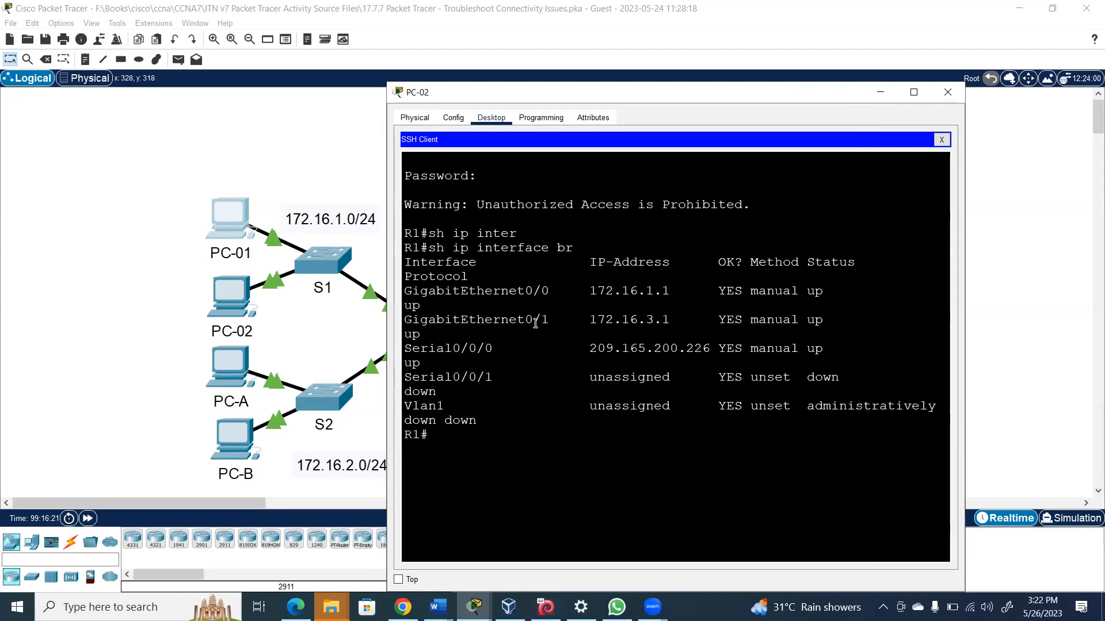
In R1's interface G0/1 configuration, remove the wrong 172.16.3.1 255.255.255.0 address
{"action": "type", "text": "conf ter"}
{"action": "key", "text": "Return"}
{"action": "key", "text": "Return"}
{"action": "type", "text": "inter "}
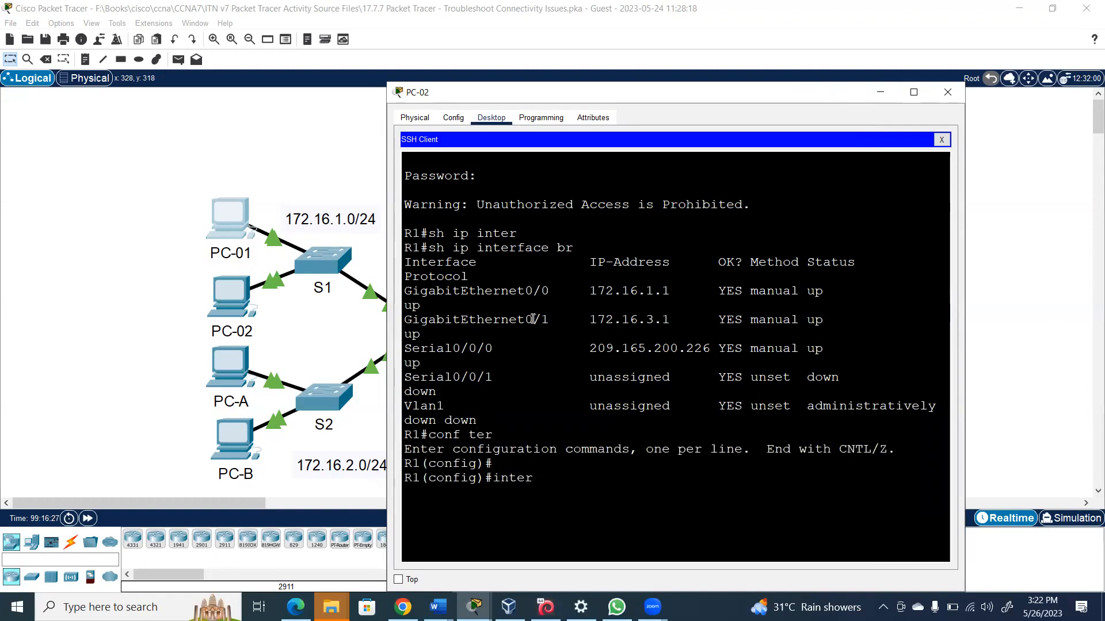
{"action": "type", "text": "g 0/1"}
{"action": "key", "text": "Return"}
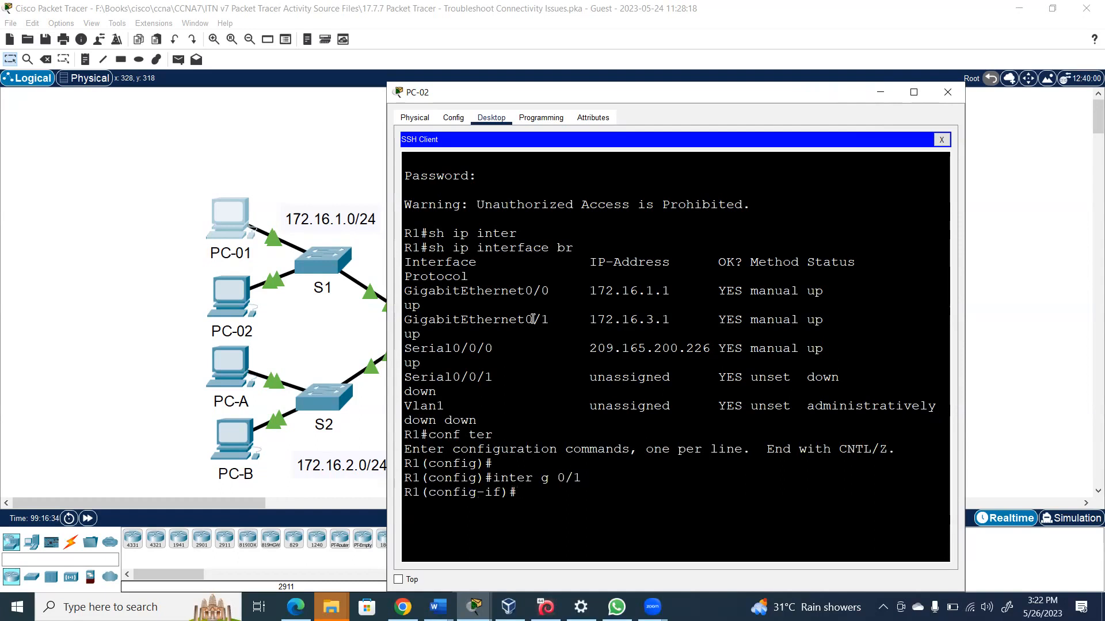
{"action": "type", "text": "no ip address"}
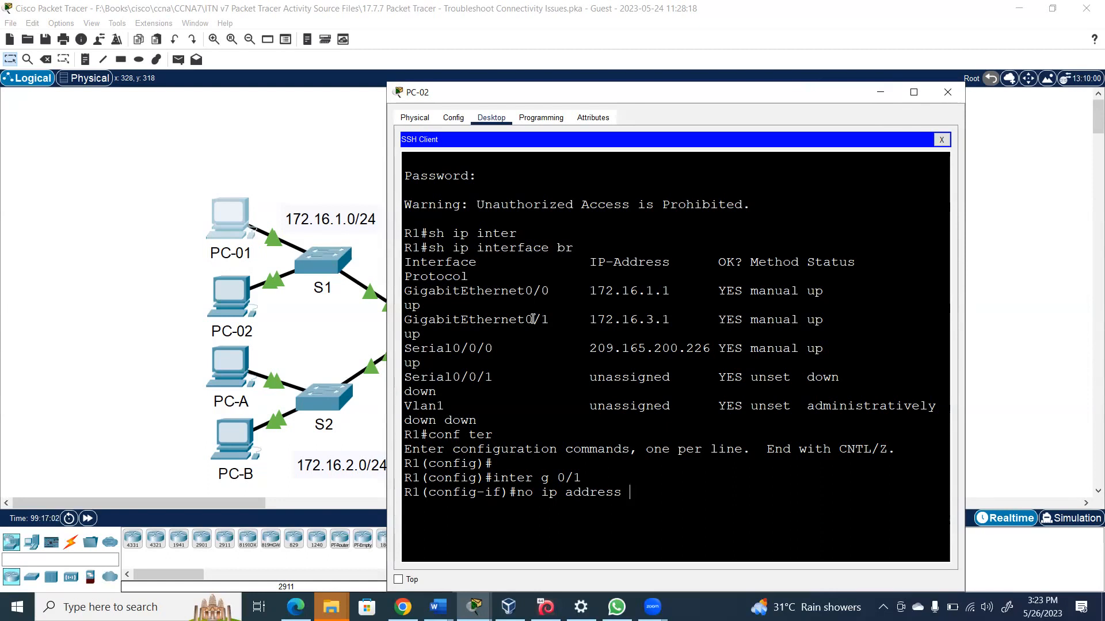
{"action": "type", "text": "17"}
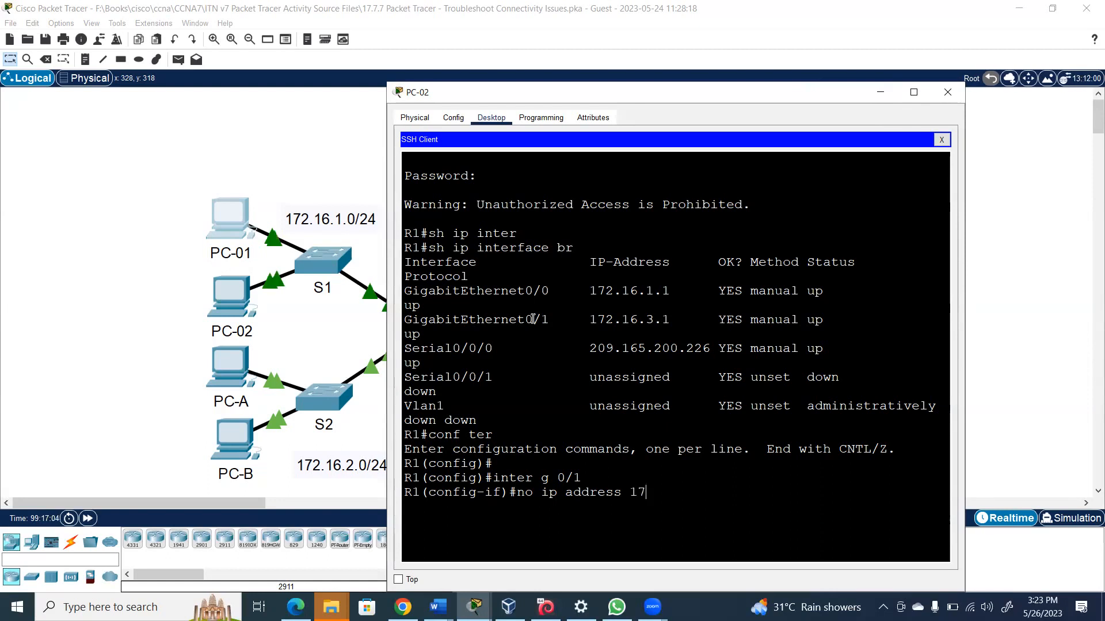
{"action": "type", "text": "2.16.3."}
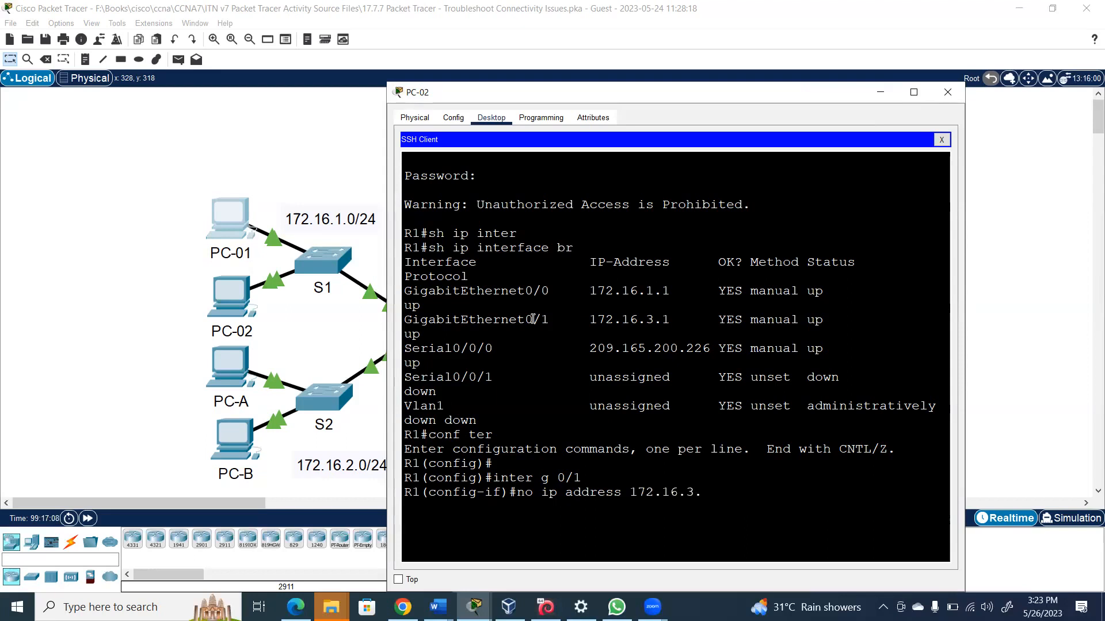
{"action": "type", "text": "1 255"}
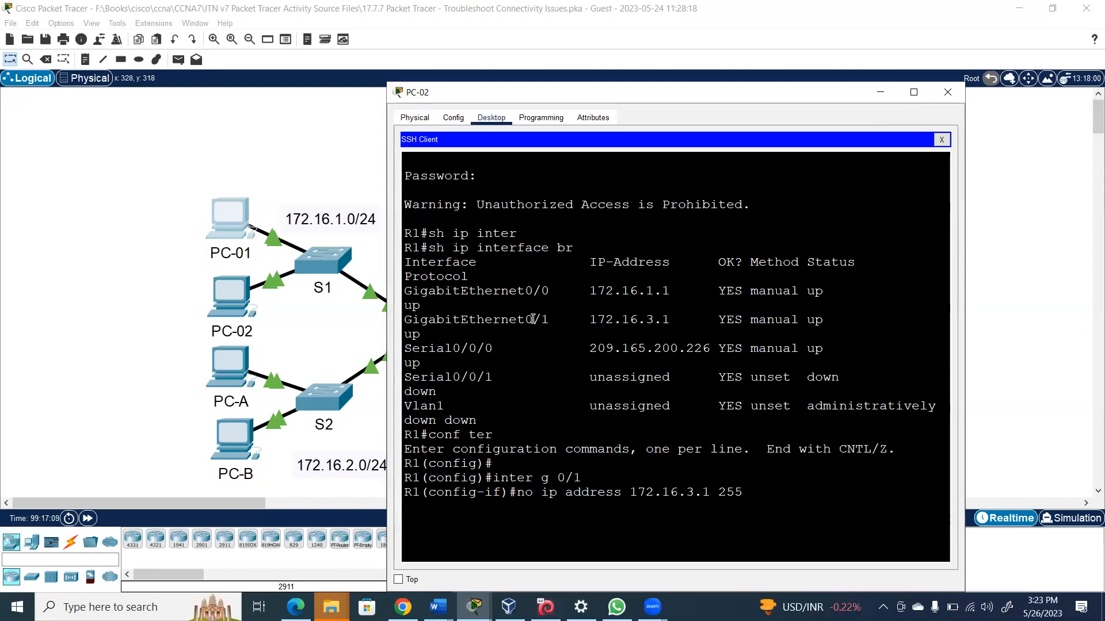
{"action": "type", "text": ".255.255.0"}
{"action": "key", "text": "Return"}
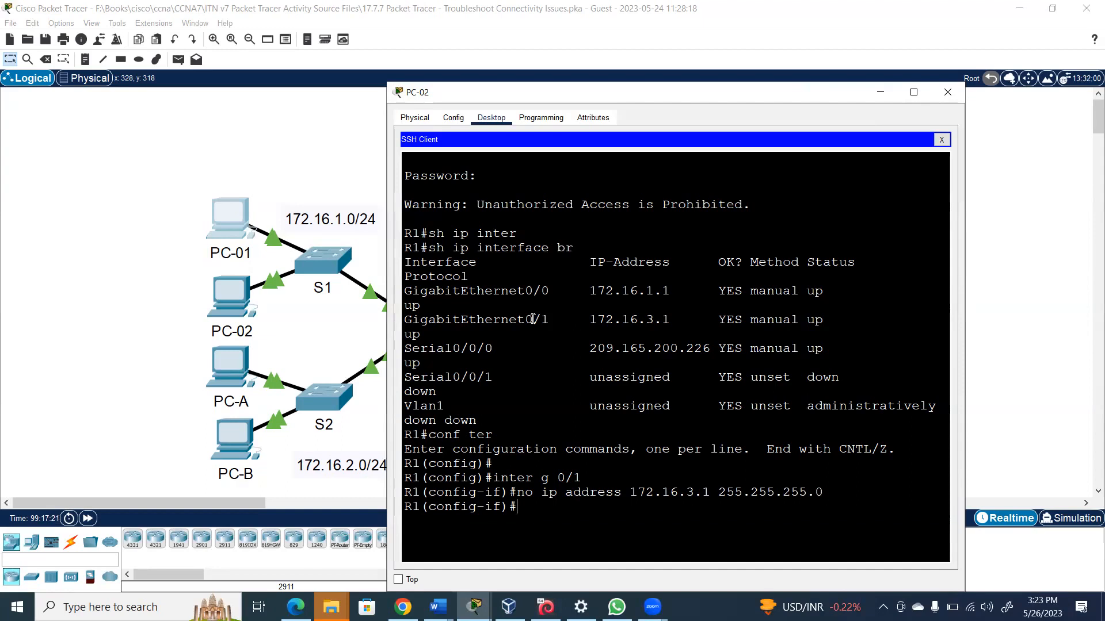
Assign 172.16.2.1 255.255.255.0 to G0/1 and enable it with no shut
{"action": "type", "text": "ip address 172.16.2.1"}
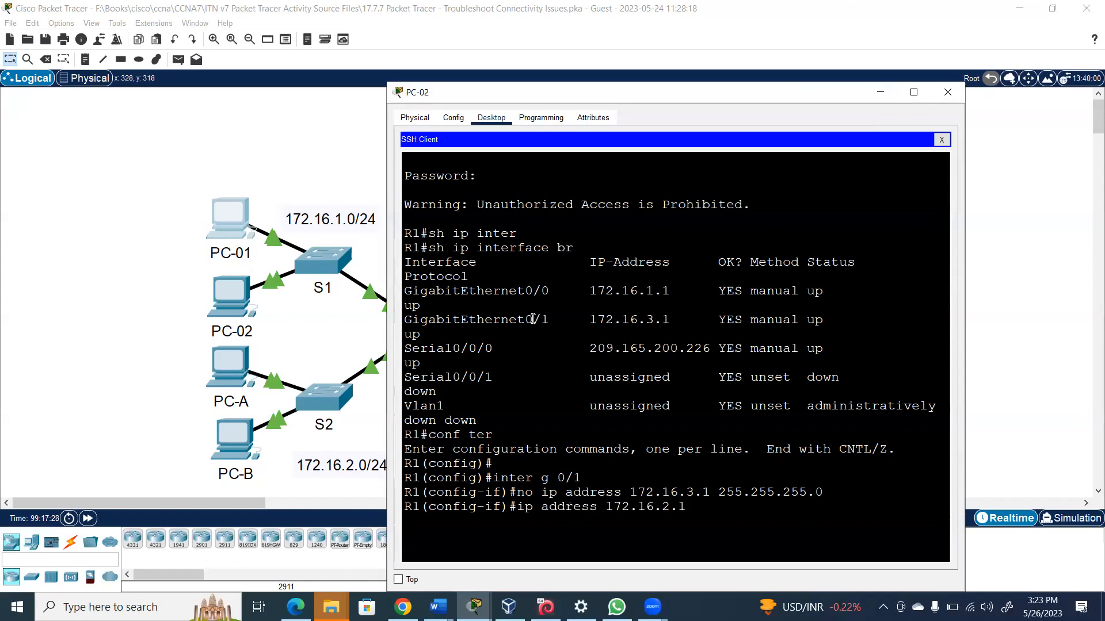
{"action": "type", "text": " 255.255.255.0"}
{"action": "key", "text": "Return"}
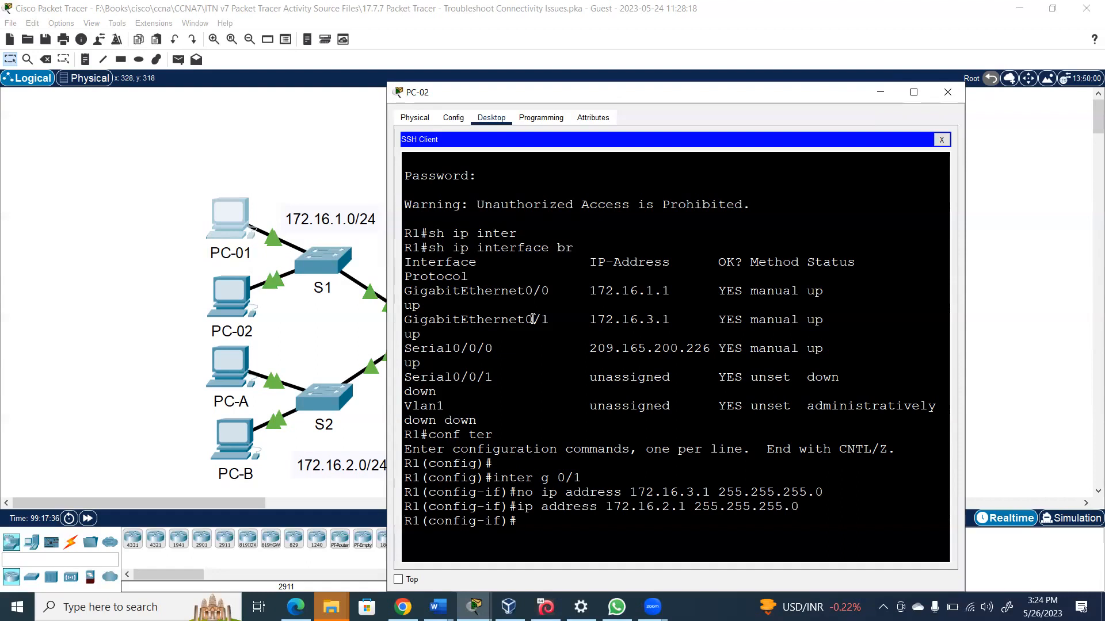
{"action": "type", "text": "no shut"}
{"action": "key", "text": "Return"}
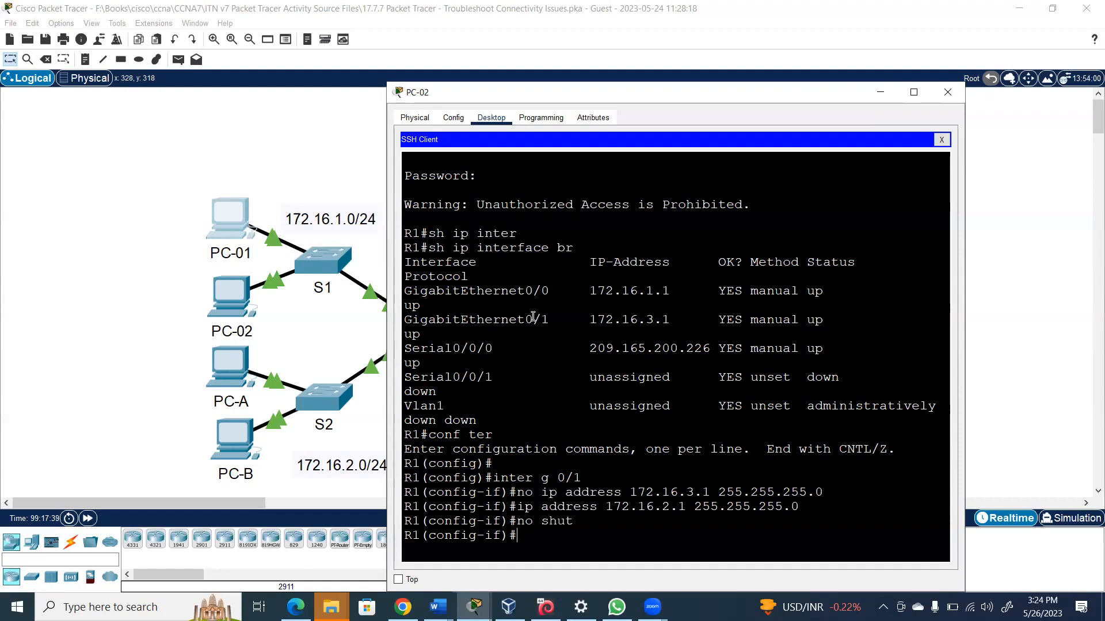
Verify with 'do show ip inter br' that G0/1 shows 172.16.2.1, then return to the topology
{"action": "type", "text": "do show ip ine"}
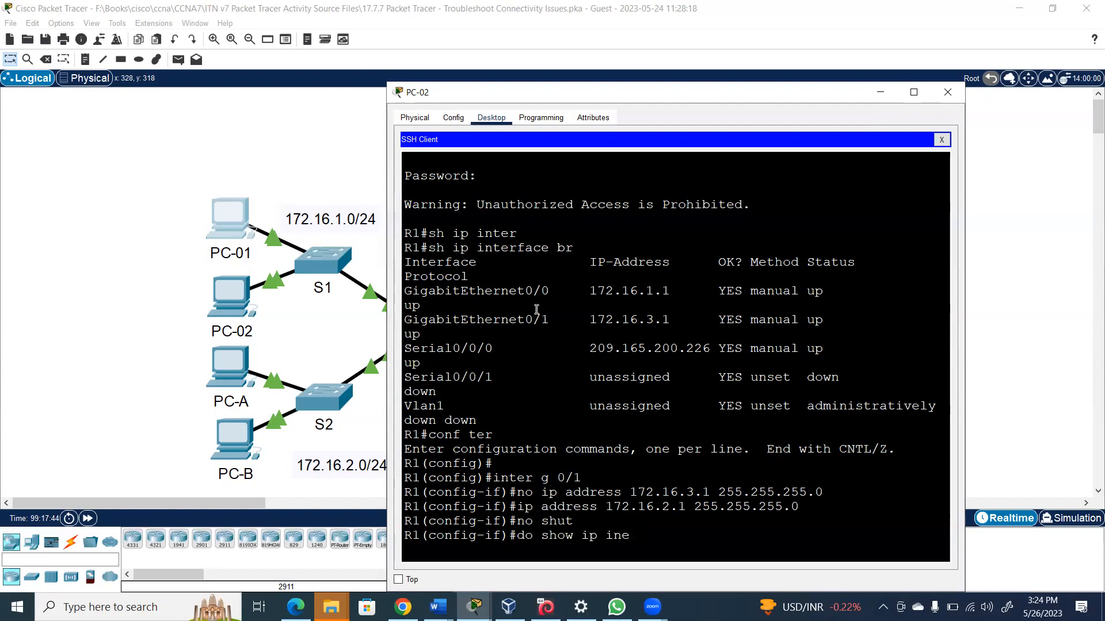
{"action": "key", "text": "BackSpace"}
{"action": "type", "text": "tr"}
{"action": "key", "text": "BackSpace"}
{"action": "type", "text": "er br"}
{"action": "key", "text": "Return"}
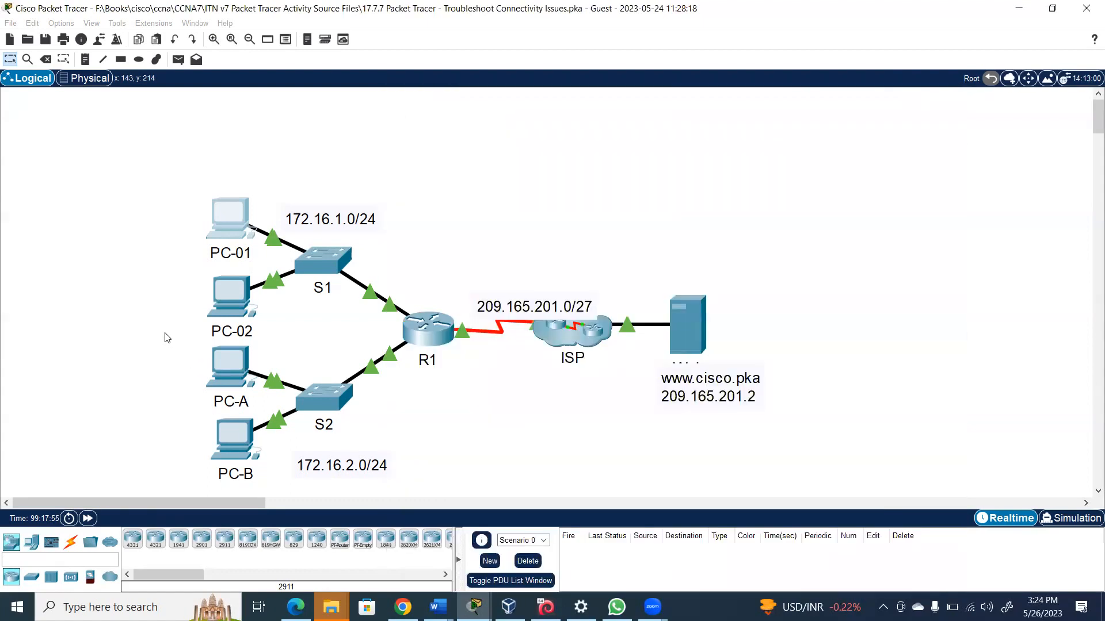
{"action": "left_click", "coordinate": [167, 339]}
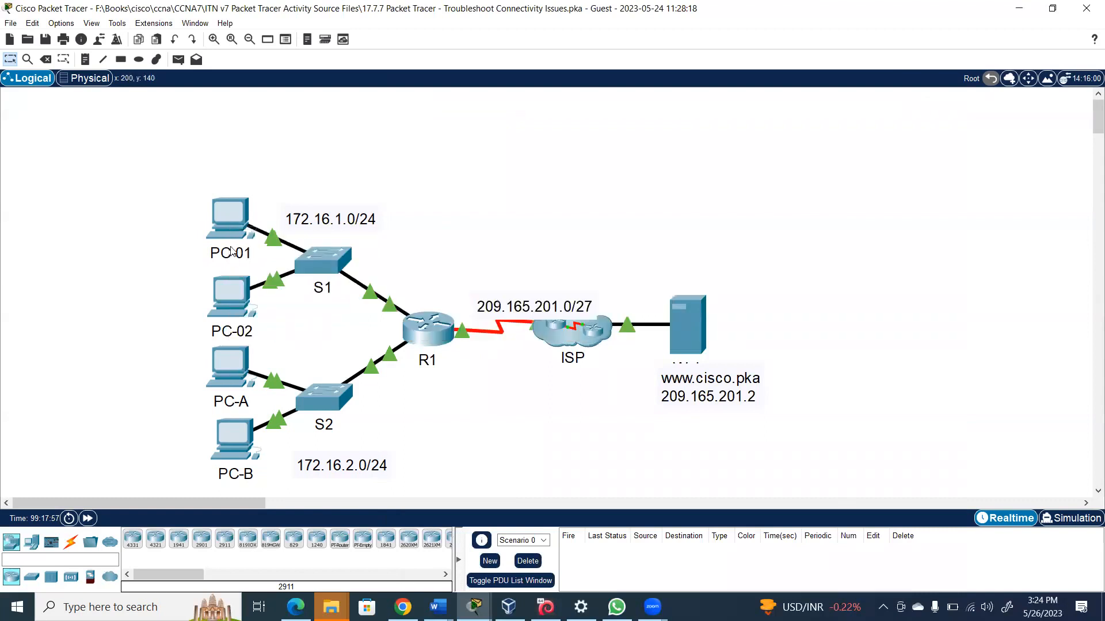
Ping the gateway 172.16.2.1 from PC-01's command prompt
{"action": "left_click", "coordinate": [231, 214]}
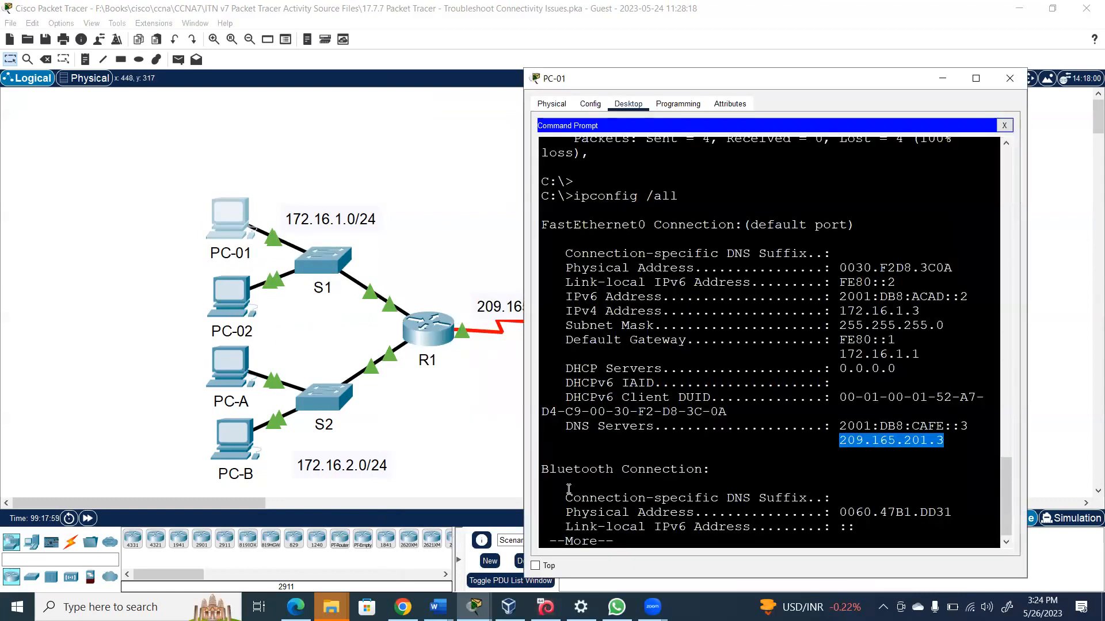
{"action": "key", "text": "space"}
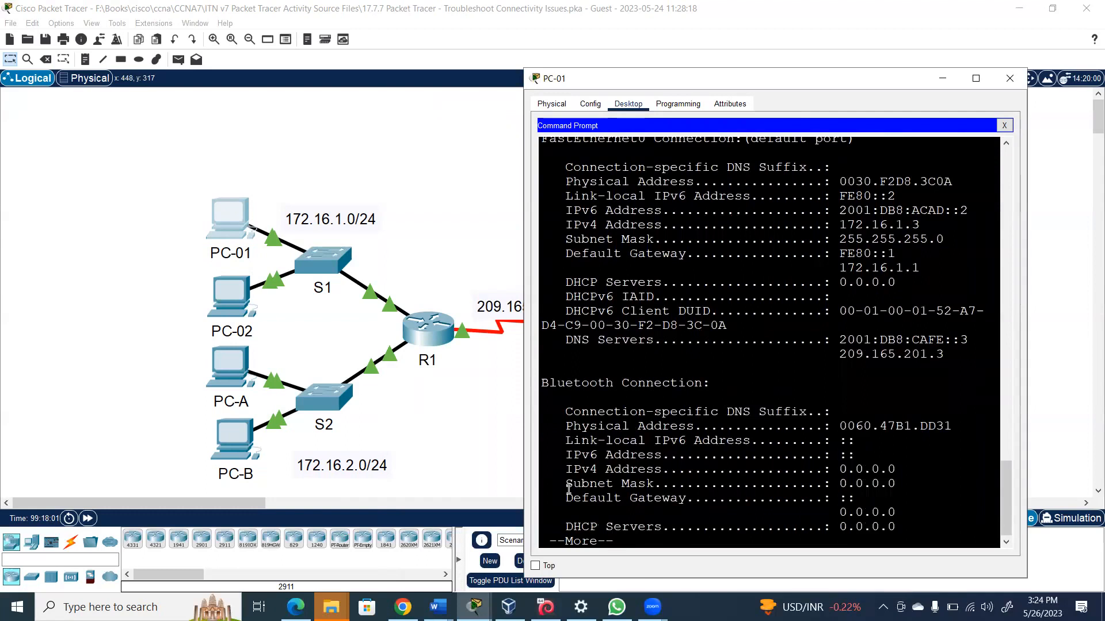
{"action": "type", "text": "pin"}
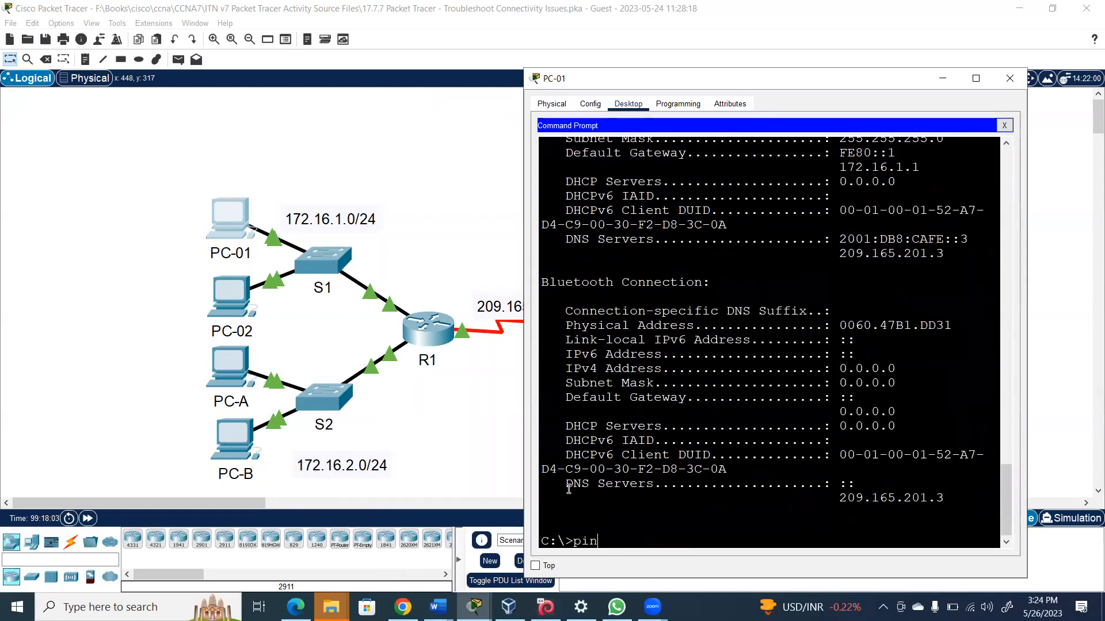
{"action": "type", "text": "g 172"}
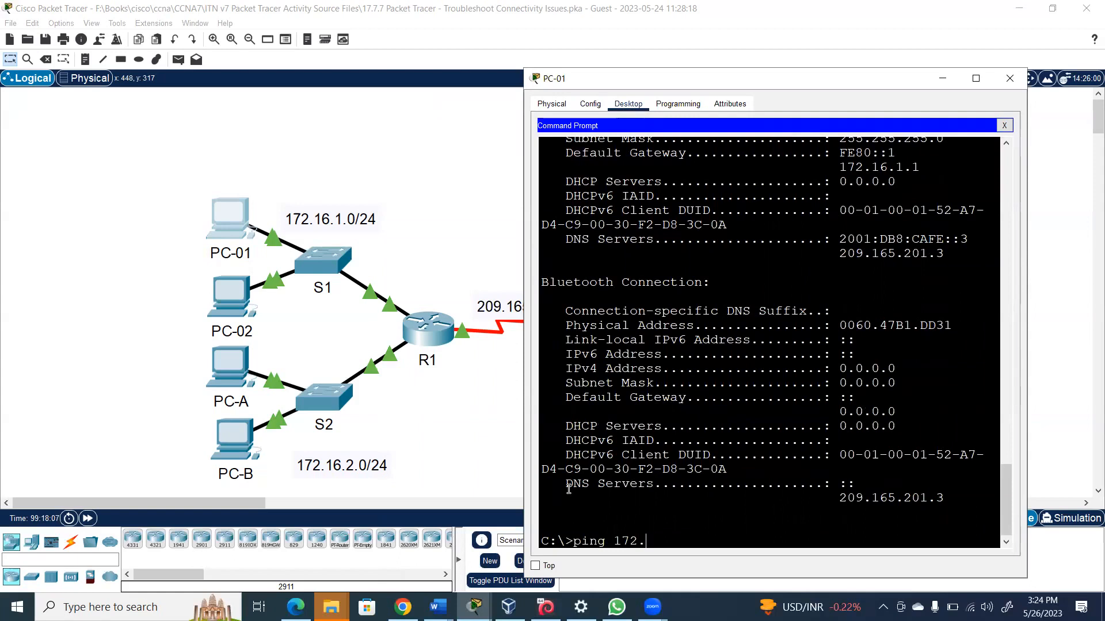
{"action": "type", "text": ".16.2.1"}
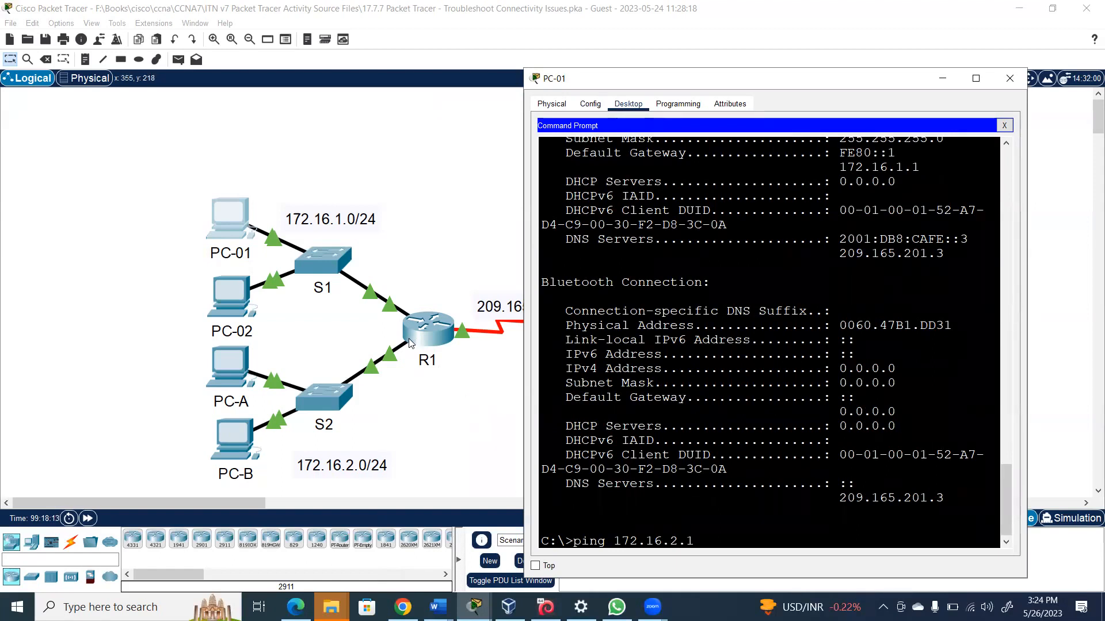
{"action": "key", "text": "Return"}
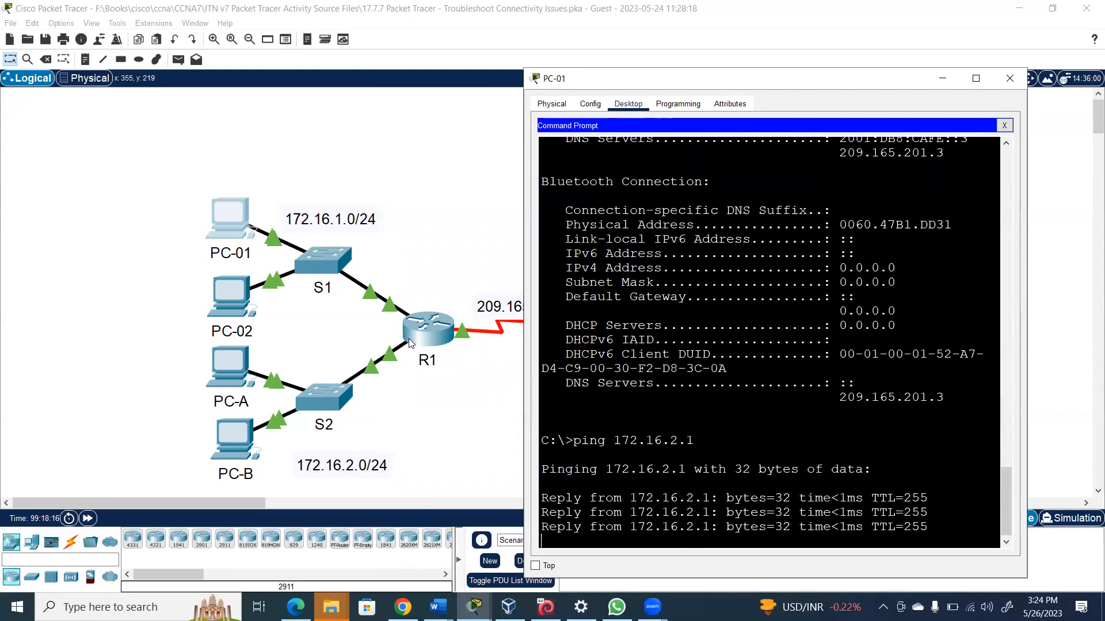
Ping 172.16.2.3 and 172.16.2.4 from PC-01 by editing the recalled command
{"action": "key", "text": "Up"}
{"action": "key", "text": "BackSpace"}
{"action": "type", "text": "3"}
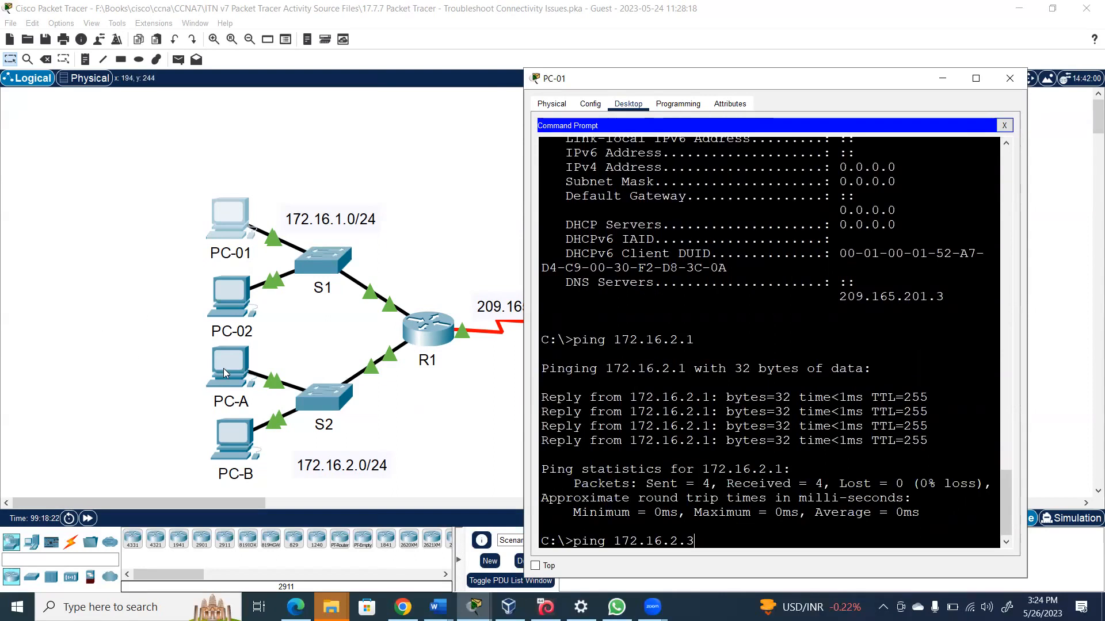
{"action": "key", "text": "Return"}
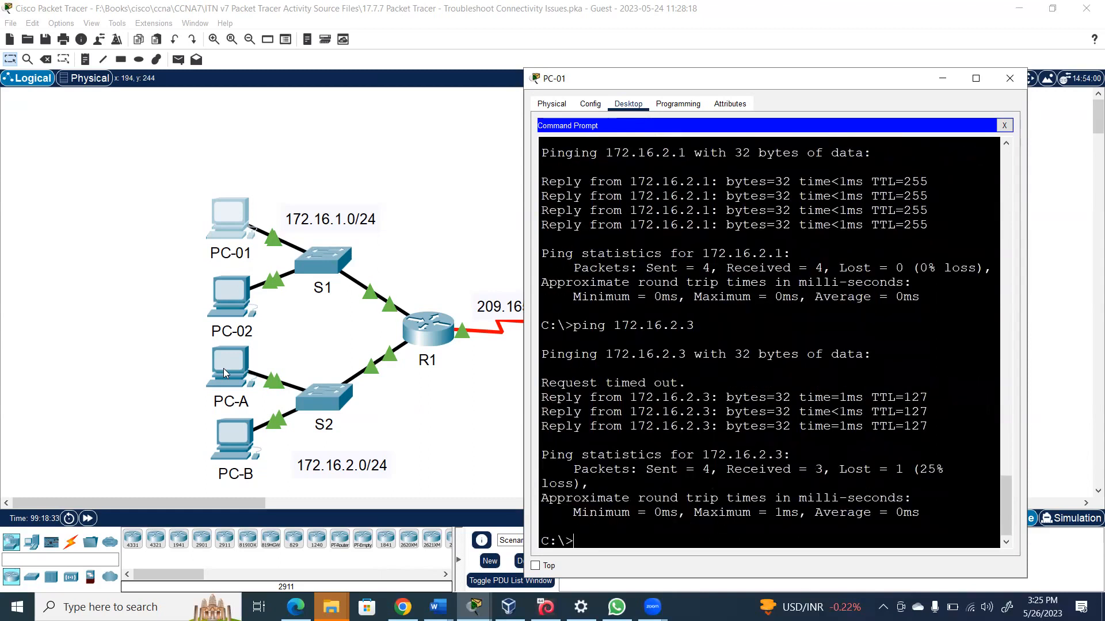
{"action": "key", "text": "Up"}
{"action": "key", "text": "BackSpace"}
{"action": "type", "text": "4"}
{"action": "key", "text": "Return"}
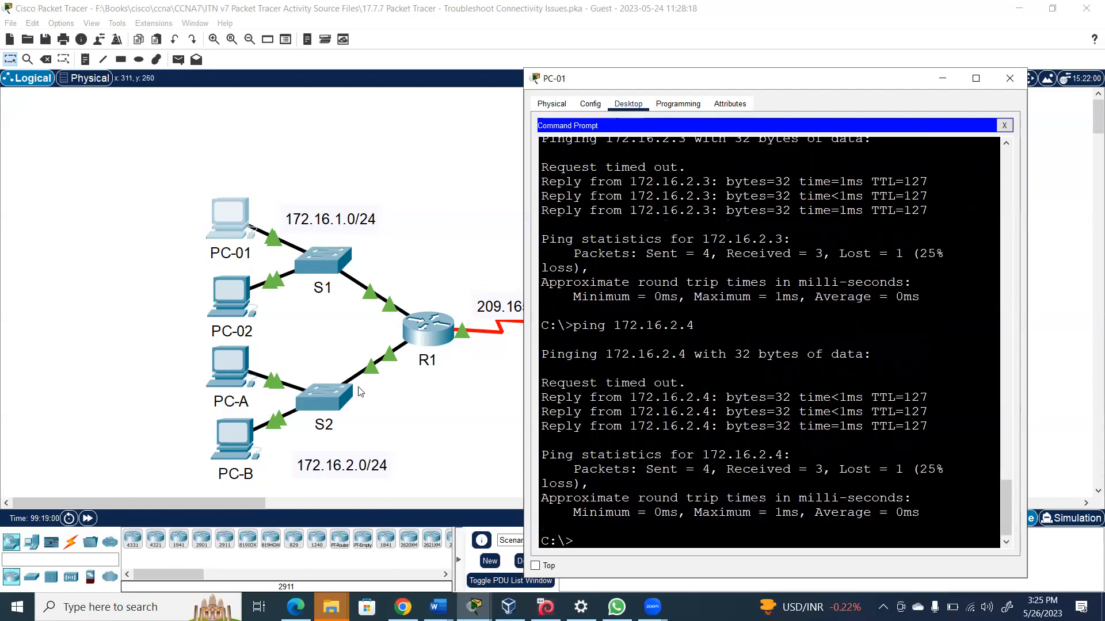
Open PC-A's device window and launch the Web Browser from its Desktop
{"action": "left_click", "coordinate": [233, 364]}
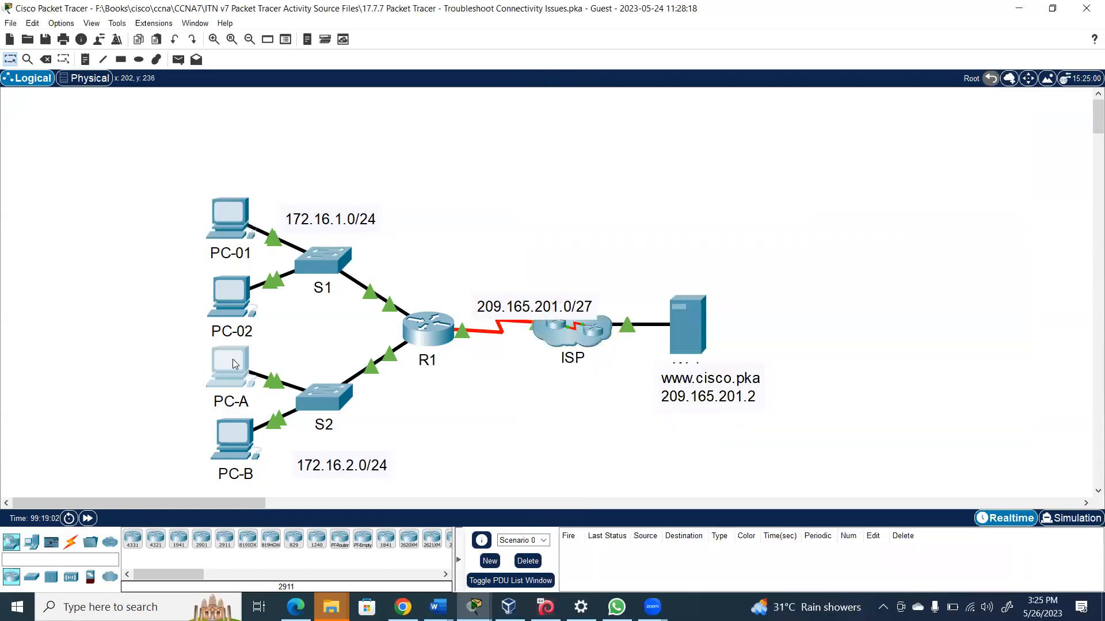
{"action": "left_click", "coordinate": [233, 364]}
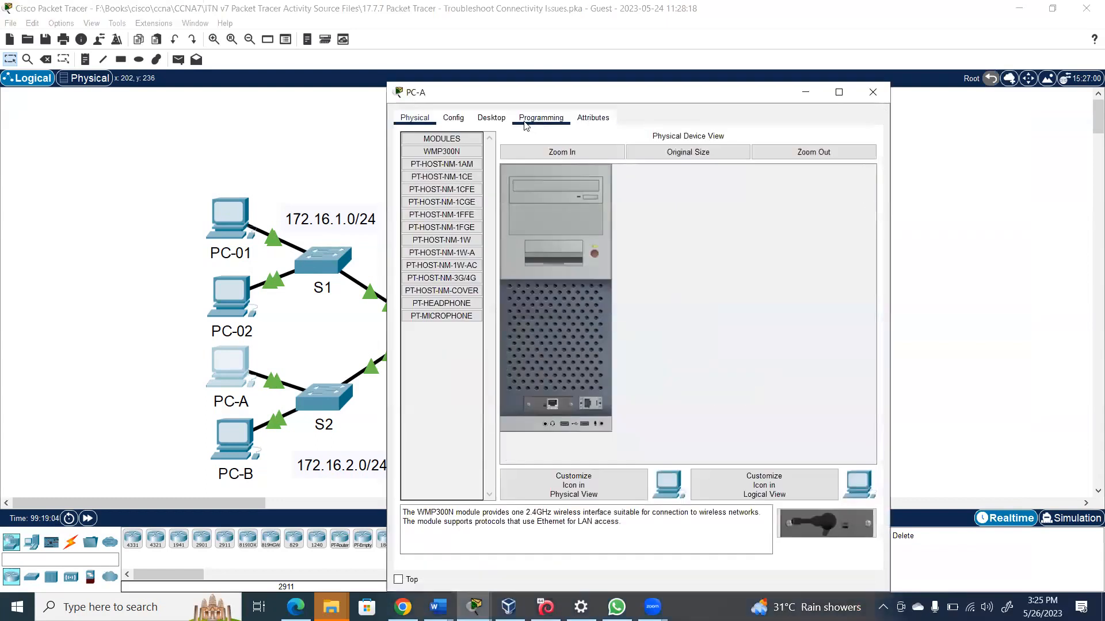
{"action": "left_click", "coordinate": [496, 118]}
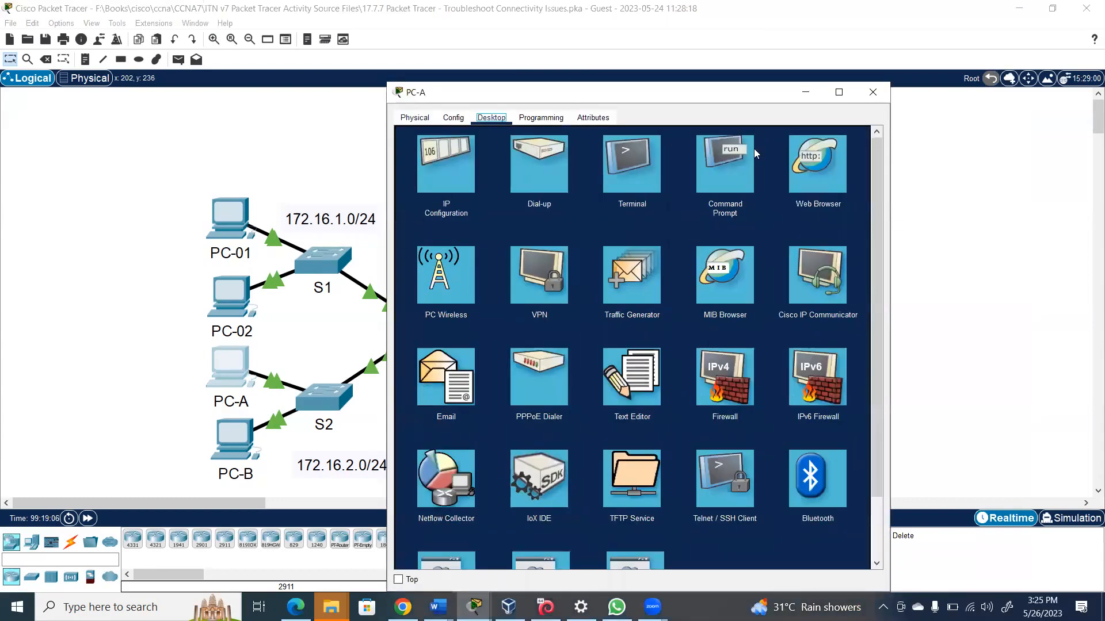
{"action": "left_click", "coordinate": [825, 157]}
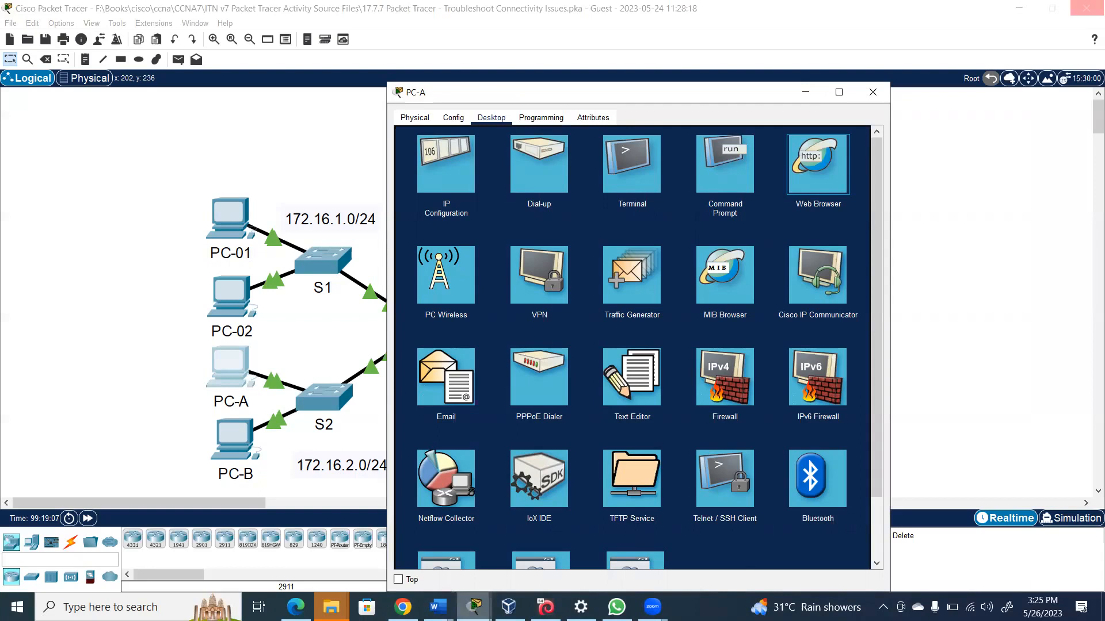
{"action": "mouse_move", "coordinate": [474, 607]}
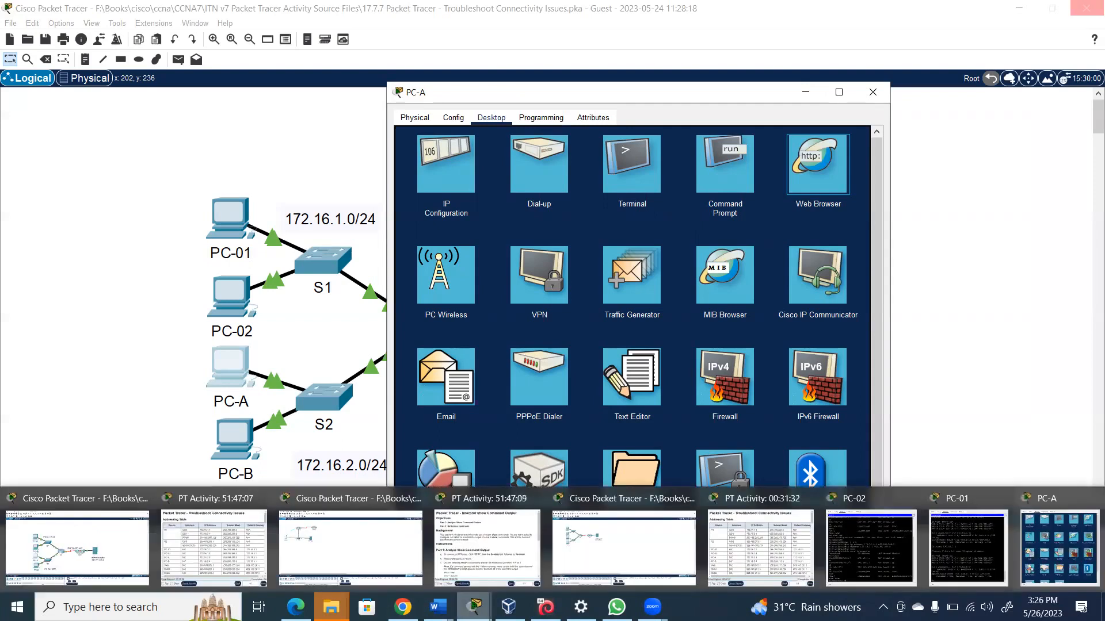
{"action": "left_click", "coordinate": [1059, 542]}
{"action": "left_click", "coordinate": [821, 171]}
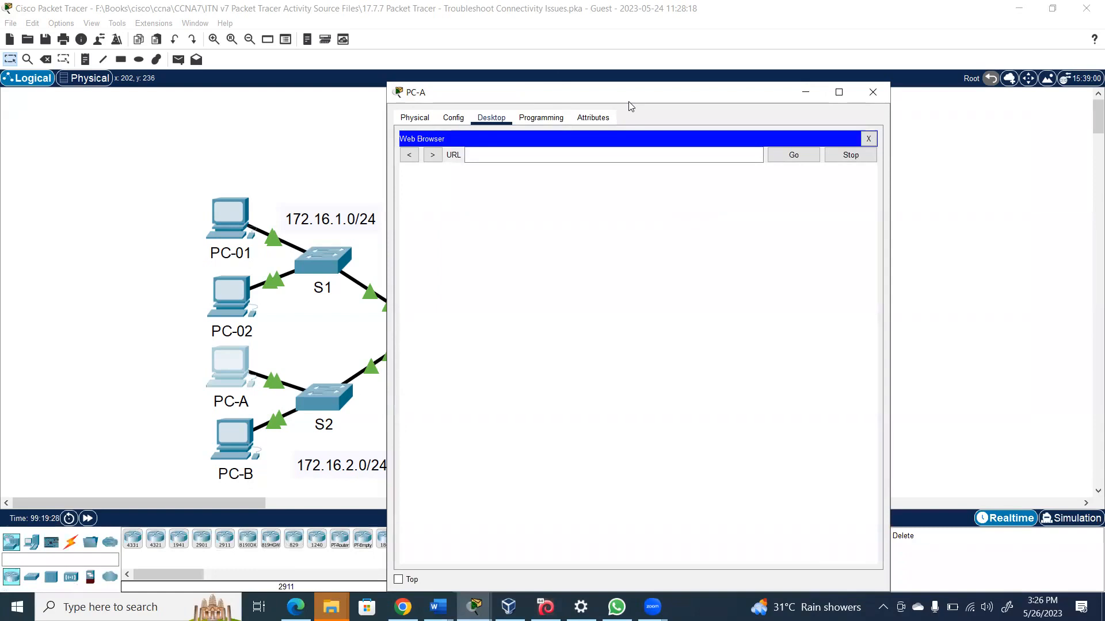
{"action": "left_click_drag", "start_coordinate": [628, 101], "coordinate": [758, 421]}
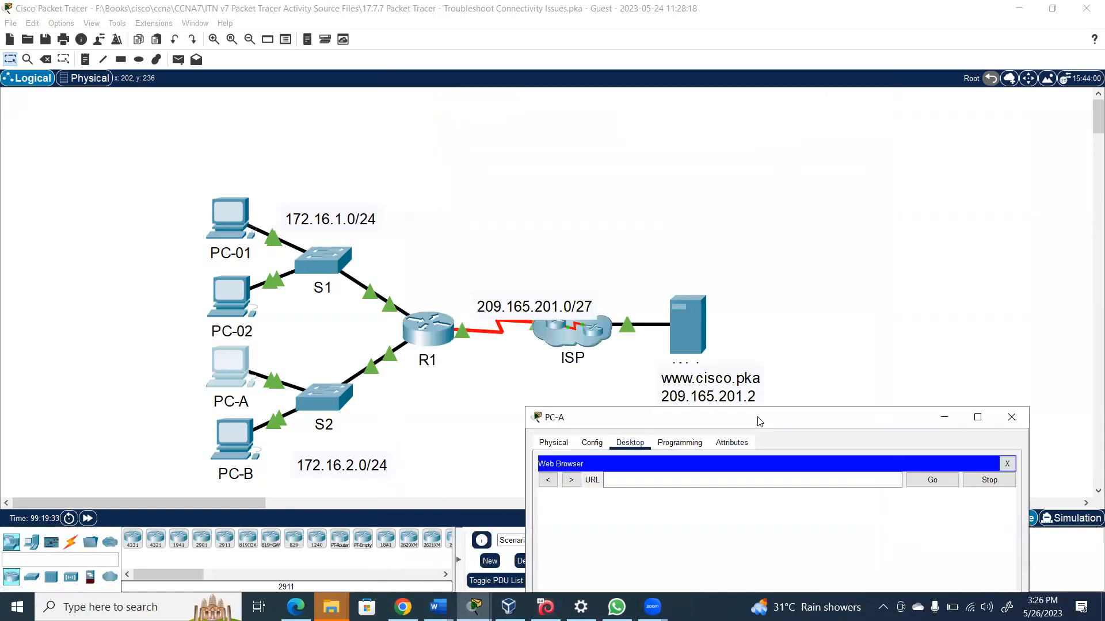
{"action": "left_click", "coordinate": [666, 475]}
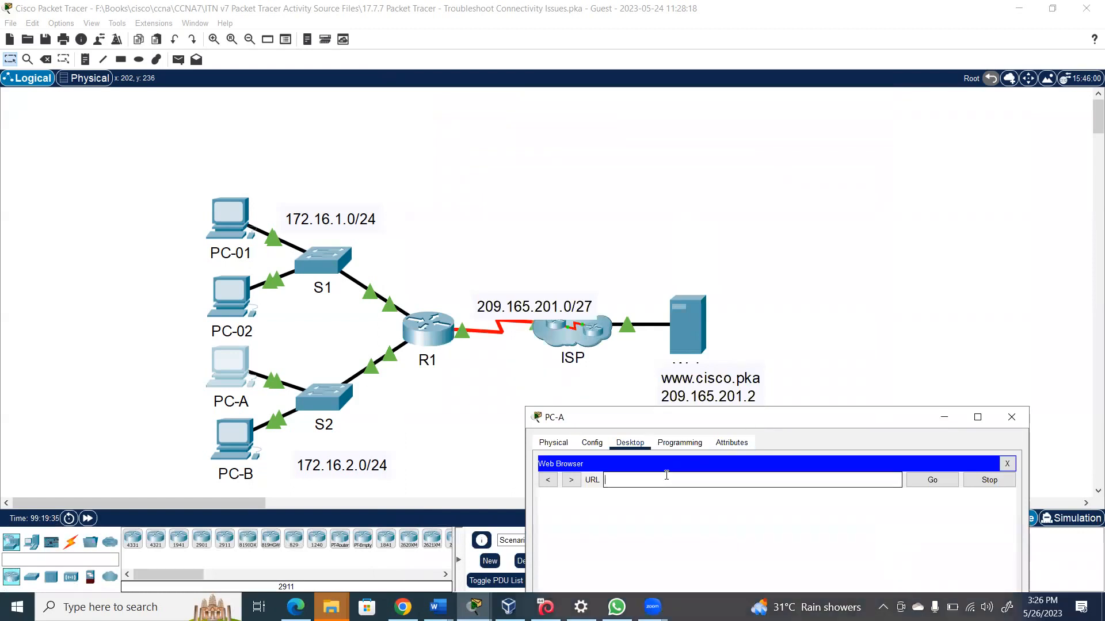
{"action": "type", "text": "www.cisco.pka"}
{"action": "left_click", "coordinate": [928, 482]}
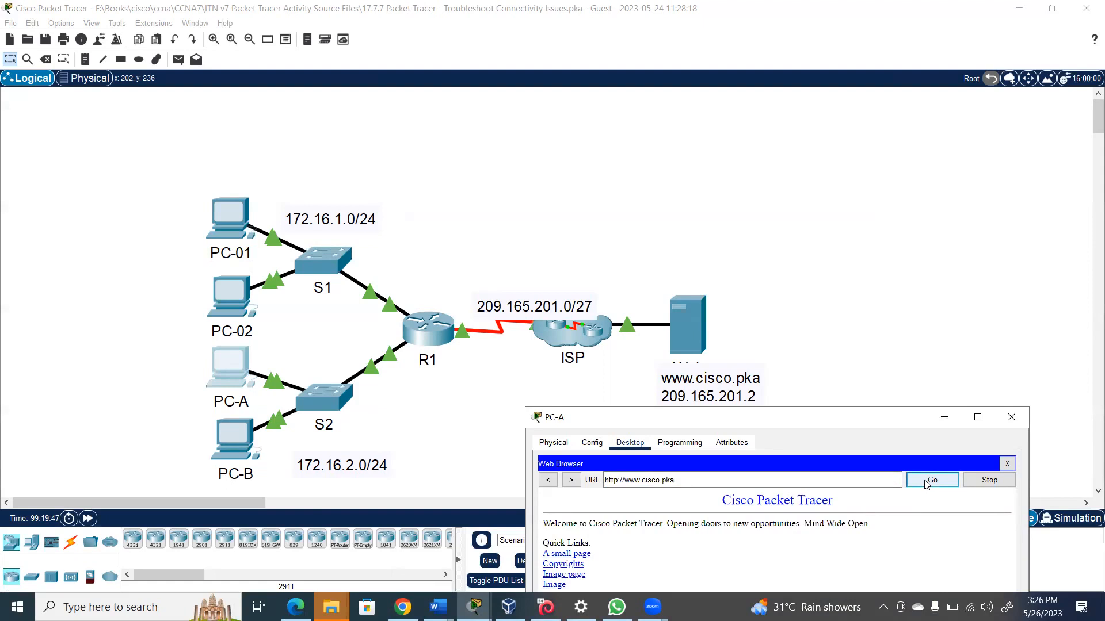
Replace the URL with 209.165.201.2 and load that page
{"action": "left_click", "coordinate": [689, 480]}
{"action": "key", "text": "BackSpace"}
{"action": "key", "text": "BackSpace"}
{"action": "key", "text": "BackSpace"}
{"action": "key", "text": "BackSpace"}
{"action": "key", "text": "BackSpace"}
{"action": "key", "text": "BackSpace"}
{"action": "key", "text": "BackSpace"}
{"action": "key", "text": "BackSpace"}
{"action": "key", "text": "BackSpace"}
{"action": "key", "text": "BackSpace"}
{"action": "key", "text": "BackSpace"}
{"action": "key", "text": "BackSpace"}
{"action": "key", "text": "BackSpace"}
{"action": "key", "text": "BackSpace"}
{"action": "key", "text": "BackSpace"}
{"action": "key", "text": "BackSpace"}
{"action": "key", "text": "BackSpace"}
{"action": "key", "text": "BackSpace"}
{"action": "key", "text": "BackSpace"}
{"action": "key", "text": "BackSpace"}
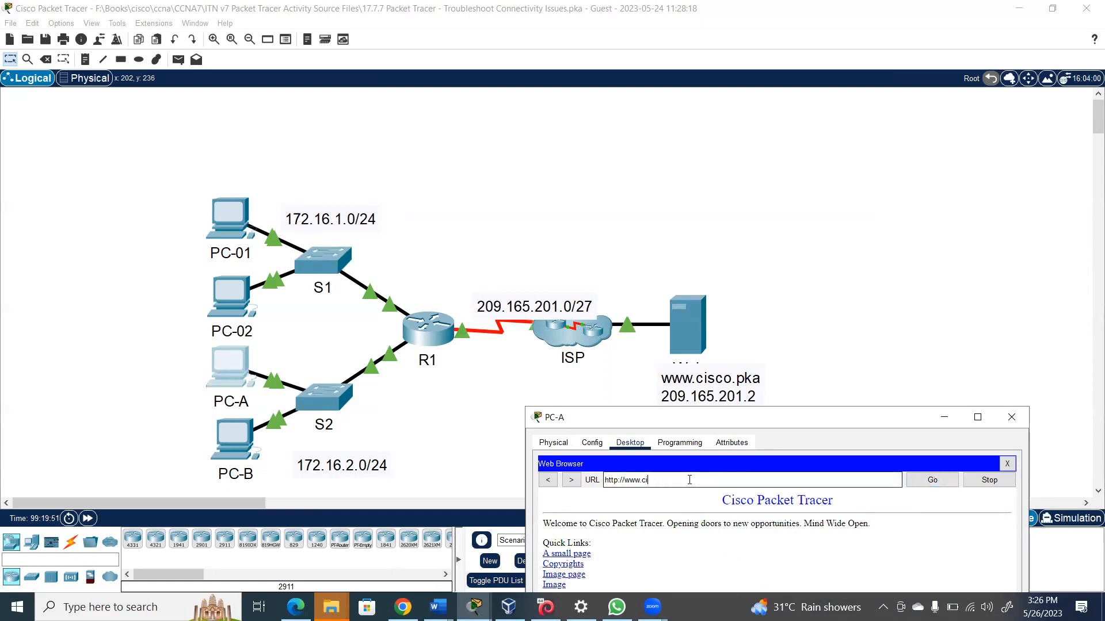
{"action": "type", "text": "209.165"}
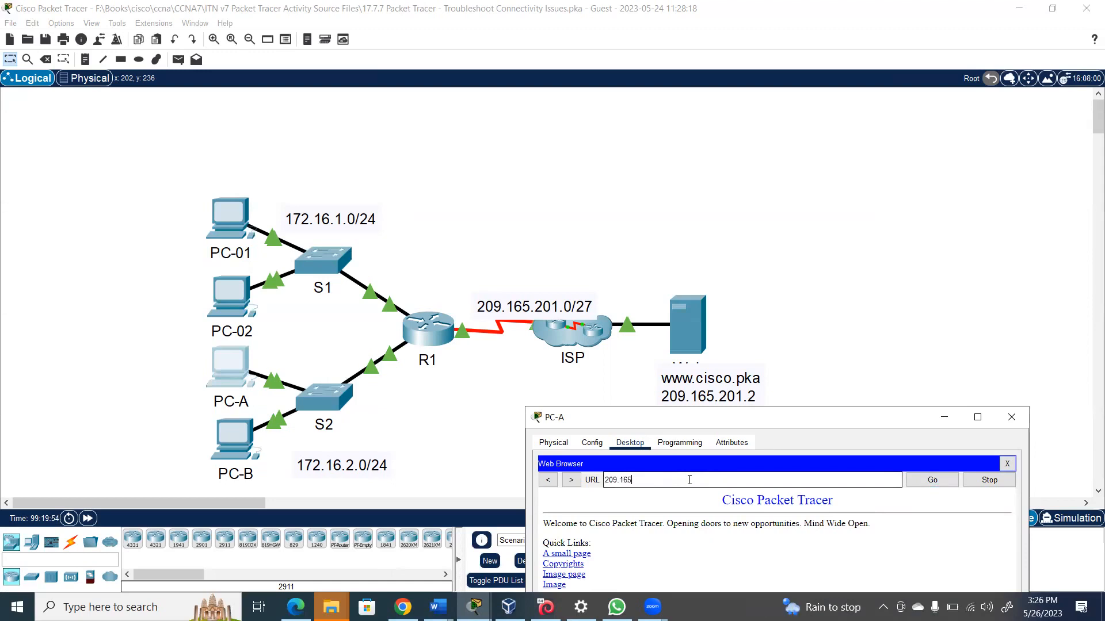
{"action": "type", "text": ".201.3"}
{"action": "key", "text": "BackSpace"}
{"action": "type", "text": "2"}
{"action": "left_click", "coordinate": [930, 487]}
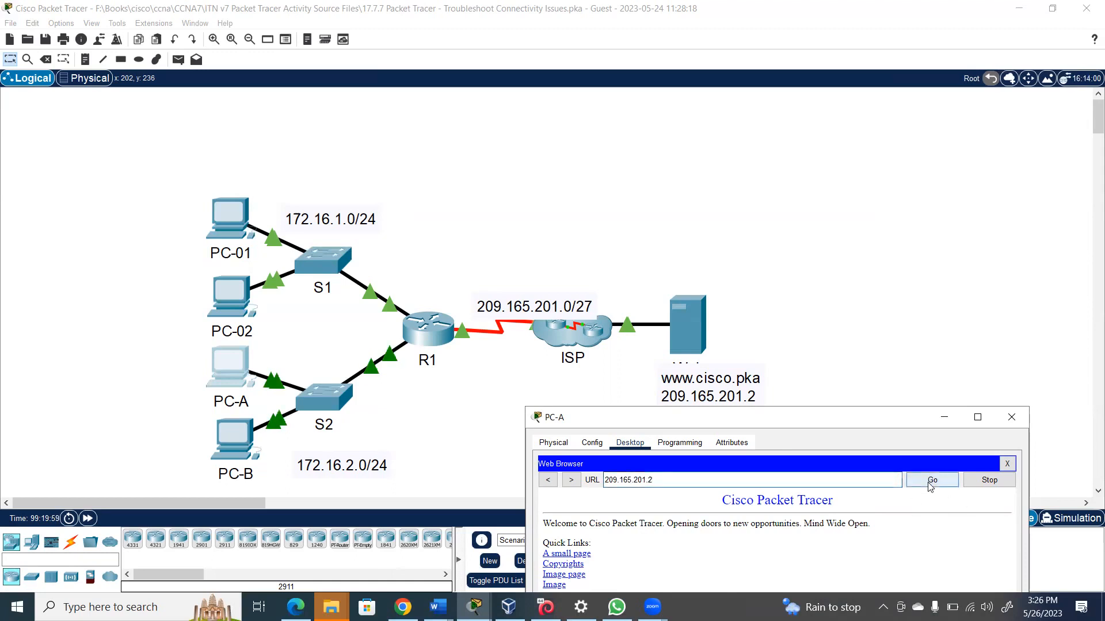
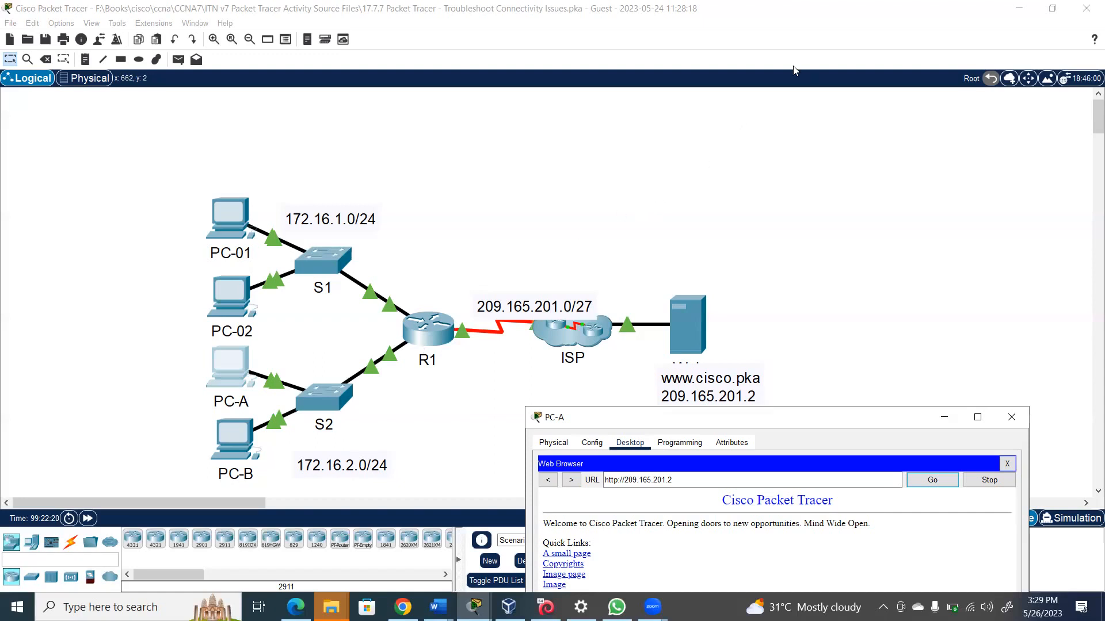
{"action": "left_click", "coordinate": [515, 70]}
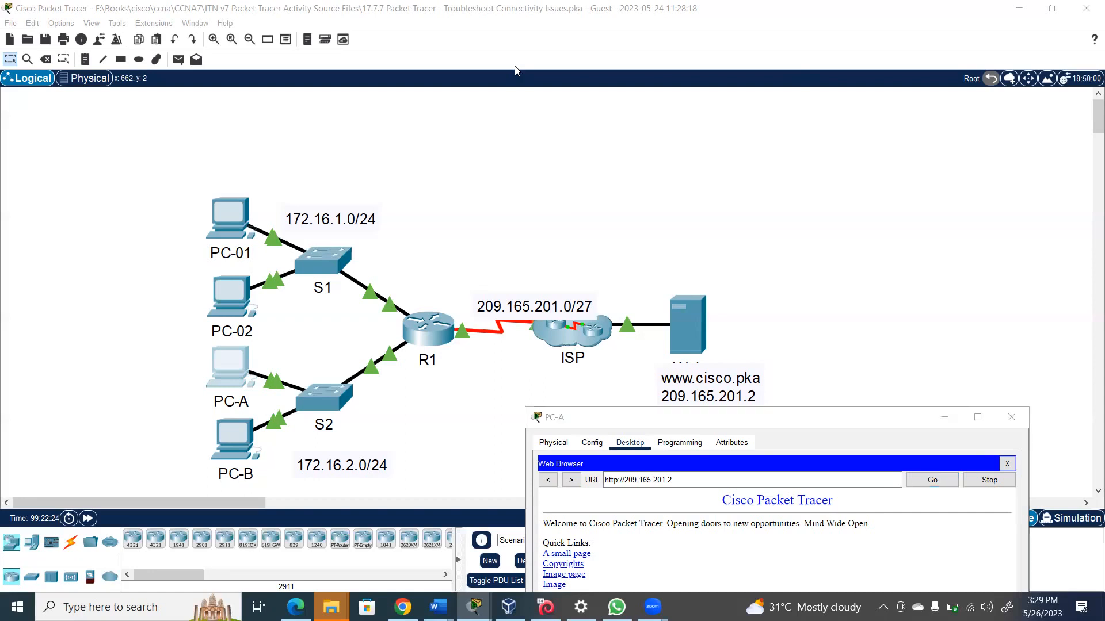